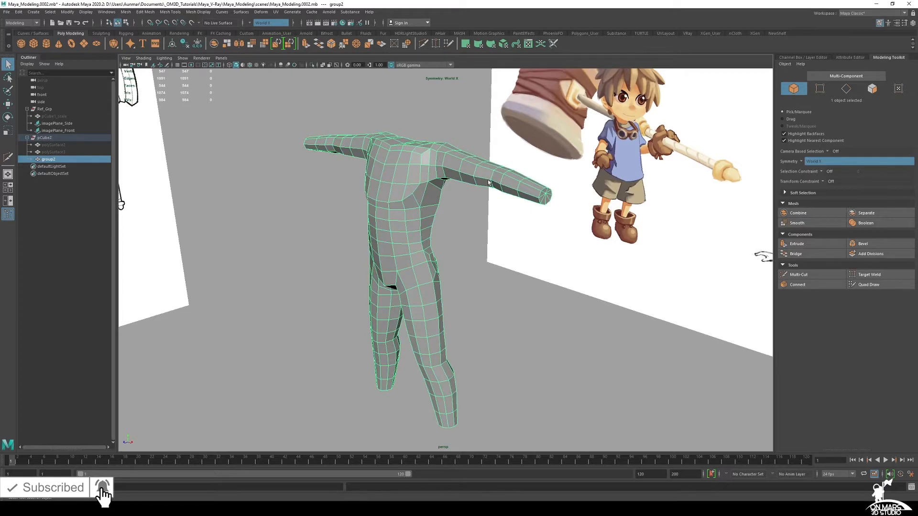
- Examine the headless body mesh from several angles against the character reference drawings
alt+drag(488, 182, 454, 178)
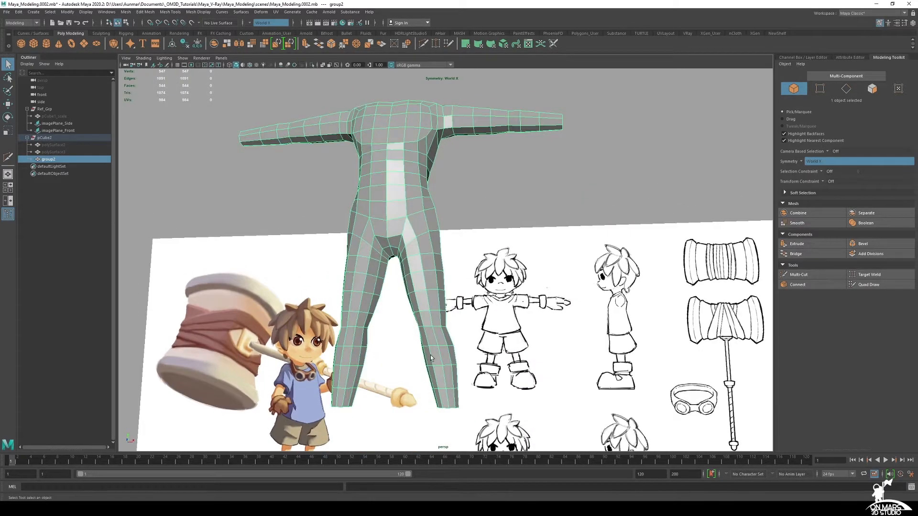
alt+drag(431, 358, 462, 252)
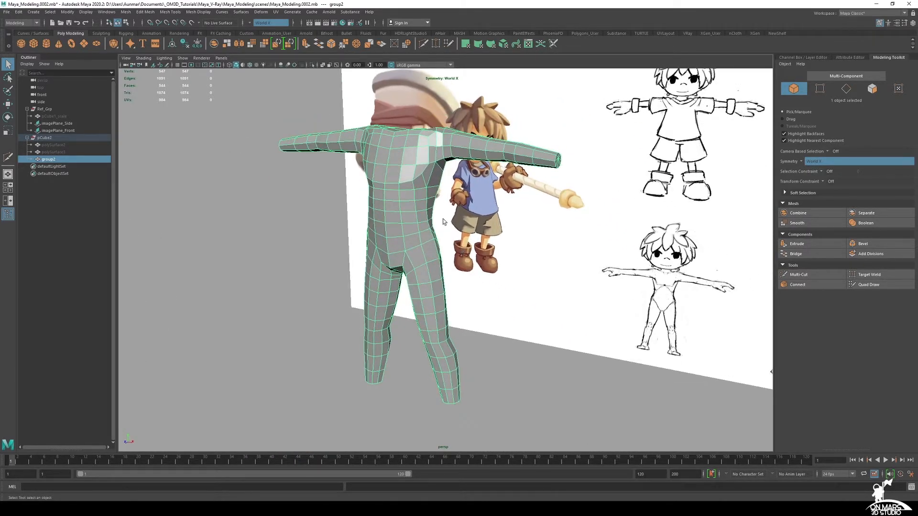
alt+drag(443, 219, 400, 222)
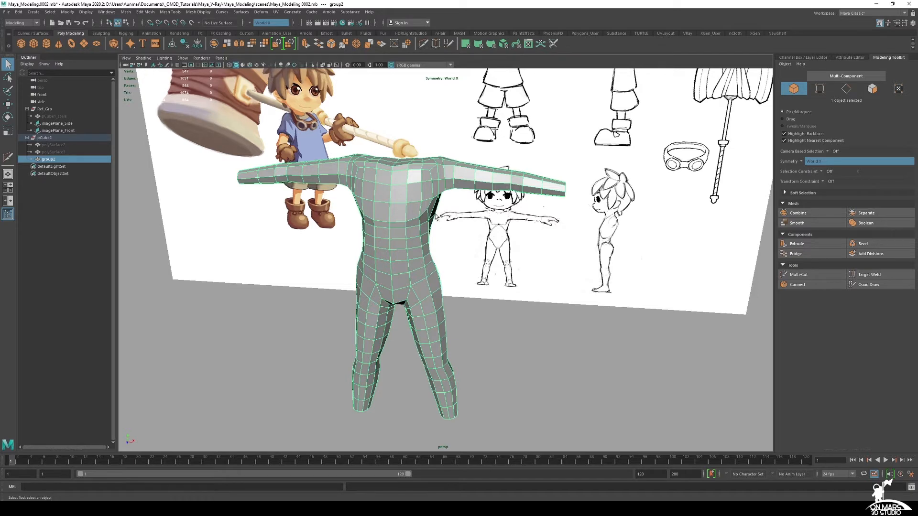
mouse_move(436, 216)
alt+mouse_down()
mouse_move(544, 264)
mouse_move(601, 254)
mouse_move(470, 233)
alt+mouse_up()
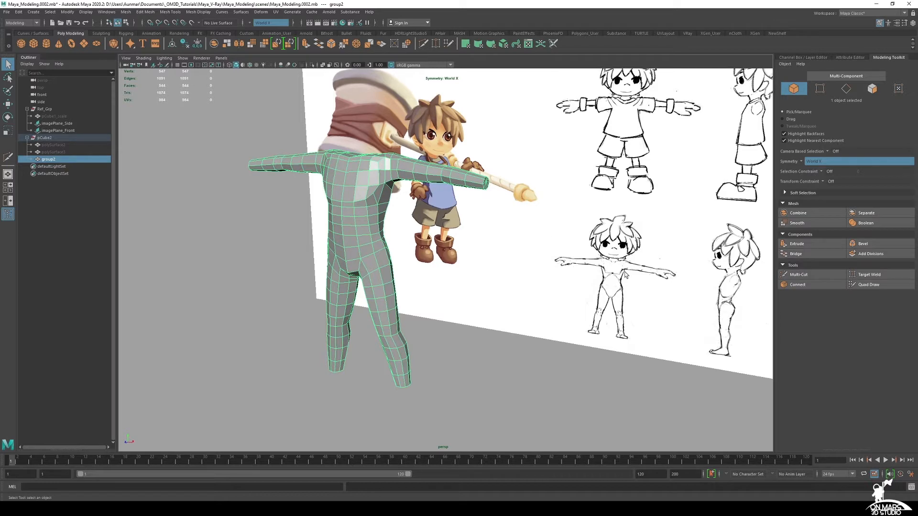
alt+drag(626, 275, 534, 167)
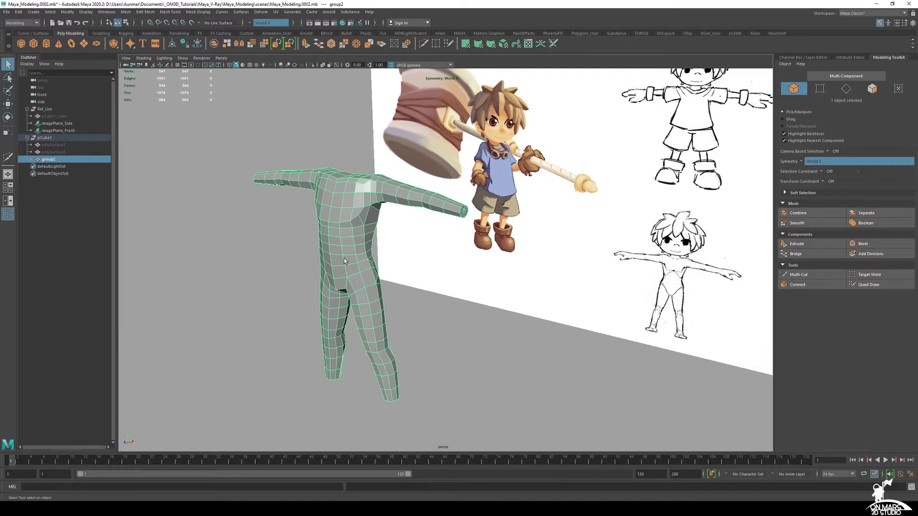
alt+drag(460, 259, 509, 190)
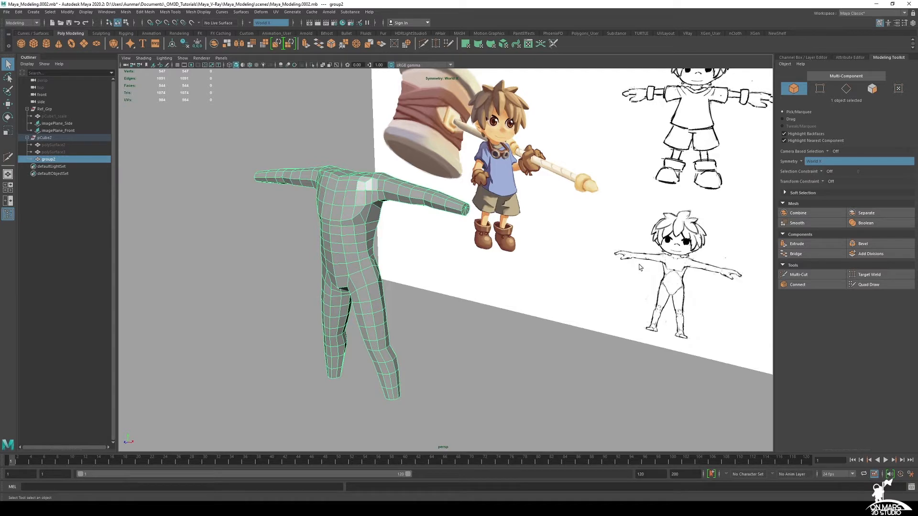
mouse_move(292, 236)
alt+mouse_down()
mouse_move(368, 209)
mouse_move(389, 238)
alt+mouse_up()
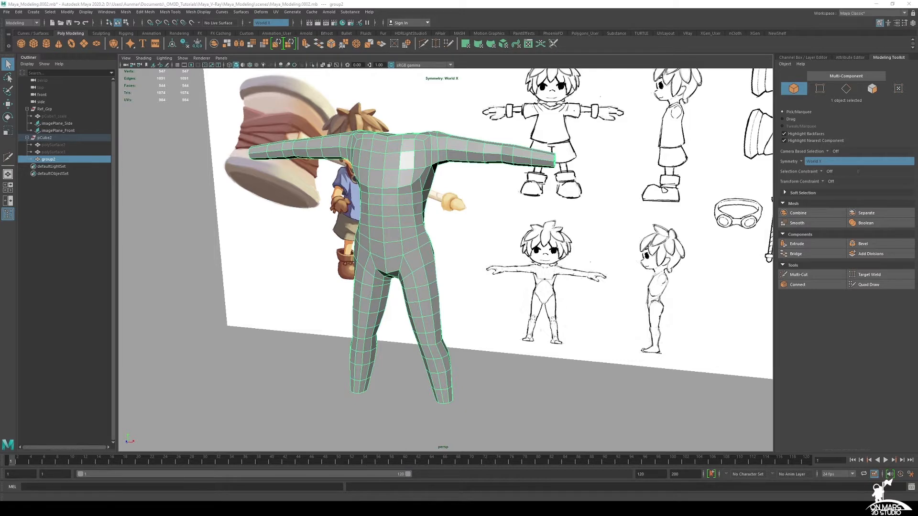
- Switch to the reference board and look through its topology and anatomy images, including the Shapes of the Hand sheet
right_drag(917, 275, 497, 262)
scroll(497, 263, down, 4)
middle_drag(481, 187, 504, 334)
middle_drag(506, 72, 509, 302)
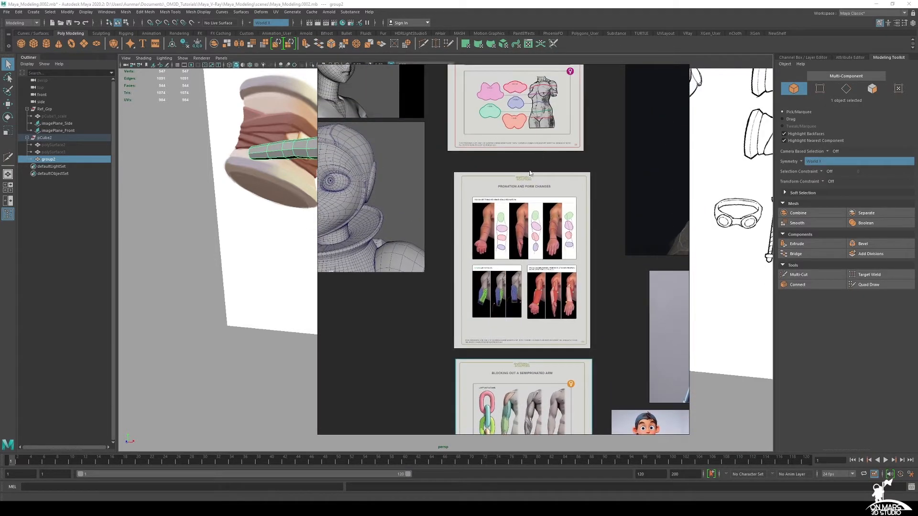
middle_drag(535, 197, 540, 282)
middle_drag(519, 179, 519, 232)
middle_drag(471, 281, 663, 254)
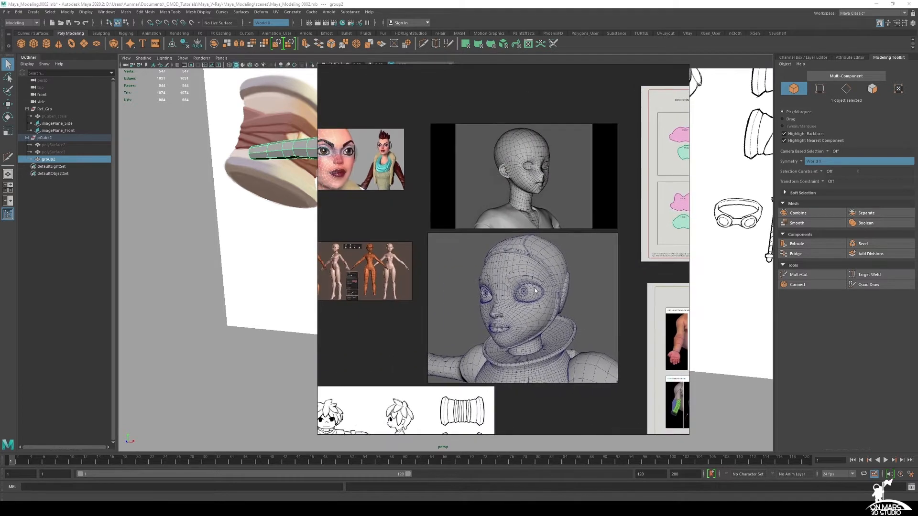
middle_drag(472, 299, 573, 275)
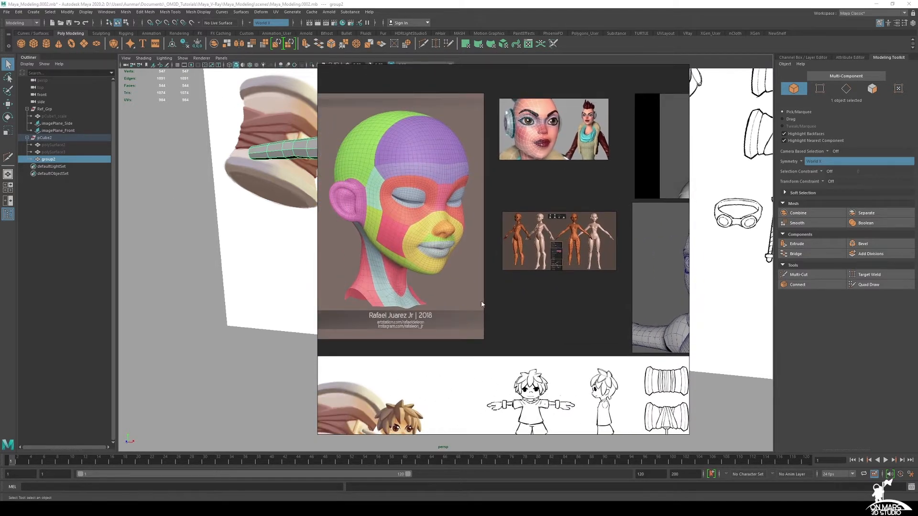
mouse_move(482, 304)
middle_down()
mouse_move(507, 200)
mouse_move(381, 147)
mouse_move(290, 175)
middle_up()
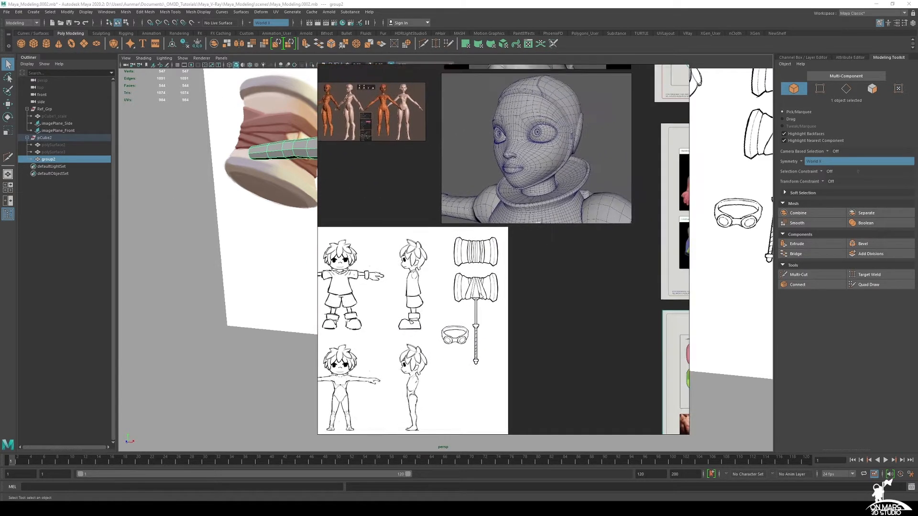
middle_drag(602, 263, 457, 272)
middle_drag(577, 278, 506, 209)
middle_drag(542, 269, 506, 170)
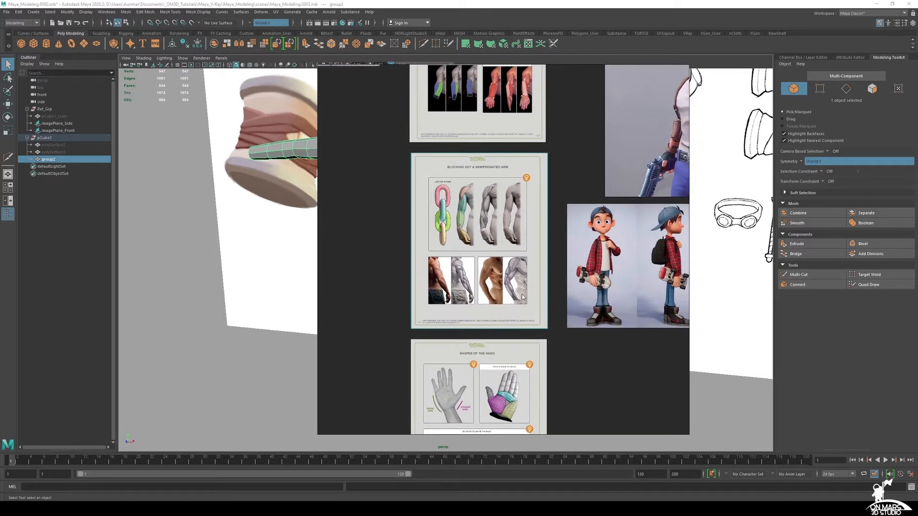
middle_drag(518, 346, 523, 233)
scroll(522, 235, up, 1)
middle_drag(499, 292, 524, 243)
scroll(518, 224, up, 1)
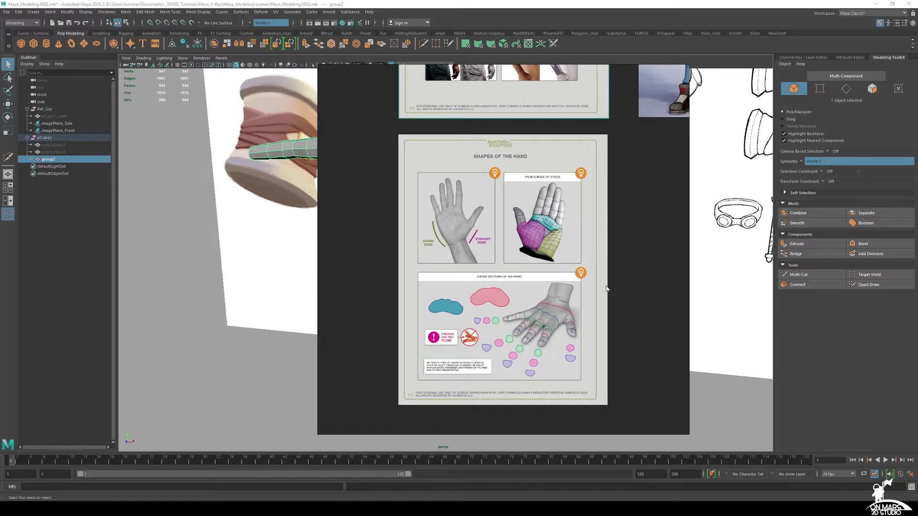
right_drag(349, 192, 917, 220)
- Delete the end faces of both arms to leave them open at the wrists, and return to object selection
alt+drag(303, 265, 403, 243)
scroll(501, 231, up, 5)
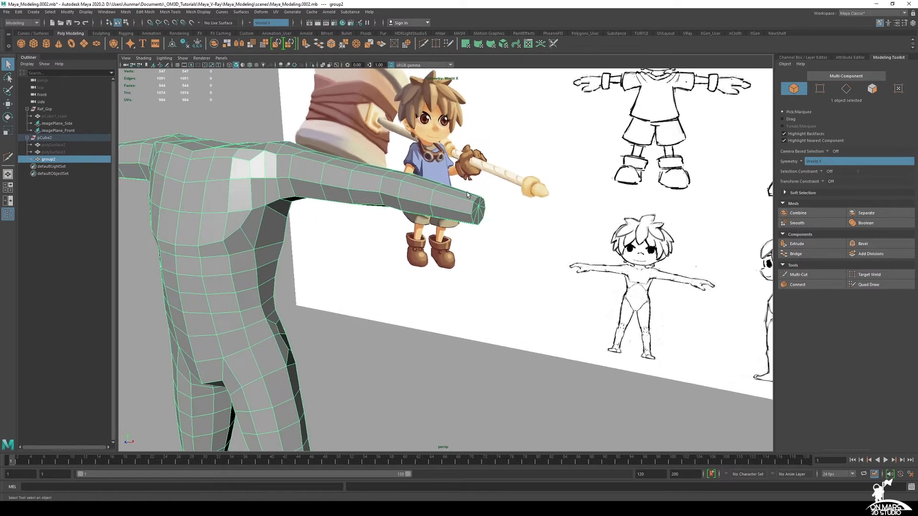
right_drag(467, 192, 467, 213)
alt+drag(491, 223, 490, 184)
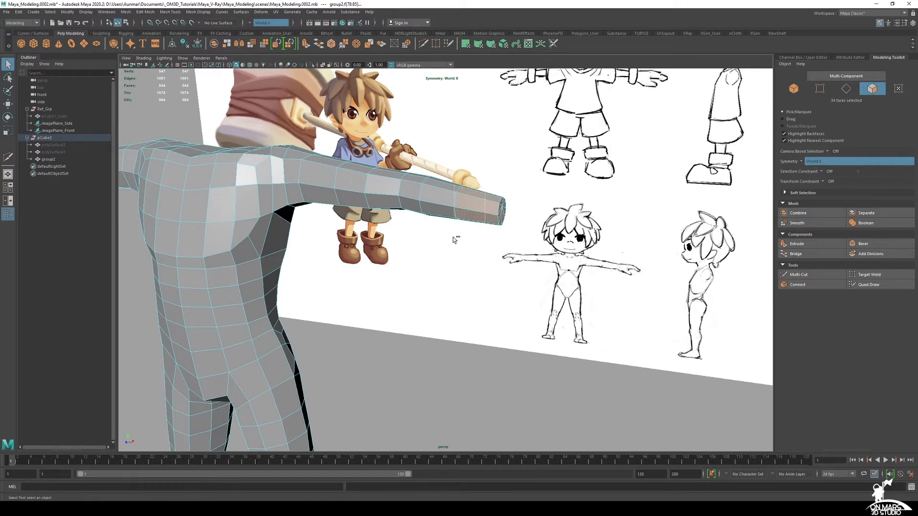
ctrl+drag(453, 237, 478, 193)
alt+drag(471, 223, 563, 230)
key(Delete)
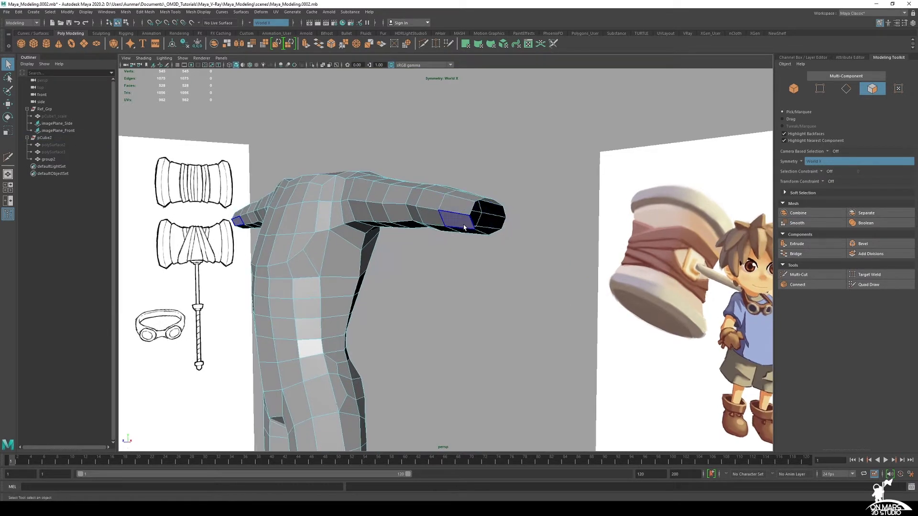
right_drag(447, 210, 491, 188)
- Create a polygon cube and move it onto the palm of the hand drawing in the front view
alt+drag(492, 188, 296, 182)
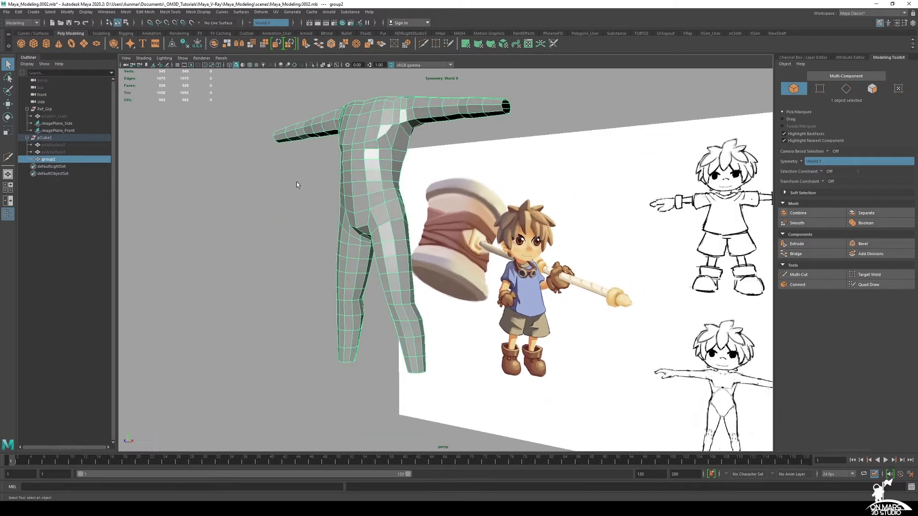
click(33, 44)
alt+drag(464, 342, 424, 345)
key(space)
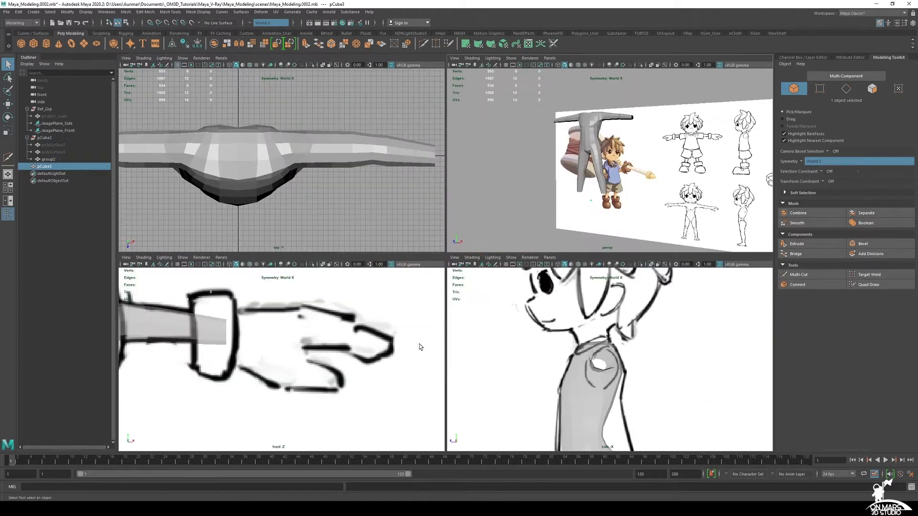
scroll(314, 373, down, 8)
alt+middle_drag(300, 367, 324, 324)
key(space)
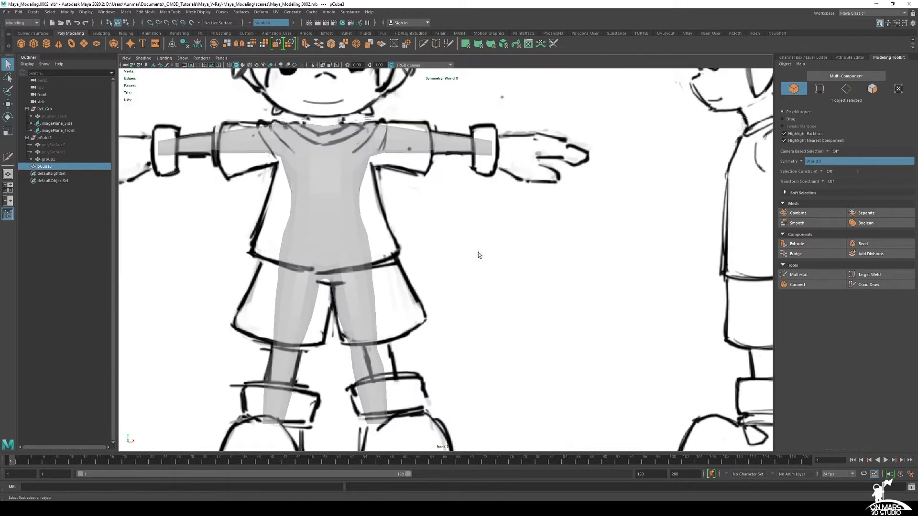
alt+middle_drag(455, 324, 436, 249)
scroll(436, 249, down, 1)
key(w)
drag(346, 344, 432, 152)
alt+middle_drag(432, 152, 385, 311)
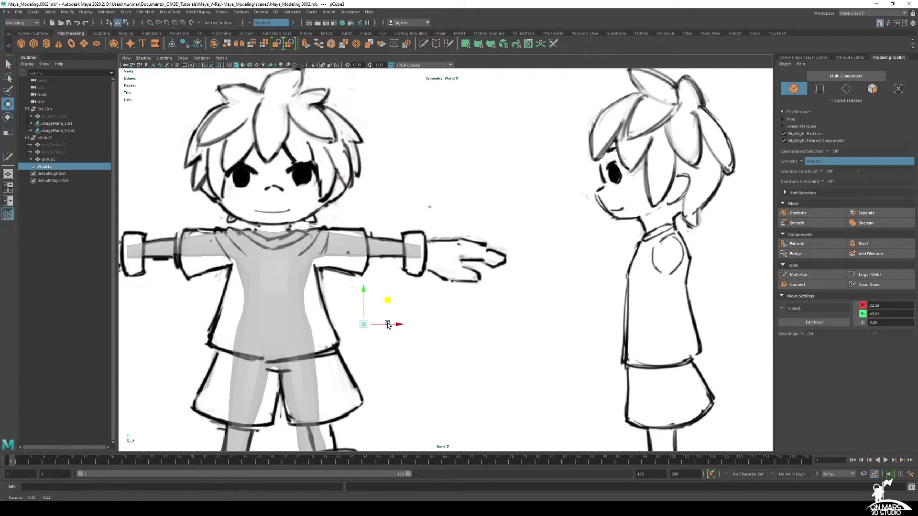
drag(385, 311, 485, 247)
- Scale and reposition the cube in the front view to fit the palm of the hand drawing
scroll(463, 245, up, 5)
key(r)
drag(444, 217, 443, 225)
key(w)
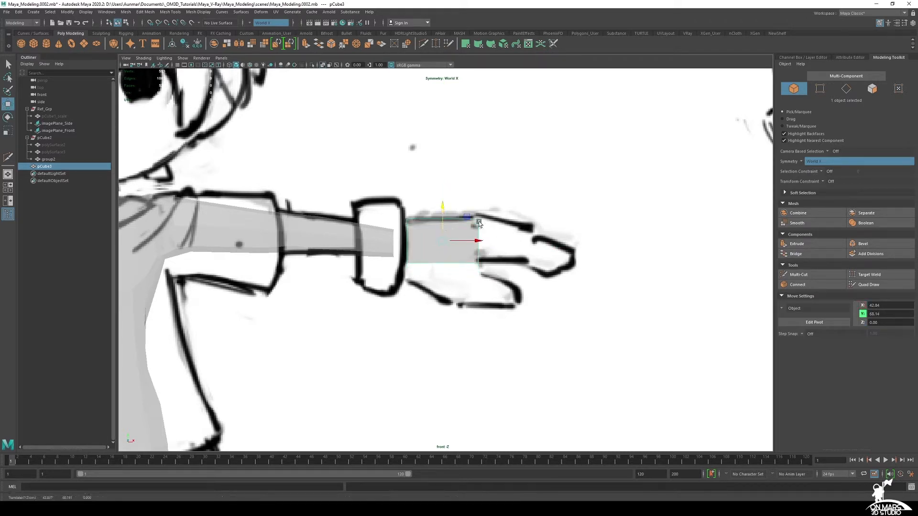
alt+middle_drag(508, 245, 482, 239)
key(r)
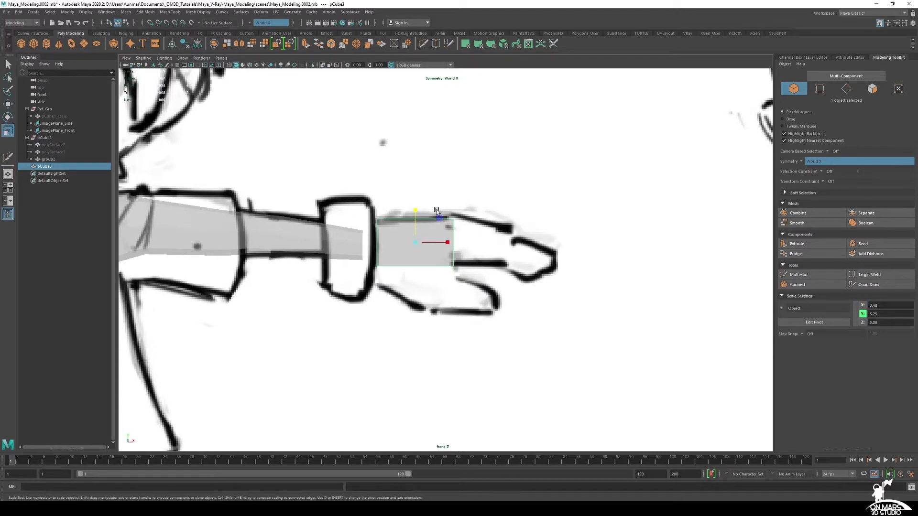
drag(415, 212, 417, 220)
key(w)
alt+middle_drag(417, 220, 384, 218)
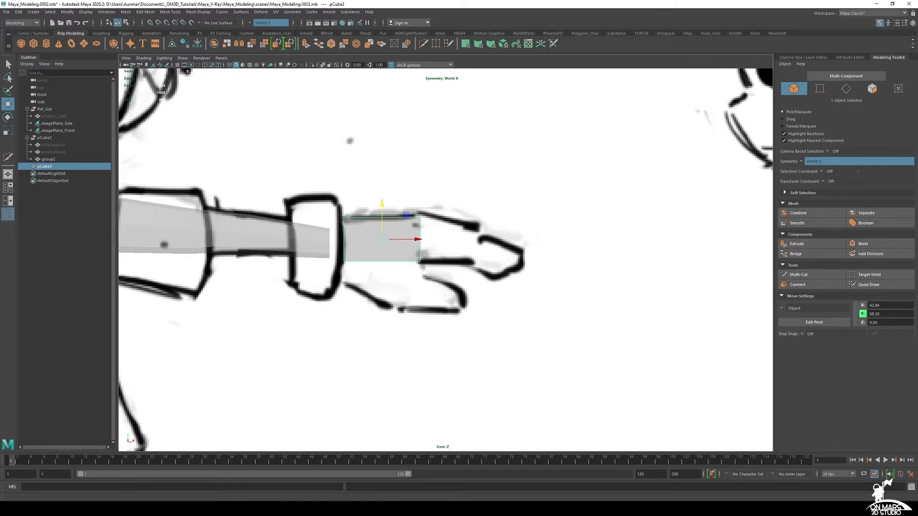
- Study the palm pads and hand cross sections on the Shapes of the Hand reference sheet
right_drag(917, 352, 461, 318)
scroll(459, 317, up, 4)
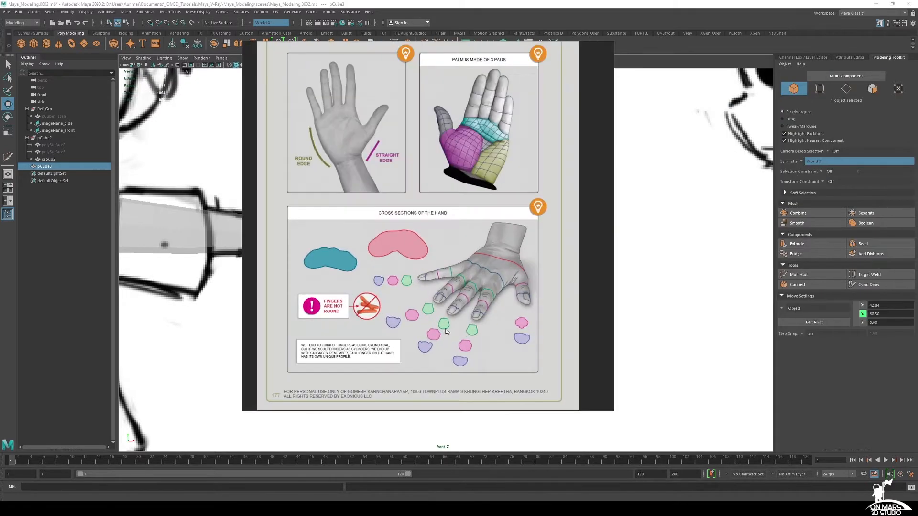
scroll(450, 280, down, 1)
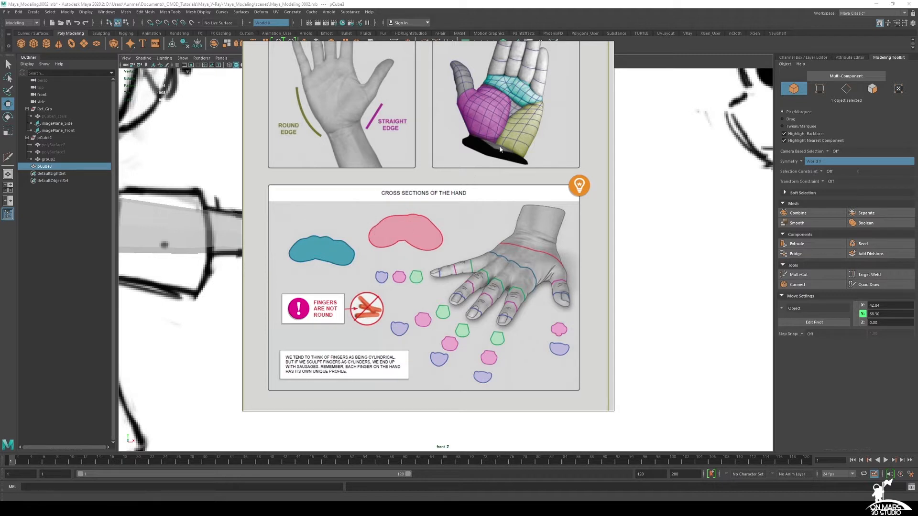
mouse_move(489, 156)
right_down()
mouse_move(498, 228)
mouse_move(497, 172)
right_up()
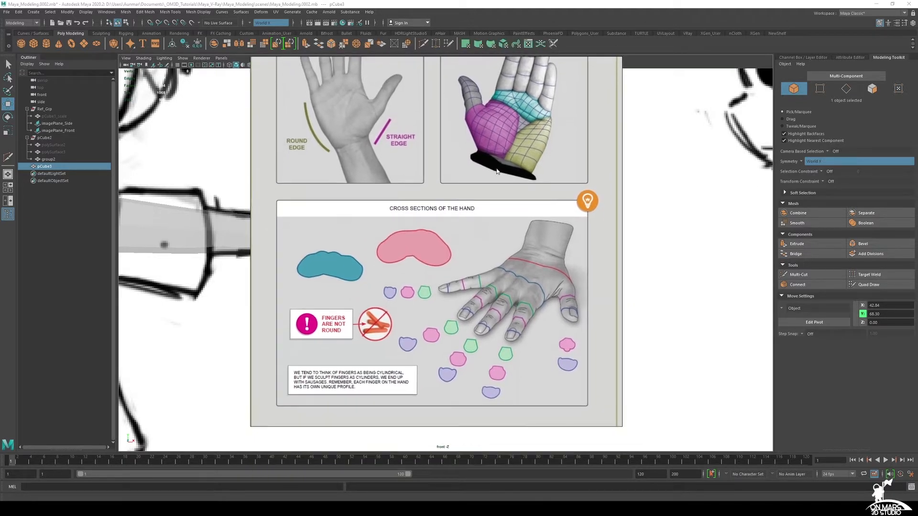
scroll(496, 188, down, 2)
middle_drag(497, 170, 480, 215)
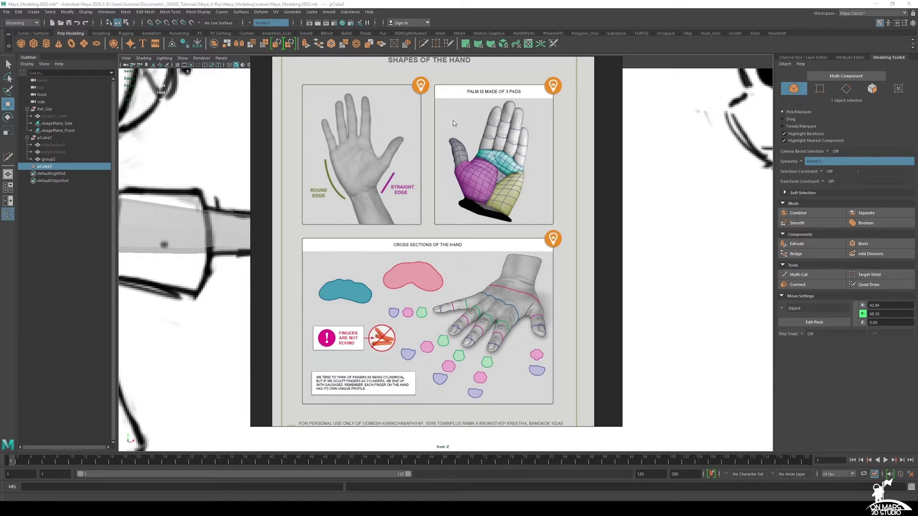
right_drag(464, 126, 917, 128)
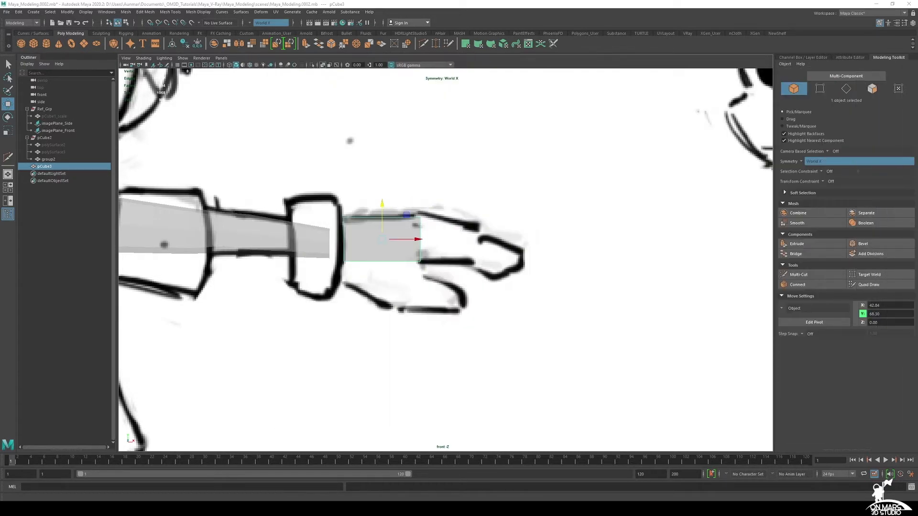
- Check the palm cube in perspective and slightly reduce its height in the front view
key(space)
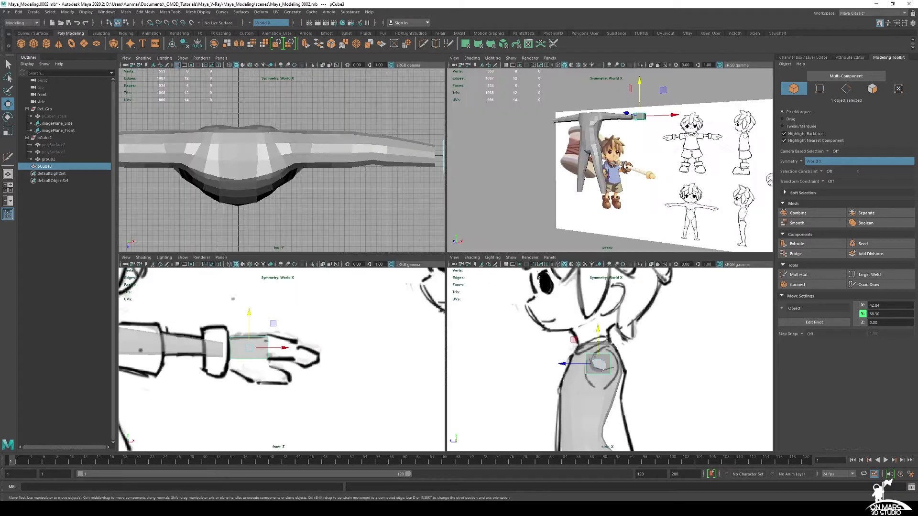
key(space)
key(f)
alt+drag(605, 208, 537, 213)
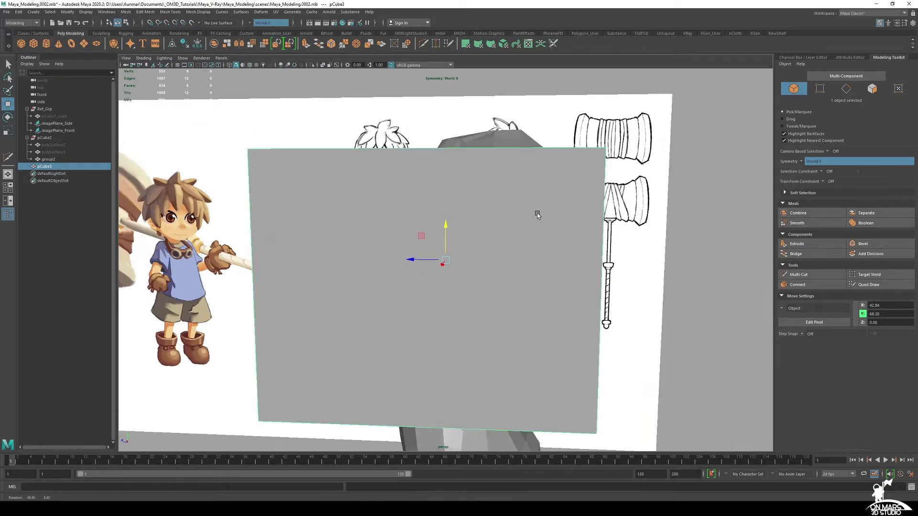
alt+right_drag(537, 213, 514, 196)
alt+drag(514, 195, 446, 242)
key(r)
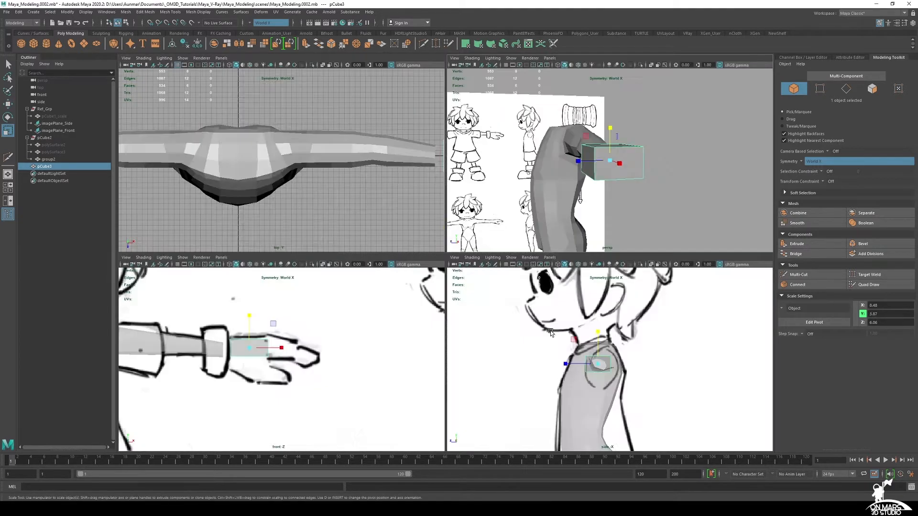
key(space)
drag(250, 319, 251, 322)
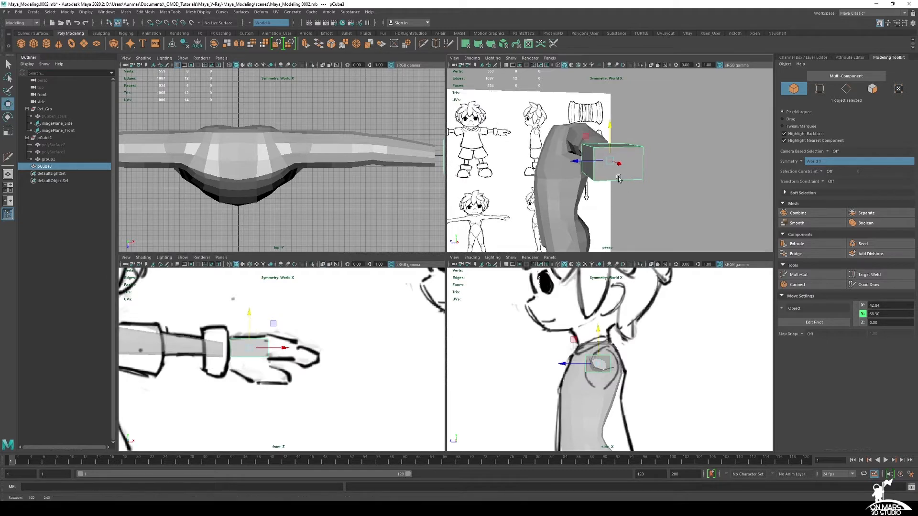
key(w)
- Connect the palm cube's four lengthwise-dividing end edges with three segments, splitting its width into four strips
key(space)
alt+drag(597, 193, 606, 190)
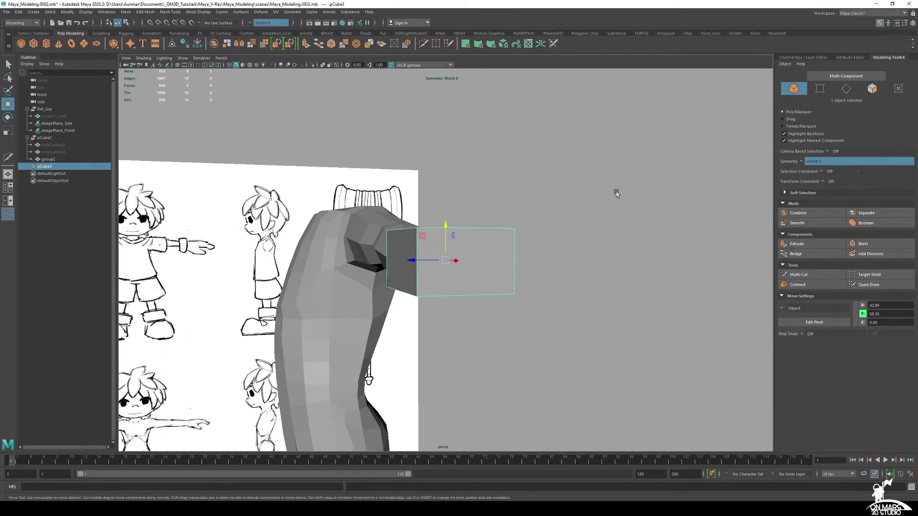
alt+drag(579, 217, 816, 267)
alt+drag(531, 231, 467, 247)
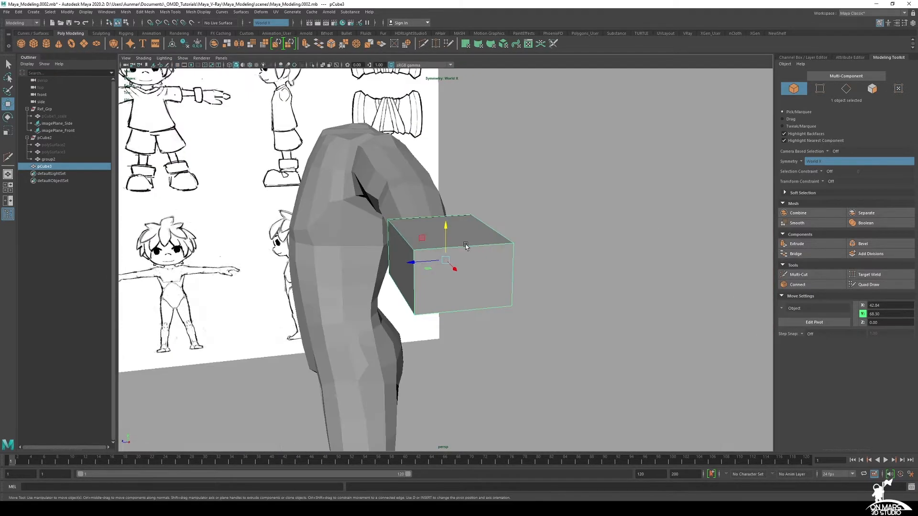
right_drag(467, 246, 468, 222)
key(q)
click(463, 246)
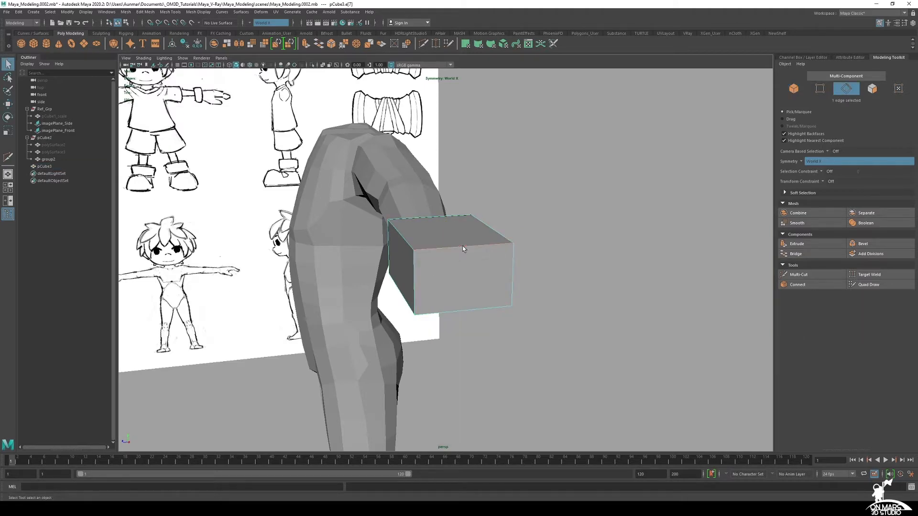
shift+click(461, 306)
alt+drag(381, 286, 453, 266)
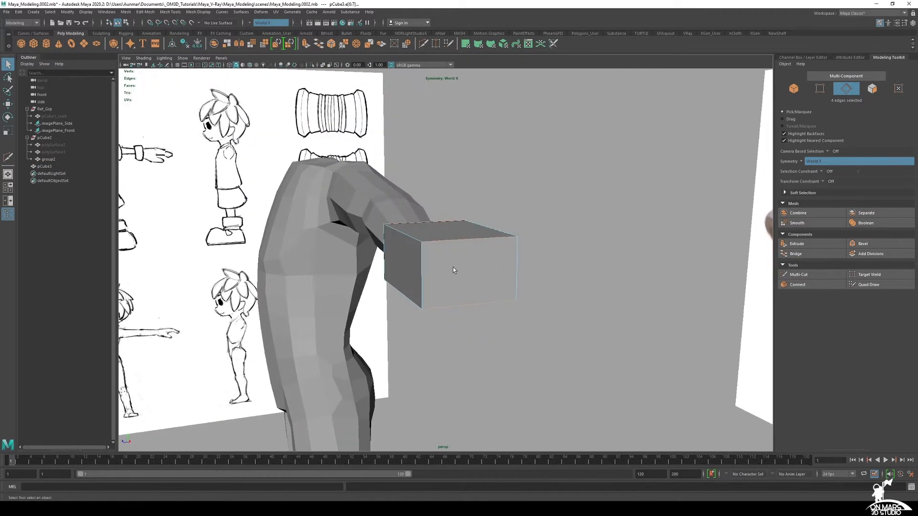
click(800, 285)
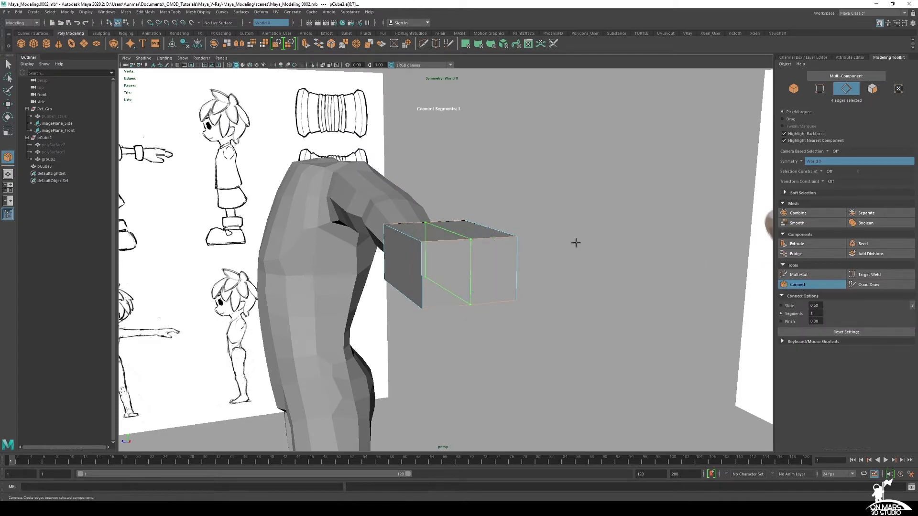
mouse_move(549, 212)
ctrl+middle_down()
mouse_move(598, 205)
mouse_move(550, 203)
mouse_move(586, 199)
mouse_move(561, 201)
ctrl+middle_up()
alt+drag(561, 201, 442, 137)
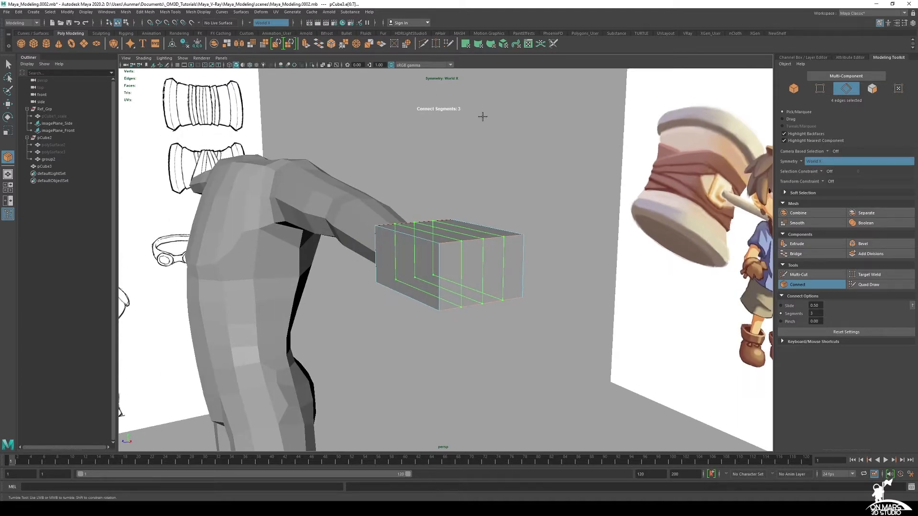
key(q)
- Examine the four strip faces at the finger end of the palm cube and its underside
alt+drag(481, 236, 482, 292)
right_drag(458, 278, 457, 298)
click(502, 272)
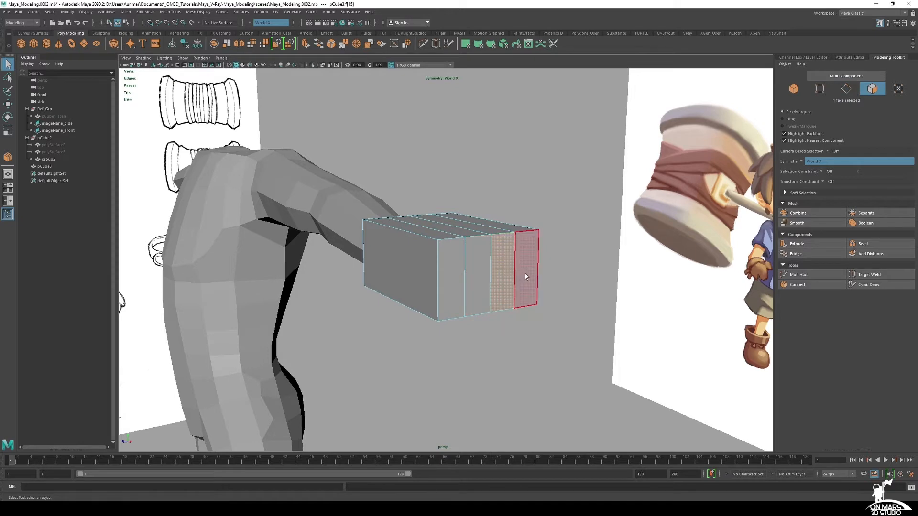
click(525, 275)
alt+drag(566, 287, 531, 283)
mouse_move(480, 258)
alt+mouse_down()
mouse_move(467, 237)
mouse_move(489, 238)
alt+mouse_up()
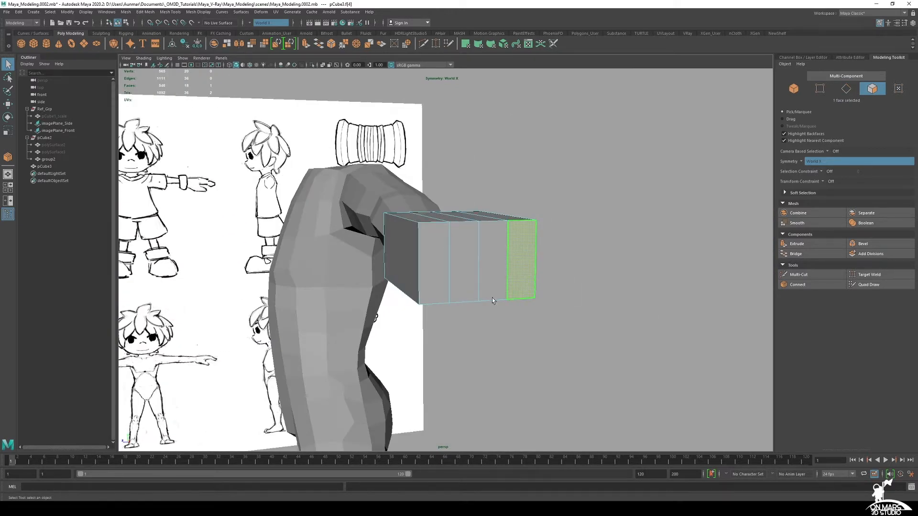
alt+drag(492, 298, 479, 299)
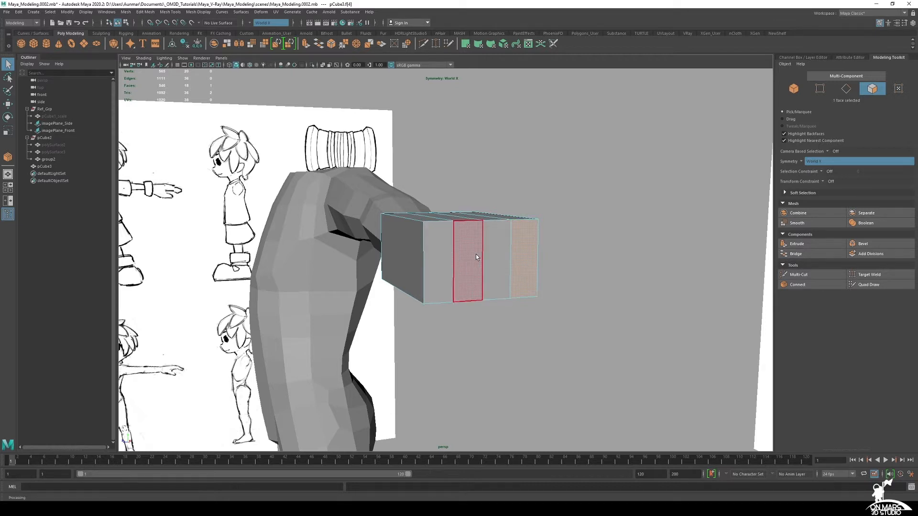
alt+drag(455, 250, 410, 260)
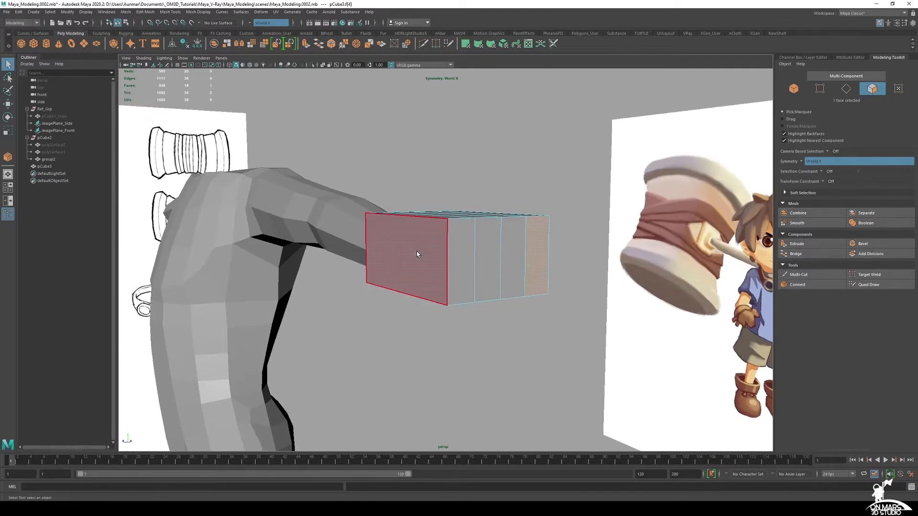
alt+drag(538, 278, 517, 274)
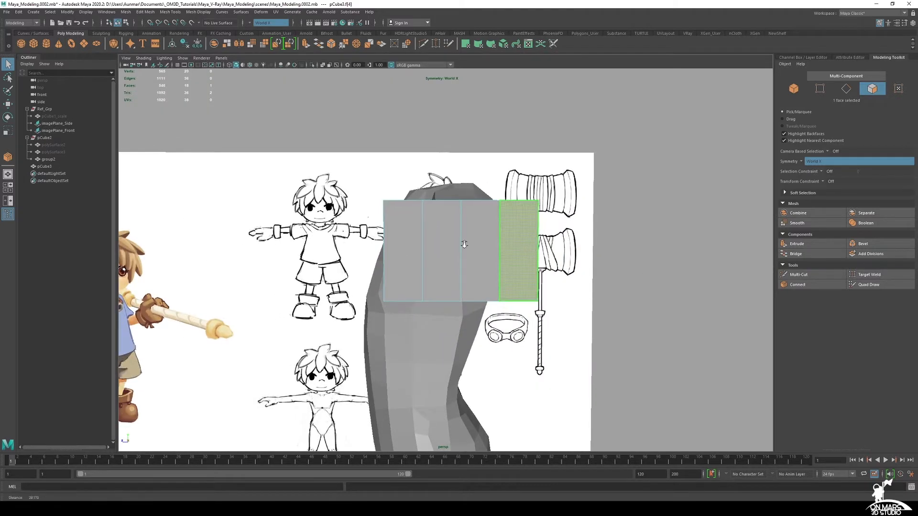
alt+right_drag(463, 242, 472, 283)
alt+drag(443, 254, 450, 249)
alt+drag(523, 209, 510, 180)
- Raise the three inner lengthwise edges on the palm's underside into an arch, checking it against the hand cross-section reference
key(F10)
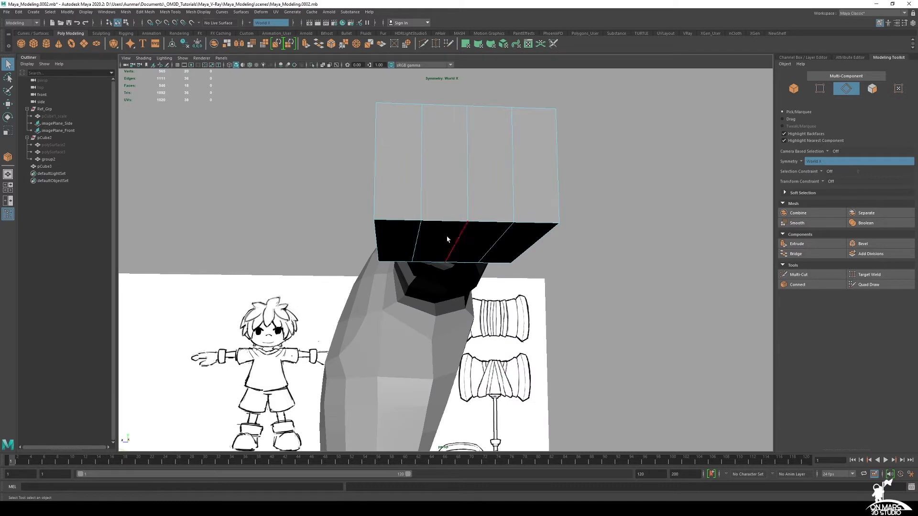
key(F8)
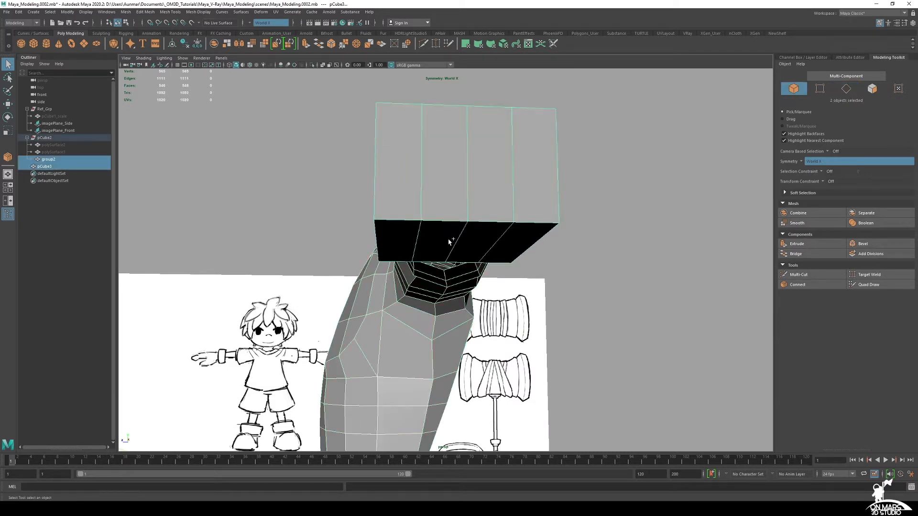
click(510, 201)
right_drag(509, 193, 505, 174)
click(418, 234)
shift+click(498, 241)
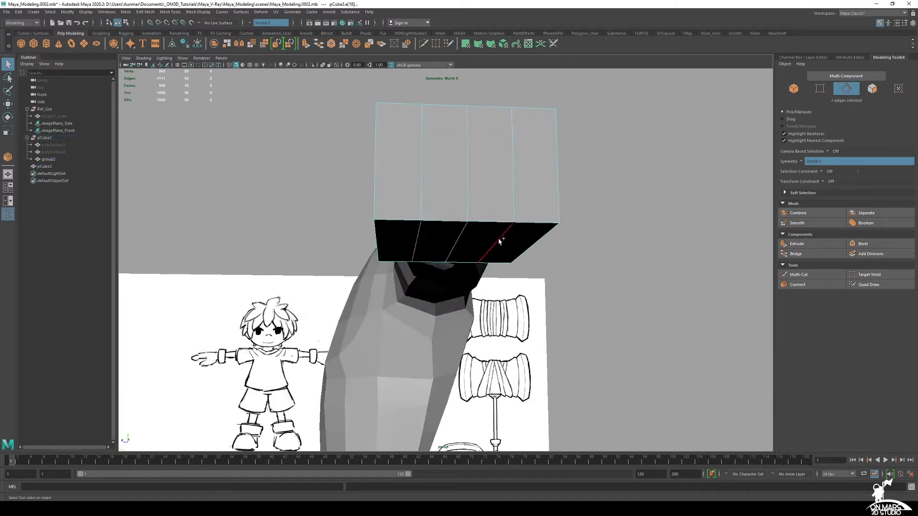
shift+click(499, 241)
key(w)
drag(453, 242, 454, 216)
click(462, 226)
right_drag(917, 167, 527, 135)
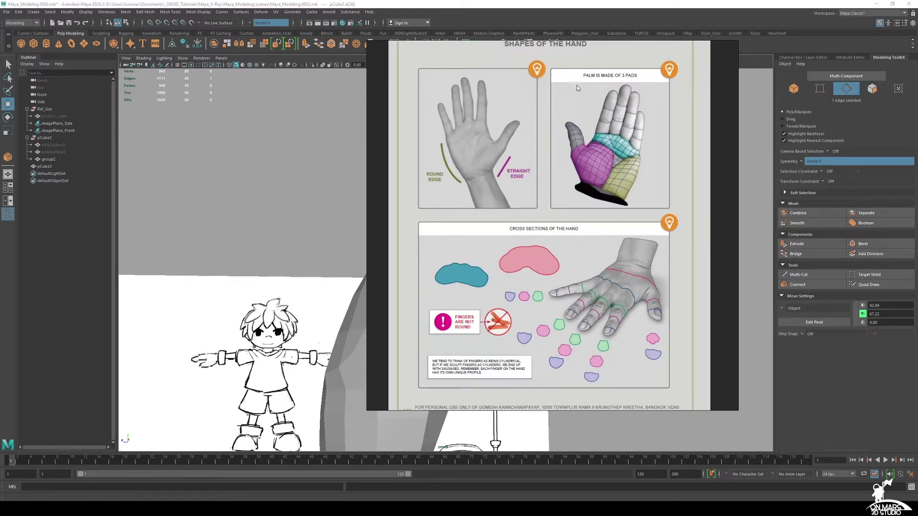
right_drag(577, 88, 917, 139)
alt+drag(510, 226, 496, 221)
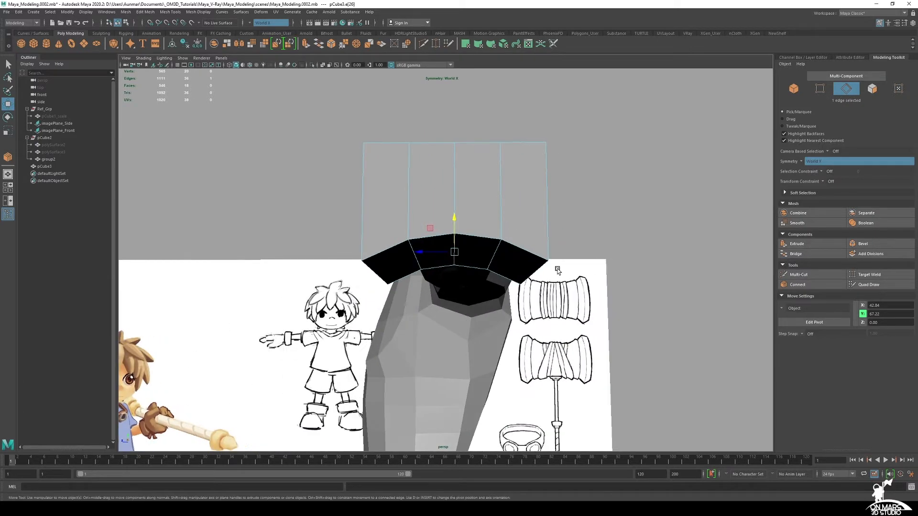
- Insert a horizontal edge loop around the palm block at mid-height with Multi-Cut
click(795, 276)
alt+drag(480, 189, 382, 262)
ctrl+click(456, 179)
key(q)
double_click(450, 188)
key(r)
key(q)
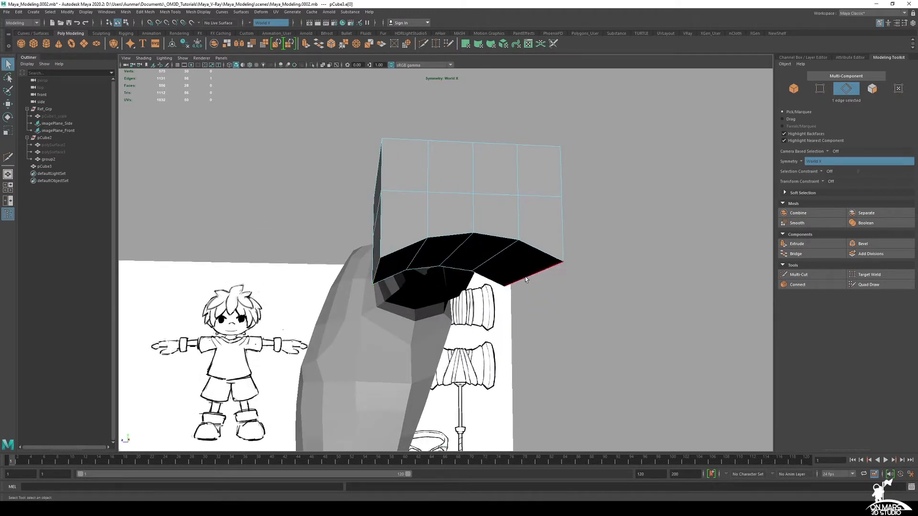
- Scale the two outer lengthwise bottom edges of the palm inward and raise them to taper its underside
alt+drag(549, 272, 526, 267)
key(w)
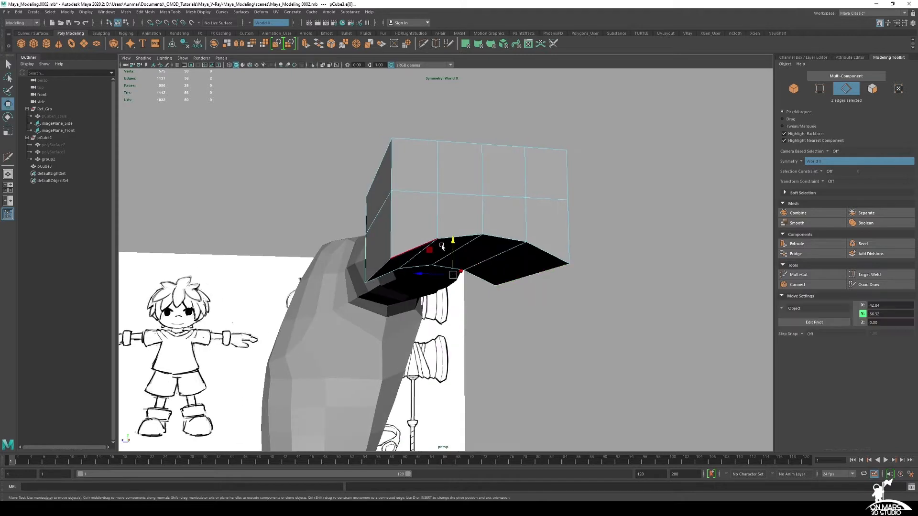
mouse_move(455, 247)
mouse_down()
mouse_move(450, 219)
mouse_move(455, 239)
mouse_up()
key(ctrl+z)
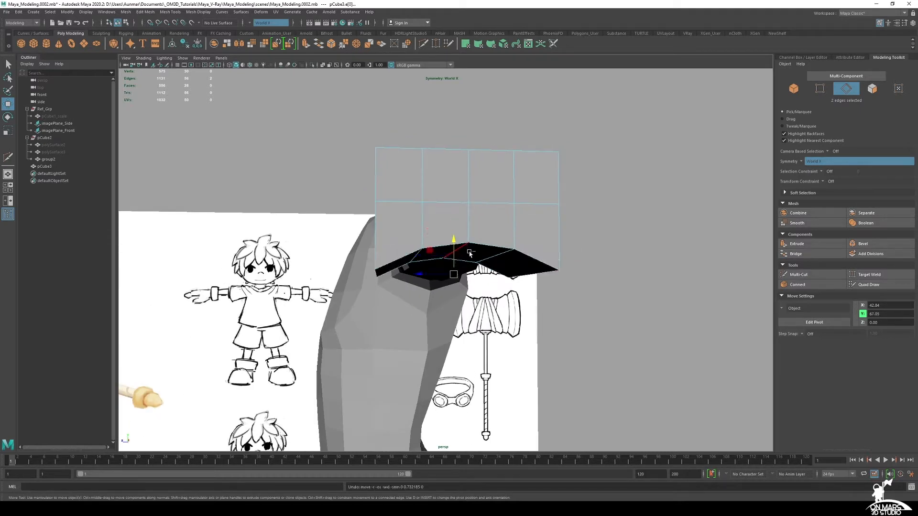
key(r)
drag(420, 275, 424, 275)
key(w)
drag(454, 245, 477, 252)
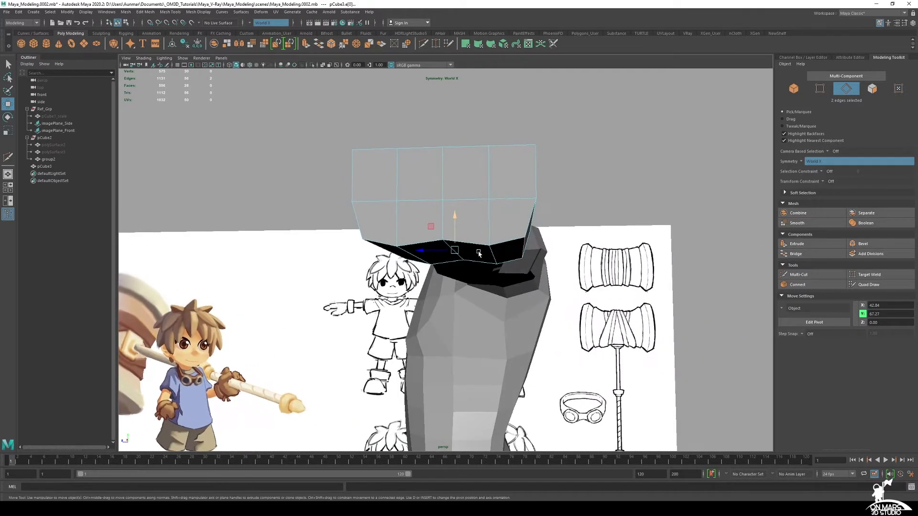
- Raise the middle lengthwise bottom edge slightly to deepen the hollow of the palm
alt+right_drag(477, 252, 508, 240)
alt+drag(508, 240, 554, 232)
key(q)
click(481, 230)
key(w)
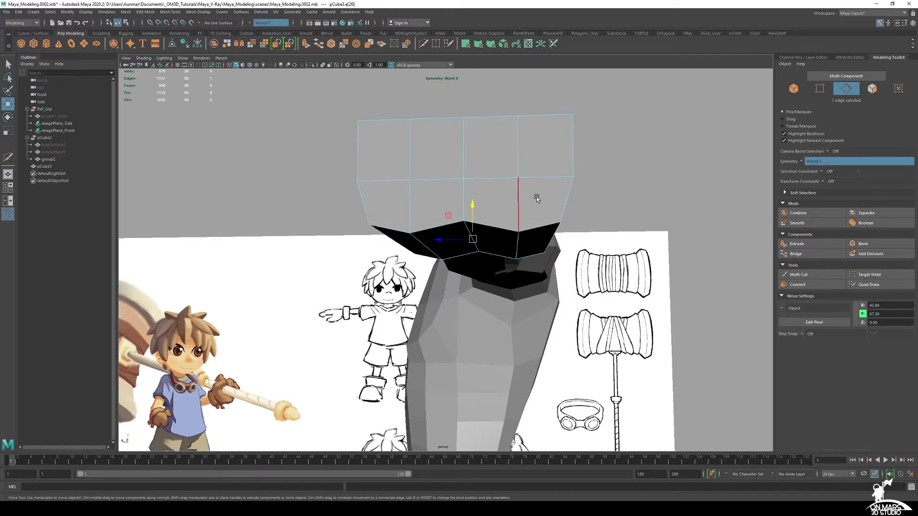
alt+drag(538, 251, 457, 211)
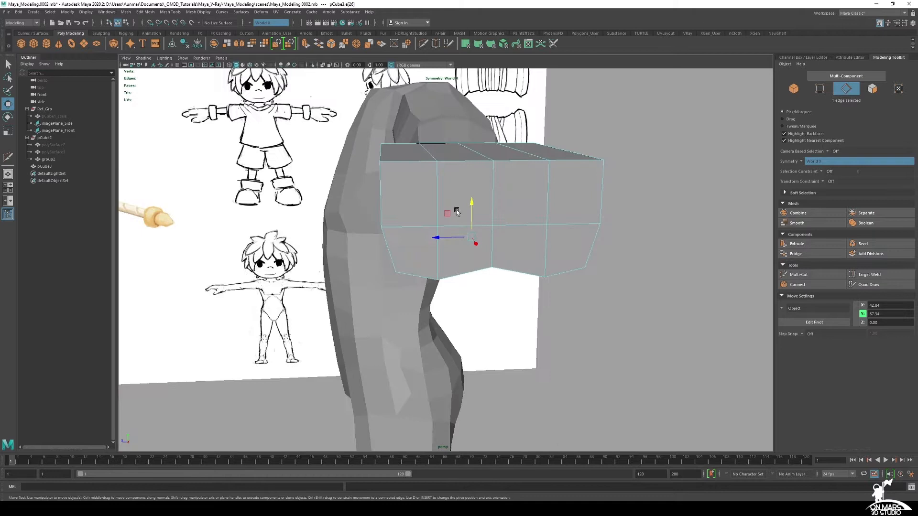
- Lower the two outer lengthwise top edges and scale them inward to round the back of the hand
click(380, 148)
shift+click(578, 154)
alt+drag(578, 154, 532, 143)
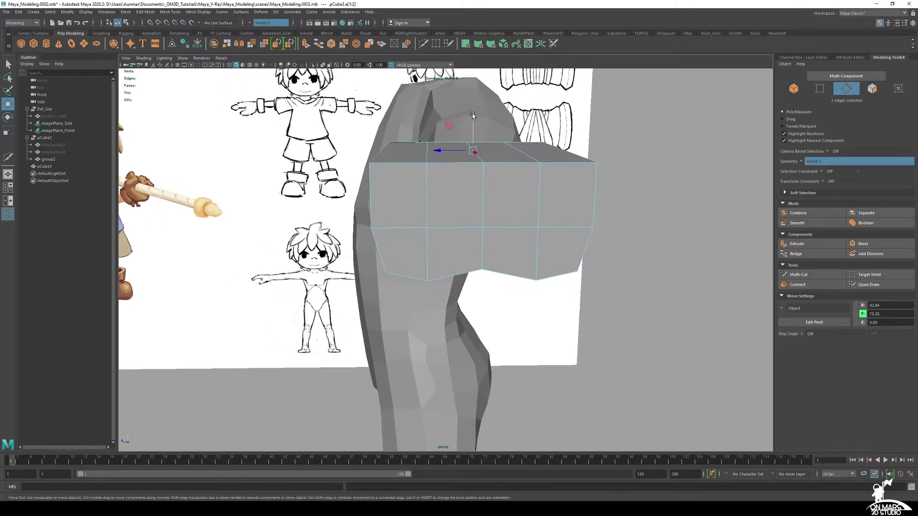
alt+drag(472, 115, 487, 140)
key(r)
drag(441, 163, 498, 199)
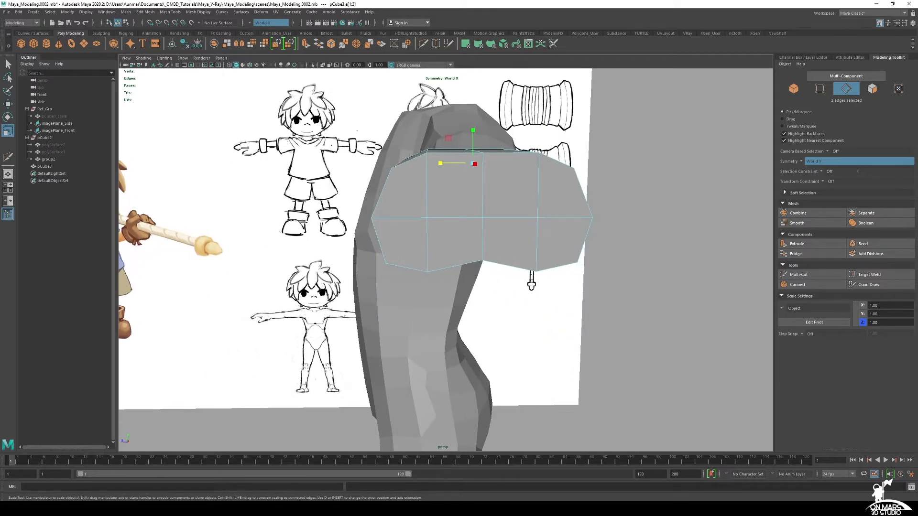
- Compare the palm's cross section with the Shapes of the Hand reference sheet and inspect the block and wrist from several angles
key(alt+Tab)
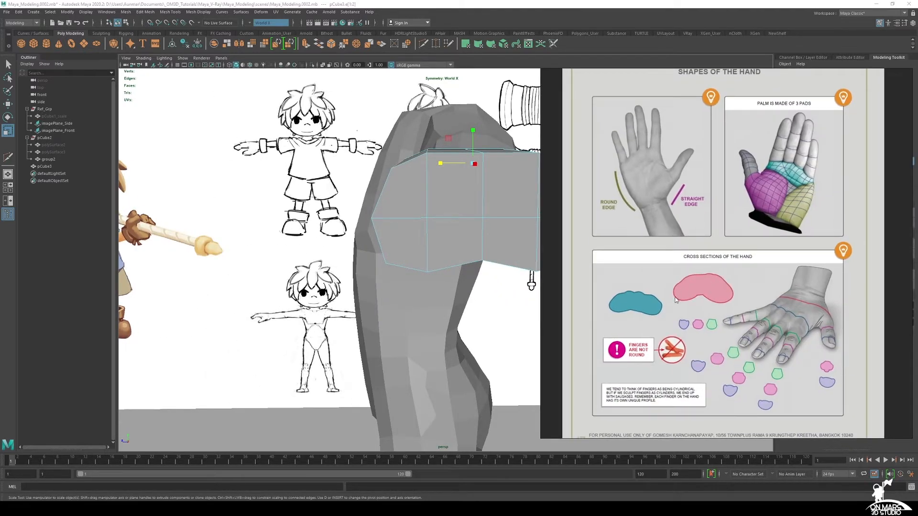
key(alt+Tab)
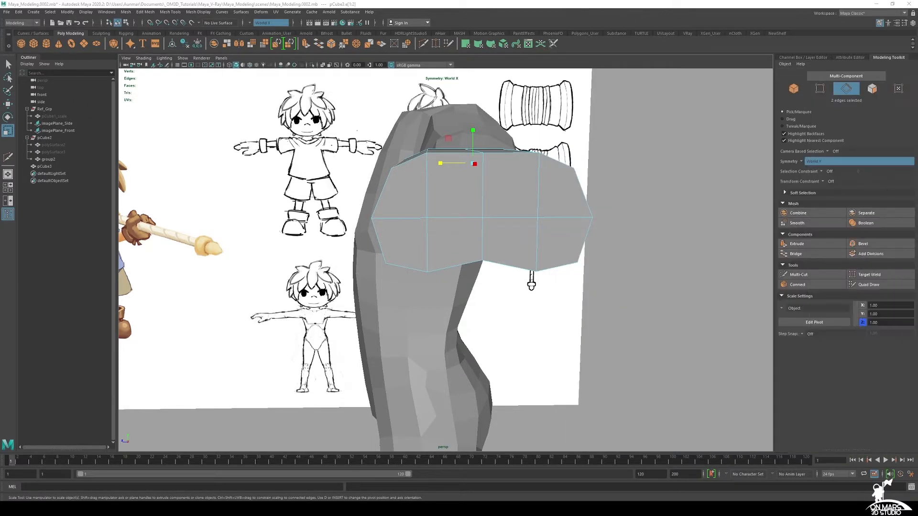
alt+drag(518, 233, 515, 213)
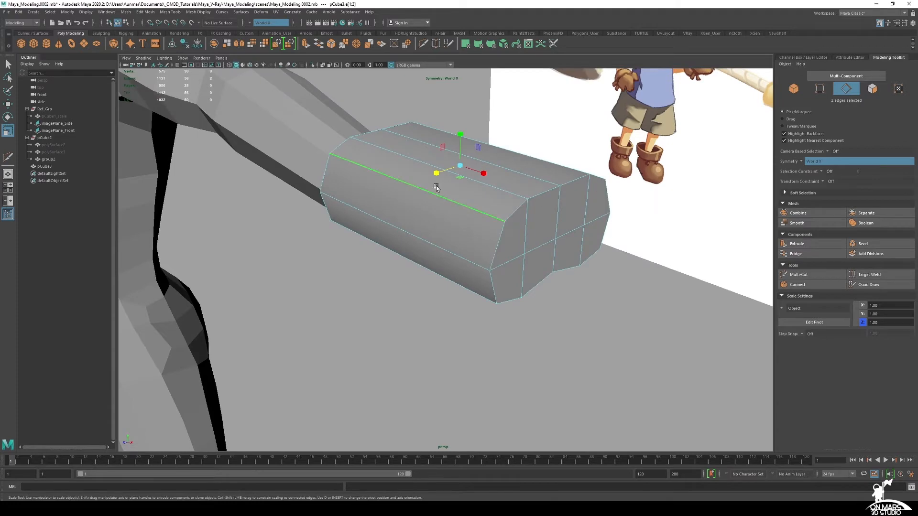
alt+drag(435, 180, 454, 234)
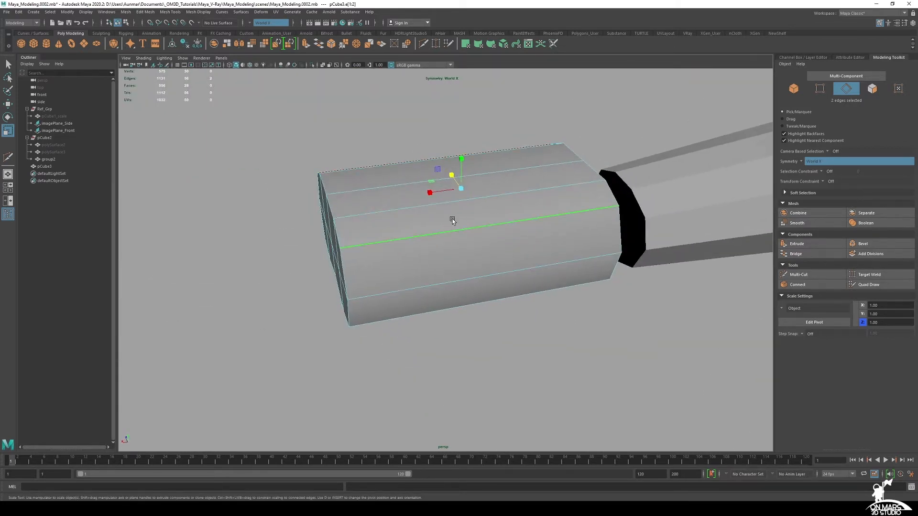
key(space)
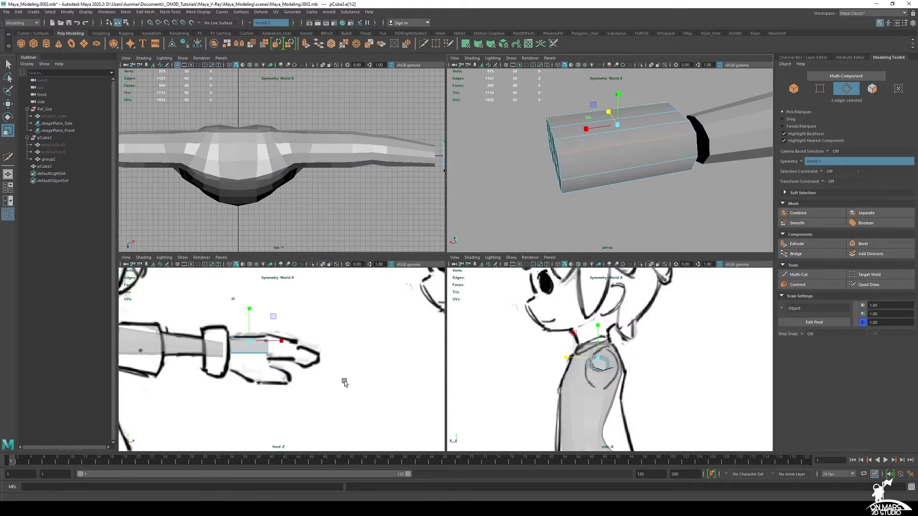
key(space)
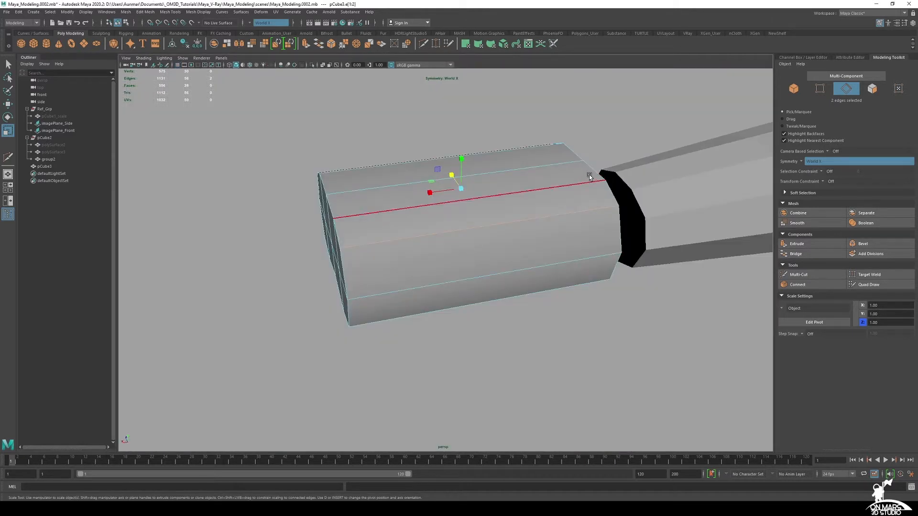
right_drag(917, 185, 621, 177)
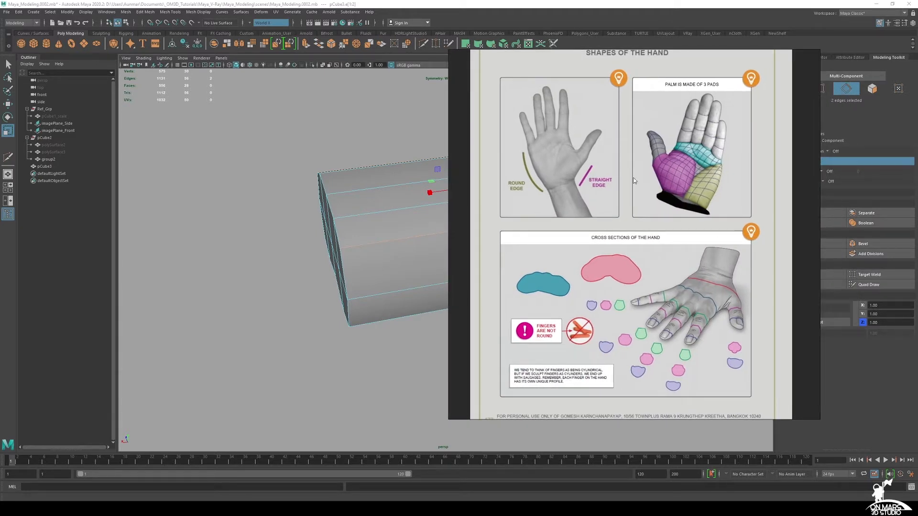
right_drag(620, 191, 917, 203)
alt+drag(565, 266, 537, 254)
alt+right_drag(537, 254, 519, 237)
alt+drag(519, 237, 516, 233)
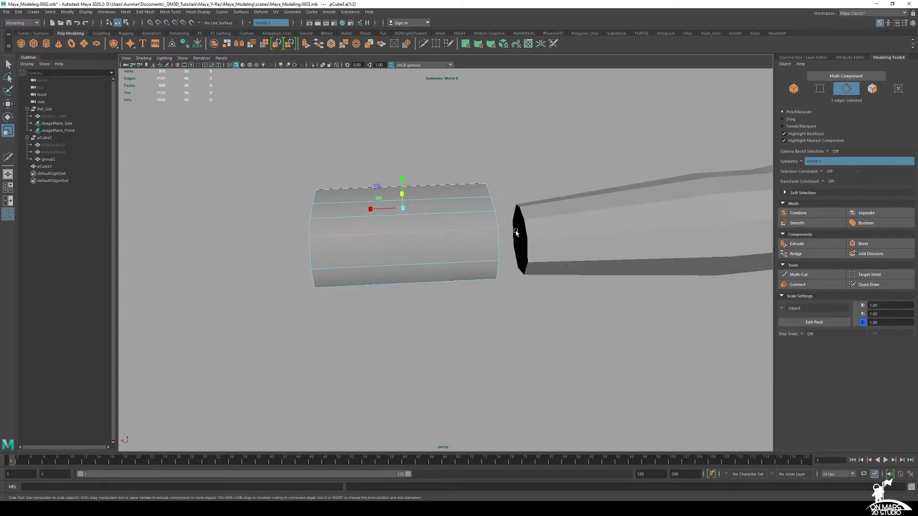
alt+right_drag(534, 330, 578, 266)
alt+drag(578, 266, 524, 230)
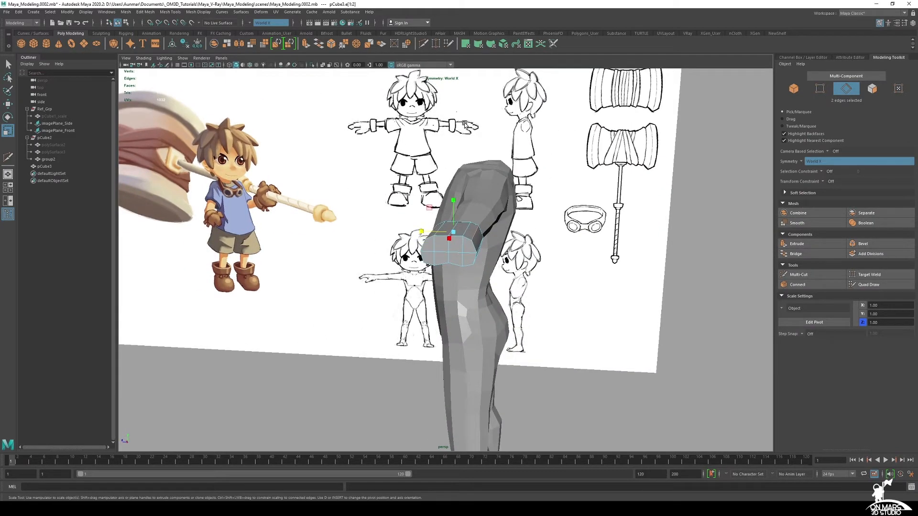
alt+drag(438, 219, 500, 256)
key(space)
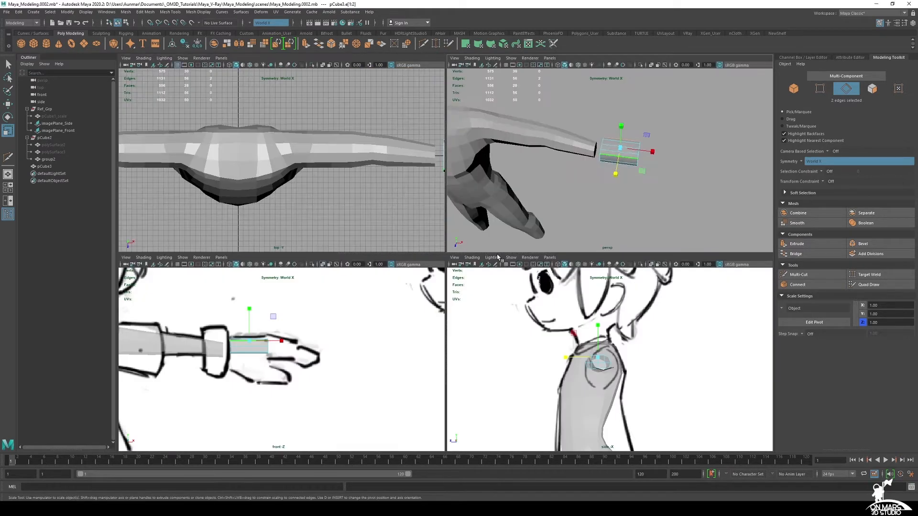
key(space)
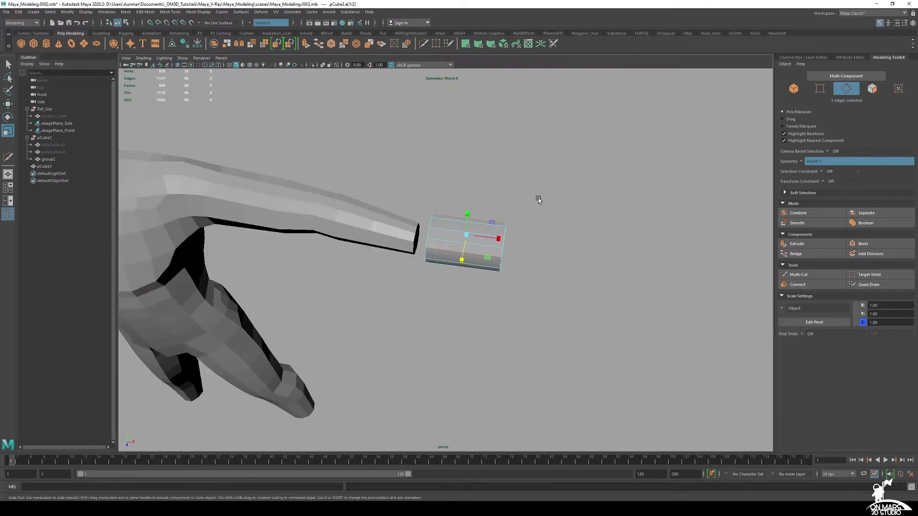
- Cut two edge loops across the palm block with Multi-Cut, one near the wrist end and one near the finger end
alt+right_drag(537, 199, 488, 304)
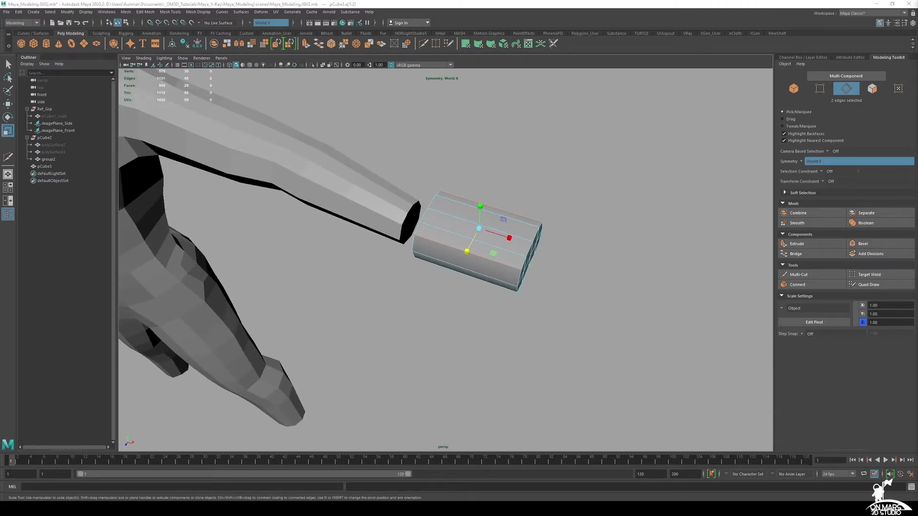
alt+drag(519, 244, 504, 274)
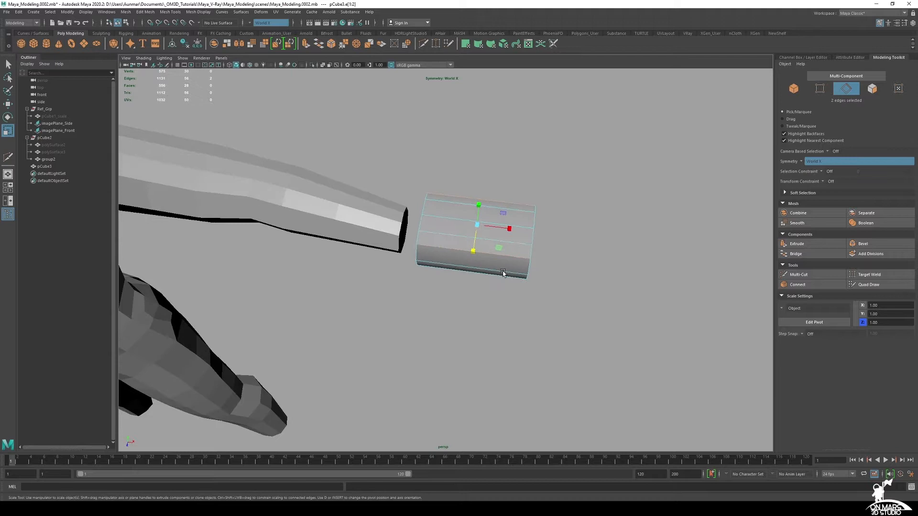
click(805, 281)
alt+right_drag(497, 256, 511, 246)
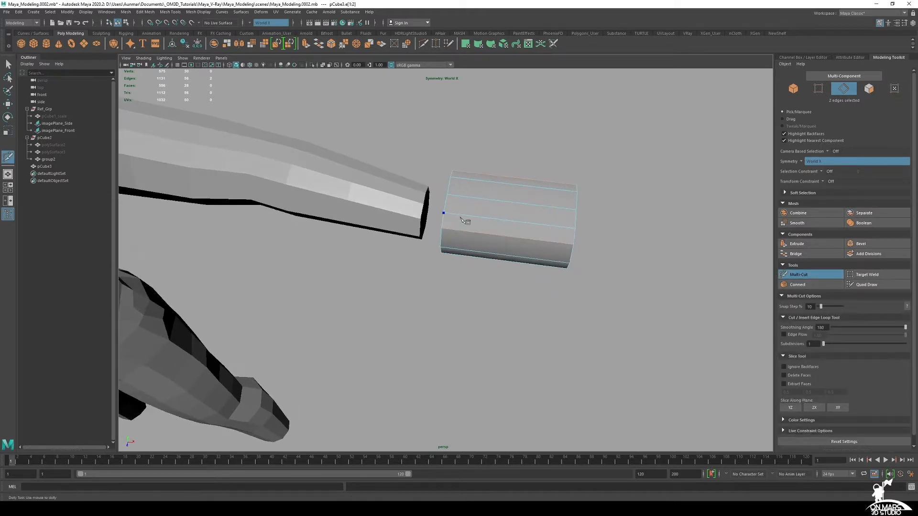
alt+drag(460, 218, 486, 217)
key(space)
alt+middle_drag(287, 337, 337, 340)
alt+right_drag(337, 340, 348, 343)
key(space)
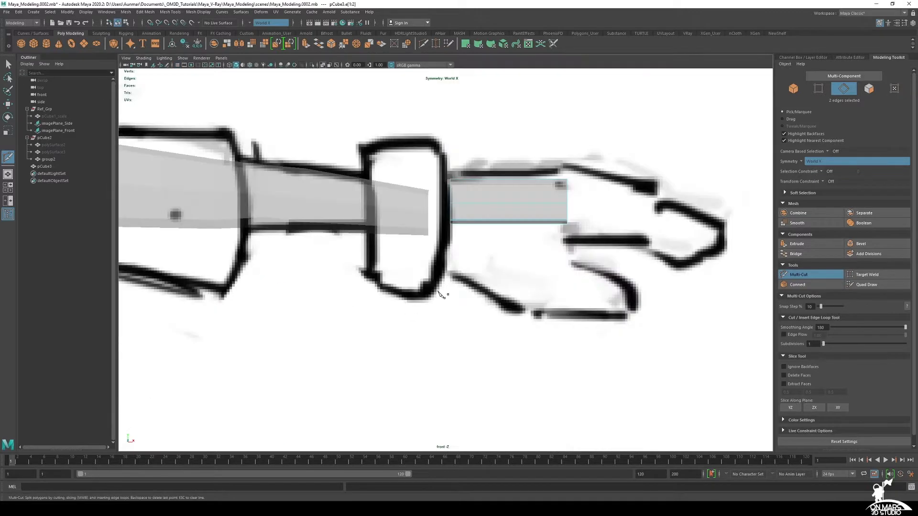
alt+middle_drag(469, 262, 455, 264)
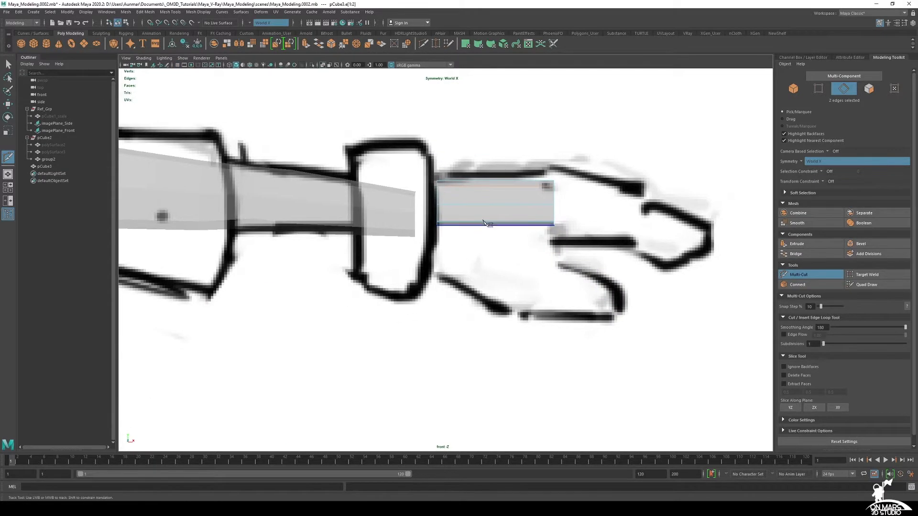
ctrl+click(465, 197)
key(space)
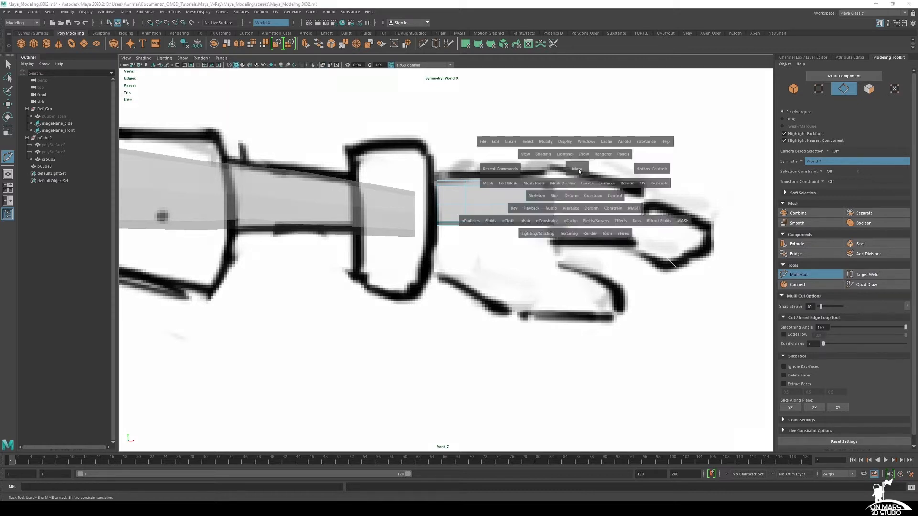
drag(575, 188, 630, 150)
- Select all vertices at the palm's wrist end and scale them inward to taper the block toward the forearm
alt+drag(507, 195, 464, 198)
key(q)
right_drag(467, 201, 451, 213)
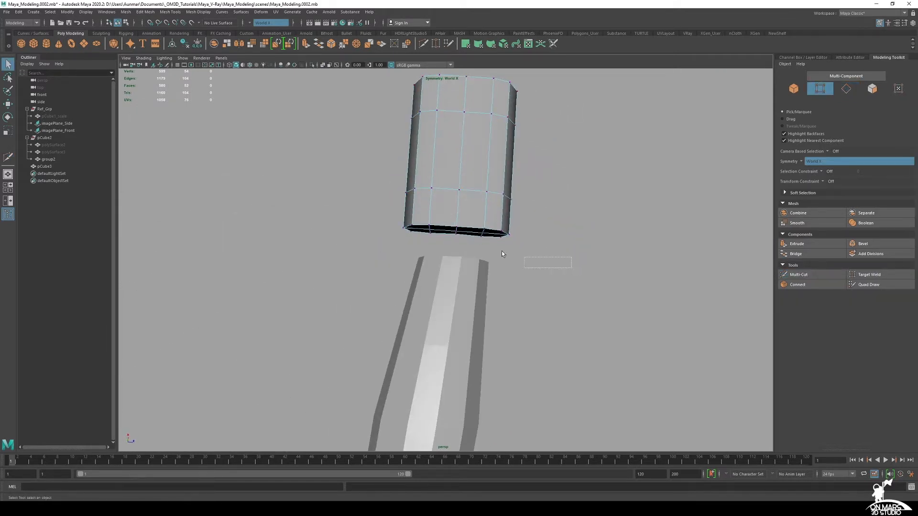
drag(369, 217, 369, 218)
alt+drag(369, 218, 284, 222)
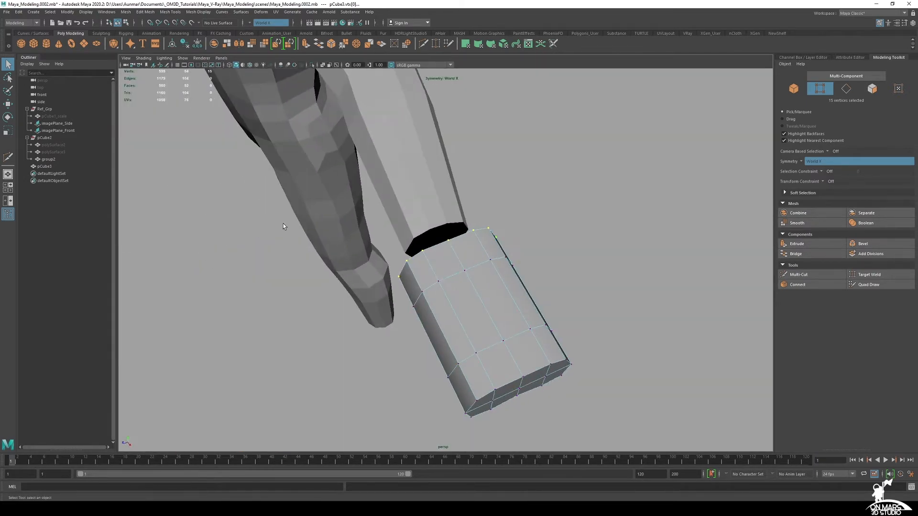
key(r)
alt+drag(440, 288, 467, 297)
drag(443, 261, 493, 263)
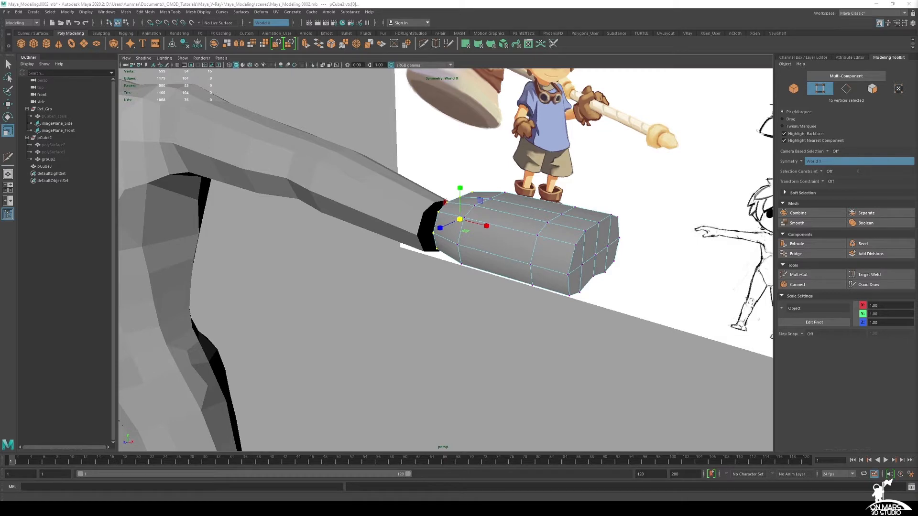
- Examine the tapered palm from several angles and against the front reference sketch
alt+drag(638, 201, 550, 239)
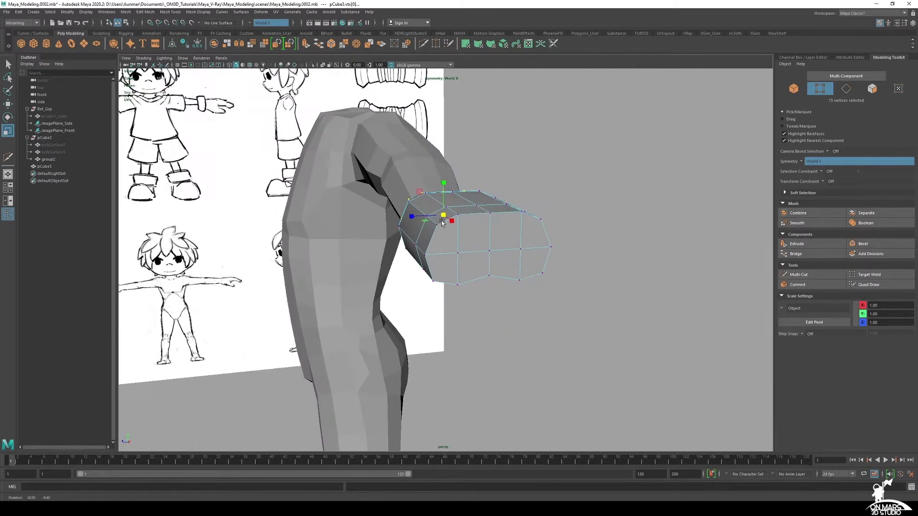
alt+right_drag(550, 239, 529, 254)
mouse_move(529, 254)
alt+mouse_down()
mouse_move(594, 224)
mouse_move(605, 231)
mouse_move(529, 245)
alt+mouse_up()
key(space)
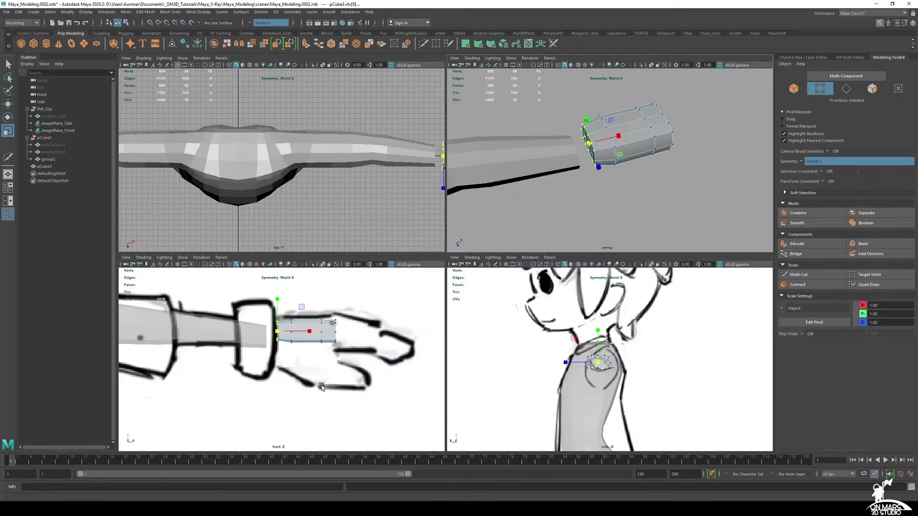
alt+middle_drag(312, 326, 315, 308)
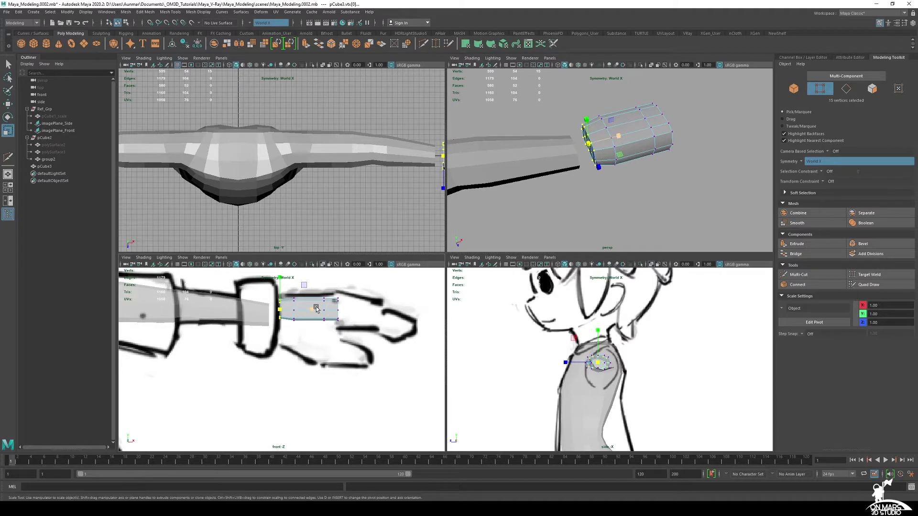
key(space)
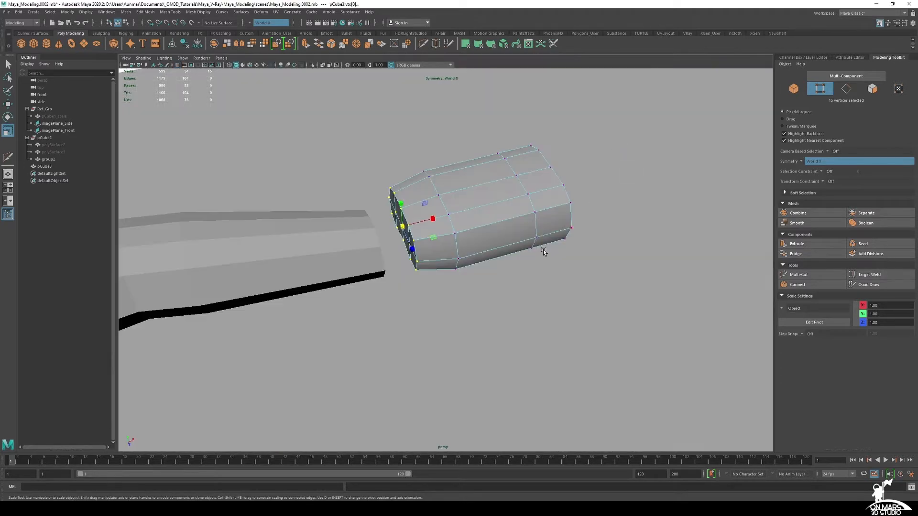
key(q)
alt+drag(547, 255, 482, 234)
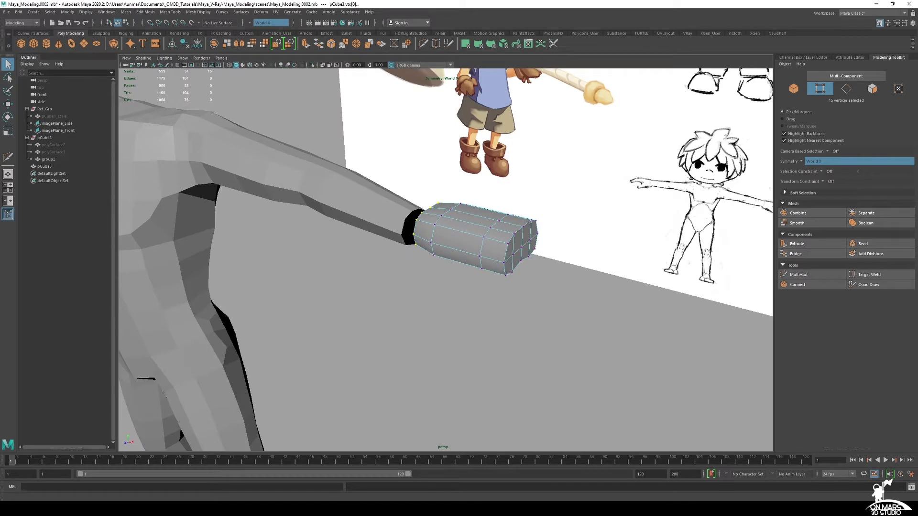
alt+drag(527, 314, 504, 303)
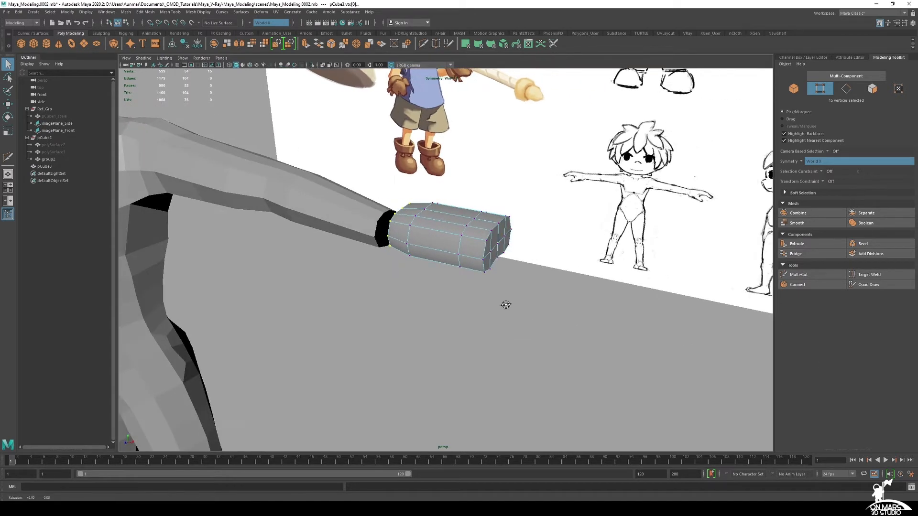
- Create a polygon cylinder for a finger and show its channel attributes
click(46, 43)
alt+drag(353, 239, 372, 227)
scroll(371, 228, down, 5)
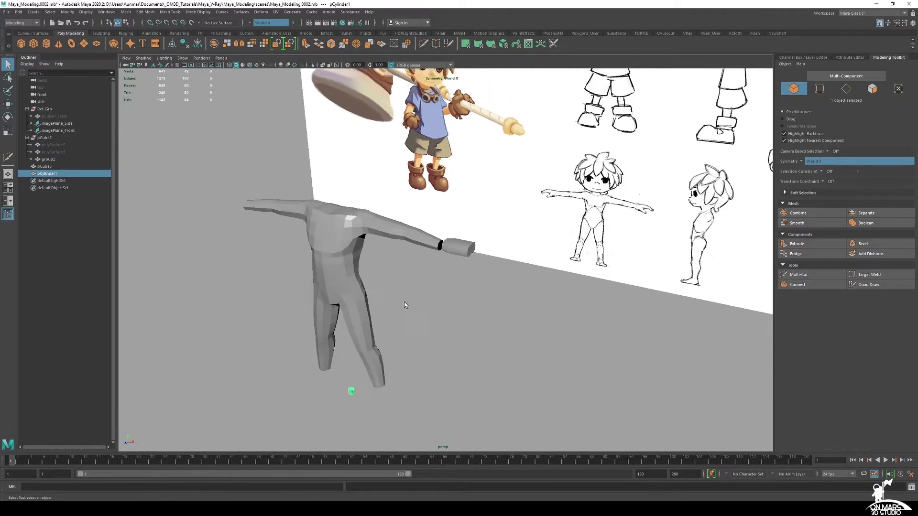
alt+middle_drag(403, 302, 405, 280)
scroll(405, 279, up, 2)
alt+drag(405, 279, 383, 322)
alt+middle_drag(383, 322, 412, 294)
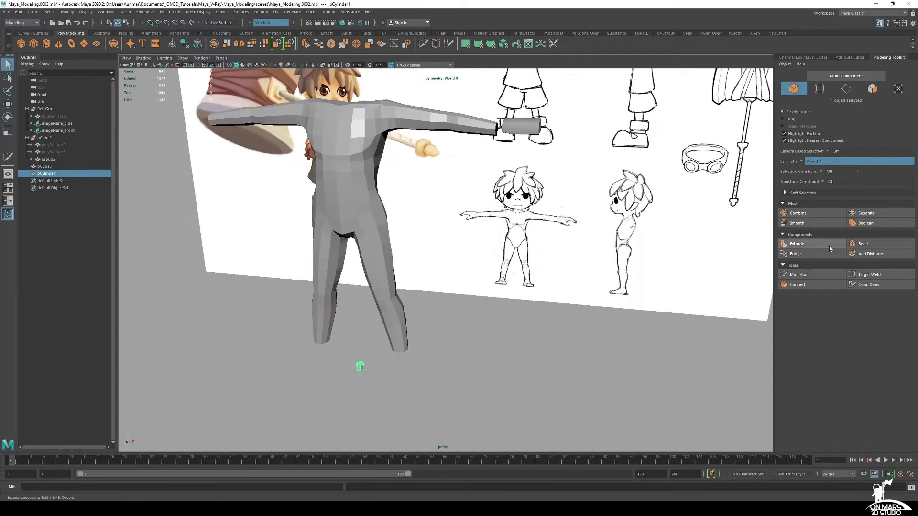
click(806, 57)
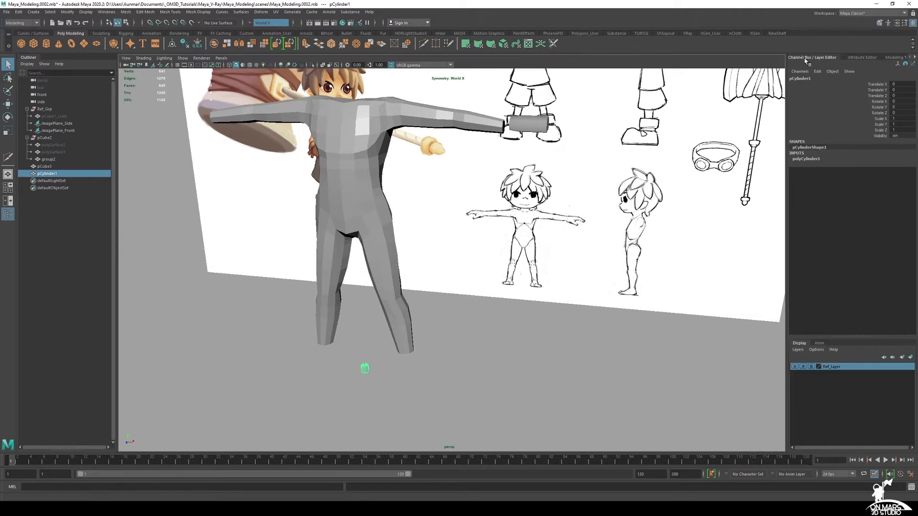
- Move the cylinder in the front view up from the origin to just beyond the palm's finger end
key(space)
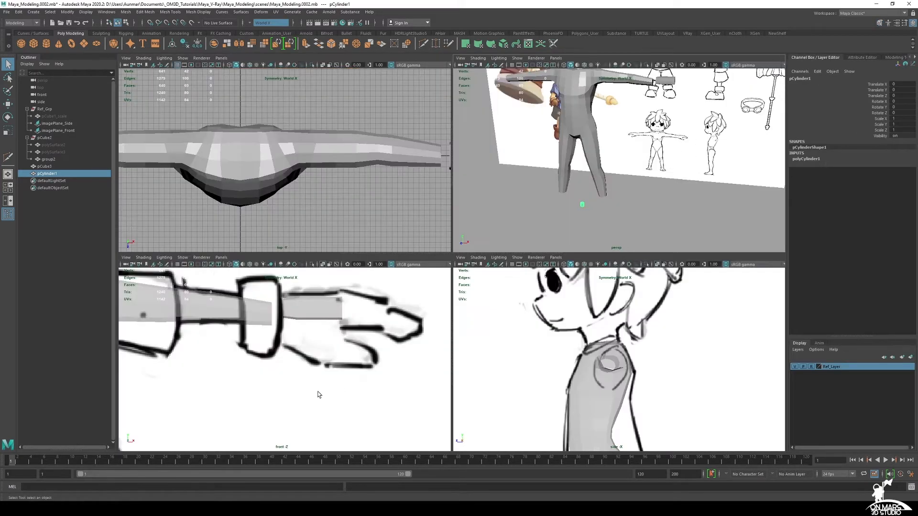
key(space)
scroll(366, 326, down, 8)
key(w)
alt+middle_drag(417, 341, 407, 269)
scroll(407, 270, up, 2)
drag(311, 352, 476, 139)
scroll(471, 144, up, 2)
scroll(469, 227, up, 5)
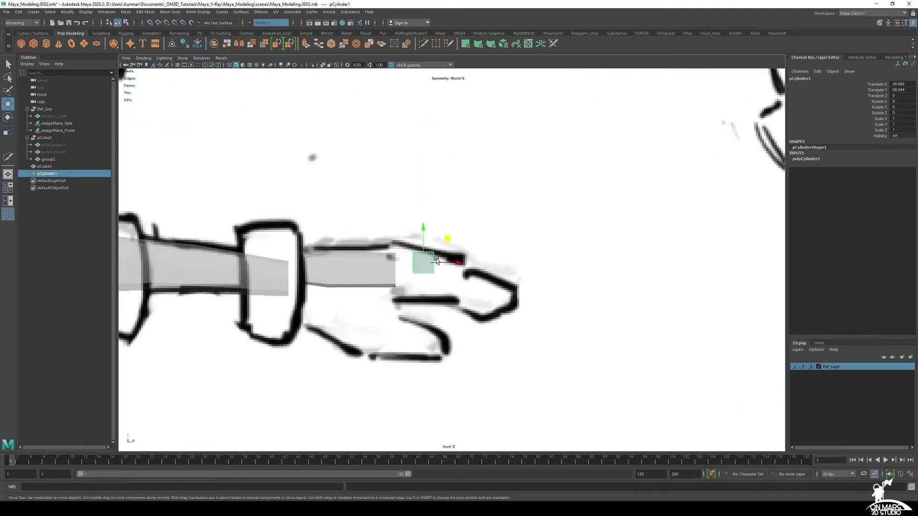
- Rotate the cylinder to 90 degrees around Z so it lies along the arm
key(e)
drag(446, 243, 391, 211)
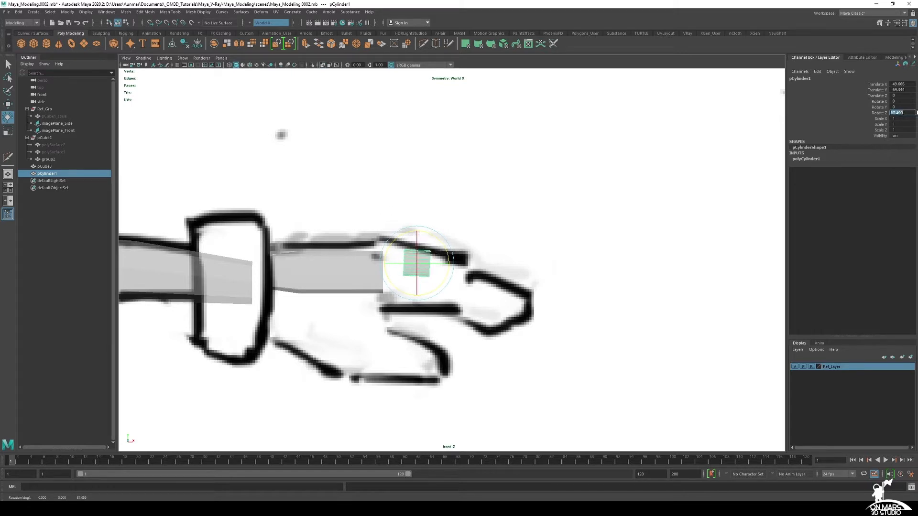
alt+middle_drag(495, 201, 481, 176)
scroll(480, 176, up, 1)
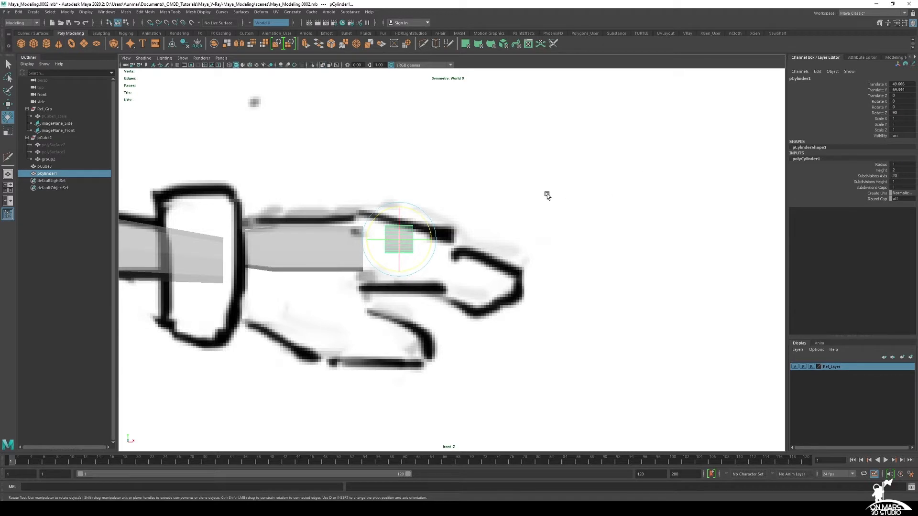
alt+middle_drag(528, 204, 498, 196)
scroll(499, 196, up, 1)
- Set the cylinder's height to 11.5 and position it from the palm's end along the sketched finger
key(w)
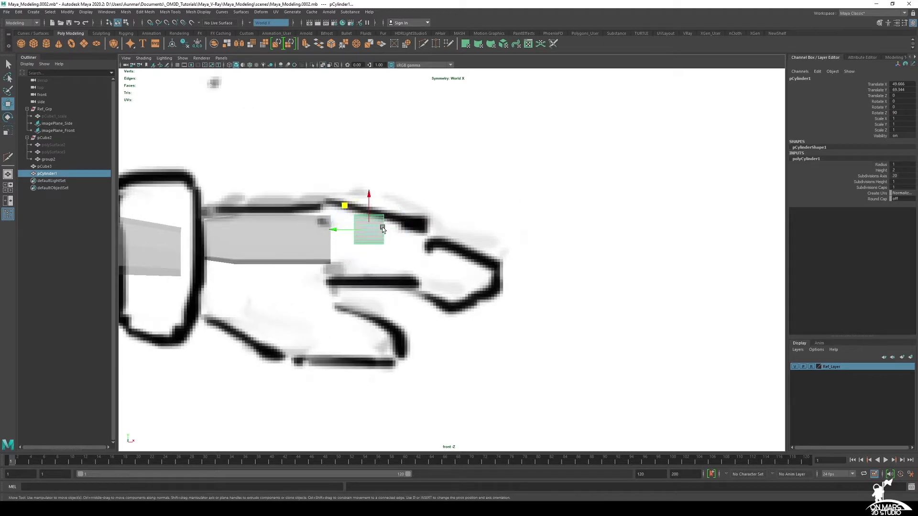
click(880, 170)
middle_drag(530, 168, 554, 170)
key(w)
middle_drag(371, 230, 400, 242)
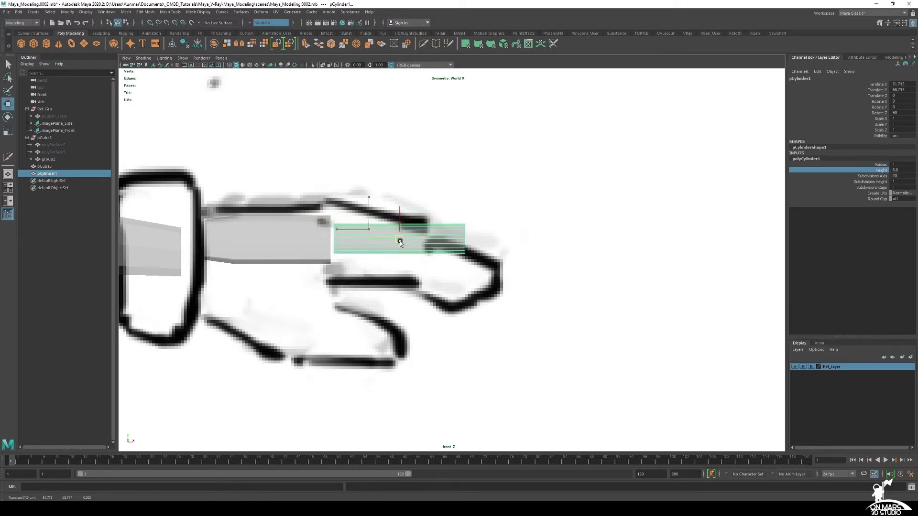
click(881, 170)
middle_drag(539, 145, 549, 144)
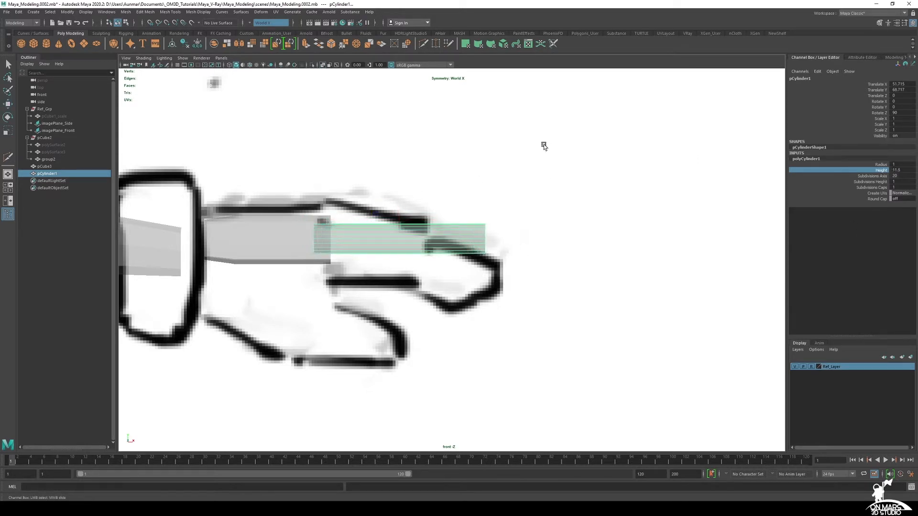
key(w)
middle_drag(398, 245, 453, 239)
key(e)
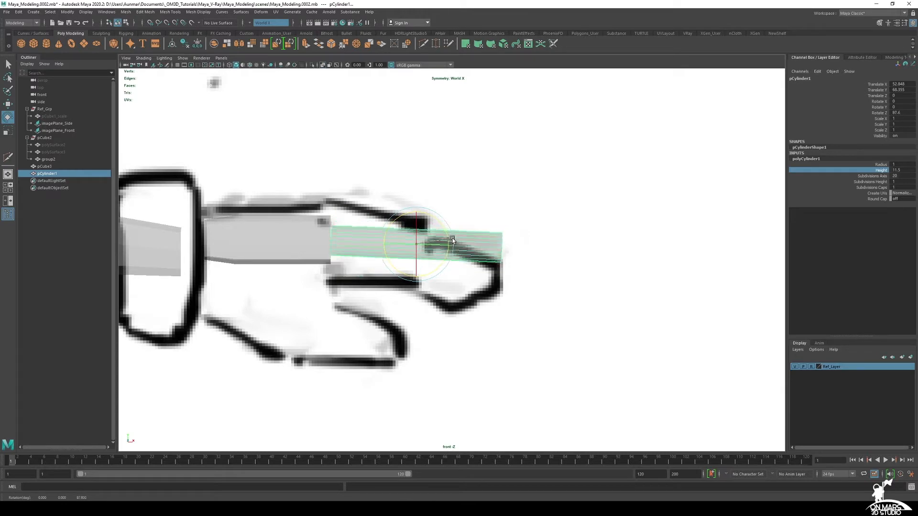
key(ctrl+z)
- Move the finger cylinder sideways along Z to 1.739, toward one edge of the palm
key(space)
key(space)
key(f)
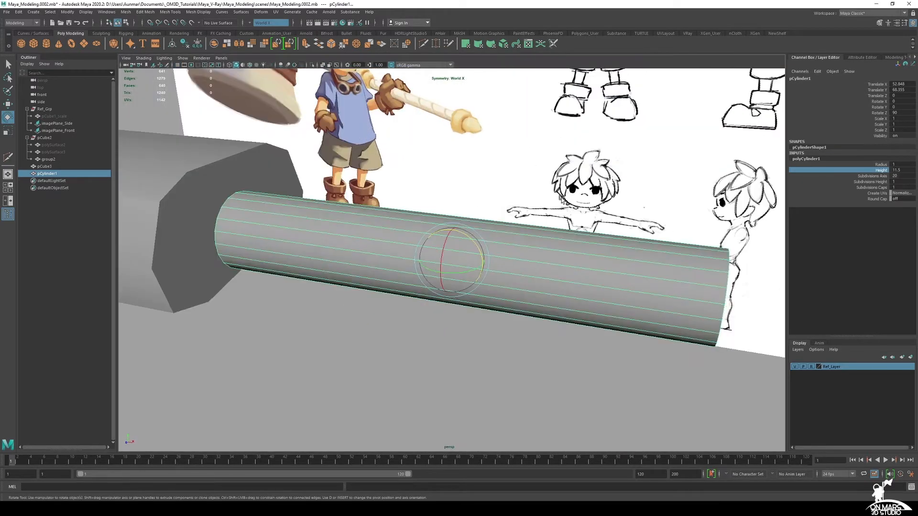
alt+drag(562, 199, 478, 254)
key(w)
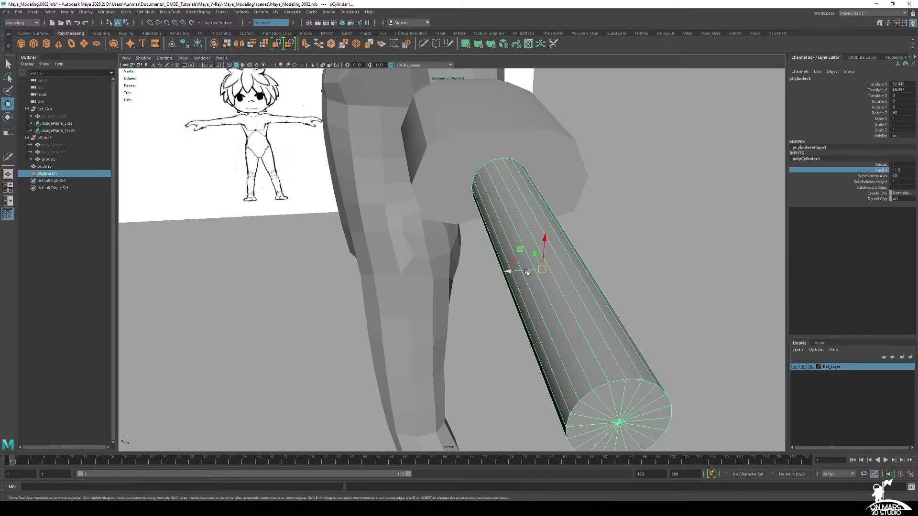
drag(515, 272, 445, 278)
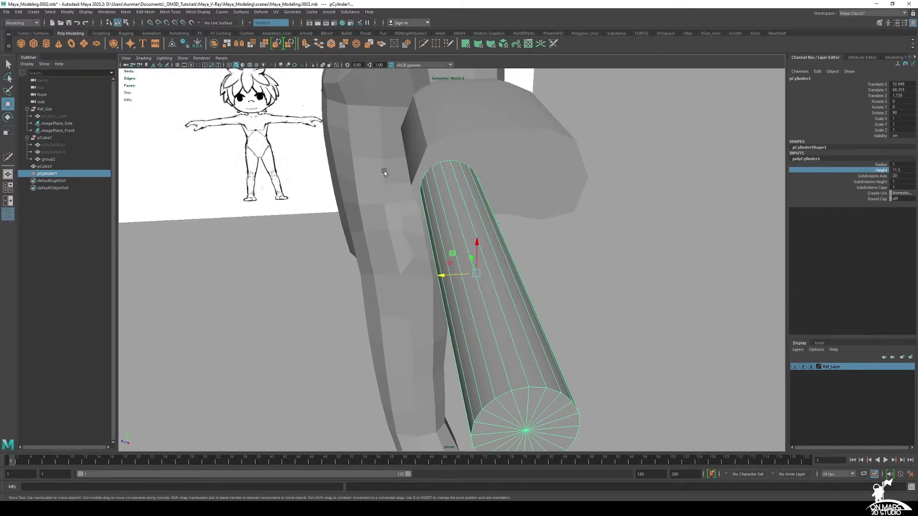
- Display wireframe on the shaded meshes and examine where the cylinder meets the palm's end faces
alt+drag(383, 170, 333, 106)
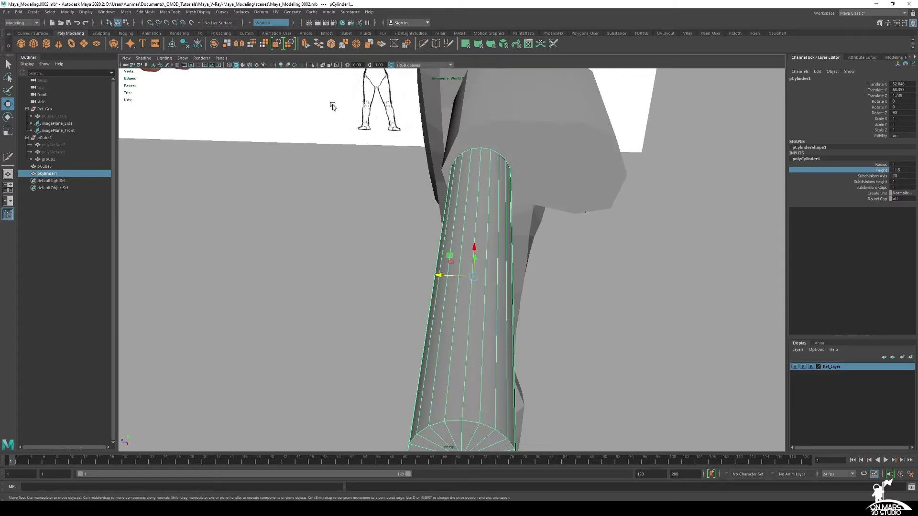
click(250, 65)
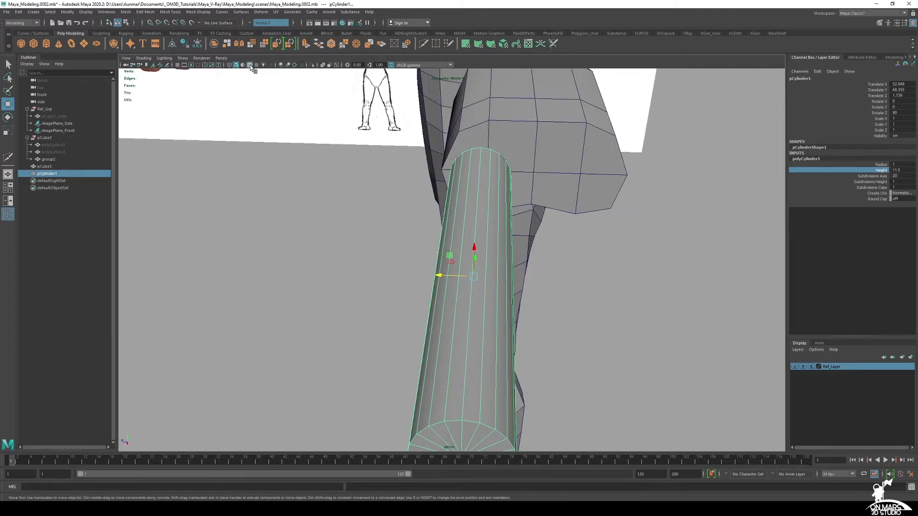
mouse_move(258, 74)
alt+mouse_down()
mouse_move(418, 209)
mouse_move(268, 82)
mouse_move(379, 148)
alt+mouse_up()
alt+middle_drag(379, 148, 482, 222)
mouse_move(481, 221)
alt+mouse_down()
mouse_move(471, 223)
mouse_move(485, 209)
alt+mouse_up()
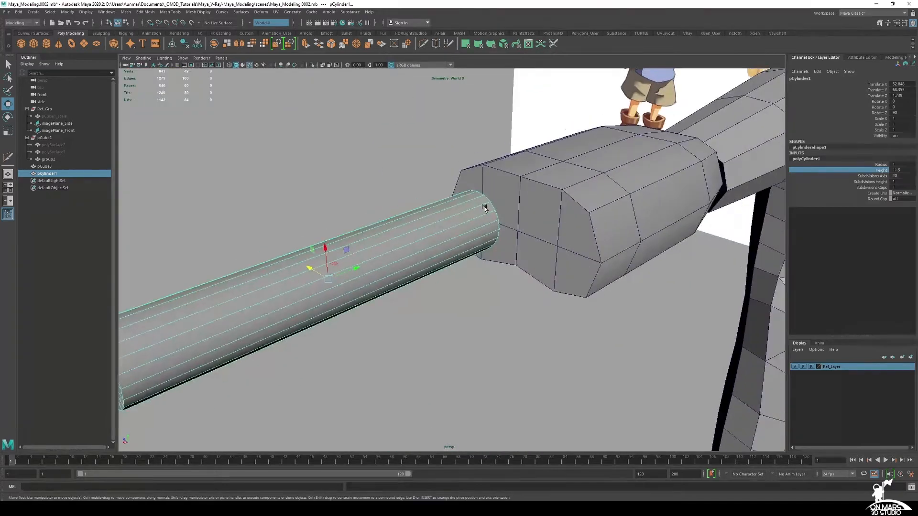
- Extrude the two stacked faces beside the cylinder on the palm's finger end outward by about 0.57
click(559, 216)
alt+drag(549, 193, 582, 199)
right_drag(476, 148, 475, 168)
click(476, 169)
shift+click(480, 207)
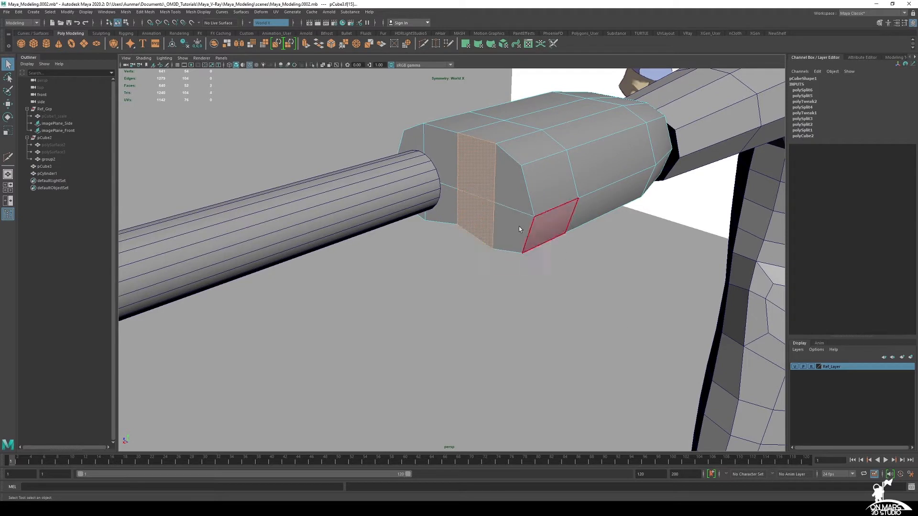
alt+drag(484, 185, 507, 207)
key(ctrl+e)
key(r)
key(q)
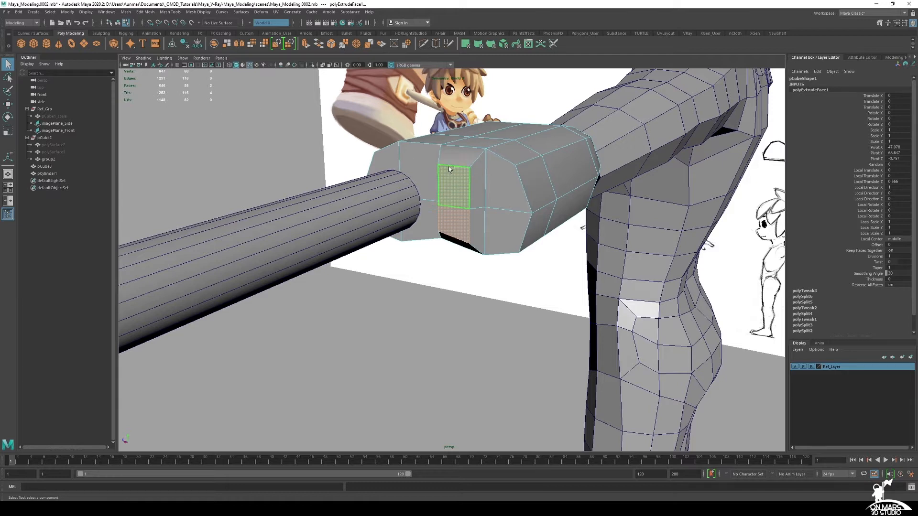
click(451, 188)
right_drag(458, 218, 459, 164)
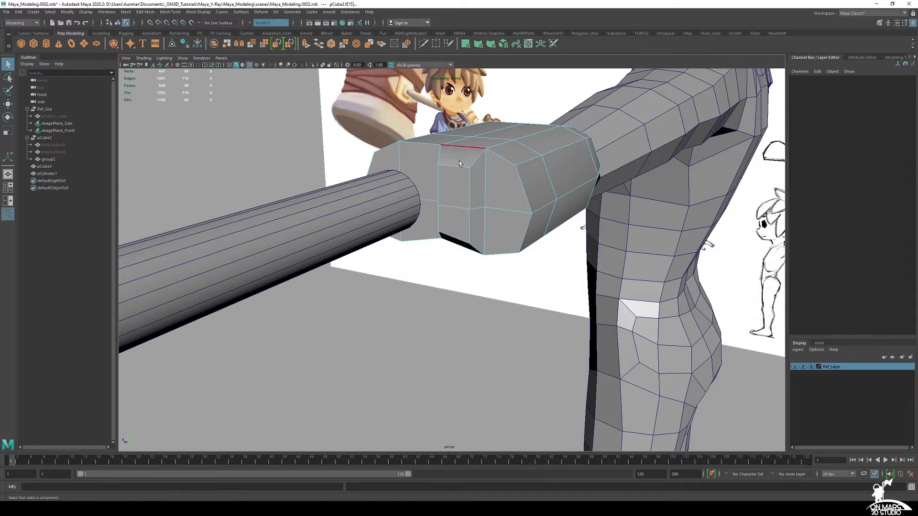
click(472, 170)
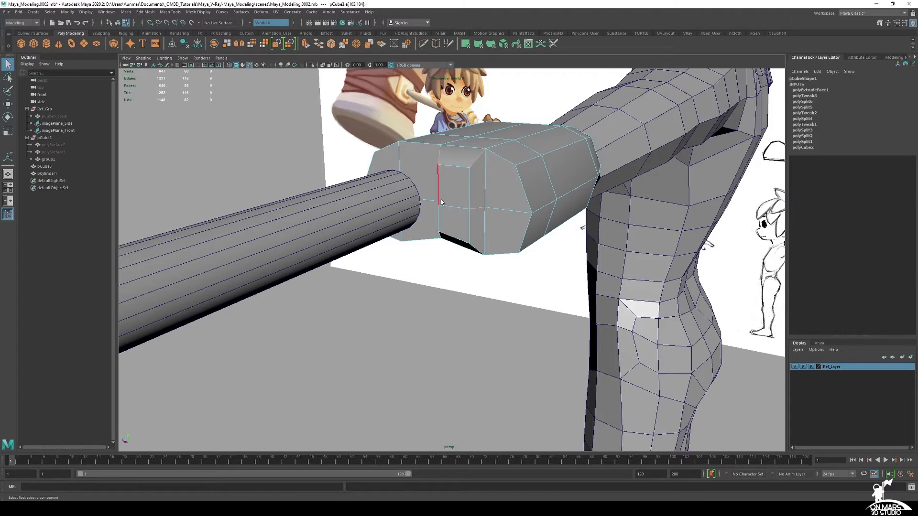
alt+drag(441, 203, 349, 184)
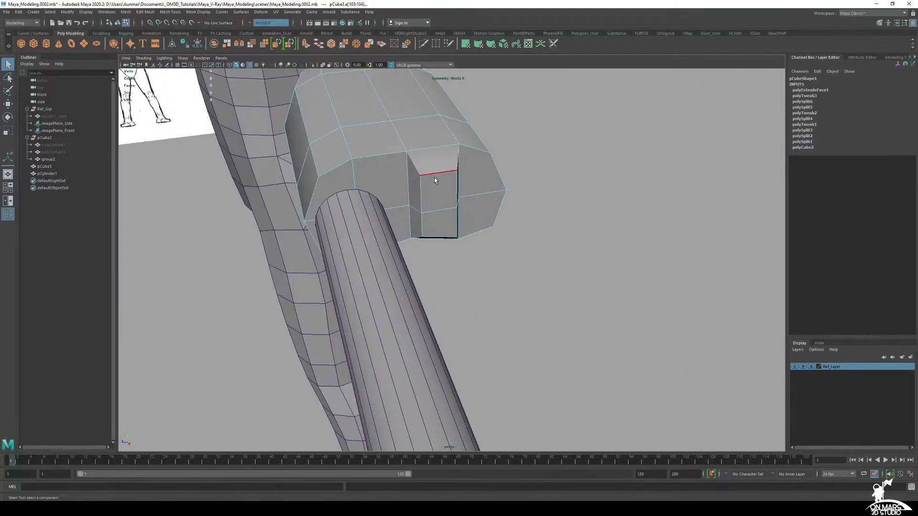
- Undo the scaling and extrusion of the two stacked faces on the palm's finger end
key(ctrl+z)
key(ctrl+z)
key(ctrl+z)
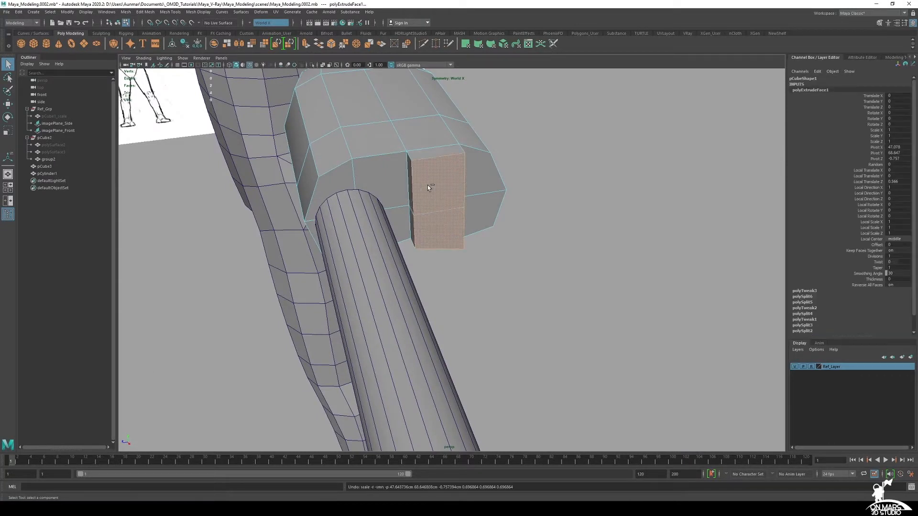
right_drag(377, 176, 497, 162)
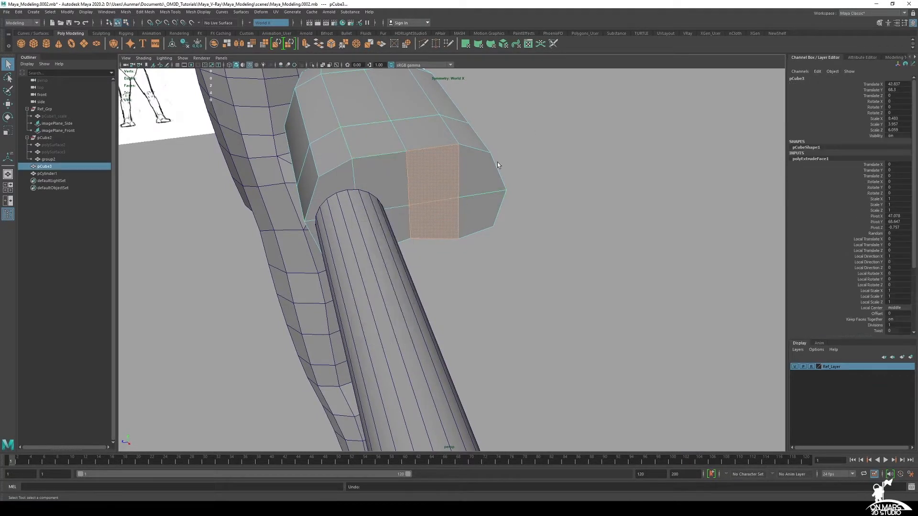
key(ctrl+z)
key(ctrl+z)
key(ctrl+z)
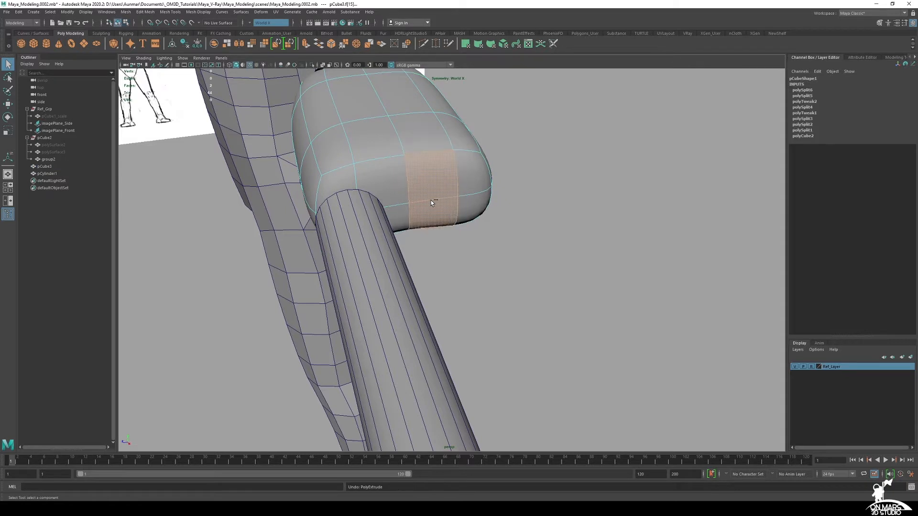
- Select the finger cylinder in object mode and set its axis subdivisions to 6
click(359, 238)
right_drag(369, 221, 405, 200)
click(409, 292)
alt+drag(410, 292, 458, 264)
click(821, 160)
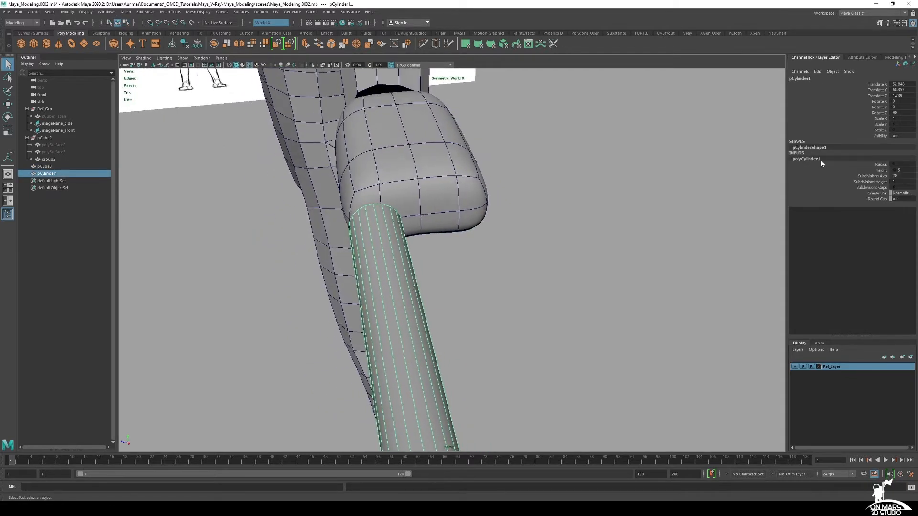
double_click(898, 176)
text(6)
key(Return)
- Turn off the smooth preview on the palm block so its faceted mesh is displayed
alt+middle_drag(430, 191, 457, 213)
click(448, 168)
key(1)
alt+drag(380, 224, 392, 203)
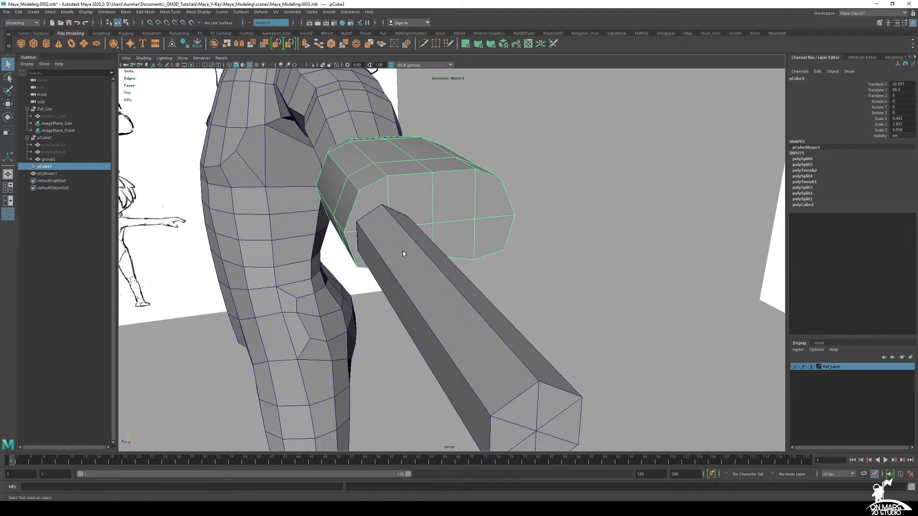
- Move the six-sided finger cylinder sideways across the palm's end along Z to -0.924
alt+drag(402, 251, 408, 256)
key(w)
click(417, 270)
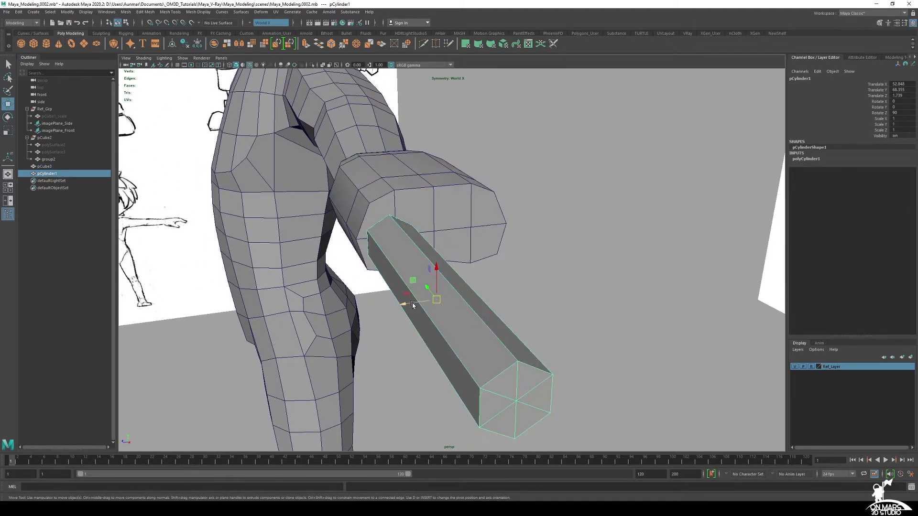
drag(406, 304, 484, 290)
- Compare the cylinder with the hand sketch in the front view and set its radius to 1.4
key(space)
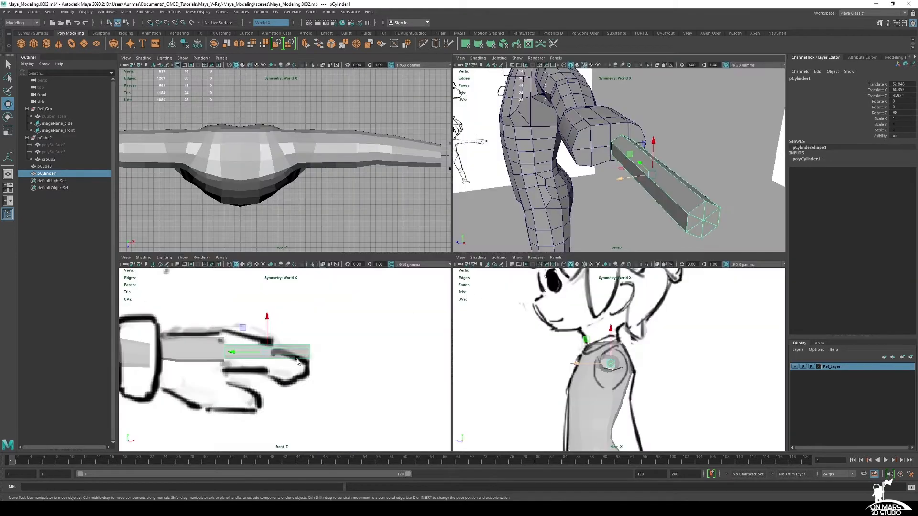
key(space)
scroll(438, 246, up, 2)
click(799, 159)
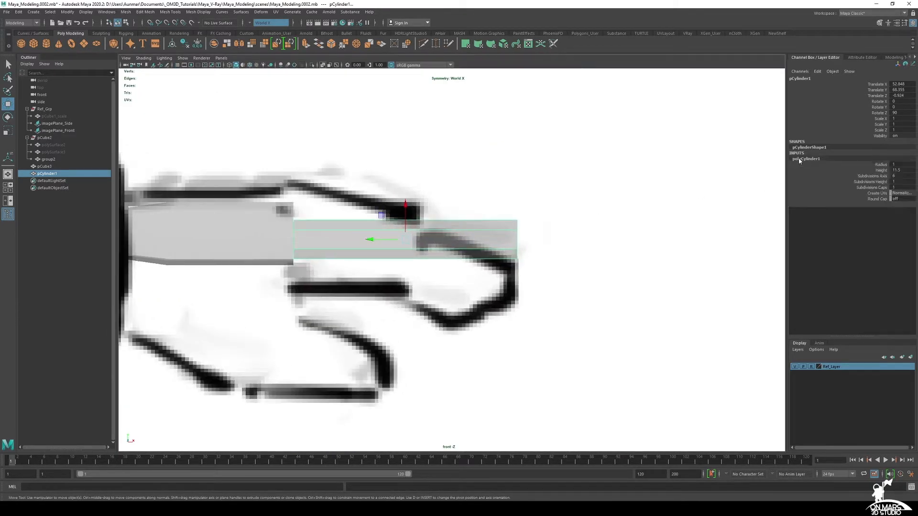
click(880, 164)
middle_drag(551, 149, 552, 150)
- Return to the perspective view and move the thickened finger cylinder along Z to 1.88
key(space)
alt+drag(534, 188, 675, 146)
key(w)
key(space)
alt+drag(411, 245, 440, 251)
drag(524, 330, 420, 276)
- Widen the palm block by scaling it along Z to 7.743
click(423, 210)
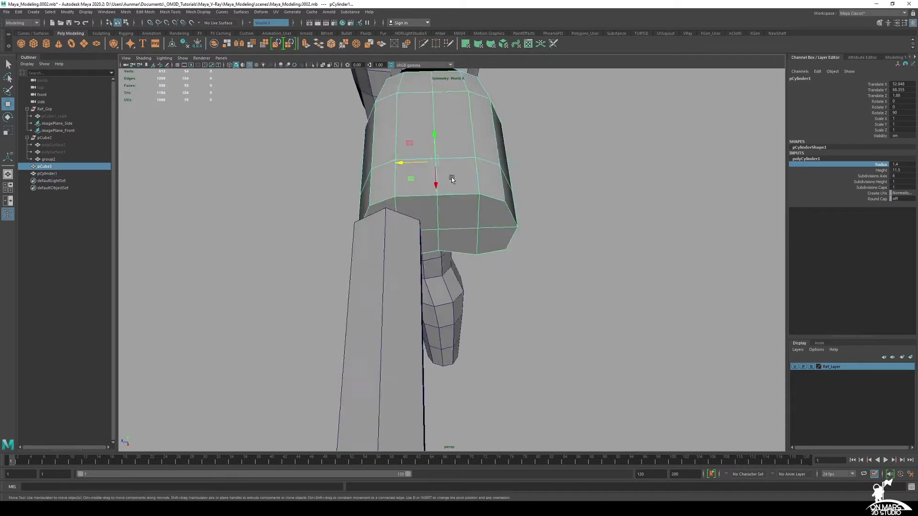
alt+drag(423, 210, 379, 216)
key(r)
alt+right_drag(399, 300, 330, 239)
alt+drag(330, 239, 377, 222)
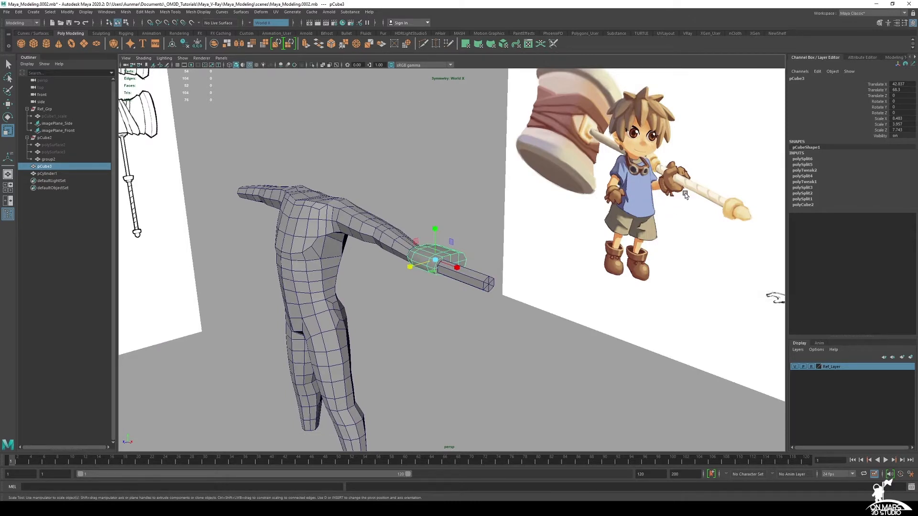
- Switch to the finished scene Maya_Modeling_Hammer_Boy.0015 and inspect its body and glove meshes, smooth-previewing them
alt+drag(692, 188, 689, 193)
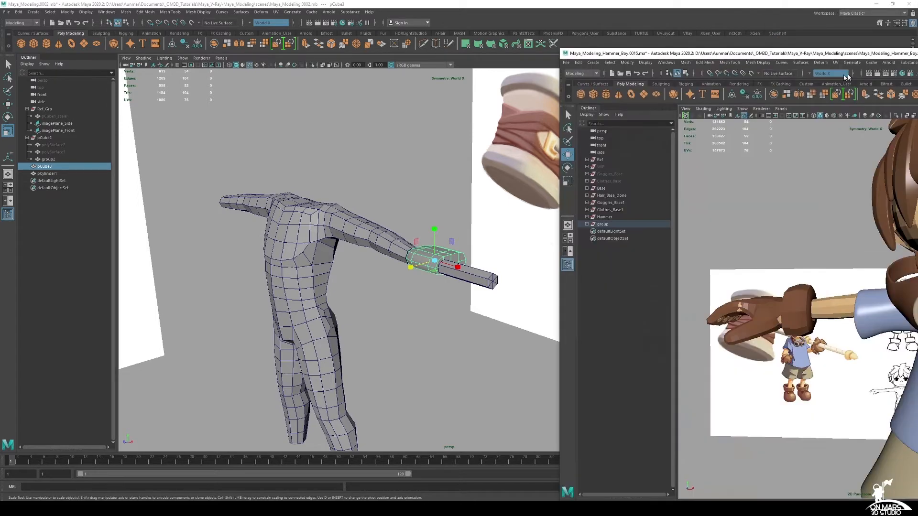
scroll(574, 198, down, 2)
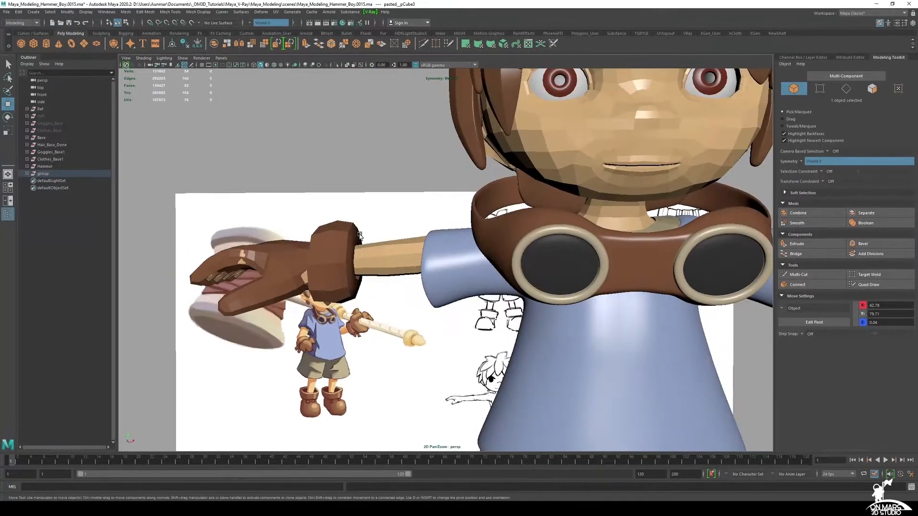
click(388, 259)
key(3)
click(349, 267)
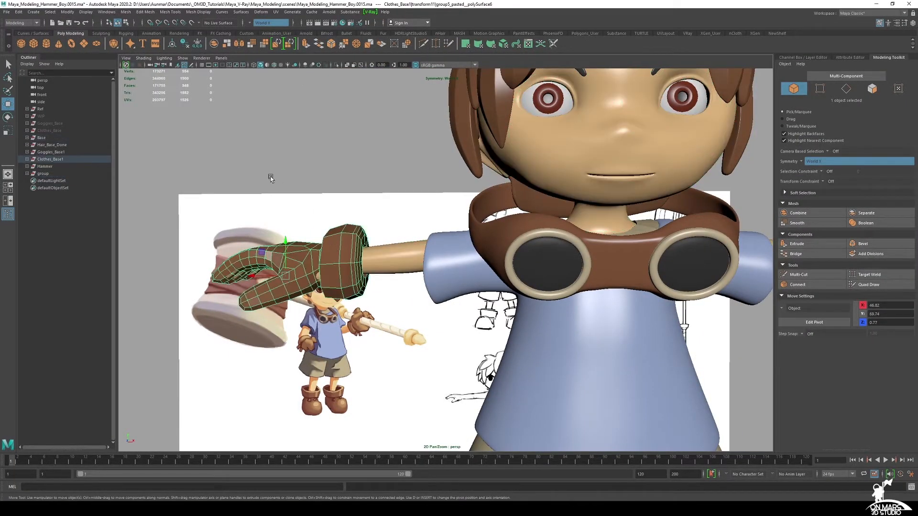
key(3)
click(378, 241)
click(350, 250)
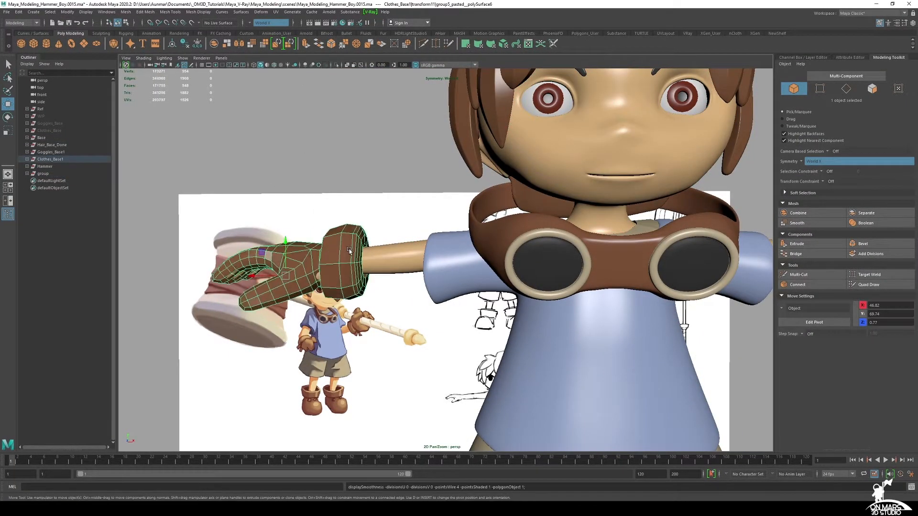
click(411, 263)
scroll(414, 256, down, 2)
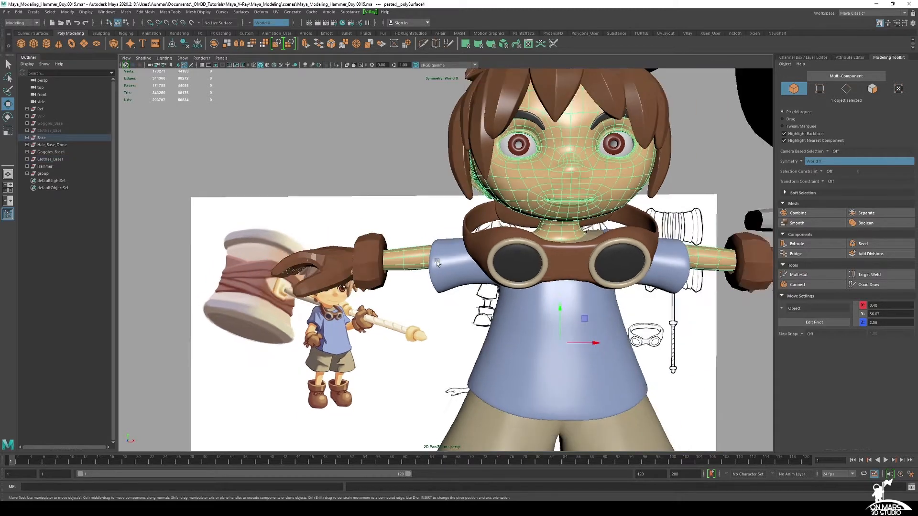
- Examine the finished character's gloved hand, fingers and thumb from several angles and close up
click(394, 141)
alt+drag(407, 171, 376, 209)
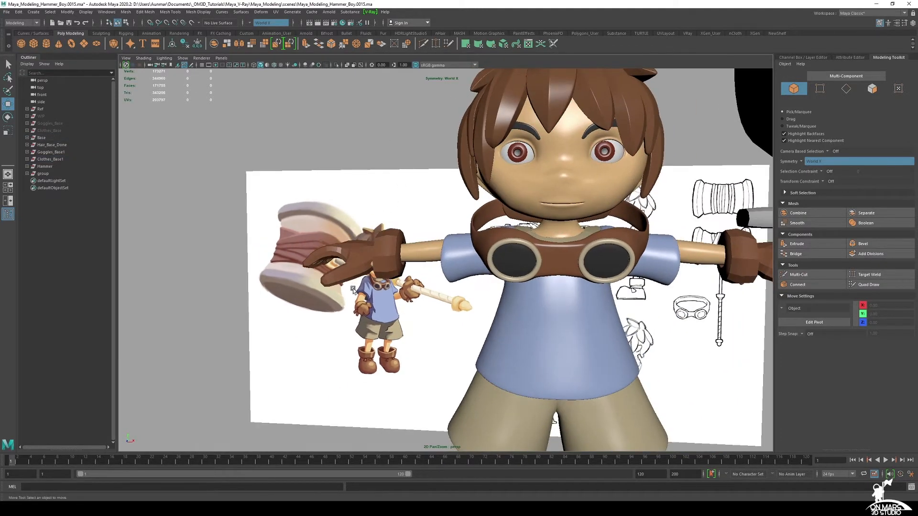
mouse_move(426, 250)
alt+mouse_down()
mouse_move(435, 264)
mouse_move(418, 255)
alt+mouse_up()
alt+middle_drag(417, 255, 449, 243)
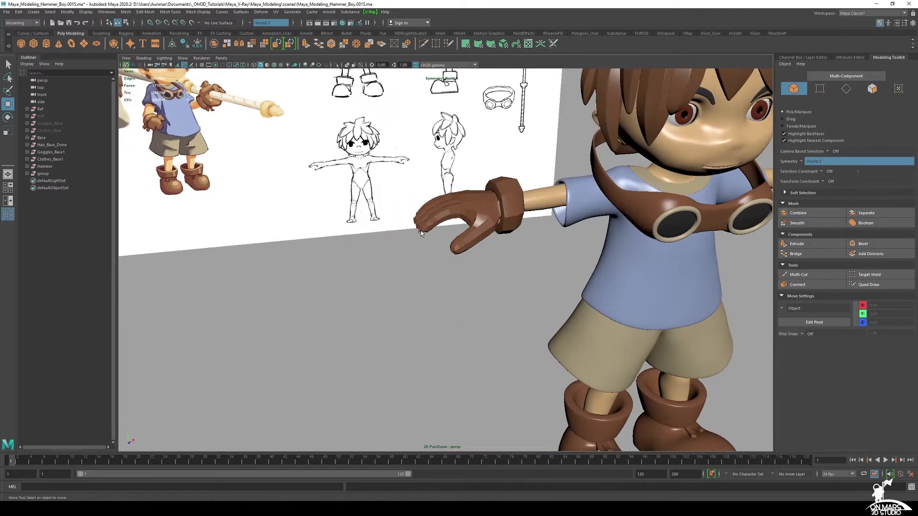
alt+drag(450, 243, 478, 237)
scroll(479, 237, up, 3)
scroll(472, 227, up, 2)
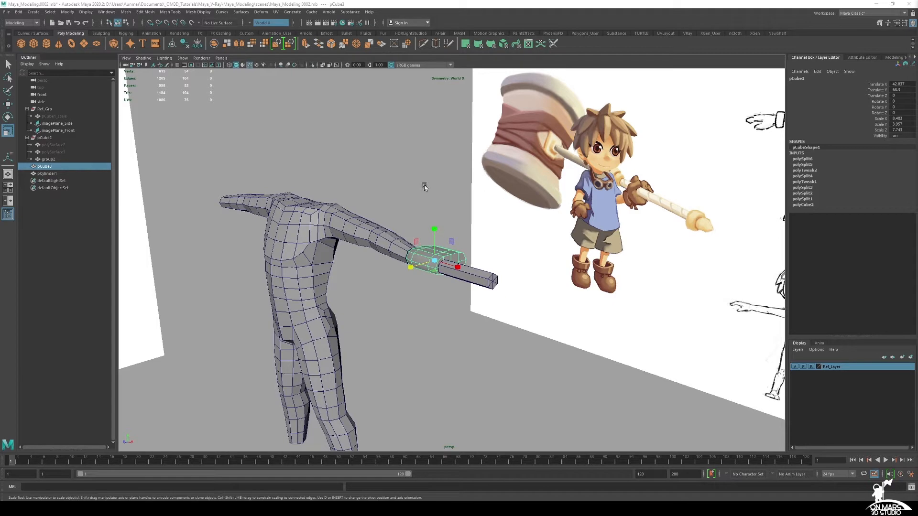
- Switch back to the Maya_Modeling.0002 scene and move the finger cylinder sideways along Z to 0.727
alt+drag(424, 187, 411, 278)
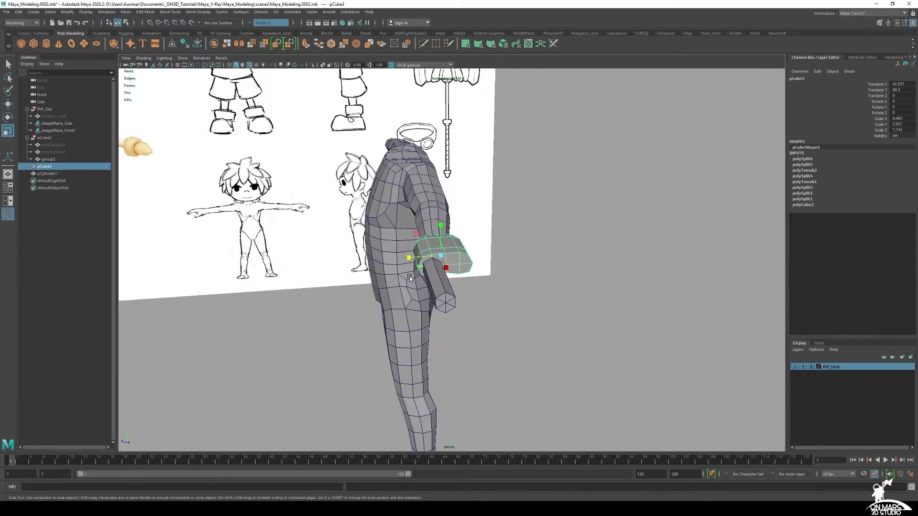
click(442, 280)
key(f)
alt+drag(490, 272, 464, 273)
alt+middle_drag(465, 237, 493, 291)
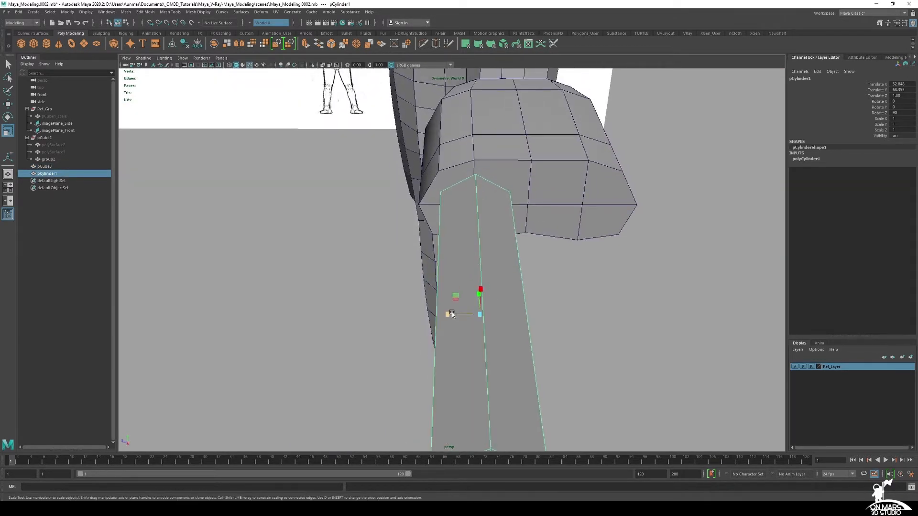
key(w)
drag(443, 314, 529, 216)
alt+middle_drag(508, 221, 509, 167)
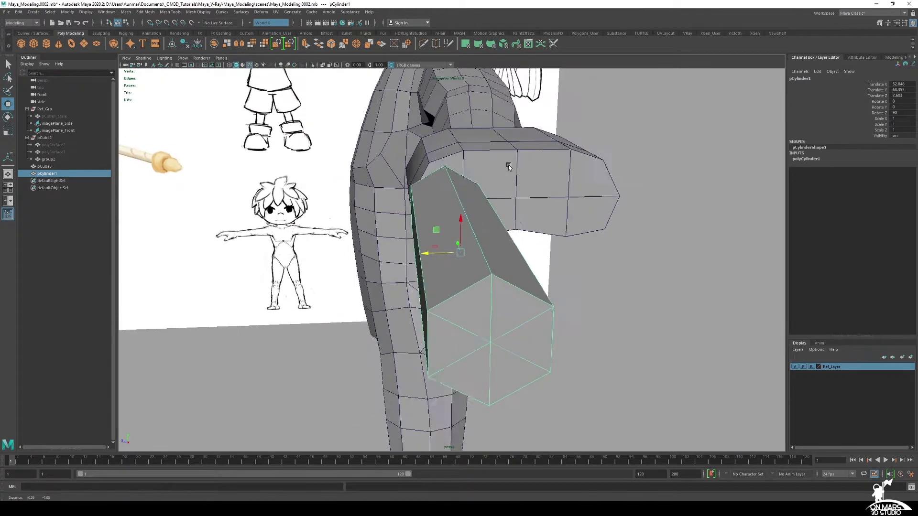
alt+drag(509, 167, 476, 171)
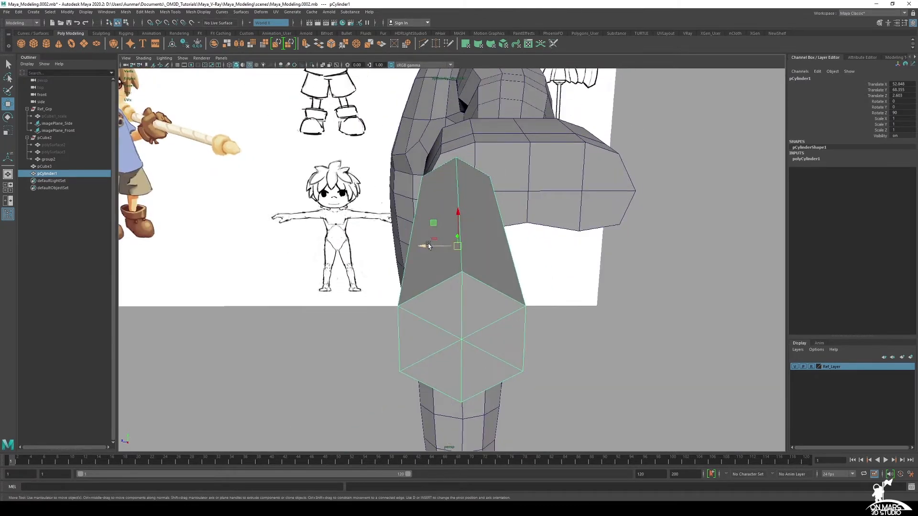
drag(428, 246, 537, 223)
- Set the finger cylinder's Y rotation to 30 so a flat side faces up
key(e)
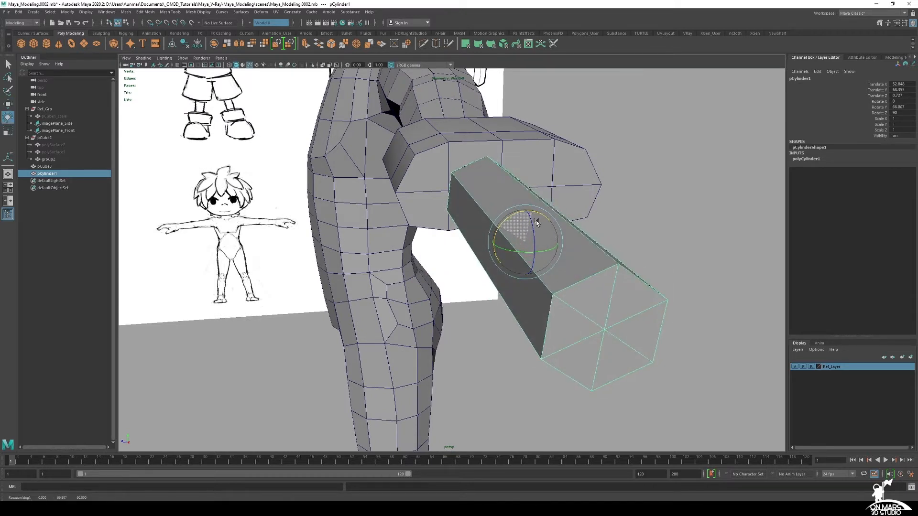
key(ctrl+z)
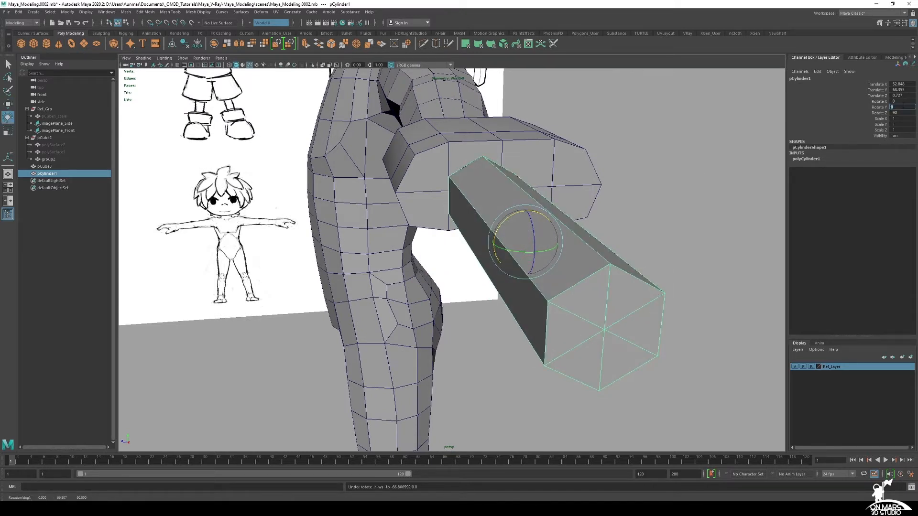
text(30)
key(Return)
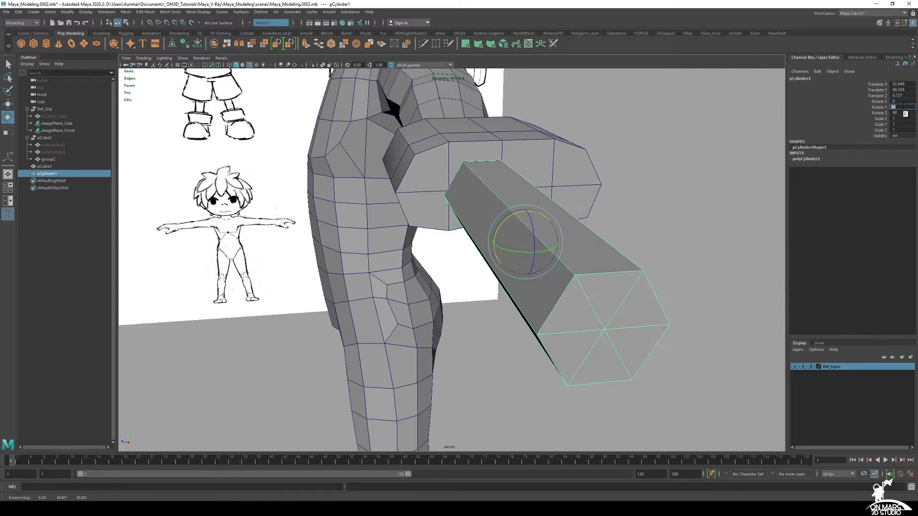
- Set the Move tool's axis orientation to World and raise the finger cylinder to about Y 68.7
alt+drag(608, 185, 579, 182)
key(w)
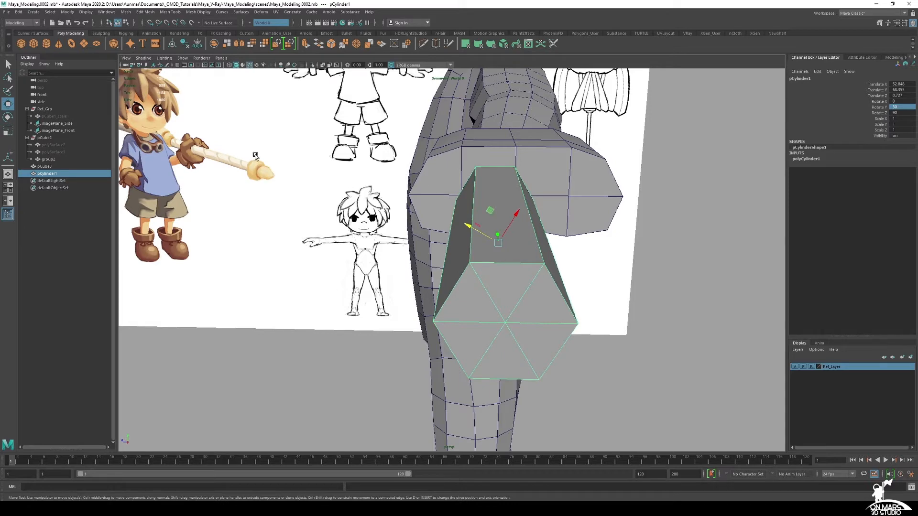
click(880, 23)
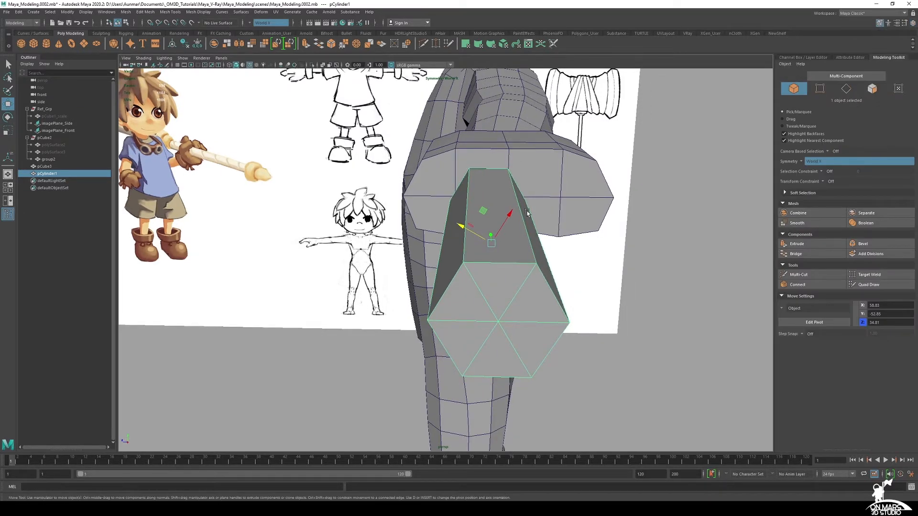
alt+drag(526, 216, 473, 196)
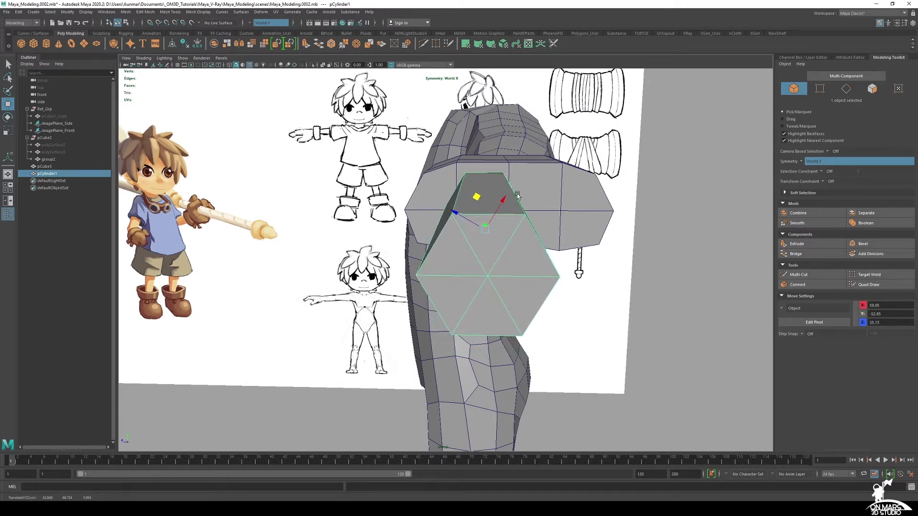
click(783, 310)
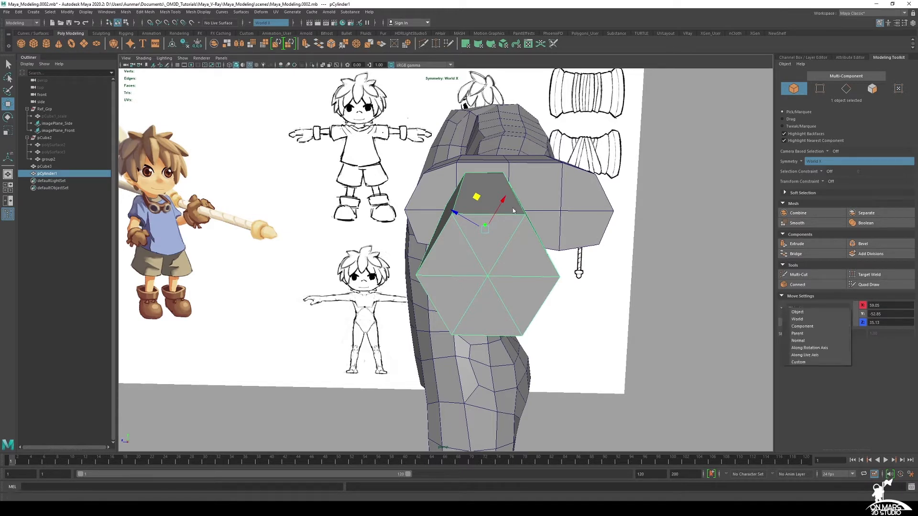
click(797, 319)
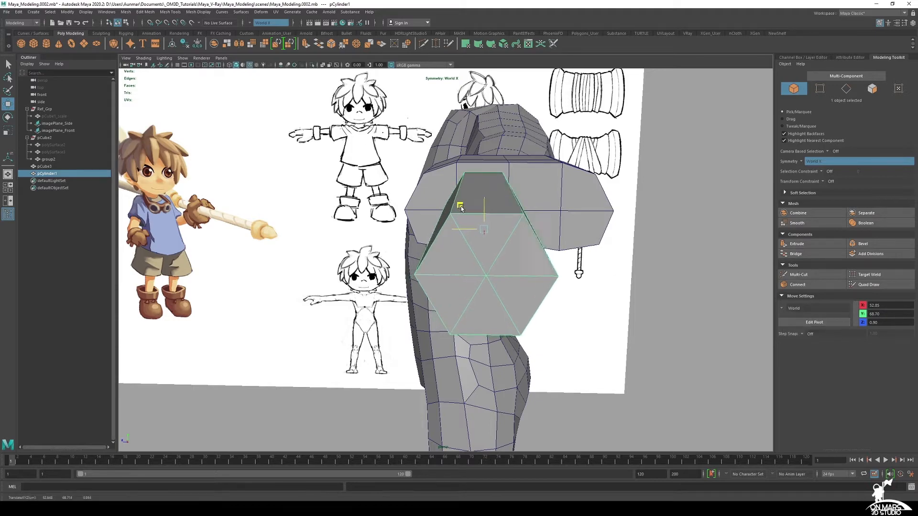
- Set the Scale tool's axis orientation to World for the finger cylinder
alt+drag(462, 208, 431, 216)
key(r)
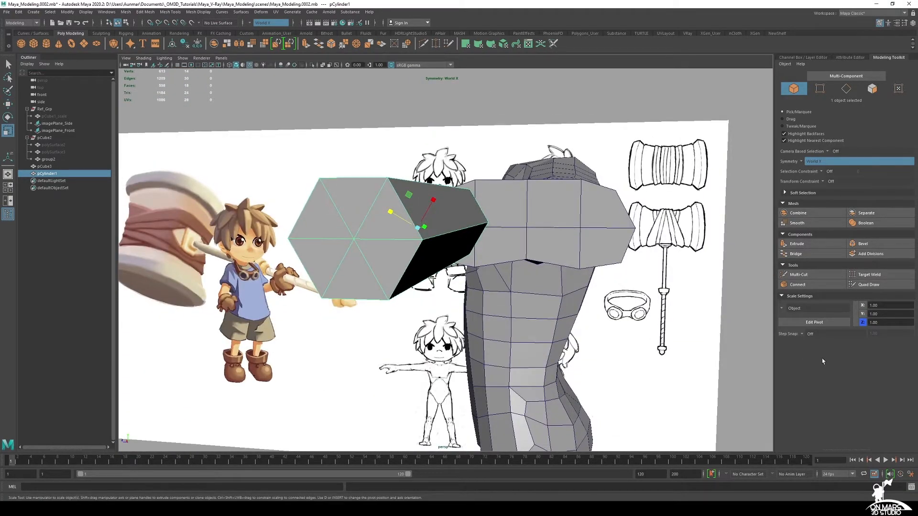
click(789, 309)
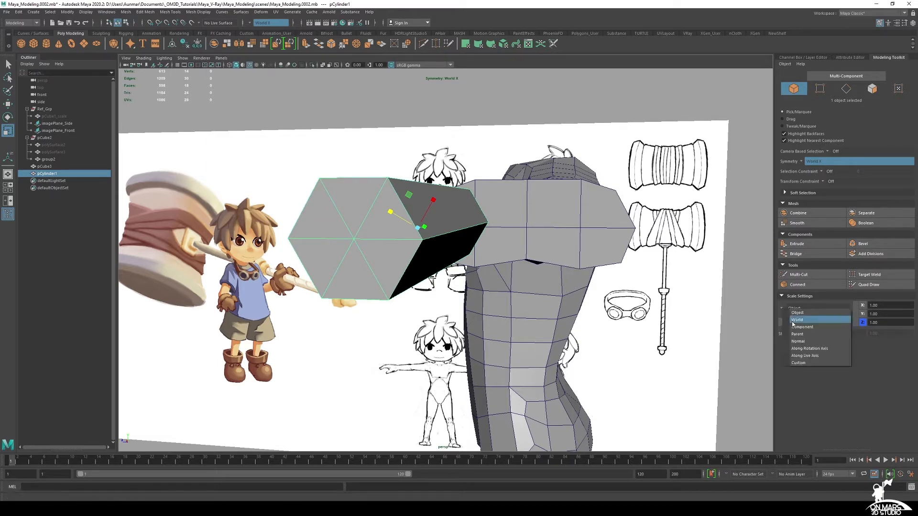
click(796, 320)
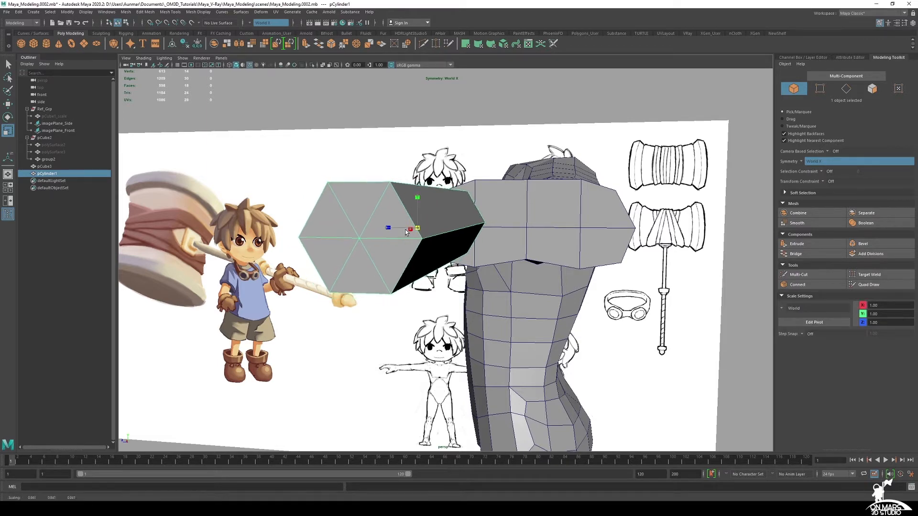
- Undo the last uniform scaling of the finger cylinder
alt+drag(396, 232, 497, 220)
key(space)
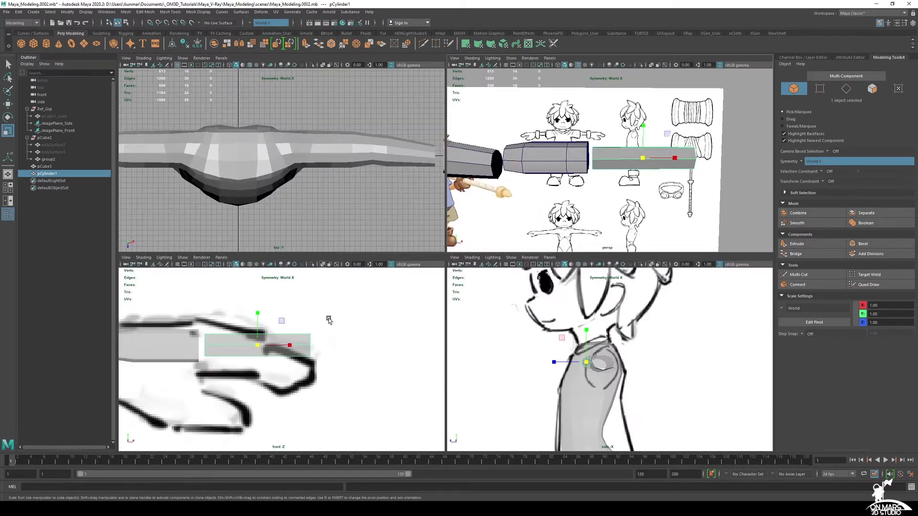
key(ctrl+z)
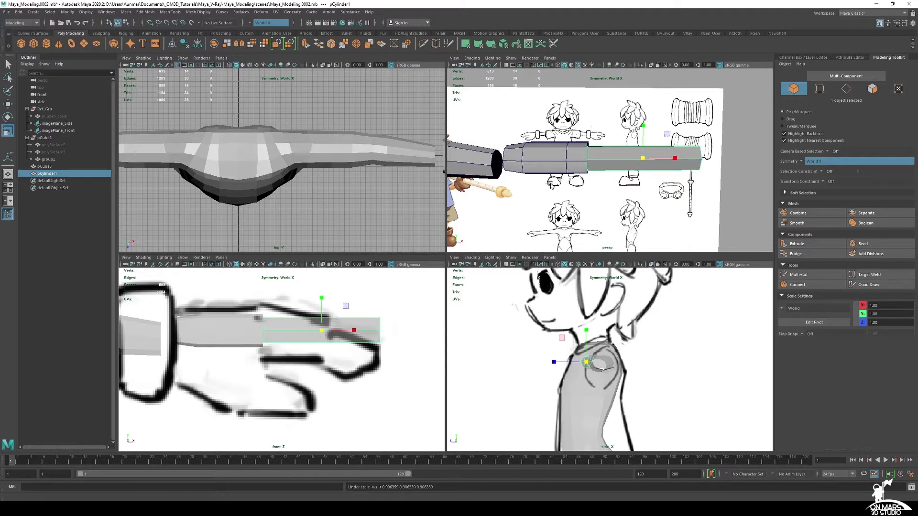
- Duplicate the finger cylinder in place and undo the last transform
key(space)
alt+drag(478, 206, 495, 187)
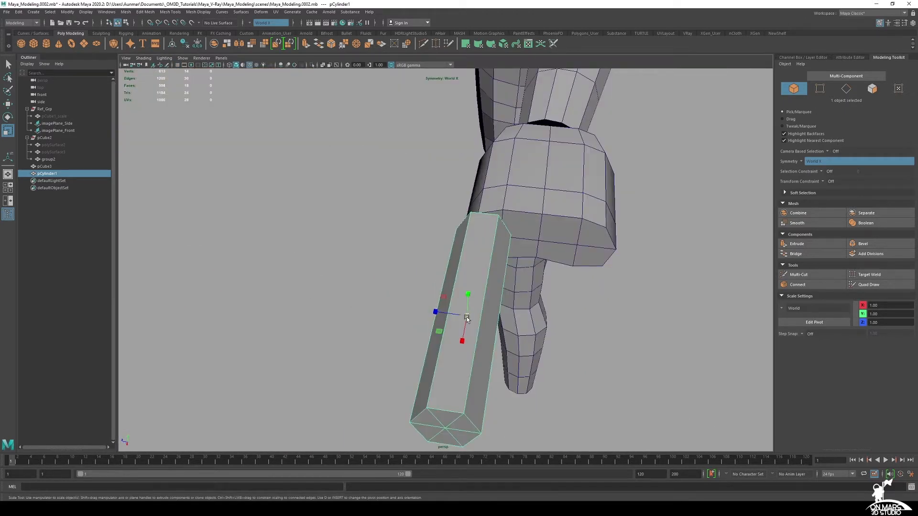
alt+drag(467, 318, 478, 267)
key(ctrl+d)
key(w)
key(ctrl+z)
- Connect all lengthwise edges of finger cylinder pCylinder1 with two evenly spaced edge loops
key(space)
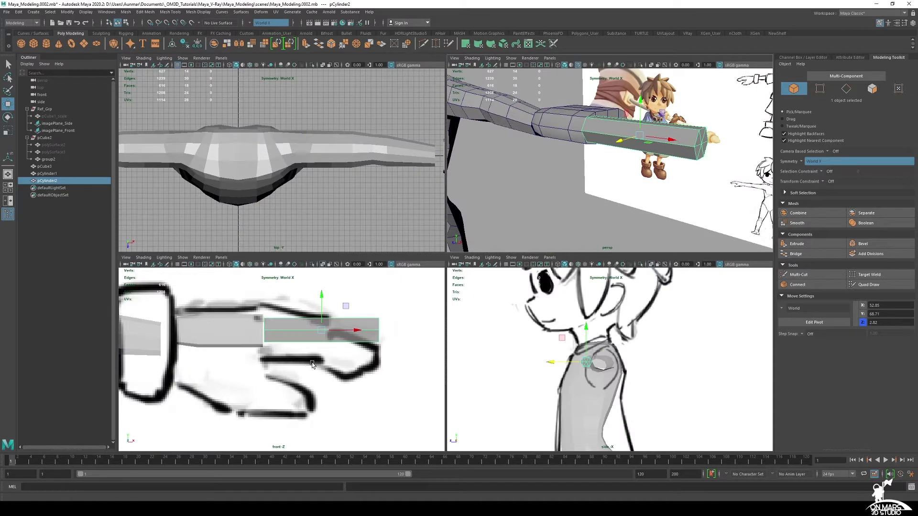
alt+middle_drag(411, 338, 367, 331)
key(space)
alt+middle_drag(504, 172, 516, 169)
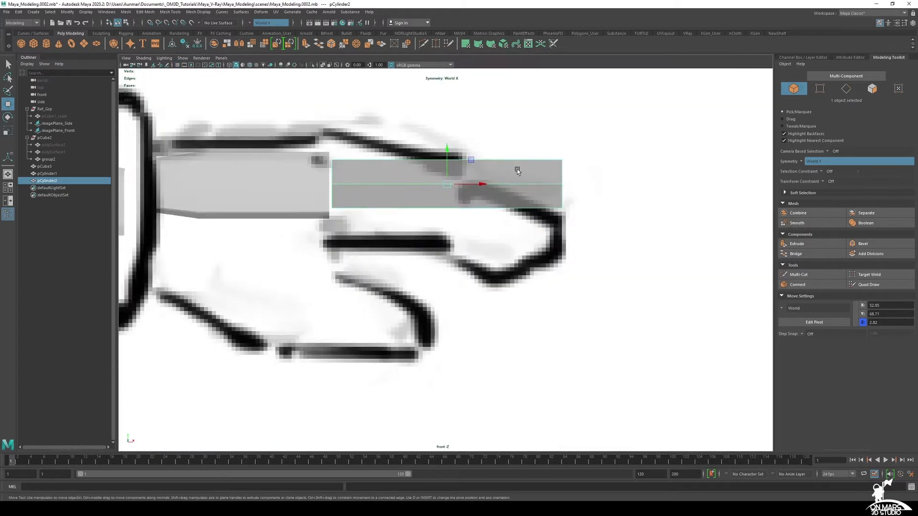
alt+middle_drag(486, 195, 535, 253)
key(q)
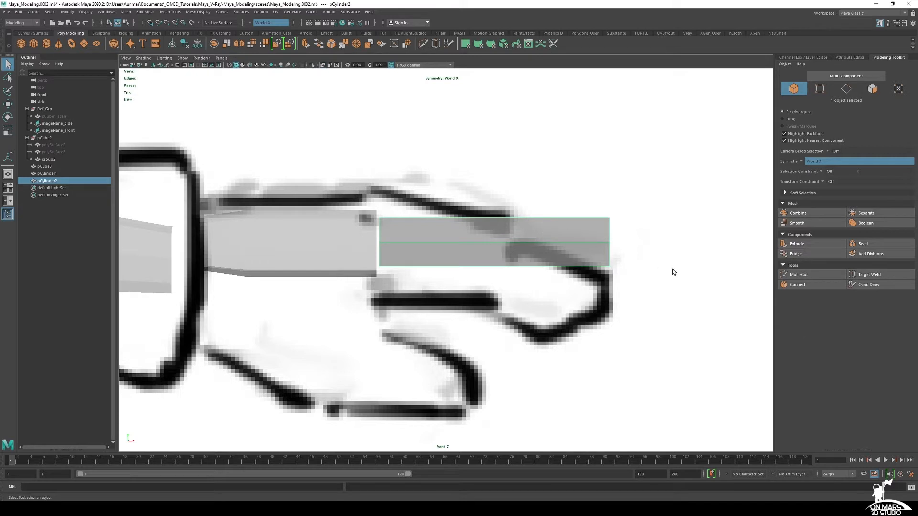
right_drag(541, 236, 544, 186)
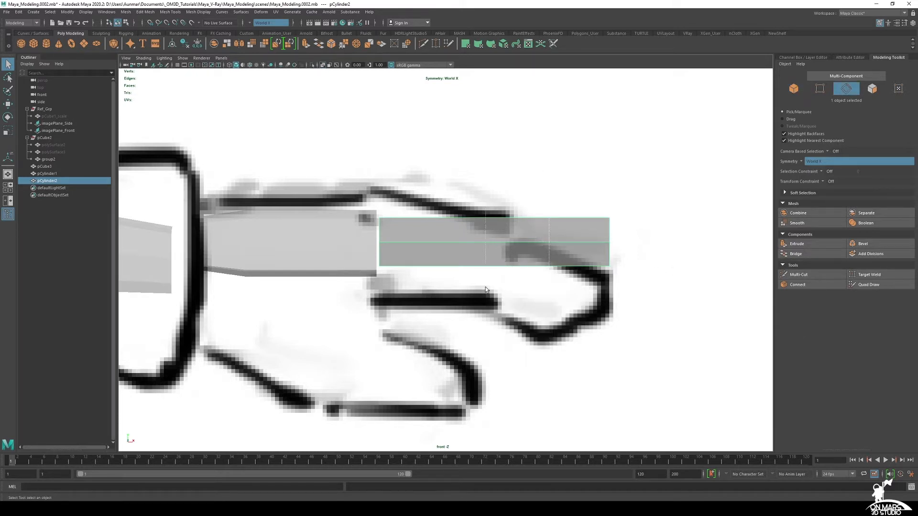
double_click(497, 242)
key(space)
key(space)
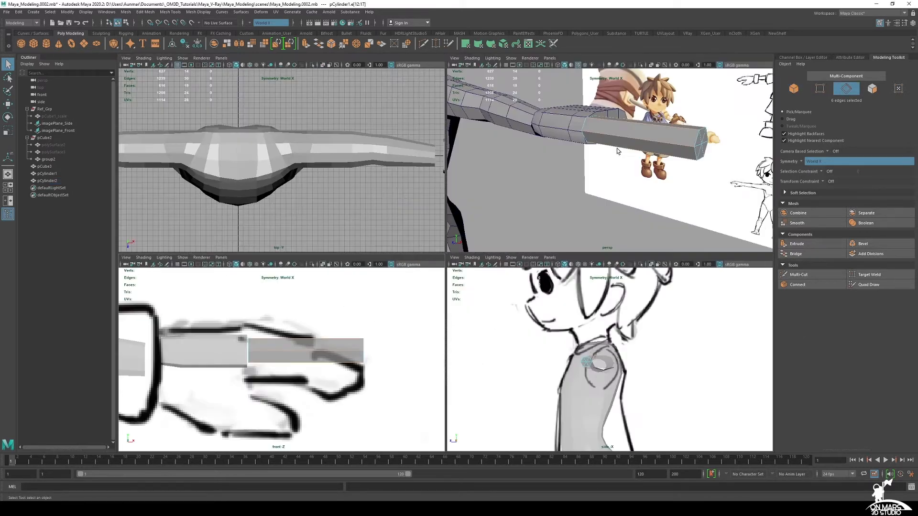
alt+drag(519, 201, 506, 203)
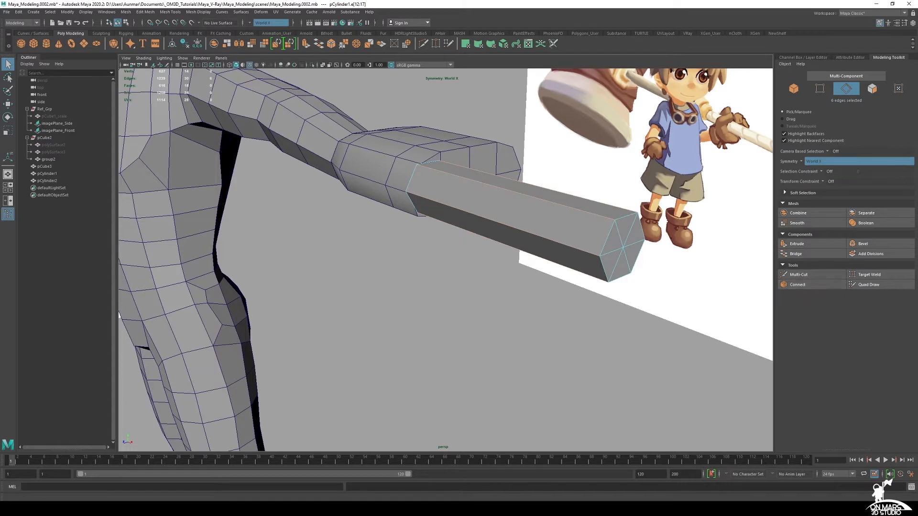
click(793, 287)
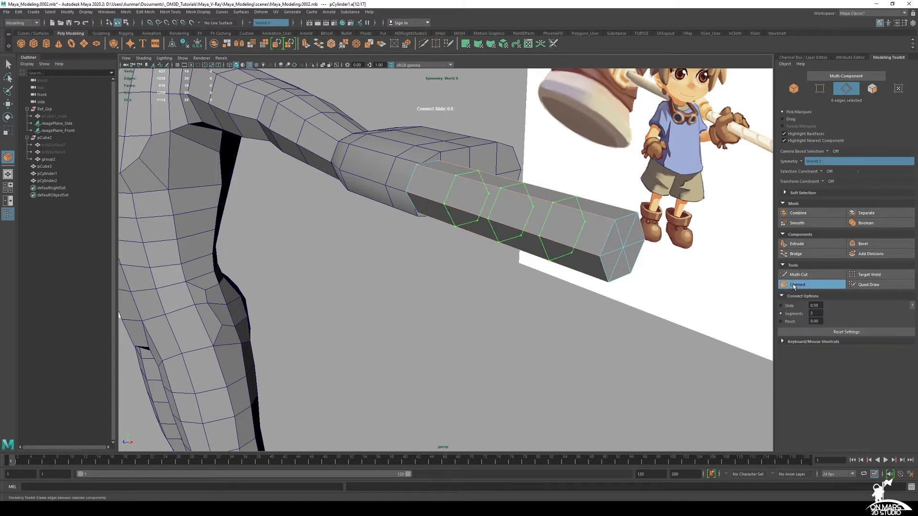
alt+drag(471, 253, 550, 223)
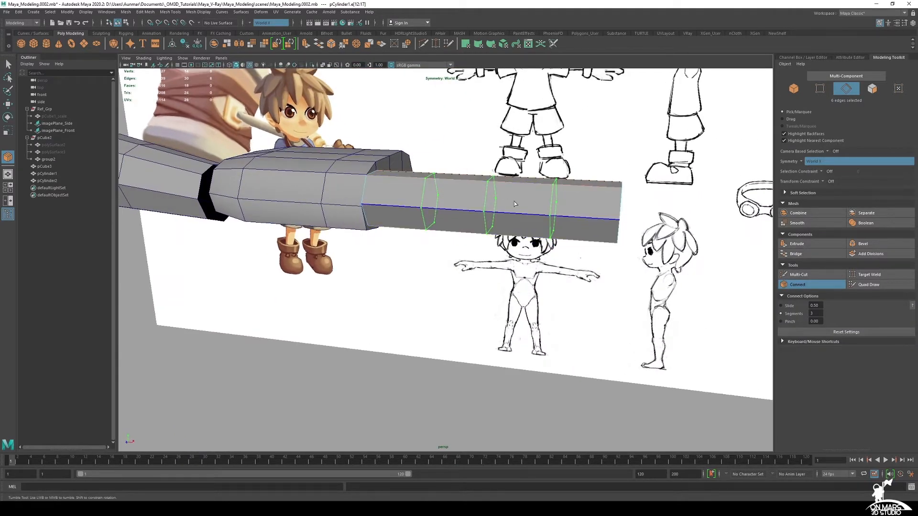
middle_drag(543, 138, 534, 138)
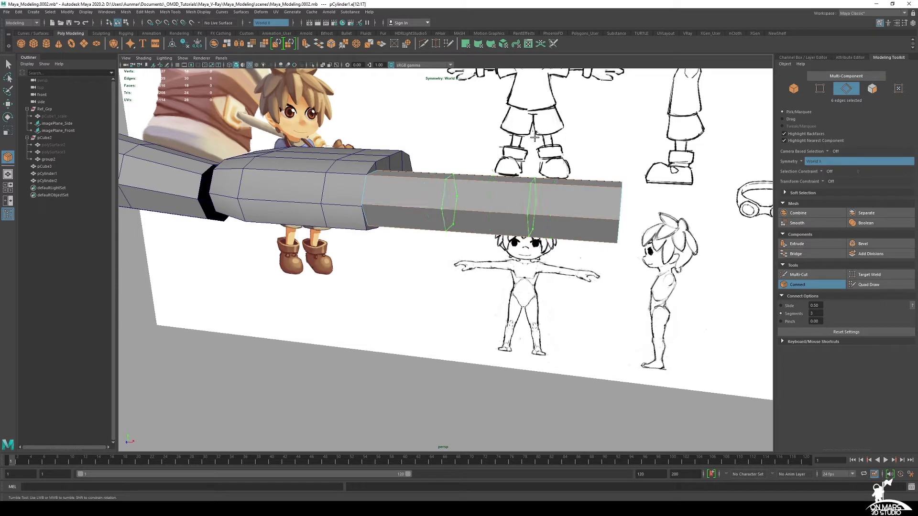
alt+drag(610, 208, 486, 226)
key(Return)
- Try bending the finger by rotating the vertices beyond its base ring slightly about Z in the front view
key(space)
key(space)
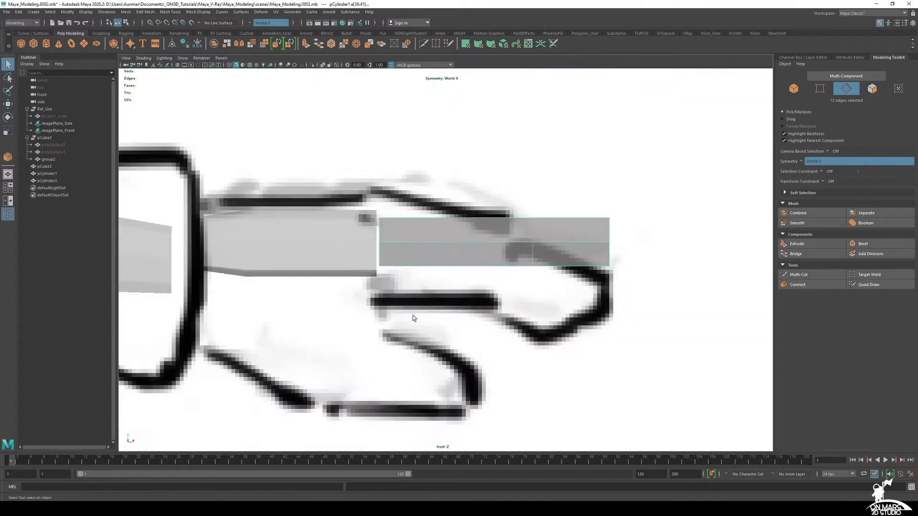
right_drag(568, 232, 550, 217)
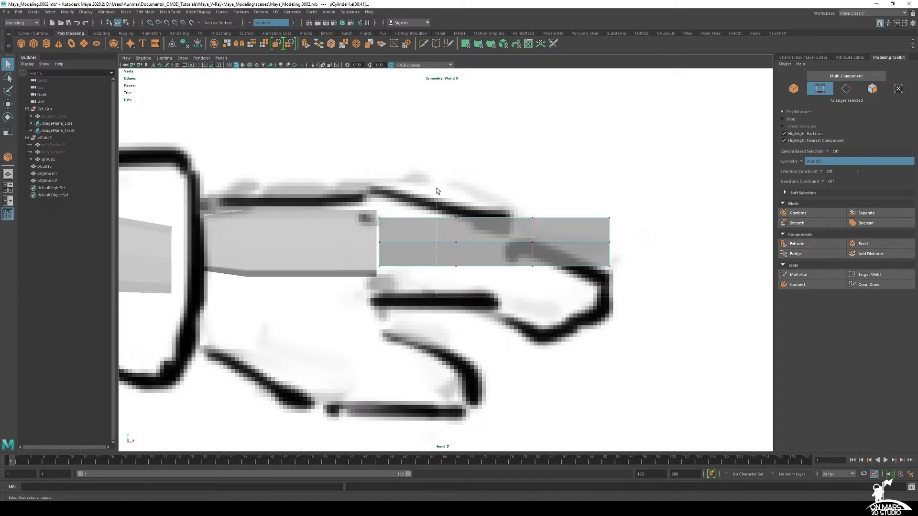
key(w)
key(e)
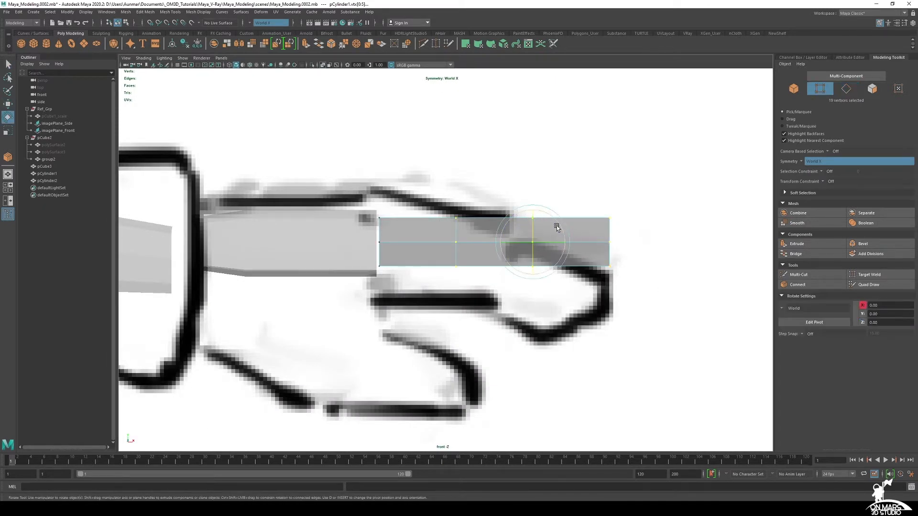
drag(558, 228, 560, 230)
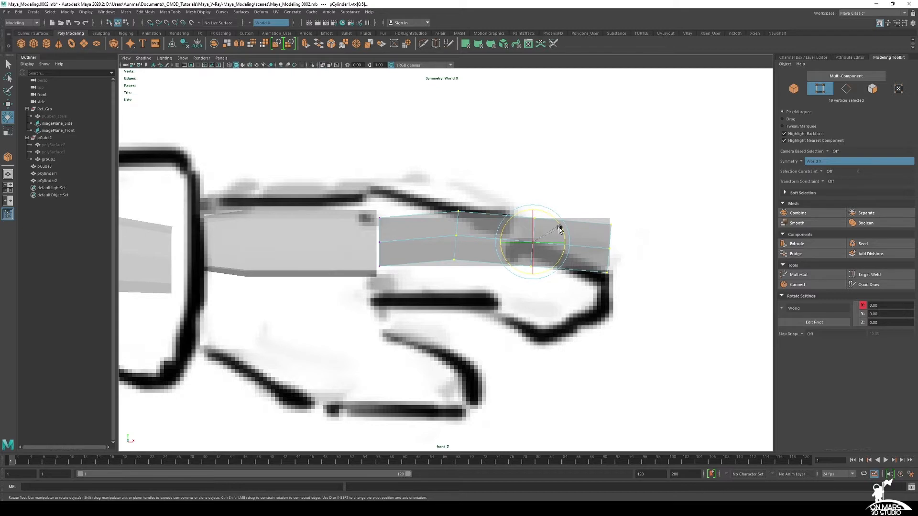
key(space)
alt+drag(657, 171, 621, 189)
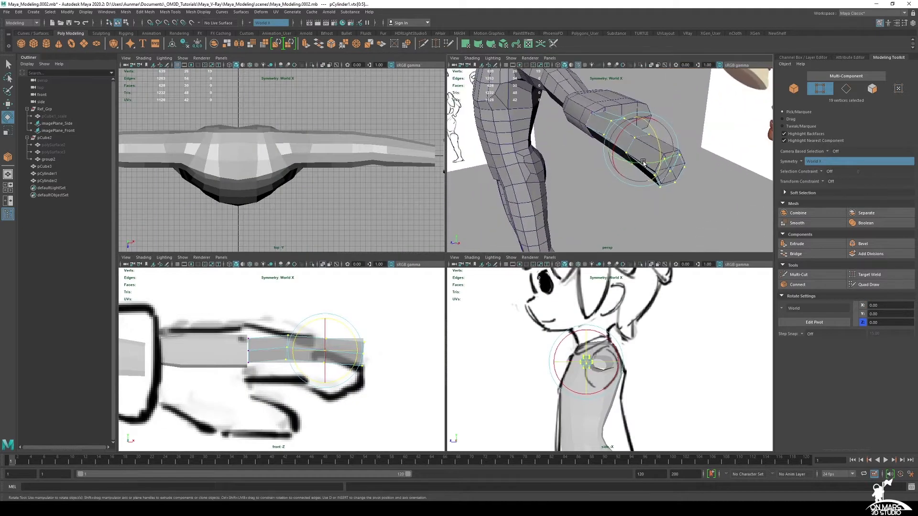
right_drag(643, 147, 679, 136)
key(ctrl+z)
- Try removing the segmented cylinder pCylinder1, and undo the deletion
key(q)
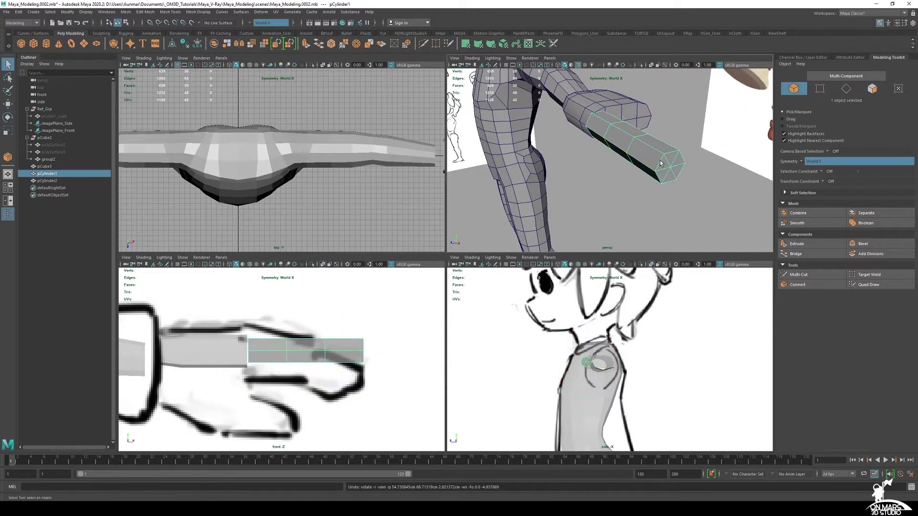
key(Delete)
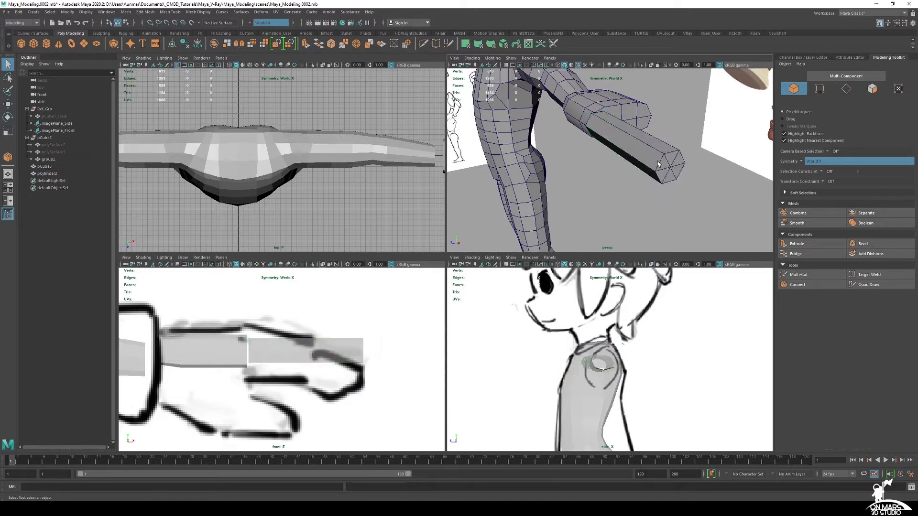
click(657, 161)
alt+drag(578, 159, 588, 159)
key(ctrl+z)
key(ctrl+z)
key(ctrl+z)
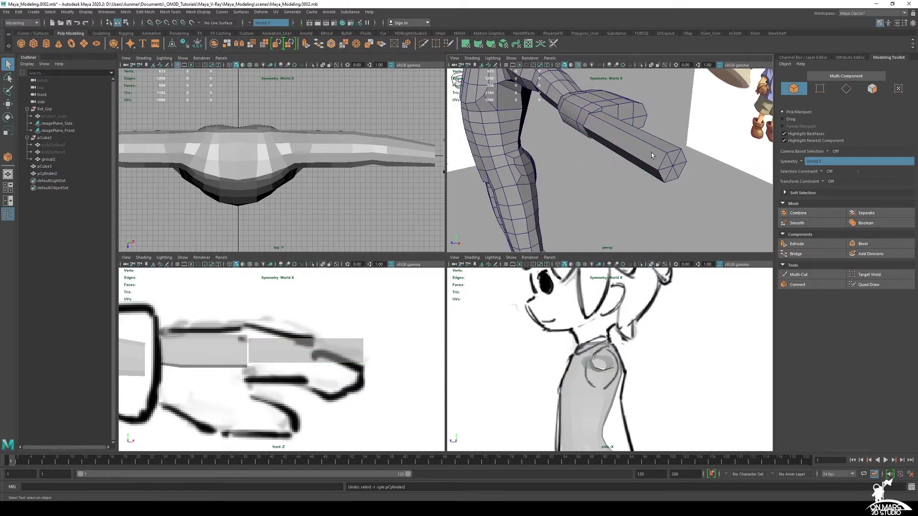
- Delete the overlapping duplicate pCylinder2 and select the segmented finger cylinder pCylinder1
key(Delete)
click(651, 153)
alt+drag(641, 146, 698, 125)
right_drag(656, 143, 609, 137)
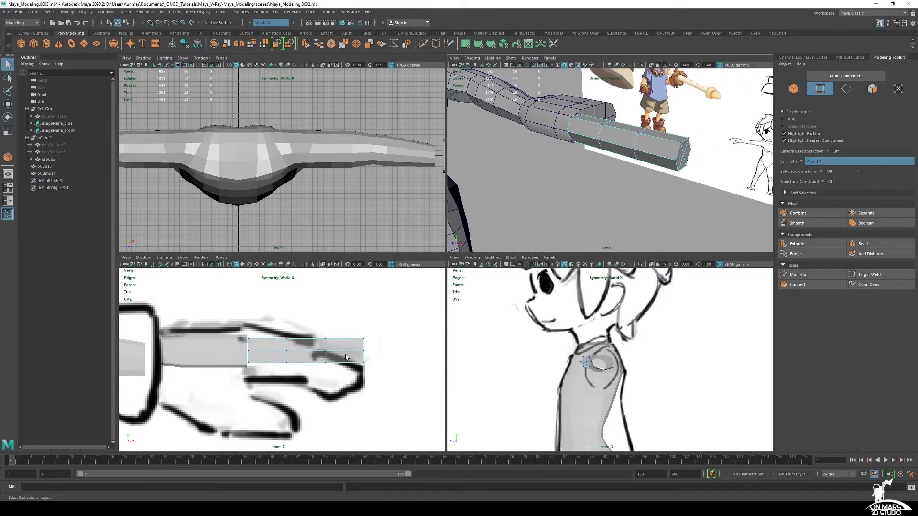
drag(271, 308, 380, 373)
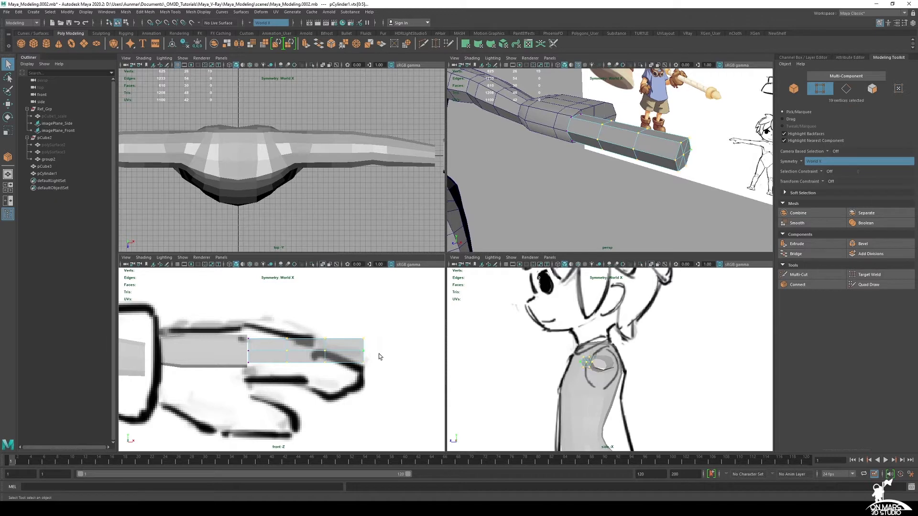
key(r)
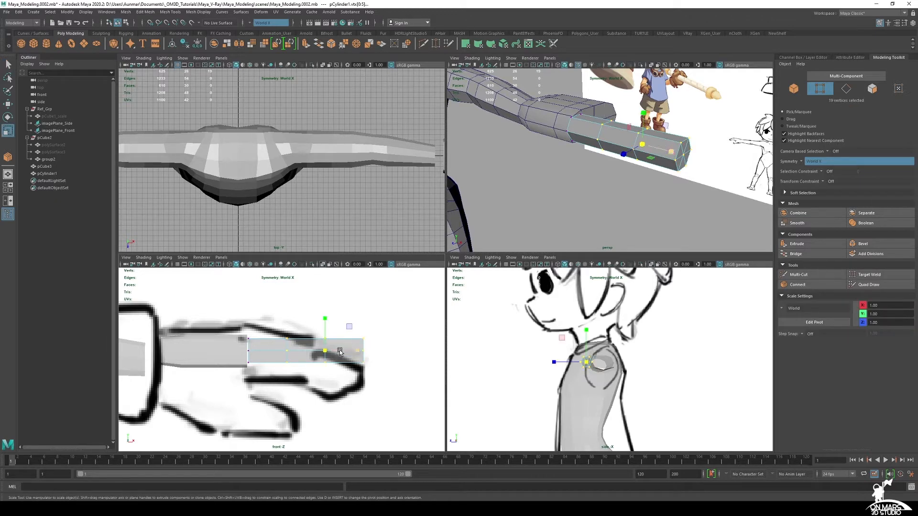
right_drag(313, 352, 335, 309)
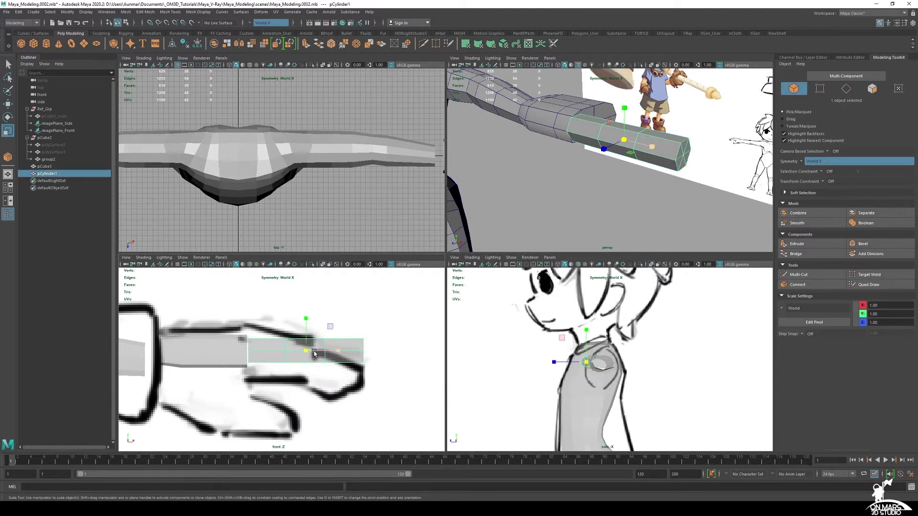
- Rotate the 19 vertices beyond the finger's base ring downward in the front view and move them to X 54.47, Y 67.55 along the sketch
alt+drag(617, 200, 593, 198)
scroll(303, 368, up, 1)
mouse_move(303, 368)
alt+middle_down()
mouse_move(298, 328)
mouse_move(316, 359)
alt+middle_up()
key(space)
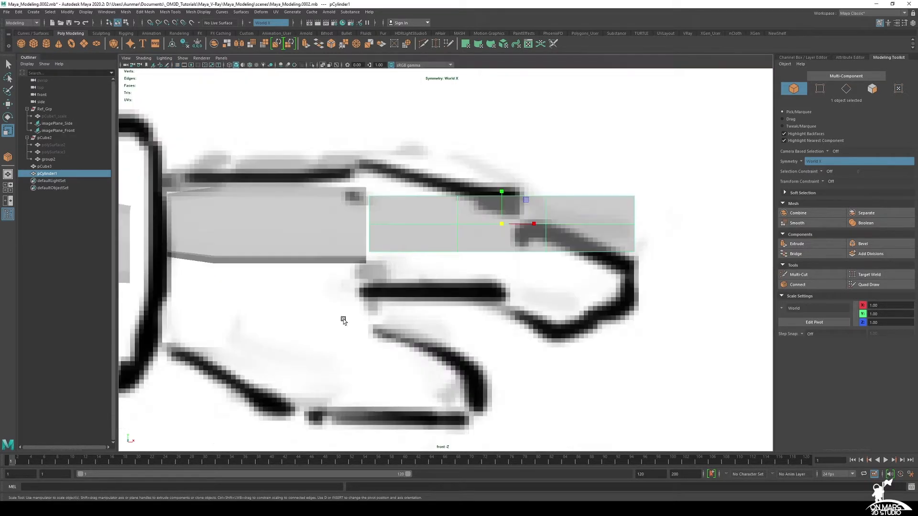
right_drag(480, 202, 418, 176)
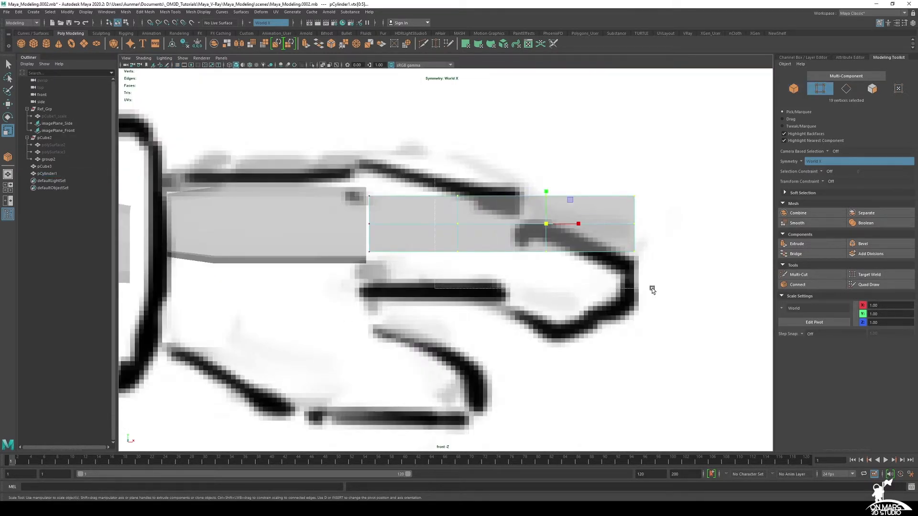
key(e)
drag(565, 199, 565, 227)
key(w)
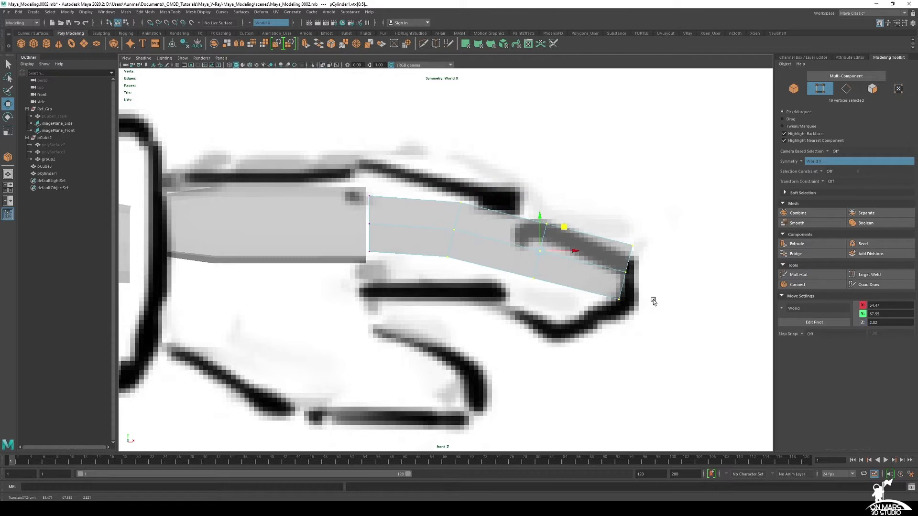
- Rotate the 13 vertices of the fingertip segment further downward and move them to about X 55.9, Y 66.4 inside the sketched outline
drag(653, 305, 496, 194)
key(e)
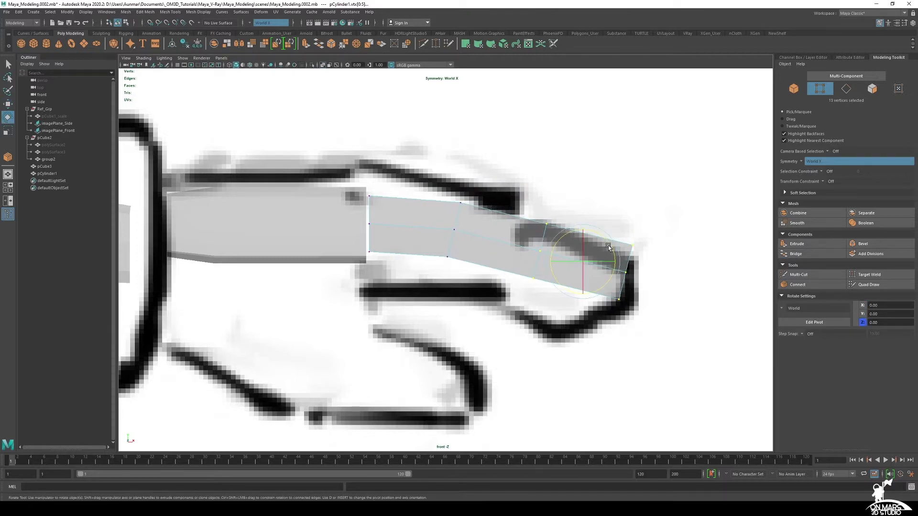
drag(612, 246, 574, 279)
key(w)
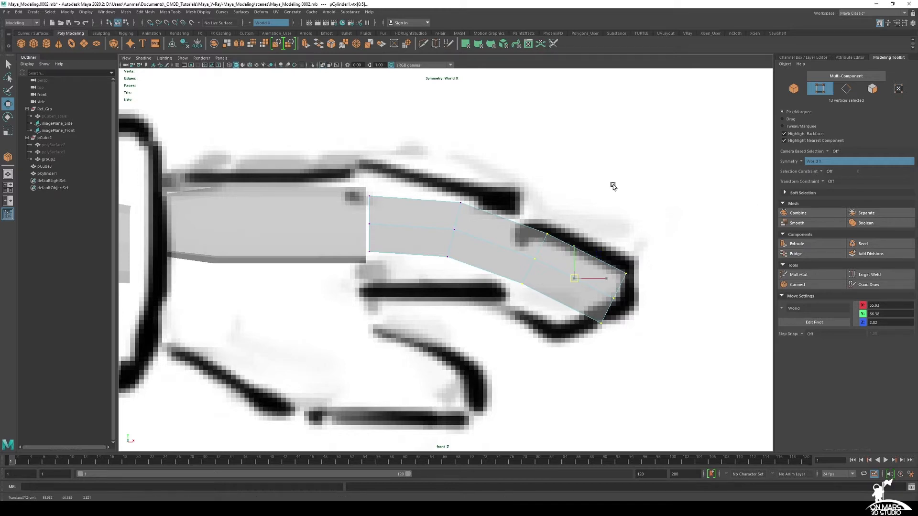
- Examine the bent finger from its tip and consult the Shapes of the Hand reference for finger cross sections
key(space)
key(space)
alt+drag(601, 194, 562, 161)
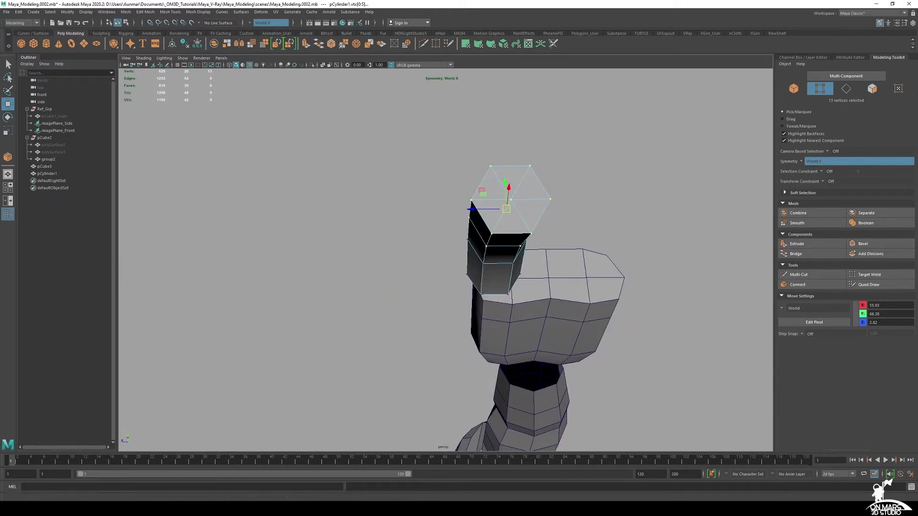
right_drag(917, 268, 594, 254)
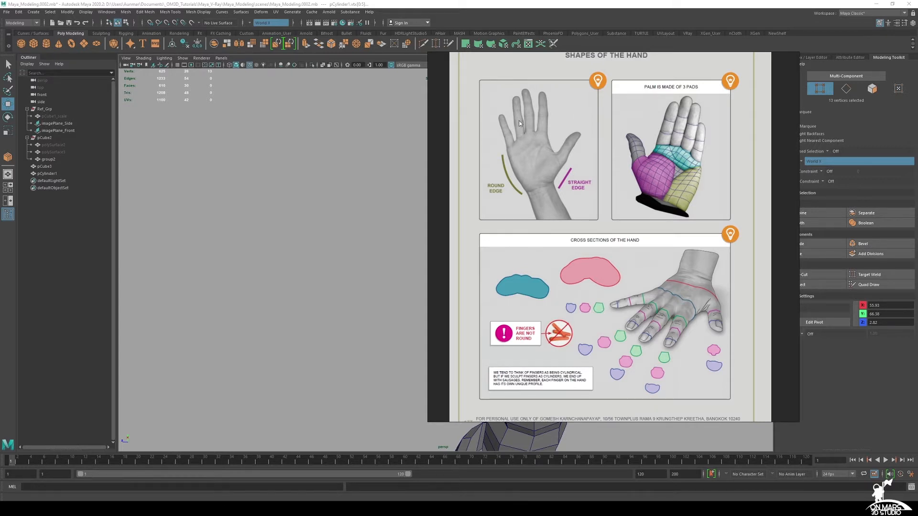
right_drag(519, 121, 917, 158)
alt+drag(512, 273, 508, 219)
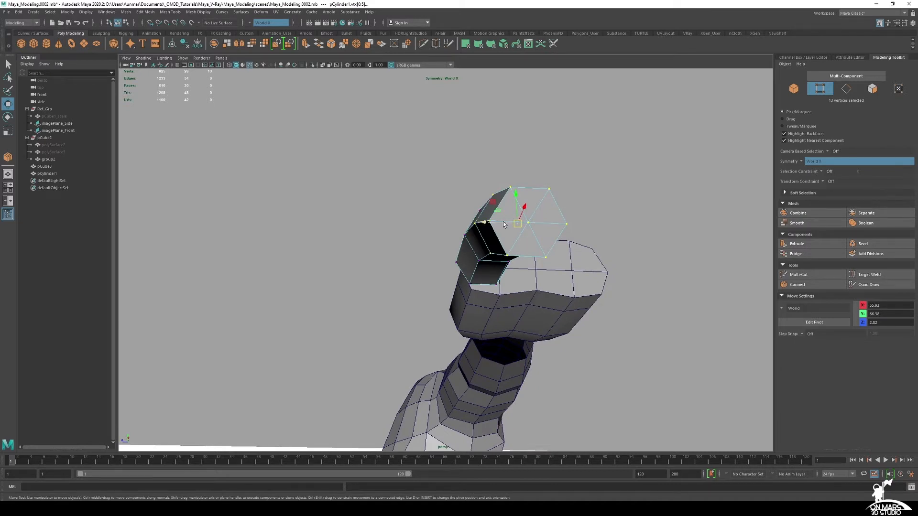
- Try to select the finger's lengthwise edges by picking an edge loop and deselecting the hidden base edge in X-ray display
key(q)
key(F10)
double_click(484, 221)
alt+drag(546, 230, 480, 259)
alt+drag(481, 259, 587, 273)
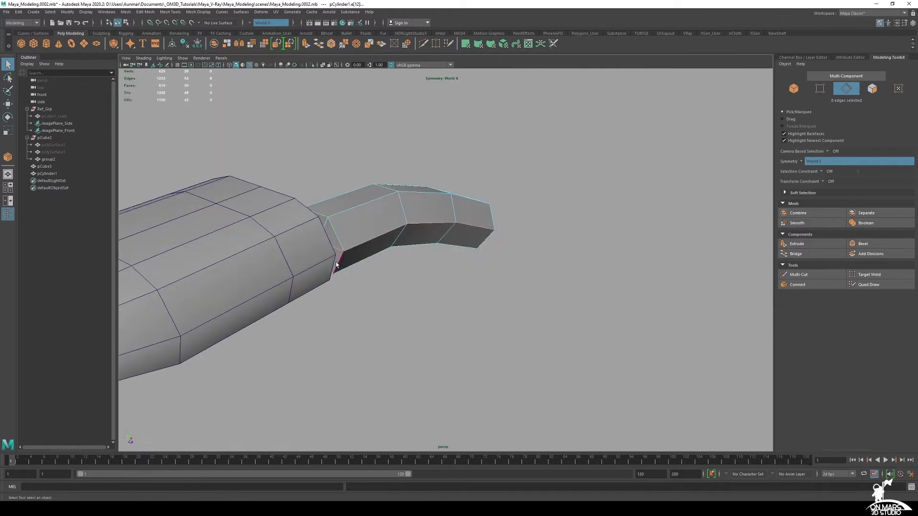
key(alt+x)
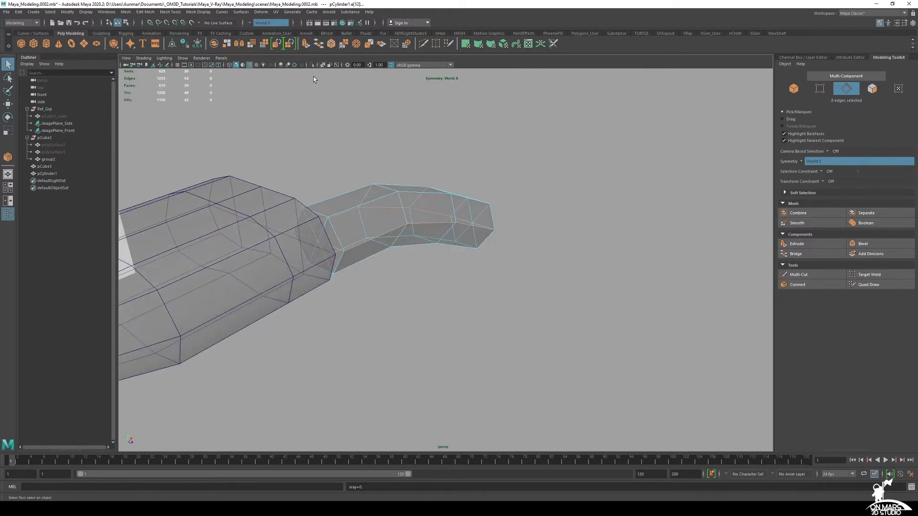
click(324, 65)
click(323, 65)
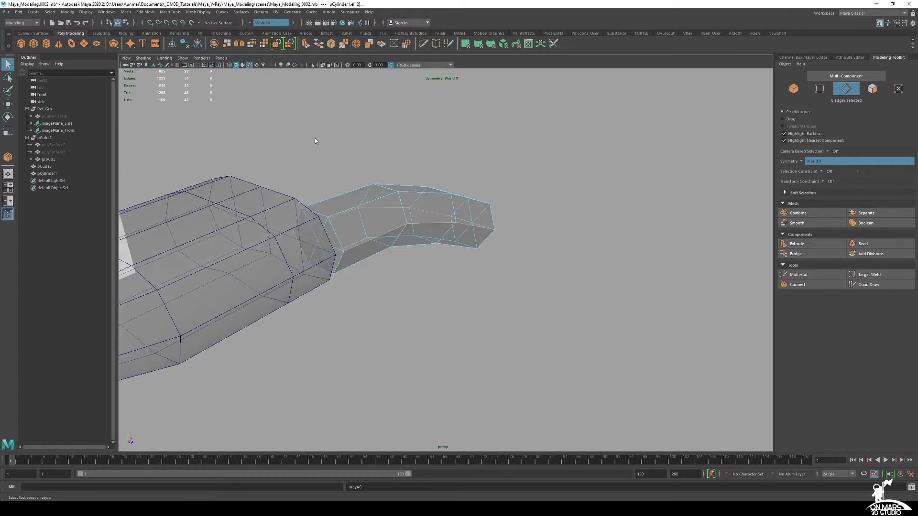
ctrl+click(316, 245)
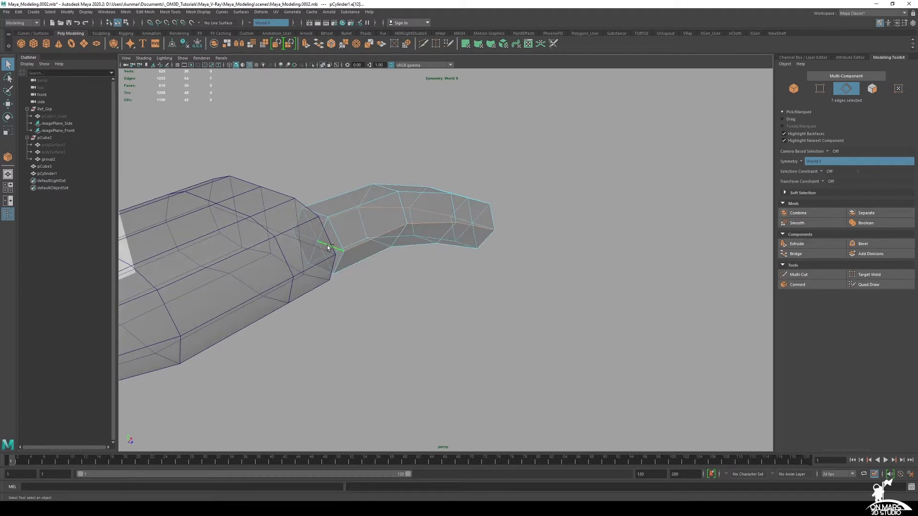
click(323, 65)
- Scale the six lengthwise edges on the finger's underside along Z to reshape its cross section, and preview the mesh smoothed
alt+drag(509, 187, 478, 210)
key(w)
key(q)
shift+click(466, 263)
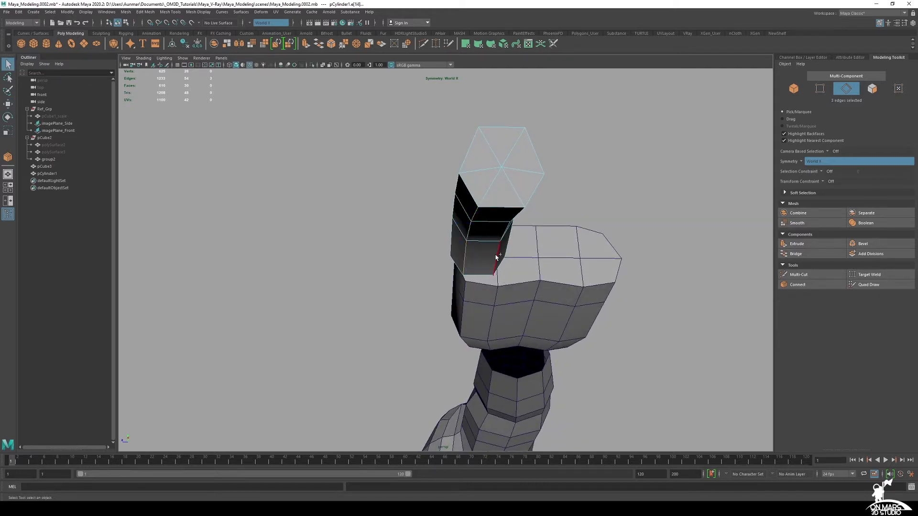
shift+click(514, 218)
key(r)
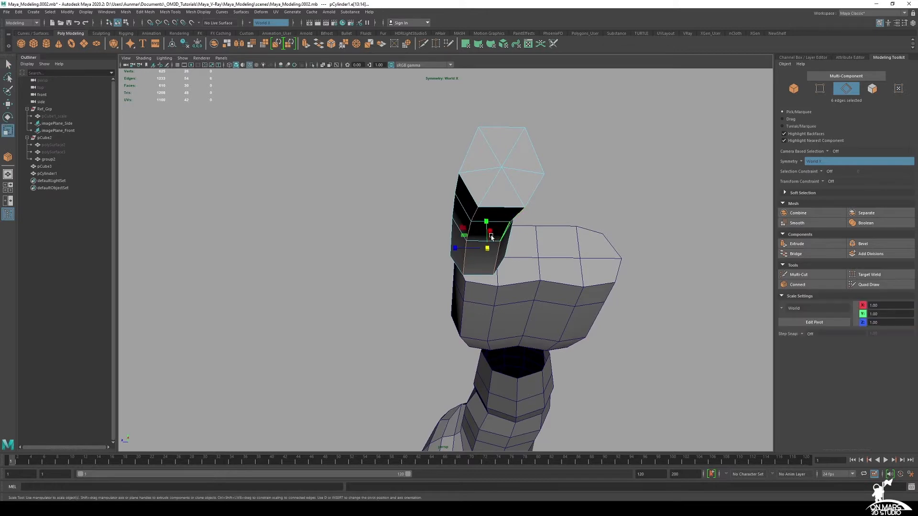
drag(455, 250, 471, 235)
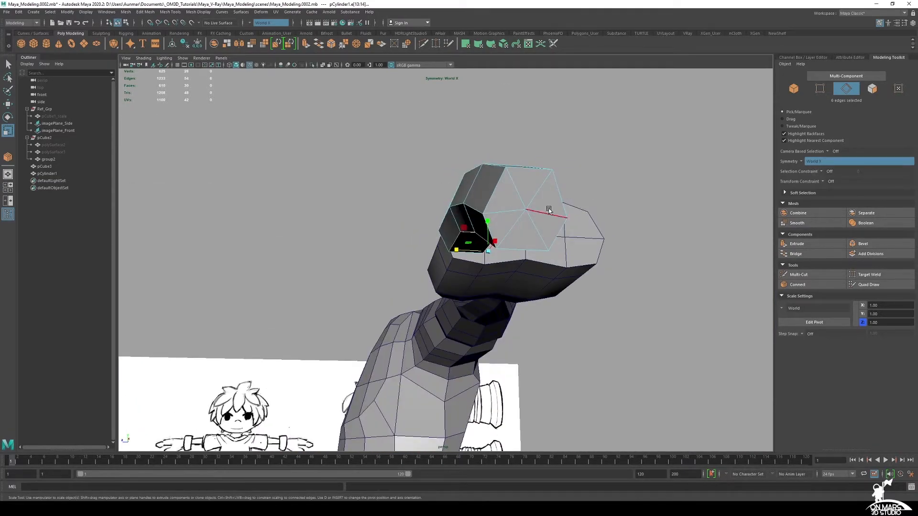
mouse_move(550, 210)
alt+mouse_down()
mouse_move(516, 224)
mouse_move(526, 208)
mouse_move(482, 217)
mouse_move(533, 242)
mouse_move(498, 245)
mouse_move(544, 237)
mouse_move(438, 220)
alt+mouse_up()
key(3)
key(w)
key(1)
key(r)
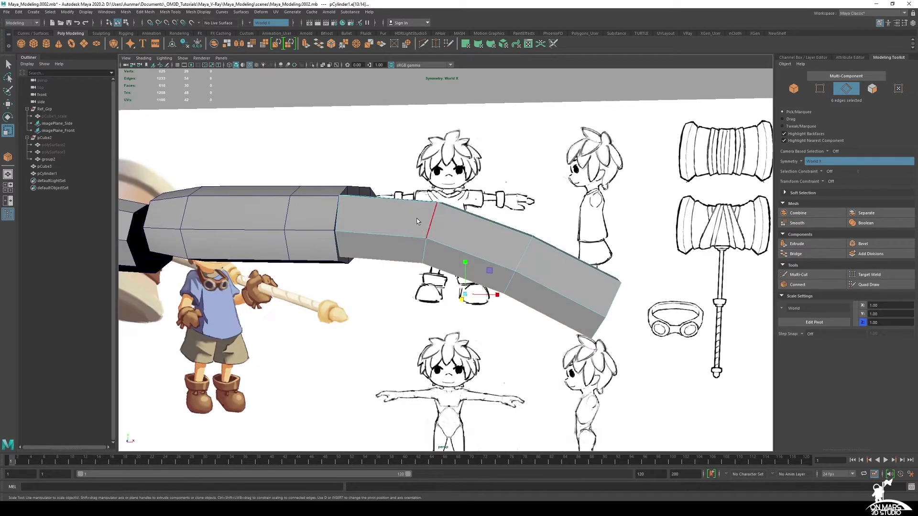
- In the front view, insert an edge loop across the middle of each of the three finger segments with Multi-Cut
key(q)
key(space)
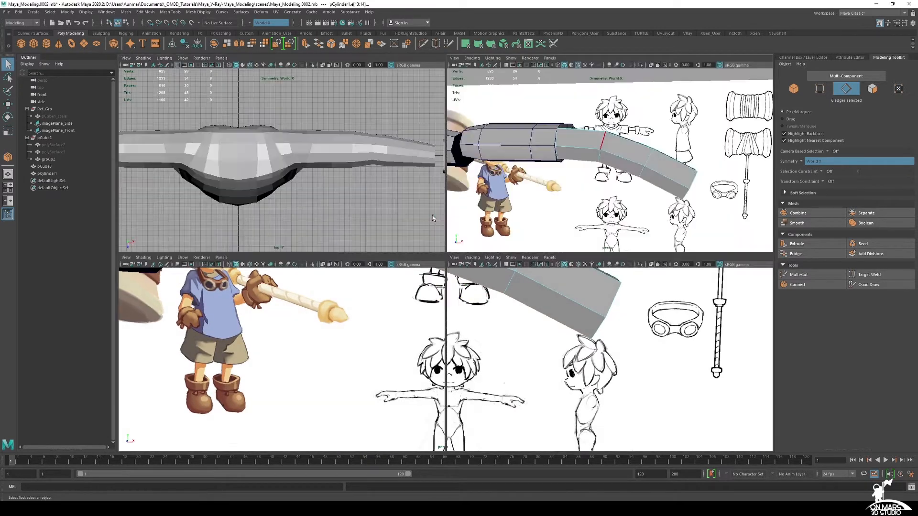
key(space)
scroll(576, 280, up, 1)
alt+middle_drag(598, 271, 543, 206)
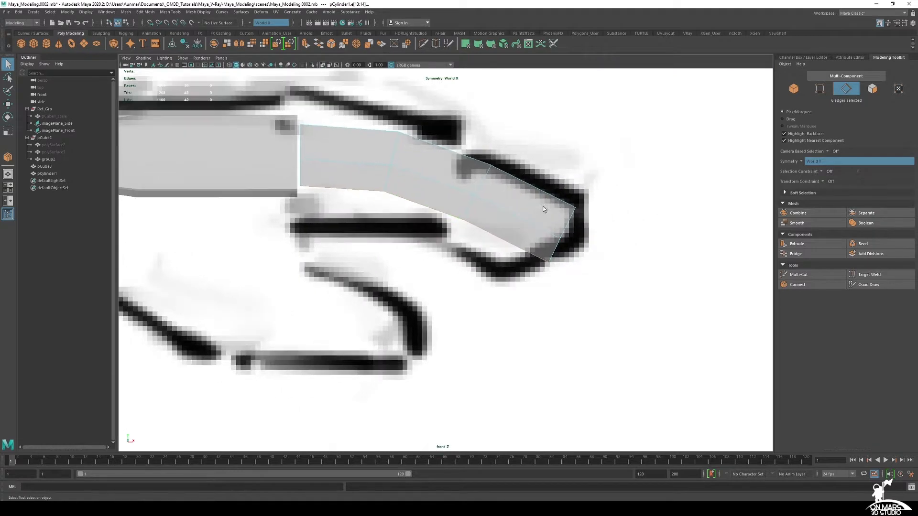
alt+middle_drag(356, 152, 412, 216)
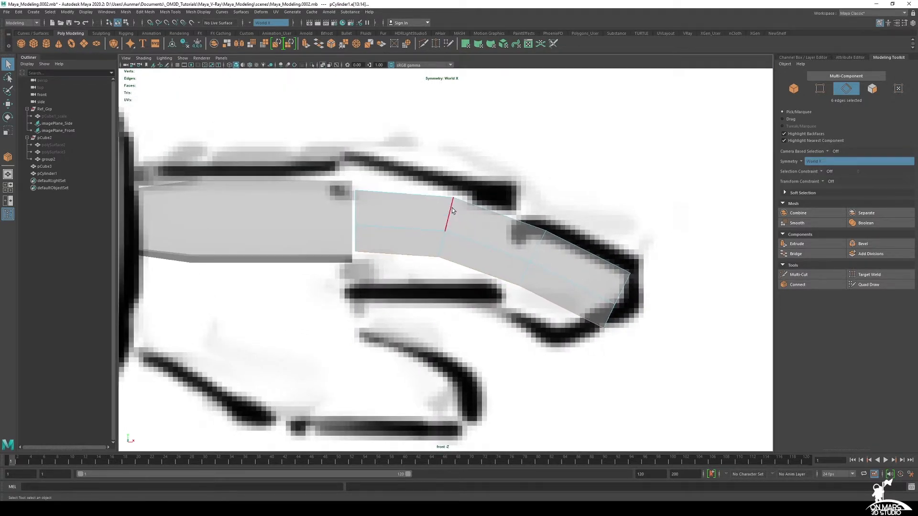
click(798, 276)
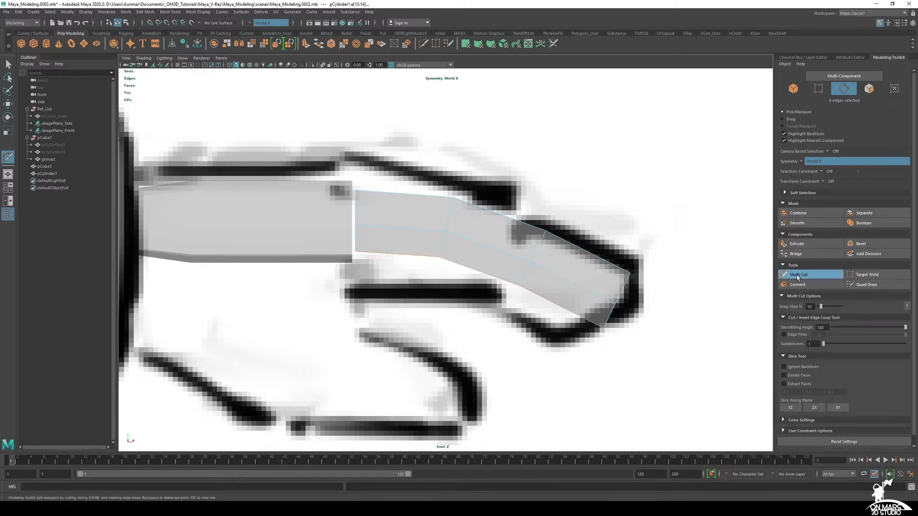
ctrl+click(396, 218)
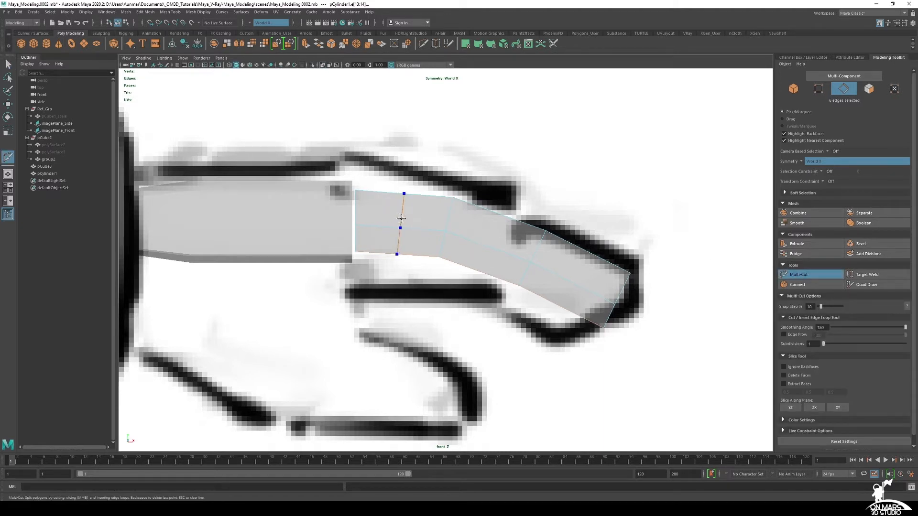
ctrl+middle_click(567, 276)
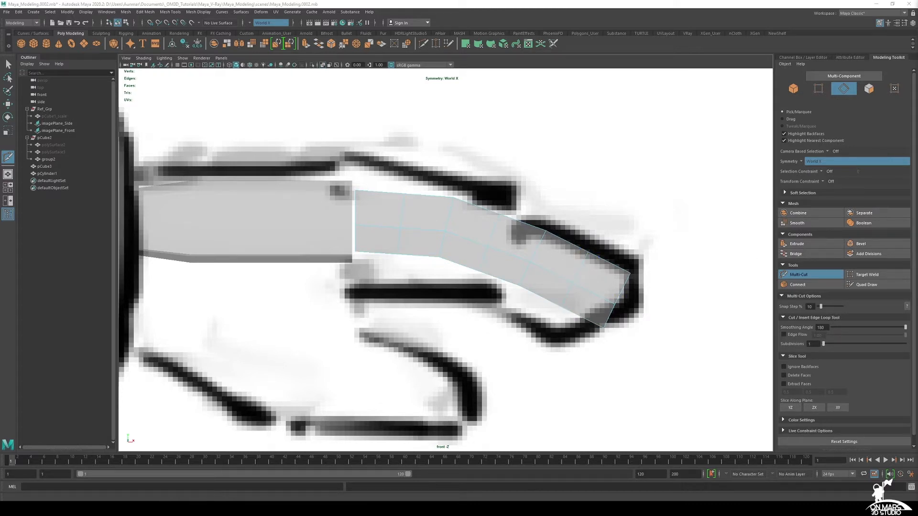
- Pull the underside vertices of the three mid-segment loops down toward the sketch outline, placing the middle pair at X 52.05, Y 66.40
right_drag(392, 226, 360, 225)
drag(415, 266, 383, 245)
shift+drag(488, 280, 464, 261)
shift+drag(578, 312, 552, 298)
drag(416, 262, 398, 223)
drag(493, 283, 478, 242)
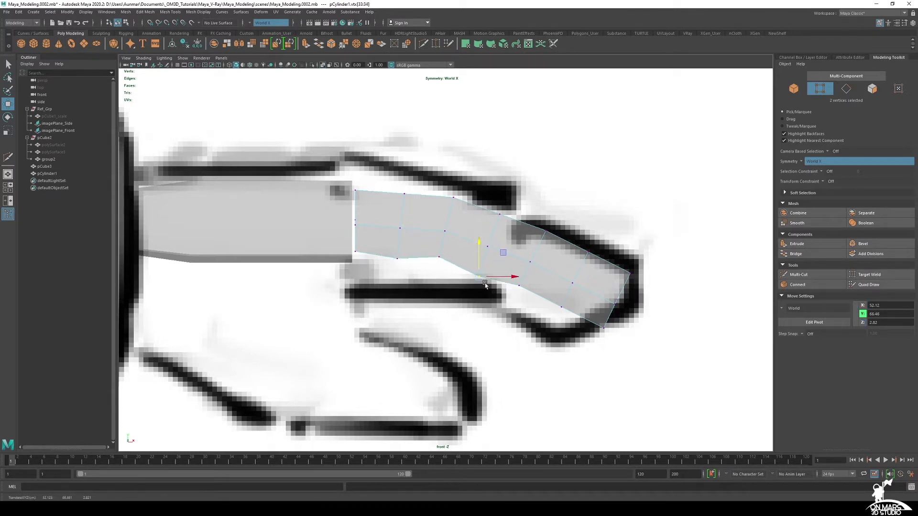
middle_drag(501, 253, 502, 255)
drag(502, 255, 502, 255)
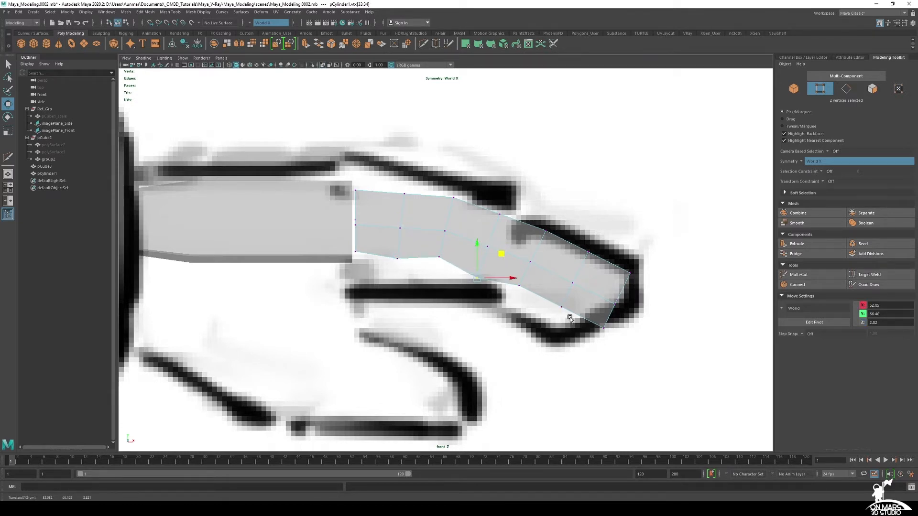
drag(570, 316, 552, 298)
middle_drag(581, 279, 582, 288)
- Round the fingertip profile by moving its lower end vertices to X 56.66, Y 64.94 and its upper ones to X 57.48, Y 66.57
drag(620, 350, 595, 317)
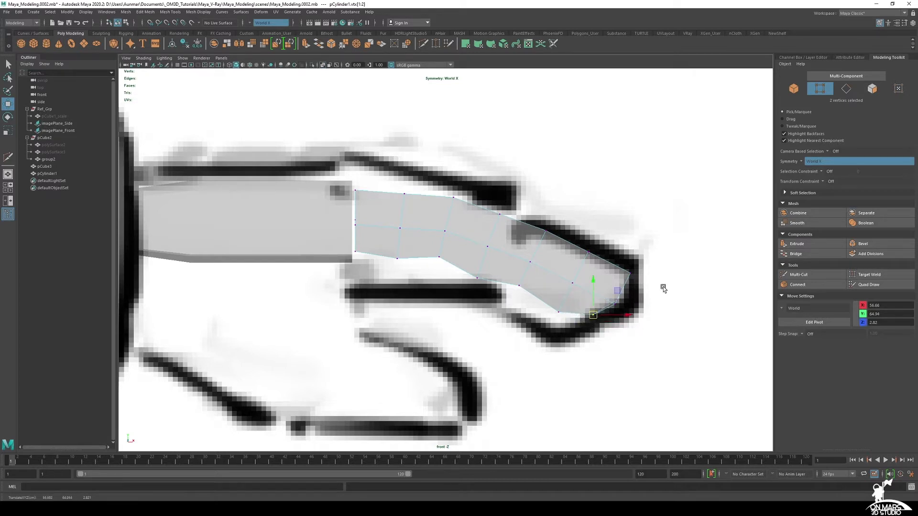
alt+middle_drag(614, 315, 601, 305)
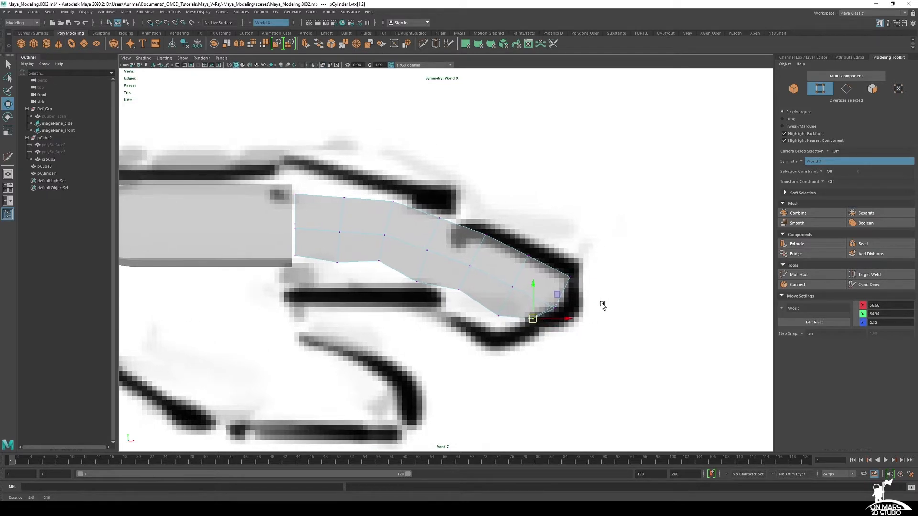
drag(591, 301, 553, 278)
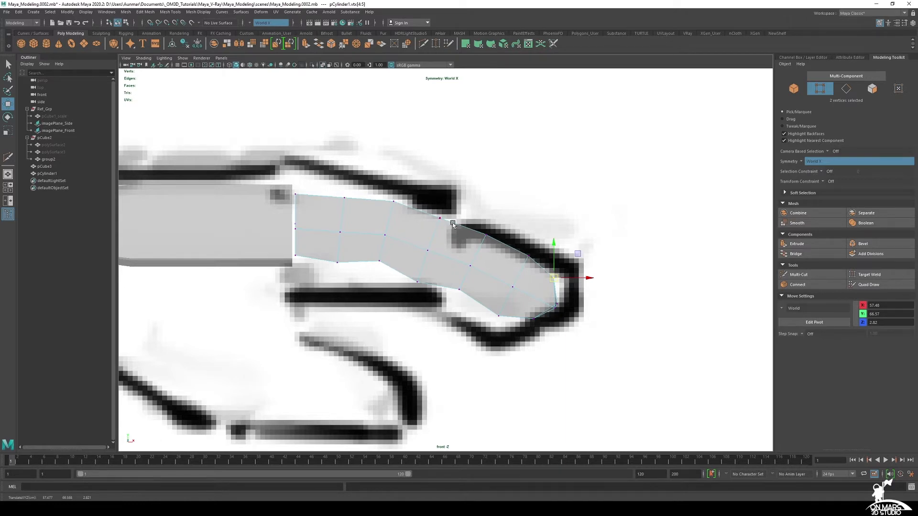
alt+middle_drag(544, 235, 538, 240)
- Raise the top vertices of the three mid-segment loops, the fingertip pair to X 56.52, Y 67.50 and the base-segment pair to X 49.14, Y 69.96
click(523, 265)
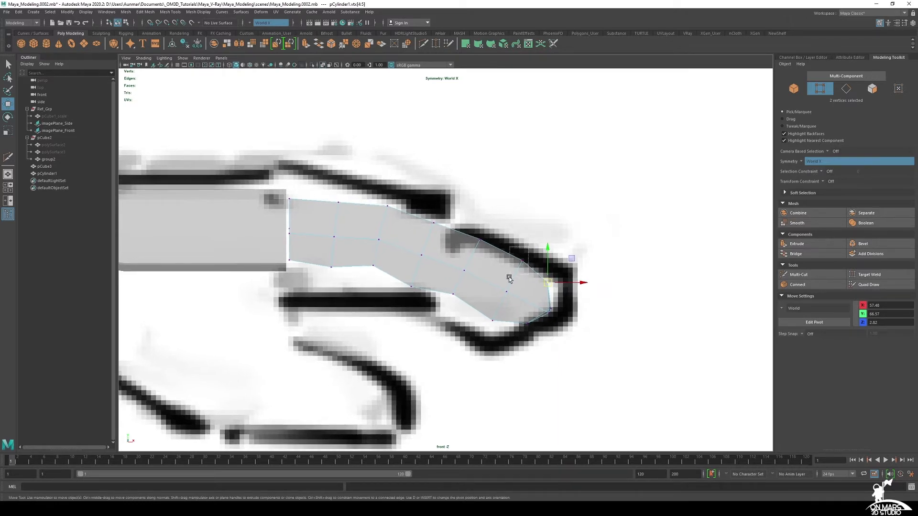
middle_drag(547, 237, 548, 235)
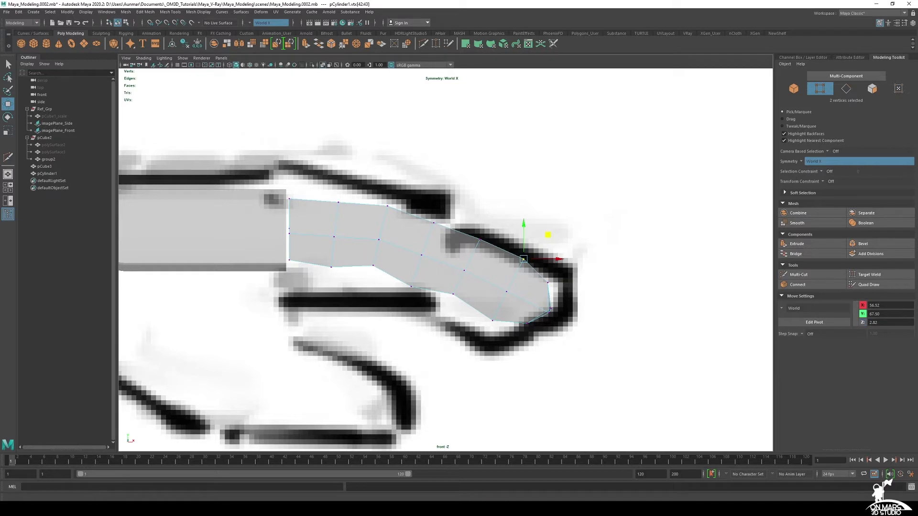
click(436, 219)
middle_drag(454, 200, 458, 197)
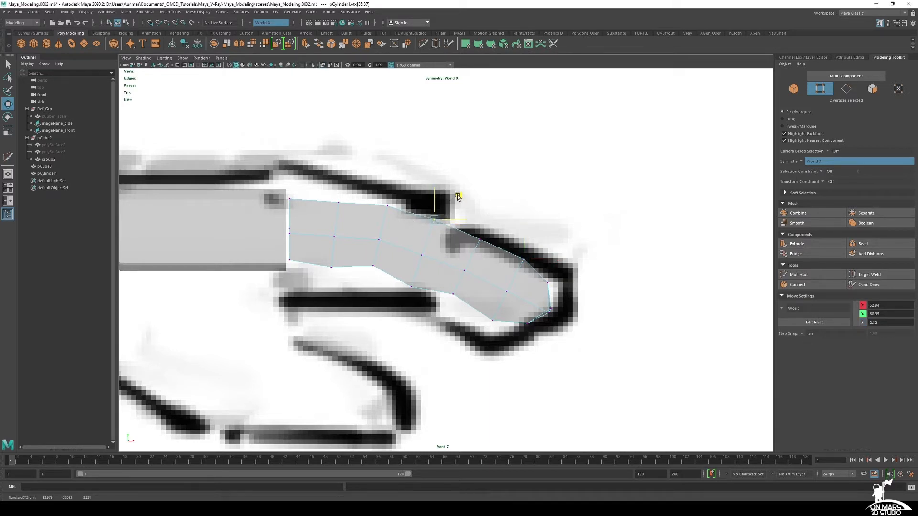
click(338, 203)
middle_drag(361, 178, 360, 173)
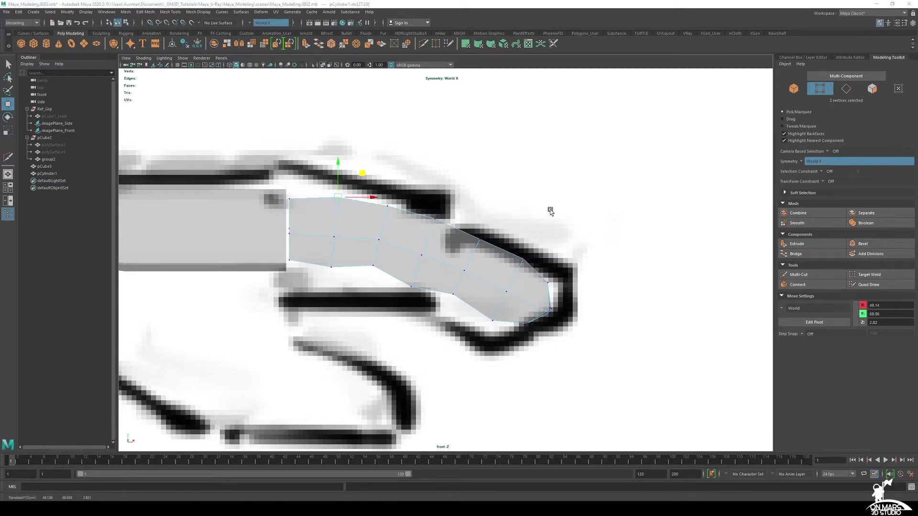
- In the perspective view, adjust the two side corner vertices of the fingertip to round off the tip
key(space)
key(space)
alt+drag(539, 185, 517, 238)
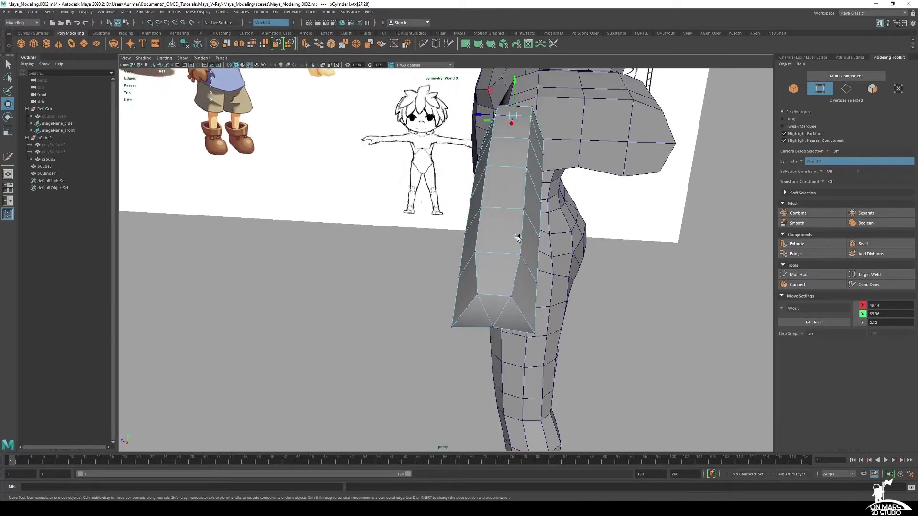
click(452, 328)
shift+click(535, 333)
alt+drag(538, 334, 448, 188)
- Bevel the edge loops at the finger's two bending joints with a fraction of 0.2 and 2 segments
key(F10)
key(q)
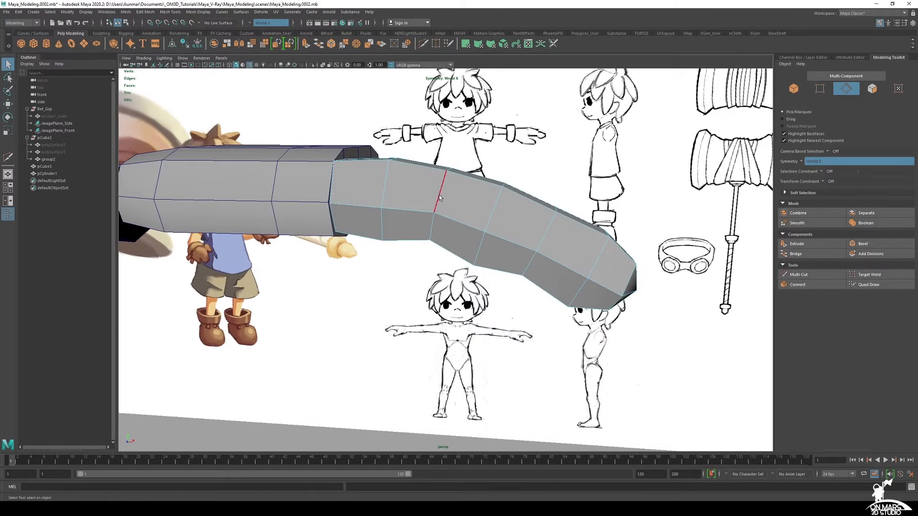
double_click(545, 234)
alt+drag(545, 234, 558, 248)
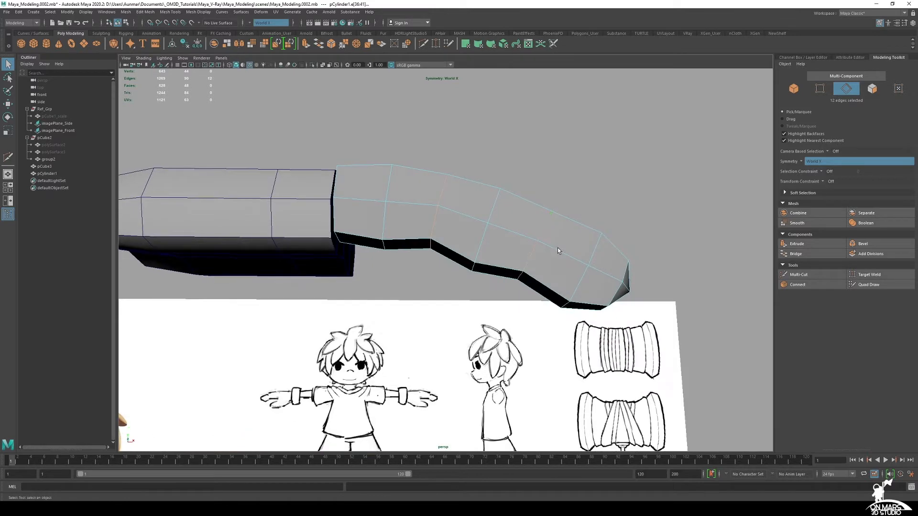
alt+drag(541, 284, 303, 239)
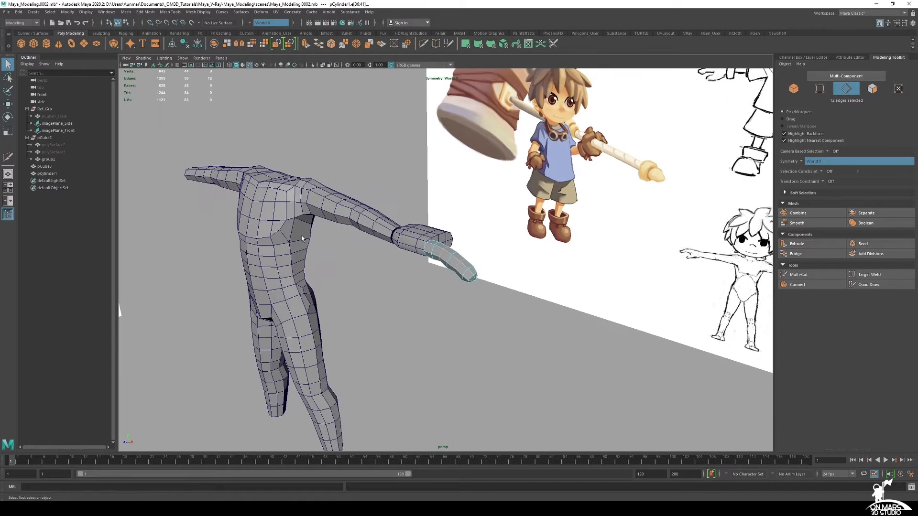
alt+drag(303, 343, 536, 189)
key(f)
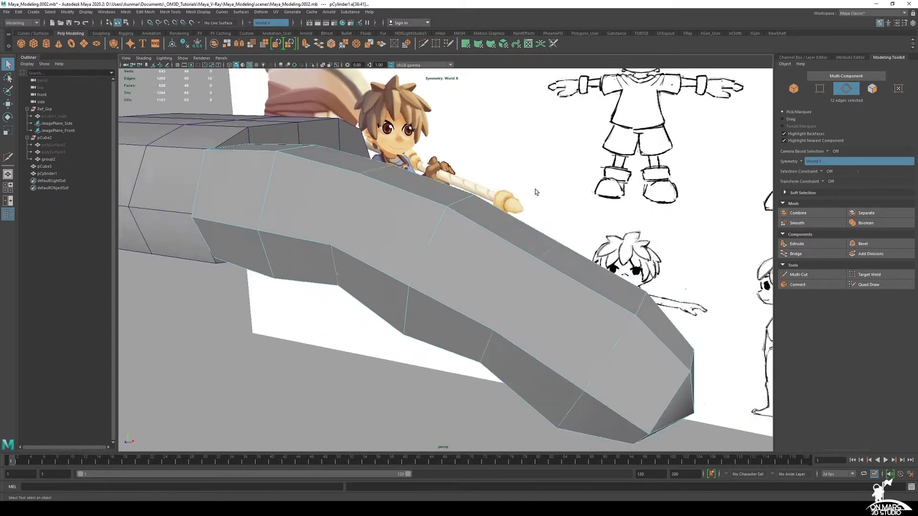
alt+right_drag(535, 189, 443, 255)
alt+drag(443, 255, 471, 230)
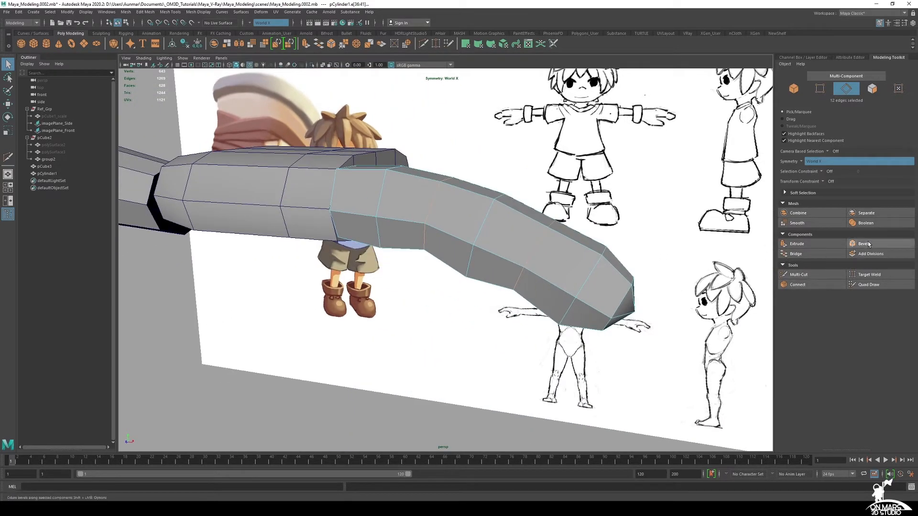
alt+drag(475, 245, 504, 234)
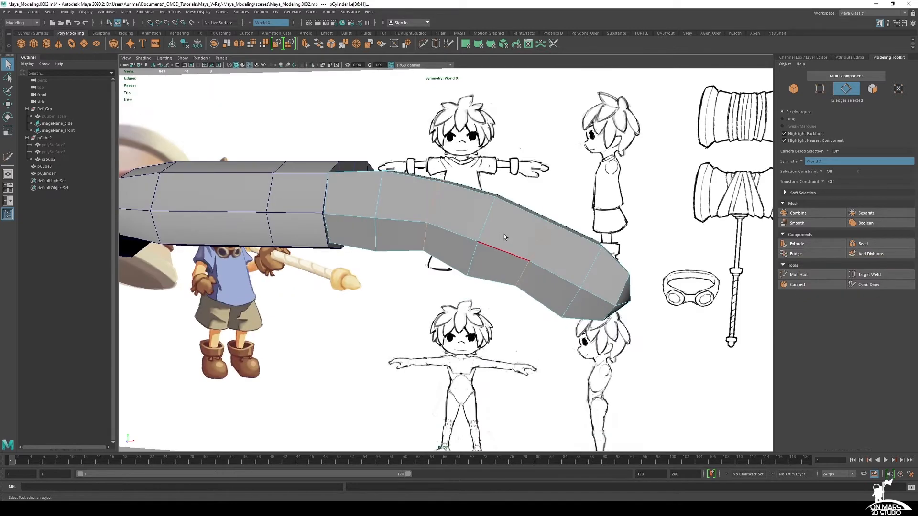
shift+right_click(501, 232)
click(888, 247)
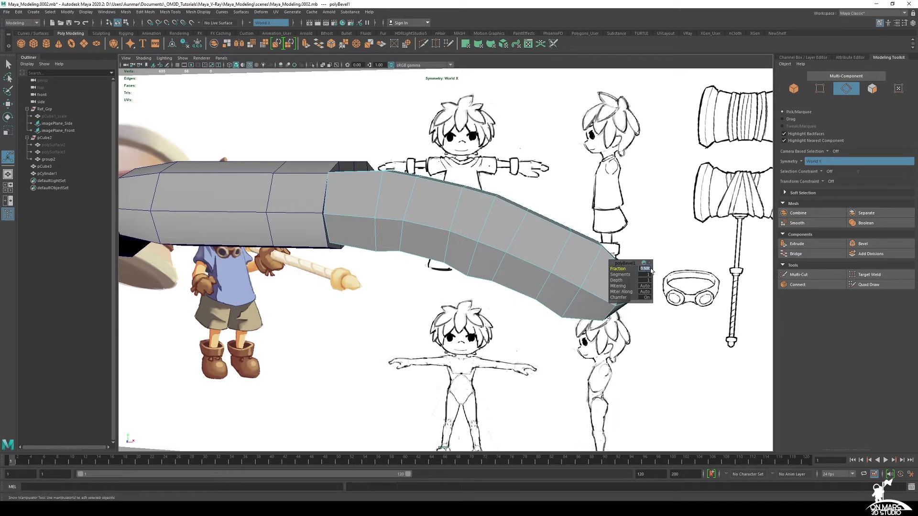
key(Return)
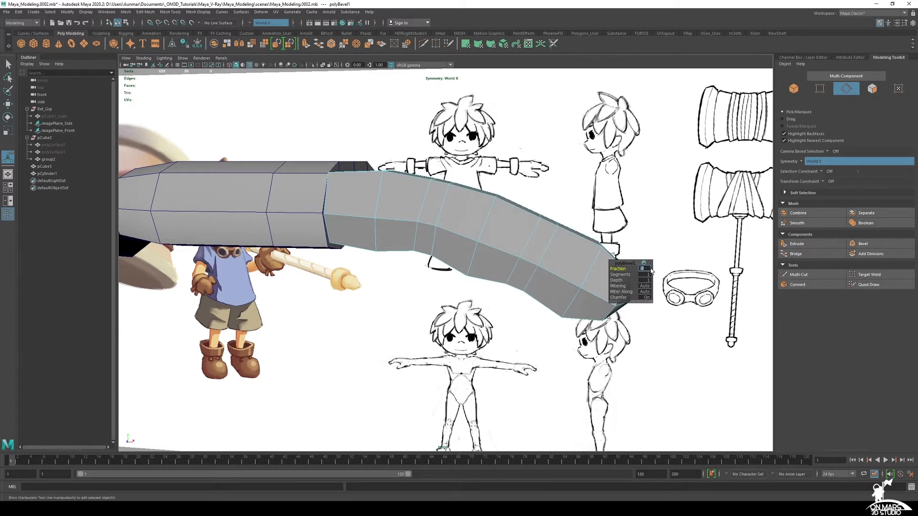
key(Tab)
alt+drag(403, 219, 393, 259)
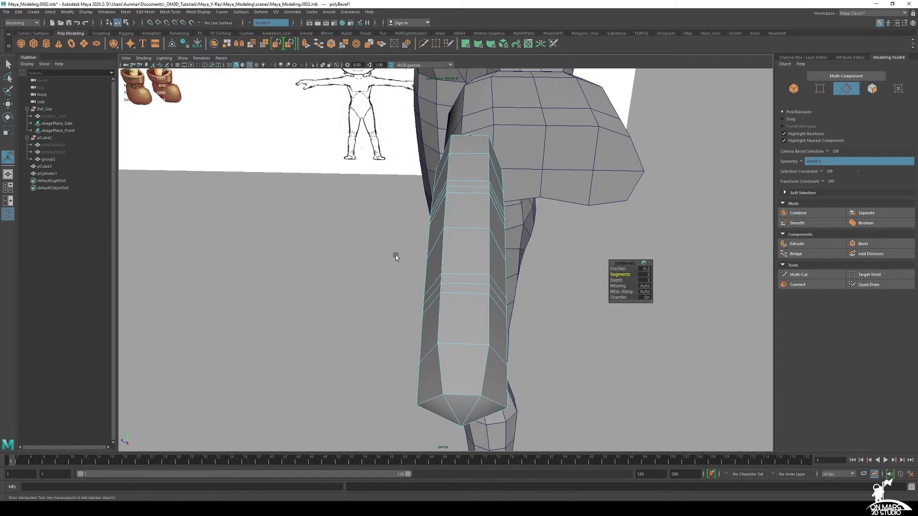
- Select the underside edges at the finger's two beveled joints and raise them together slightly to Y 66.71
alt+drag(509, 260, 522, 289)
key(q)
click(518, 286)
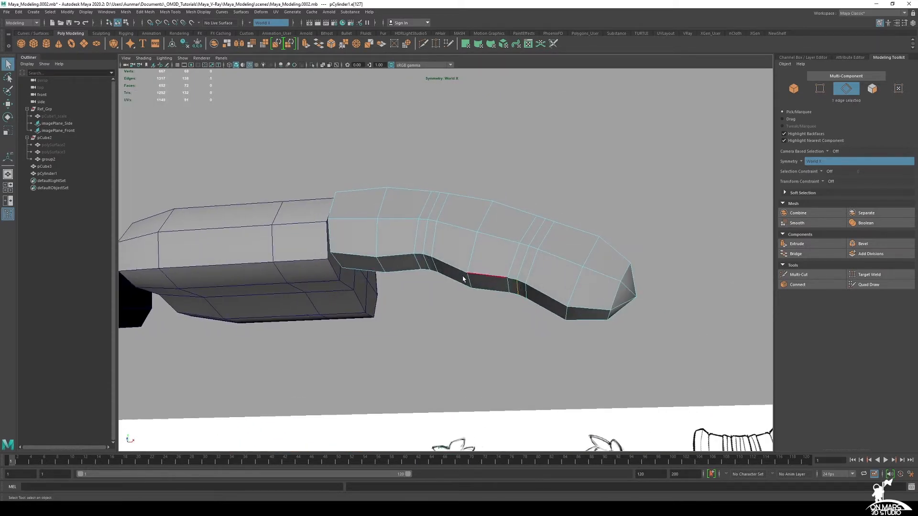
key(w)
alt+drag(440, 268, 471, 276)
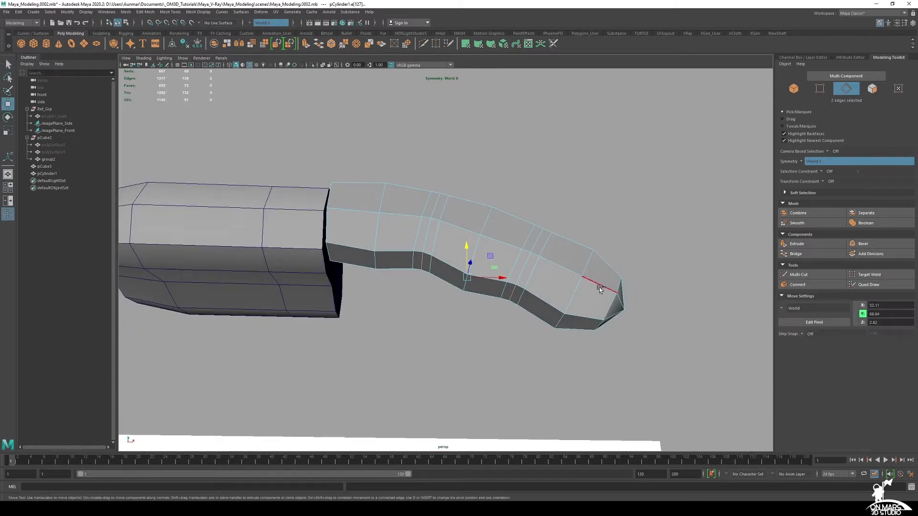
middle_drag(600, 290, 598, 289)
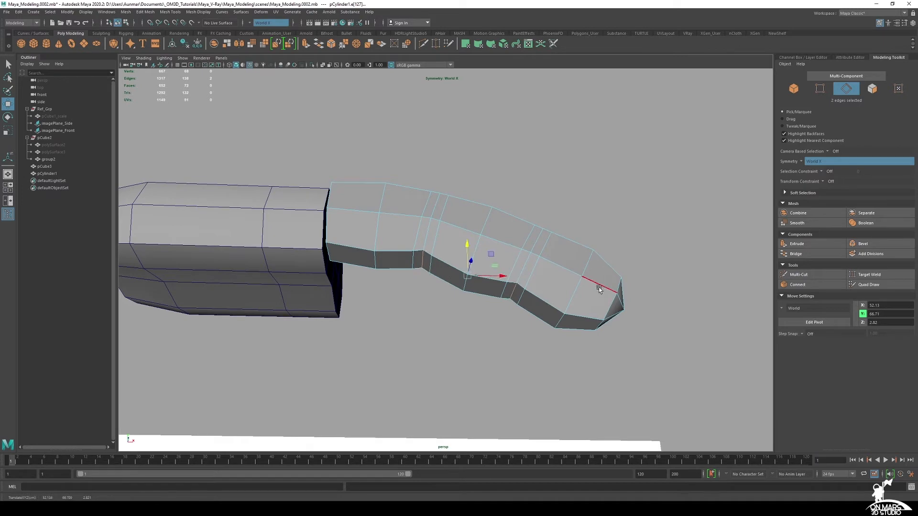
- Adjust the paired side vertices of the finger's base-segment and middle-segment loops to even out its sides
alt+drag(598, 289, 497, 262)
right_drag(496, 259, 468, 254)
alt+drag(478, 291, 471, 303)
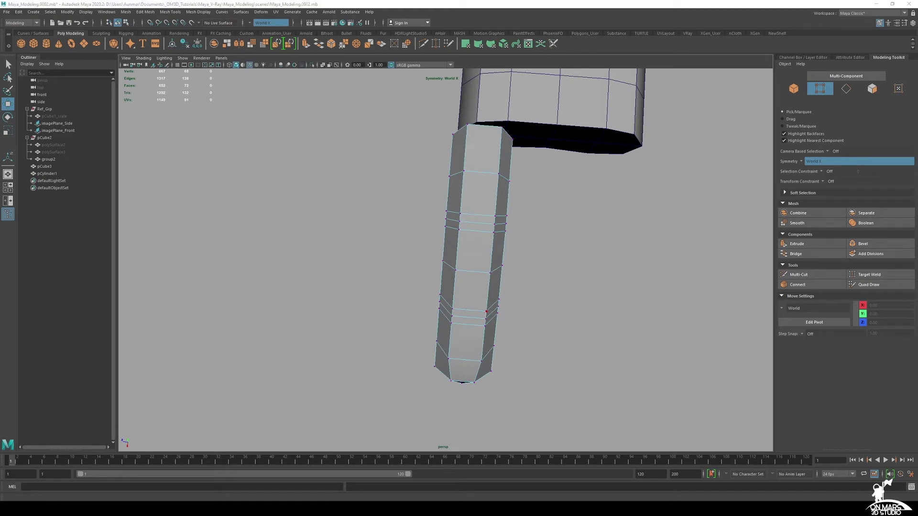
right_drag(917, 126, 463, 112)
click(450, 175)
shift+click(509, 181)
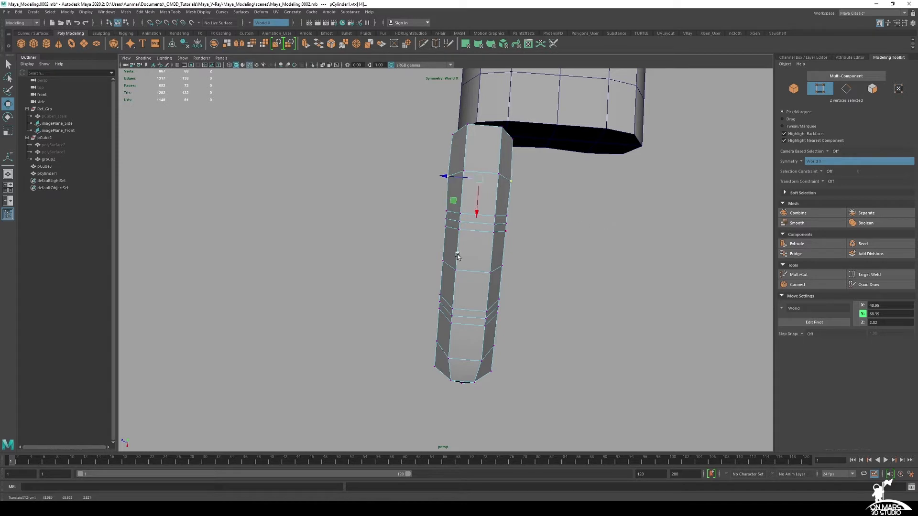
click(440, 261)
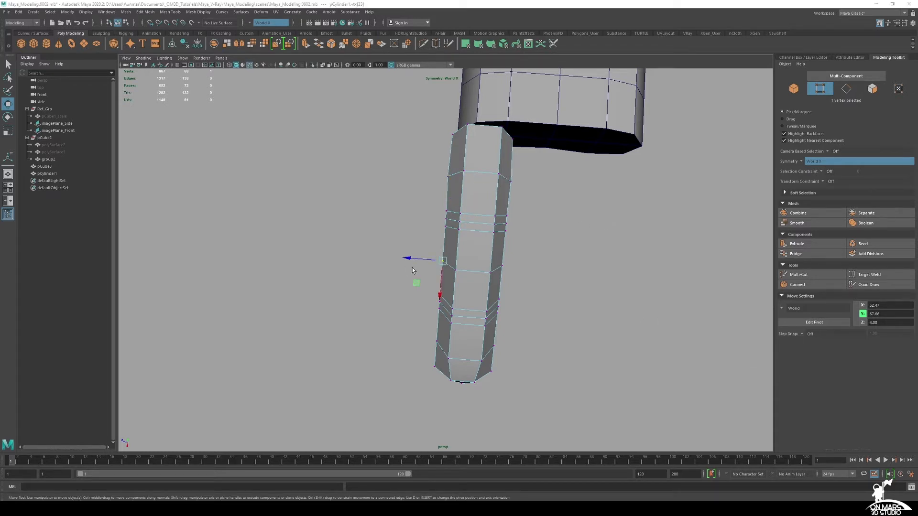
alt+drag(413, 271, 488, 232)
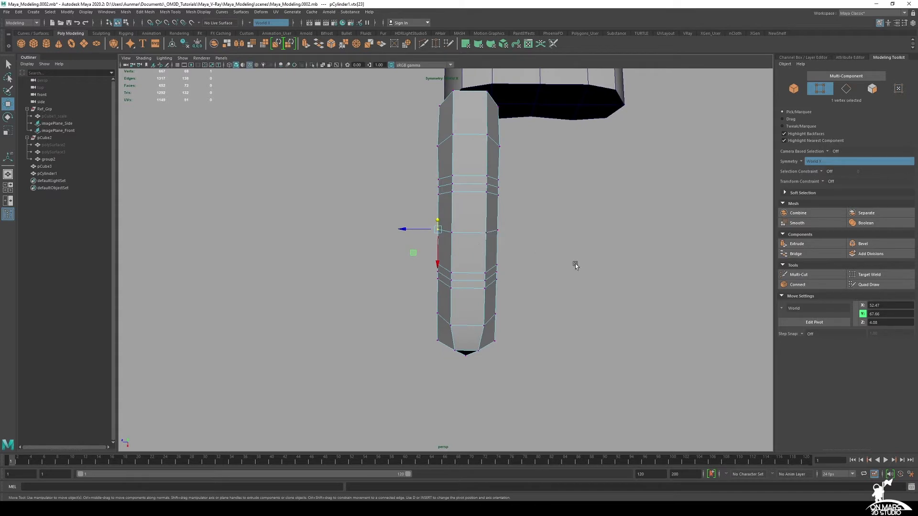
shift+click(499, 231)
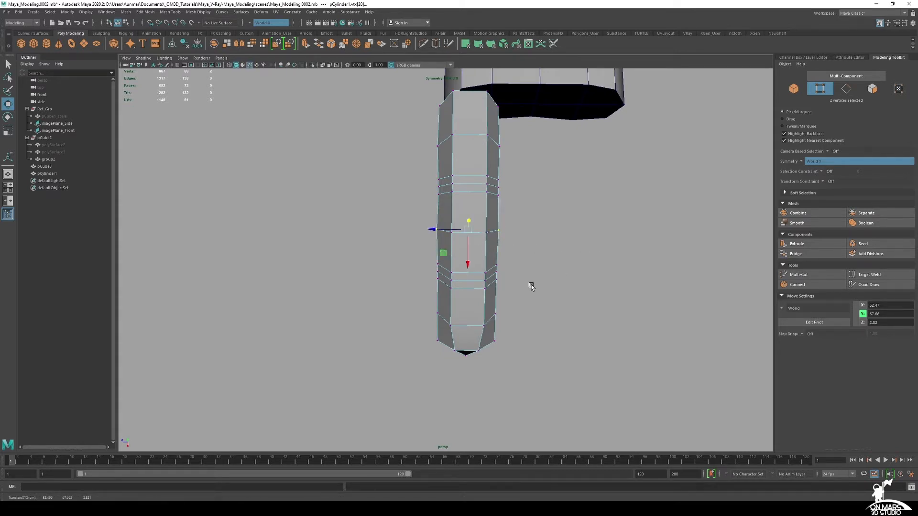
alt+middle_drag(530, 285, 400, 230)
- Adjust the paired side vertices of the fingertip segment's loop and of the tip's end loop
click(408, 253)
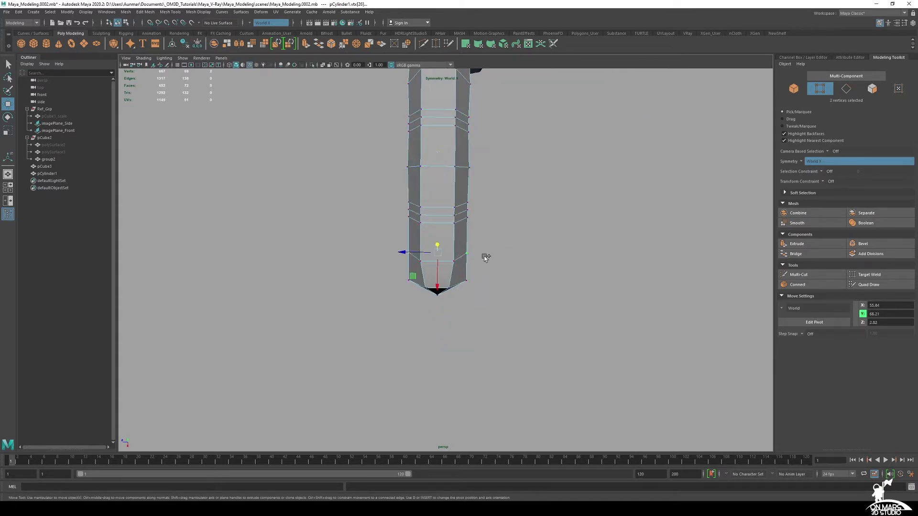
mouse_move(529, 262)
alt+mouse_down()
mouse_move(518, 254)
mouse_move(592, 233)
mouse_move(548, 184)
mouse_move(486, 195)
mouse_move(468, 211)
mouse_move(487, 229)
mouse_move(450, 282)
alt+mouse_up()
click(445, 280)
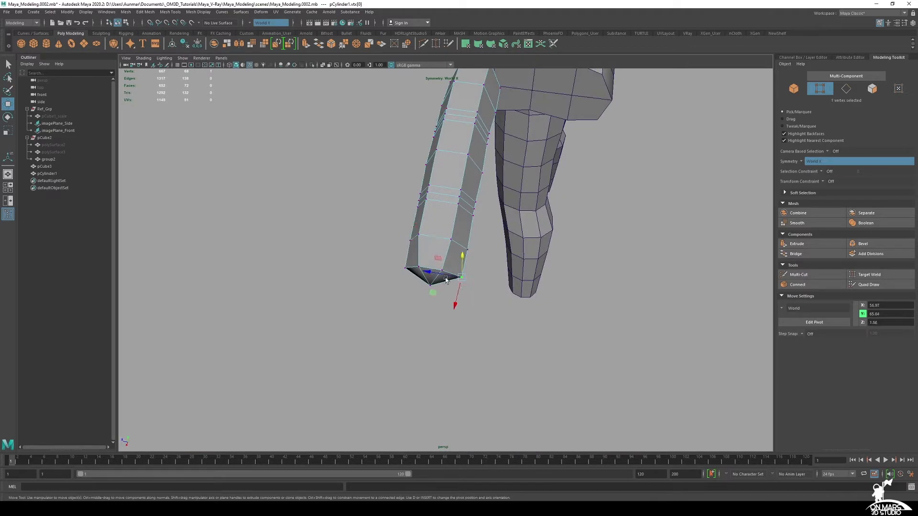
shift+click(408, 270)
mouse_move(565, 302)
alt+mouse_down()
mouse_move(762, 232)
mouse_move(451, 238)
mouse_move(512, 257)
mouse_move(499, 261)
alt+mouse_up()
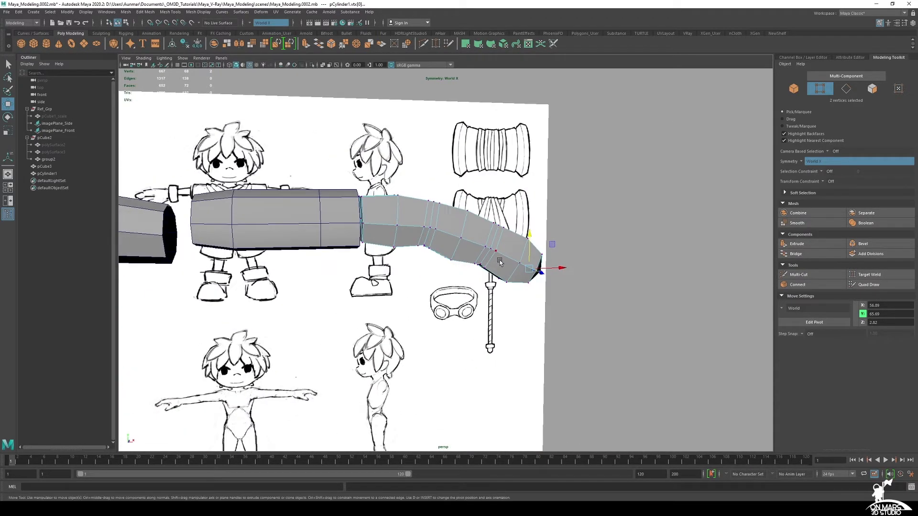
- In the front view, scale the whole finger up slightly and move it to X 53.13, Y 68.73 to match the sketch
key(space)
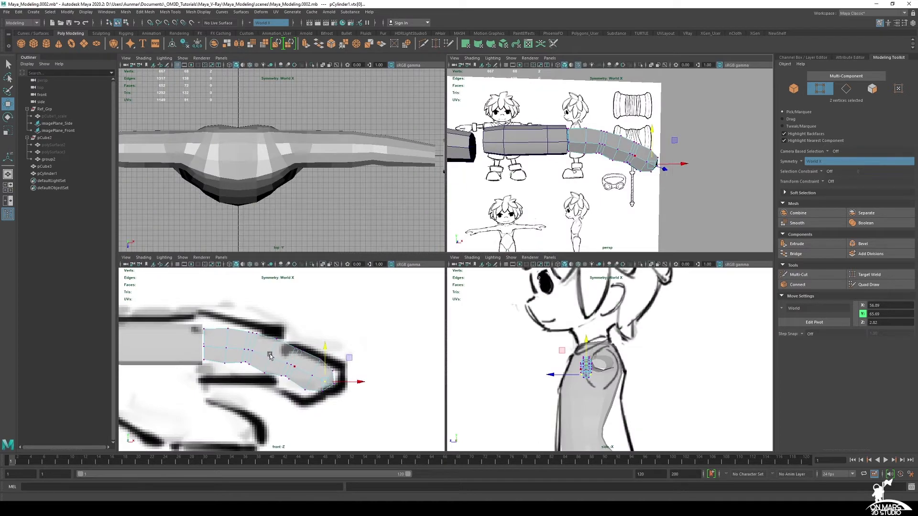
scroll(270, 356, up, 3)
key(space)
key(r)
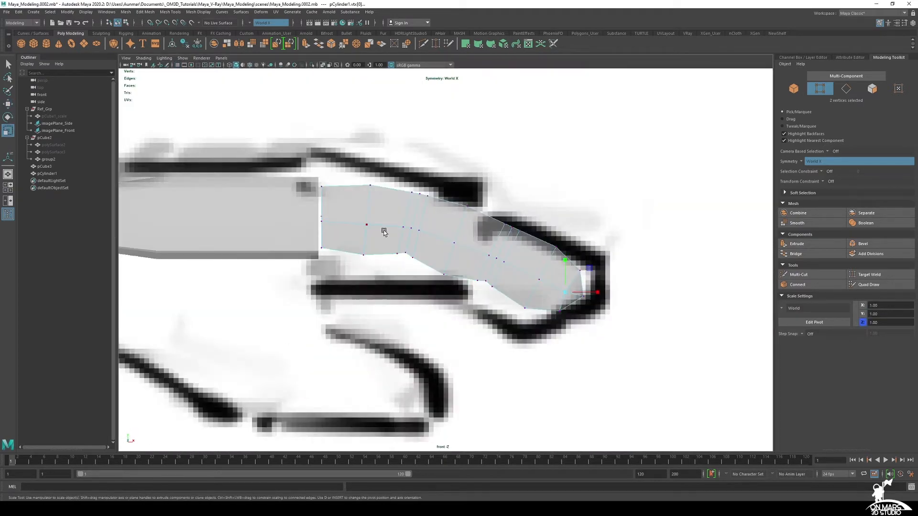
right_drag(384, 232, 400, 240)
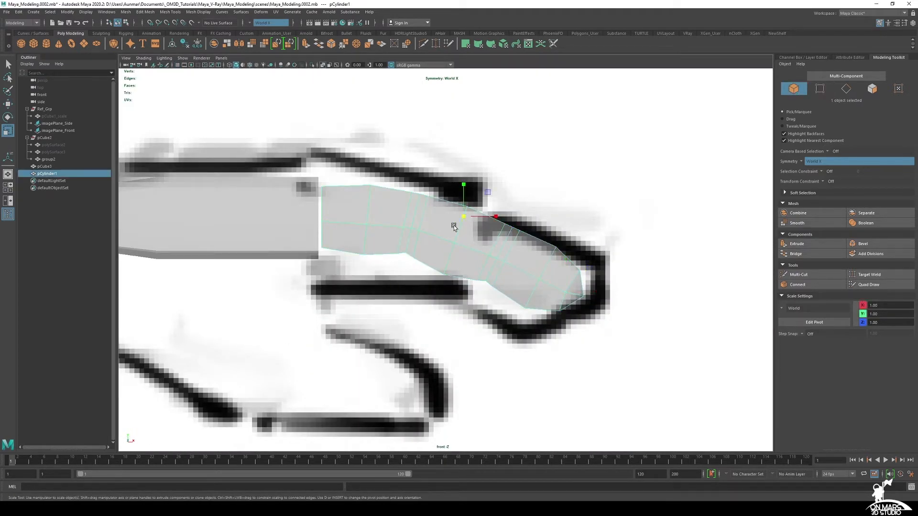
mouse_move(464, 216)
mouse_down()
mouse_move(487, 217)
mouse_move(472, 218)
mouse_up()
key(w)
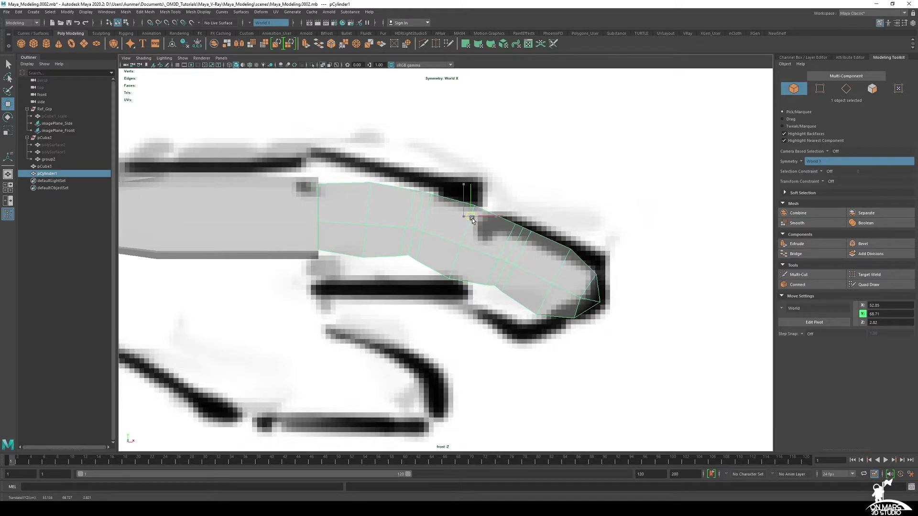
key(space)
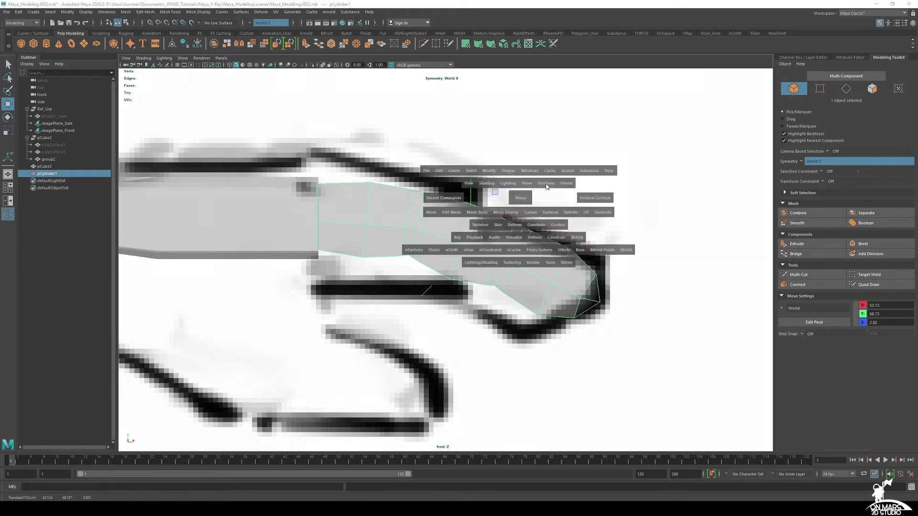
- In the perspective view, scale the palm block's wrist-side loops narrower so that the palm tapers toward the wrist
key(space)
alt+drag(640, 156, 492, 230)
click(507, 215)
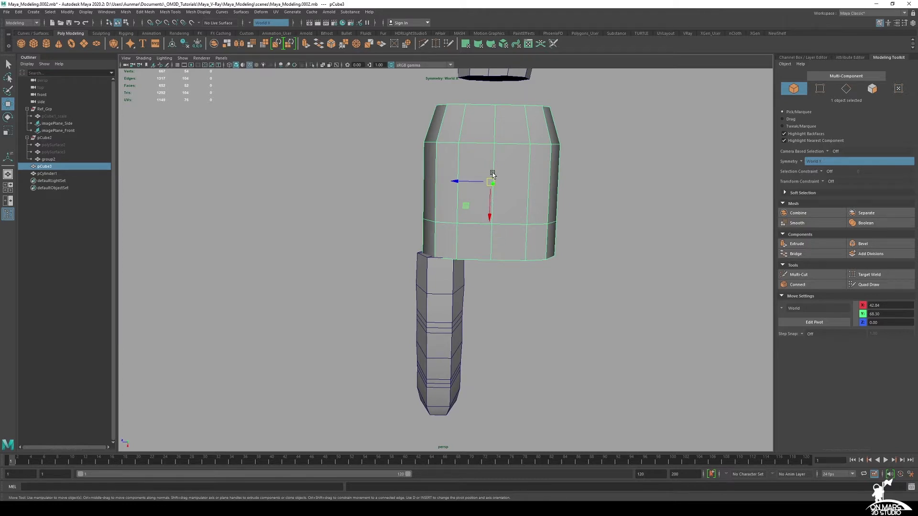
right_drag(492, 175, 492, 150)
alt+drag(492, 201, 621, 307)
mouse_move(497, 281)
alt+mouse_down()
mouse_move(508, 280)
mouse_move(492, 281)
alt+mouse_up()
key(r)
drag(457, 239, 452, 238)
alt+drag(465, 269, 447, 251)
- Move the finger object along Z to line up with the outer edge of the palm's finger side
right_drag(423, 280, 451, 266)
click(417, 302)
alt+drag(401, 352, 556, 339)
key(w)
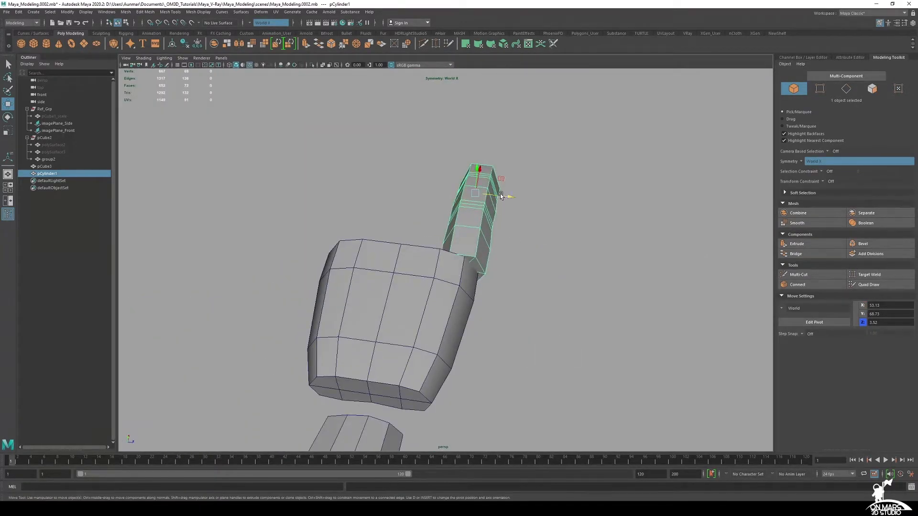
drag(501, 196, 482, 234)
- Examine the hand anatomy reference for the palm's shape and the arrangement and relative lengths of the fingers
key(space)
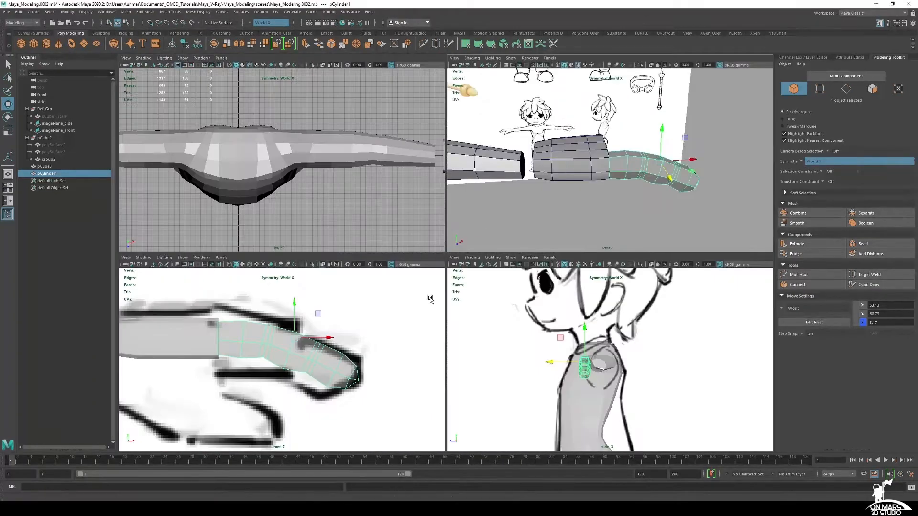
alt+drag(648, 139, 598, 176)
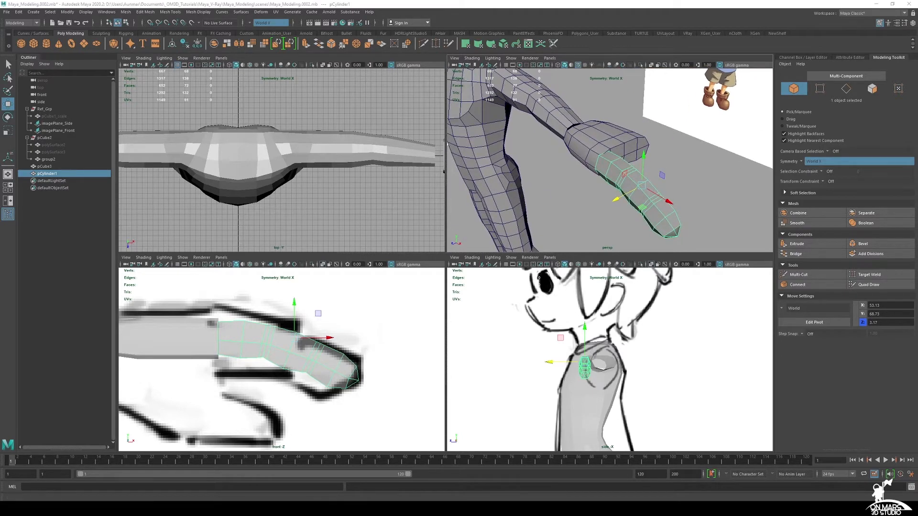
right_drag(917, 161, 496, 161)
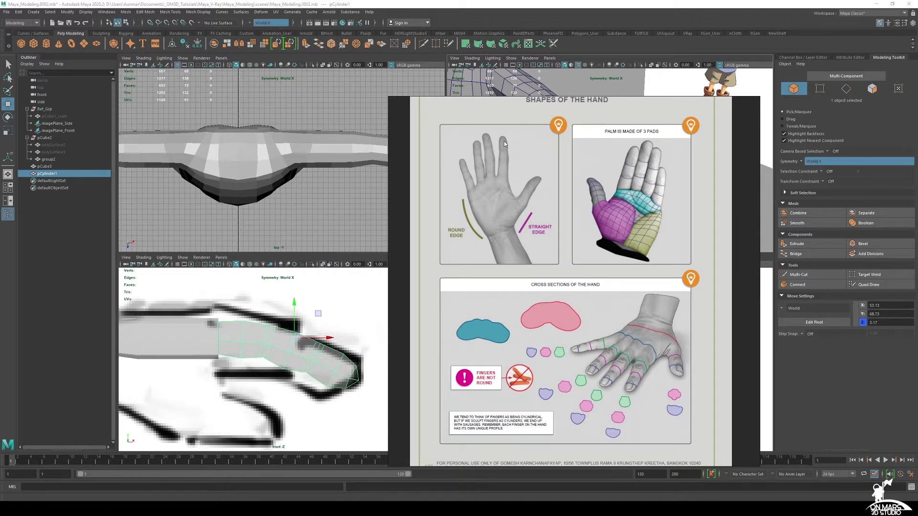
right_click(478, 155)
click(671, 168)
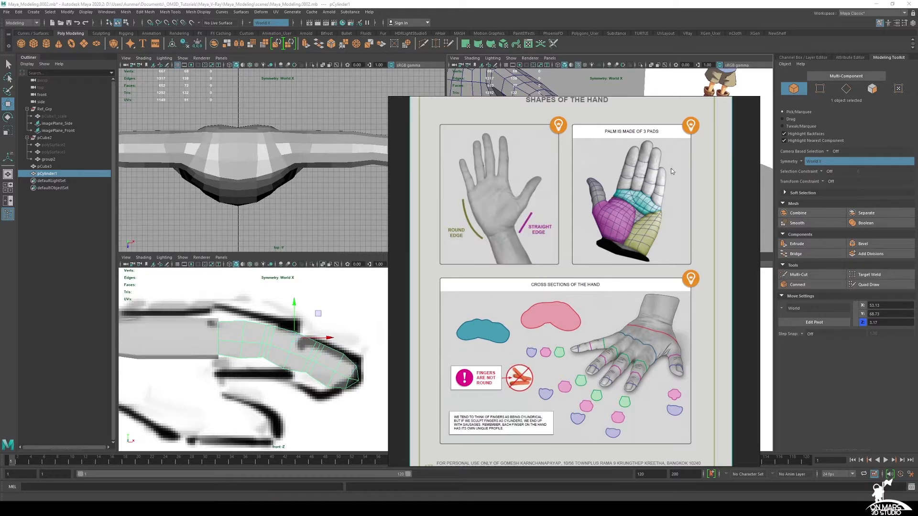
right_drag(573, 188, 917, 182)
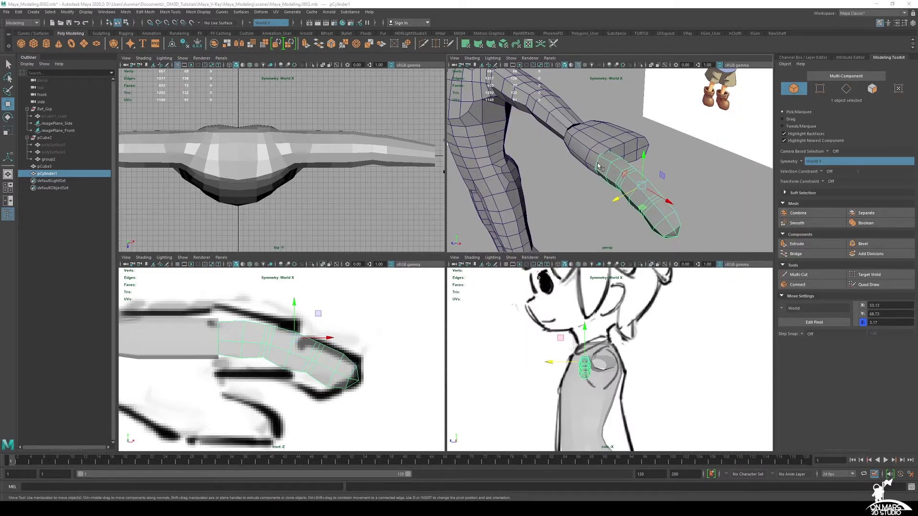
- Duplicate the finger twice and space the copies along Z across the palm's finger side
alt+drag(599, 167, 590, 157)
key(space)
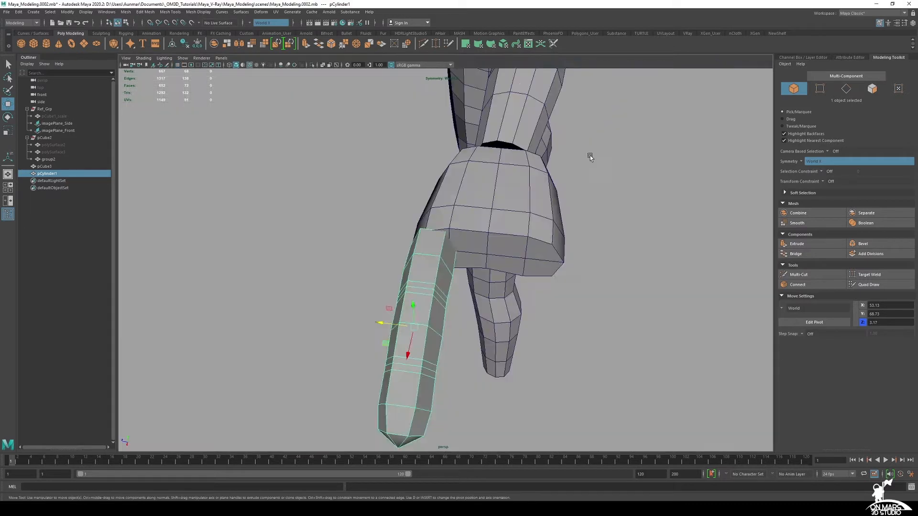
alt+middle_drag(453, 231, 470, 226)
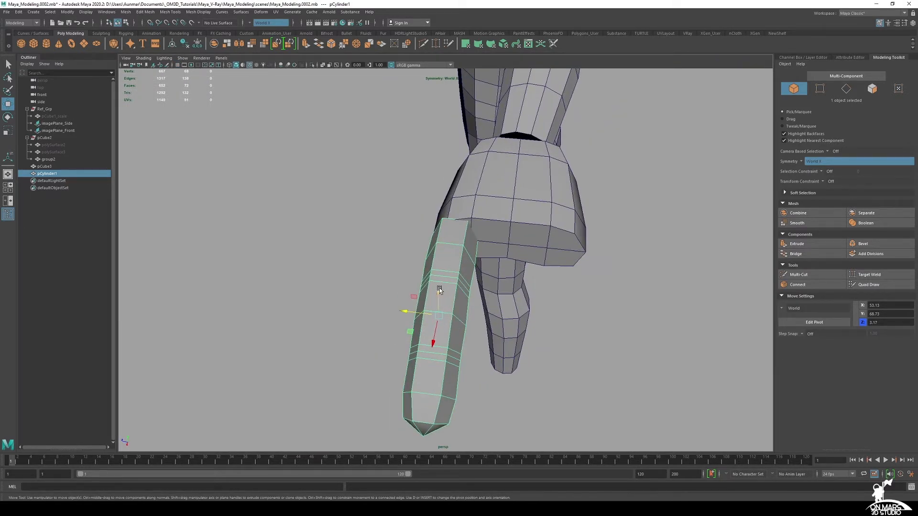
key(ctrl+d)
drag(404, 308, 533, 292)
key(ctrl+d)
- Move the middle finger's pivot to its base at the palm and scale the finger longer than its neighbors
click(453, 243)
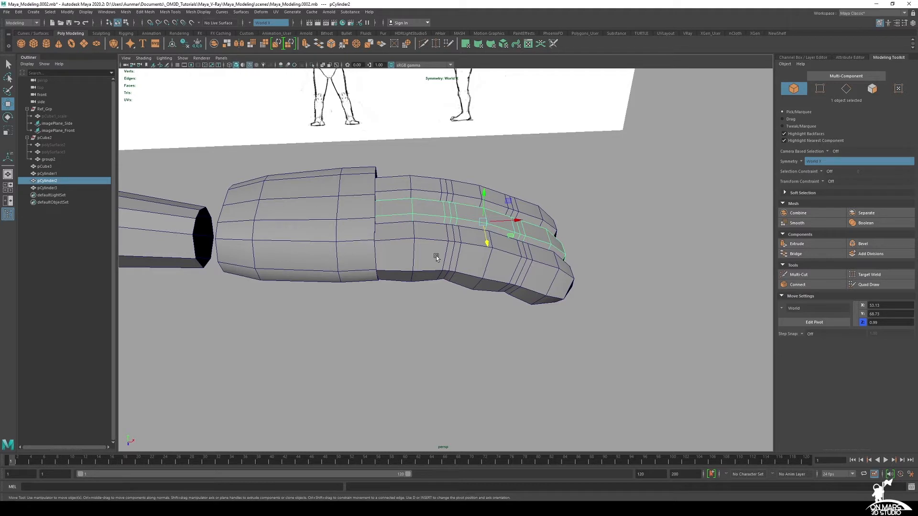
key(d)
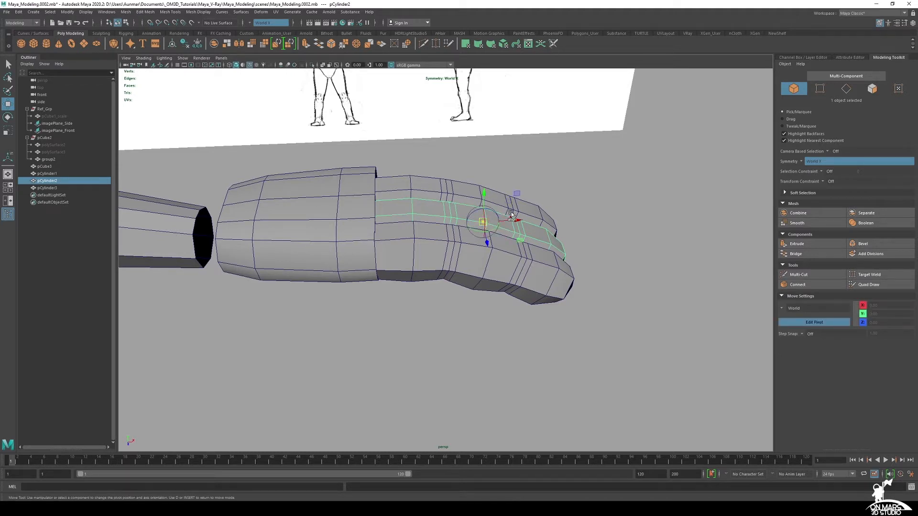
drag(512, 215, 412, 218)
alt+drag(450, 255, 443, 230)
key(r)
alt+drag(410, 274, 456, 249)
alt+drag(464, 282, 403, 236)
alt+drag(501, 307, 466, 245)
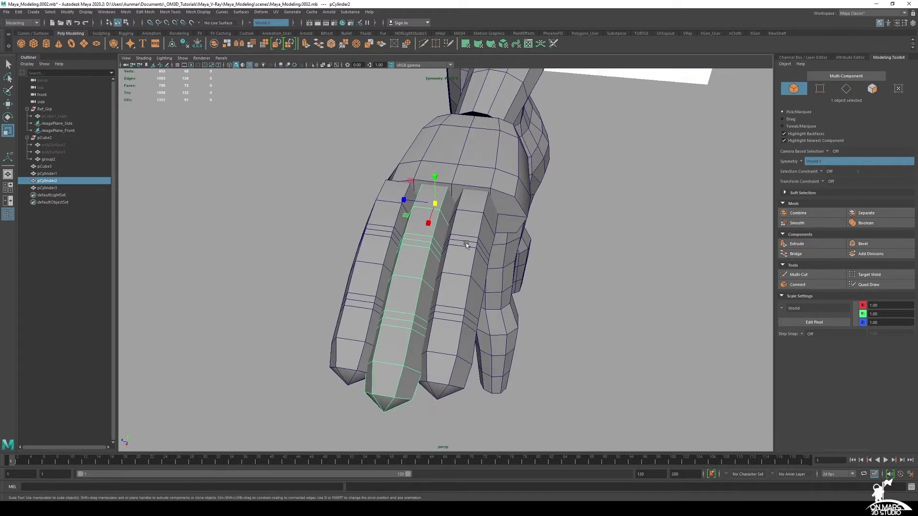
- Duplicate the ring finger and move the copy along Z to the palm's far side as the little finger
click(462, 263)
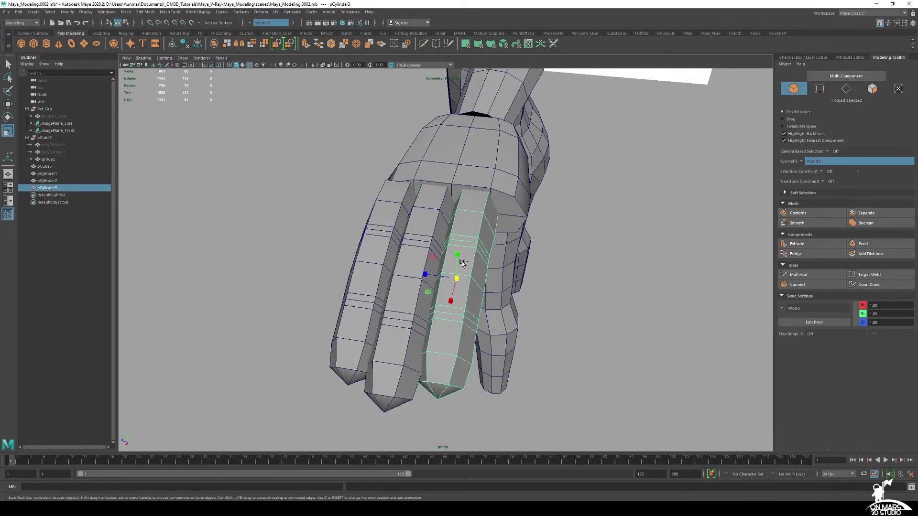
click(417, 249)
click(480, 262)
key(ctrl+d)
key(w)
drag(440, 283, 480, 281)
key(r)
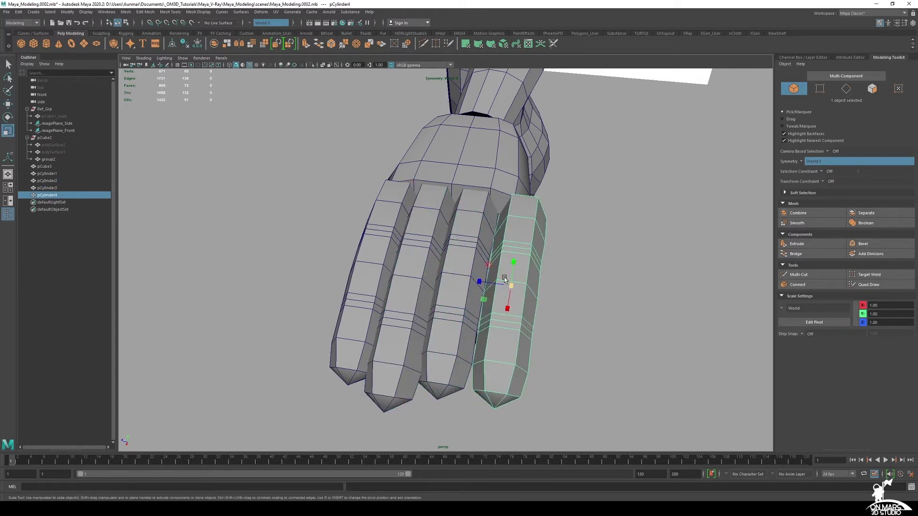
- Set the little finger's pivot at its base, scale the finger down and position it along Z at the palm's edge
key(d)
alt+drag(505, 278, 533, 244)
key(d)
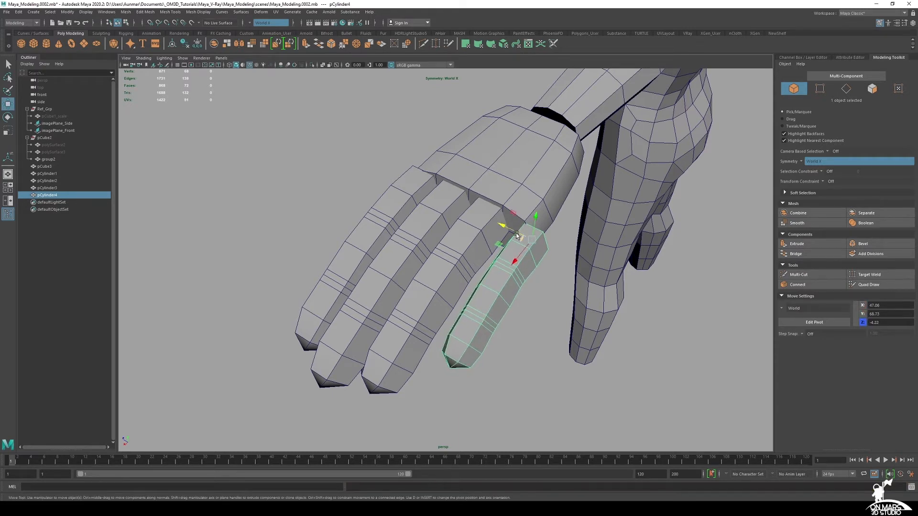
key(w)
alt+drag(451, 251, 476, 281)
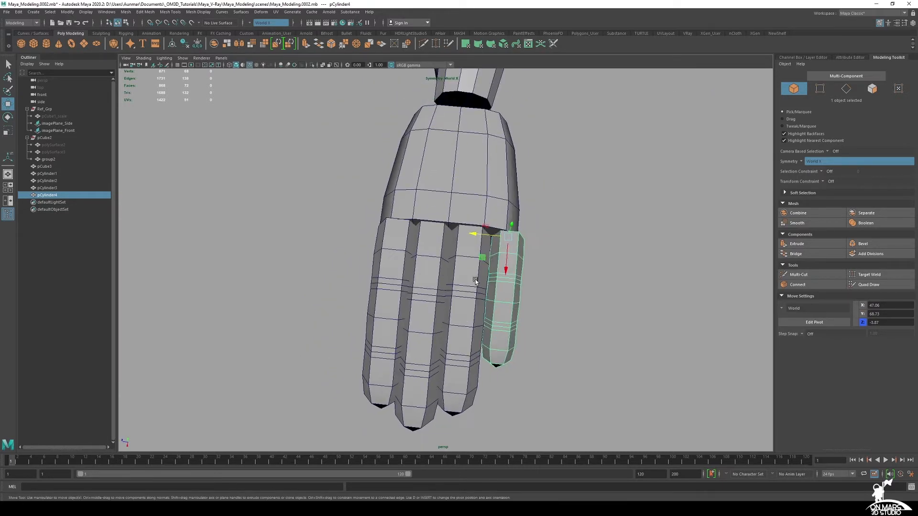
drag(476, 236, 480, 236)
- Shift the ring finger toward the little finger and the index finger outward along Z to spread the fingers evenly
click(469, 268)
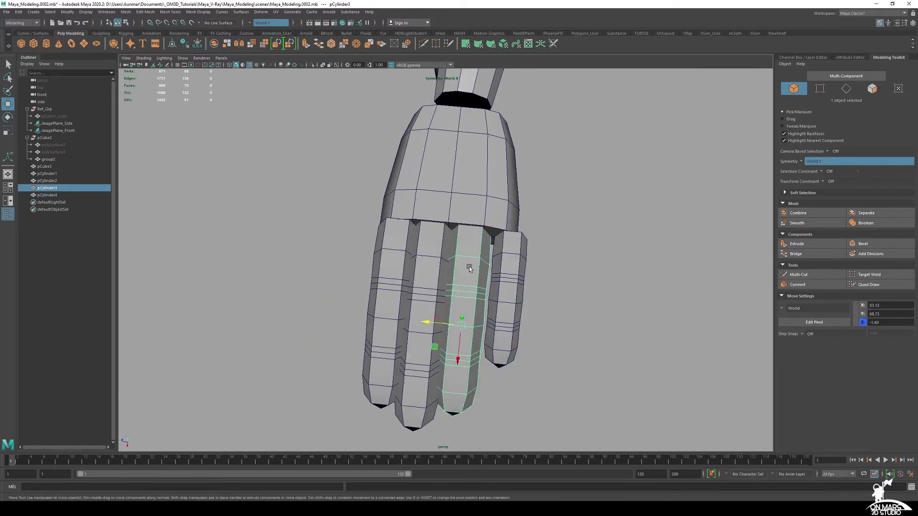
drag(434, 322, 436, 321)
click(379, 288)
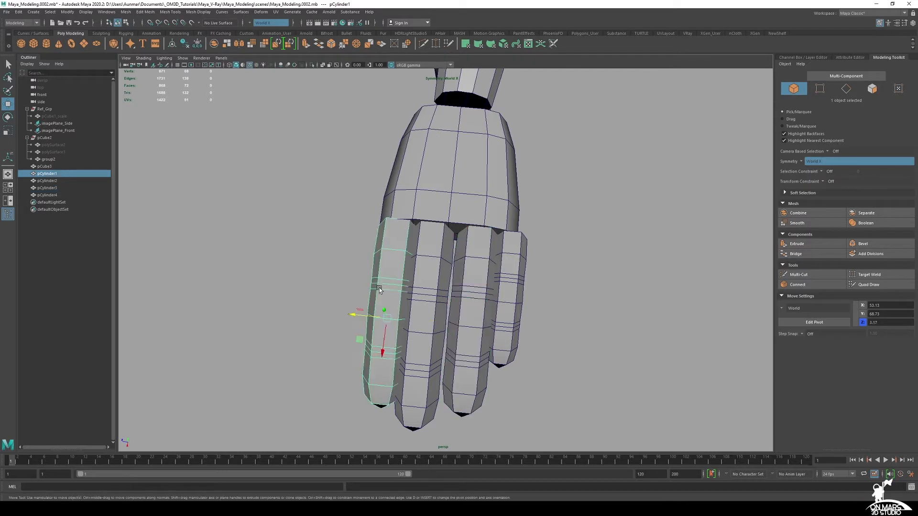
drag(348, 308, 341, 317)
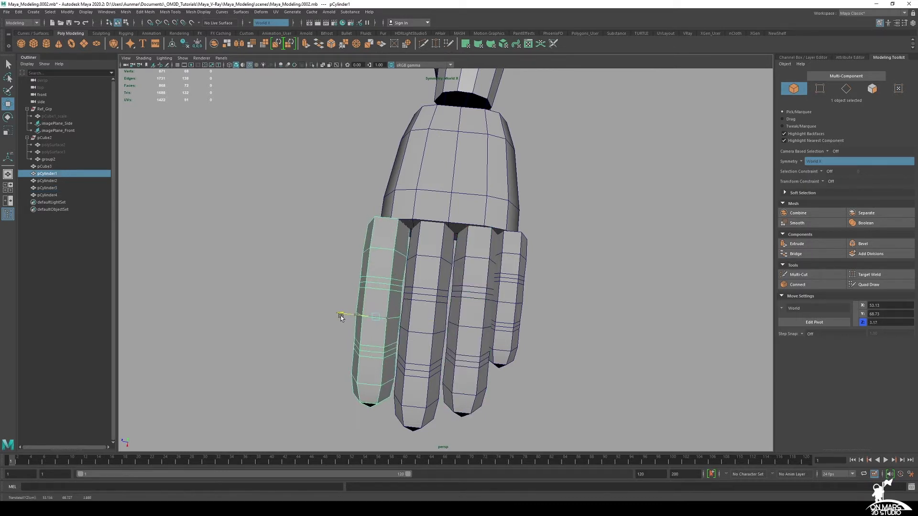
- Nudge the ring finger toward the middle finger along Z and the little finger toward the ring finger
click(479, 279)
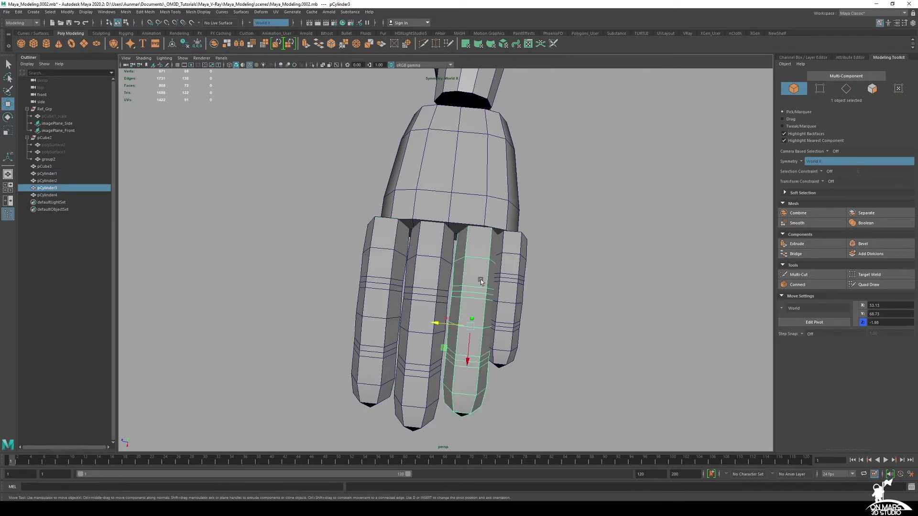
drag(443, 327, 442, 327)
click(515, 290)
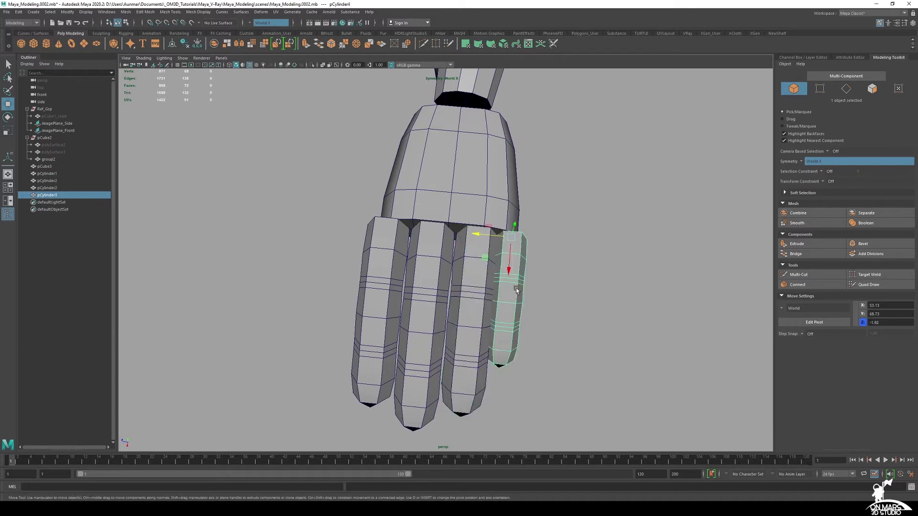
drag(476, 235, 481, 229)
- Select all four fingers and group them together
click(480, 179)
alt+drag(479, 178, 548, 176)
key(space)
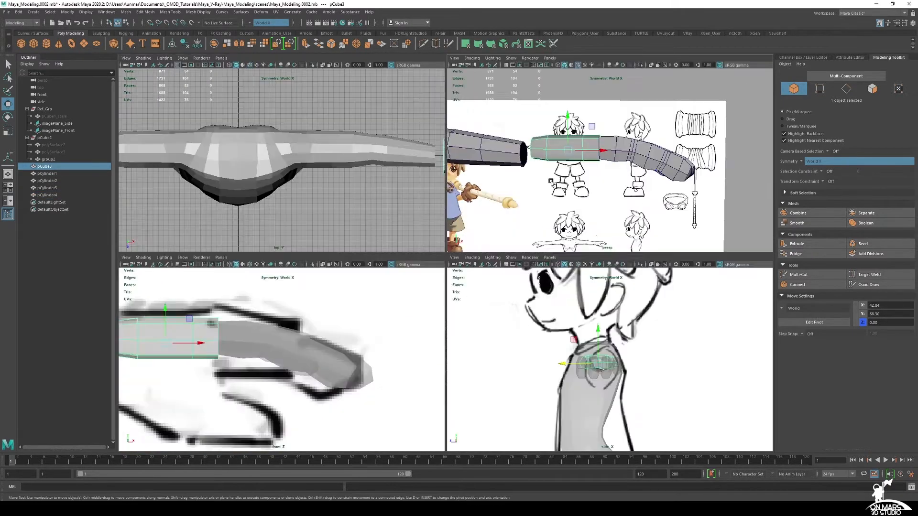
click(372, 375)
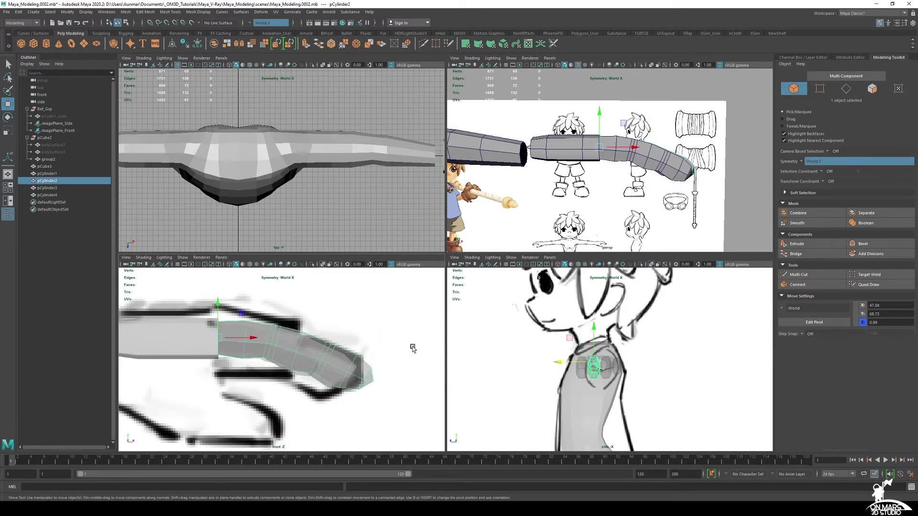
alt+drag(657, 161, 638, 106)
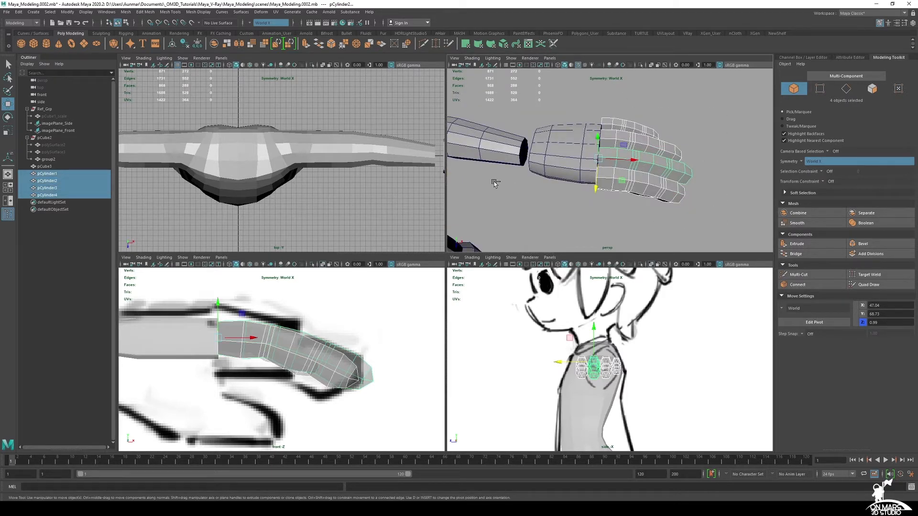
key(ctrl+g)
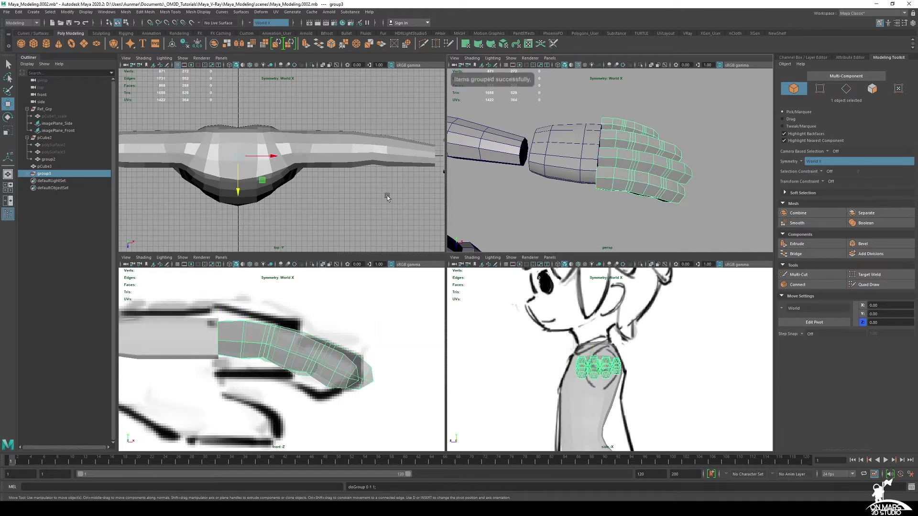
- Center the pivot of the finger group
key(r)
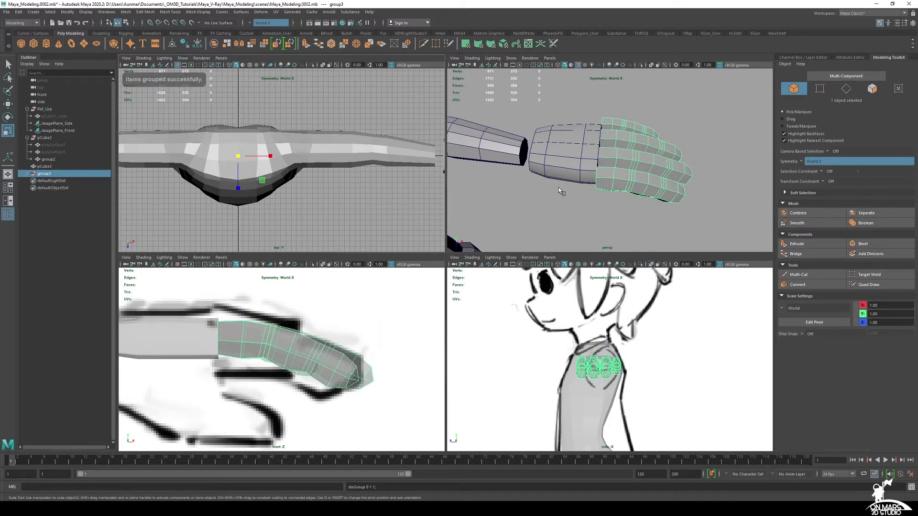
alt+drag(614, 187, 505, 202)
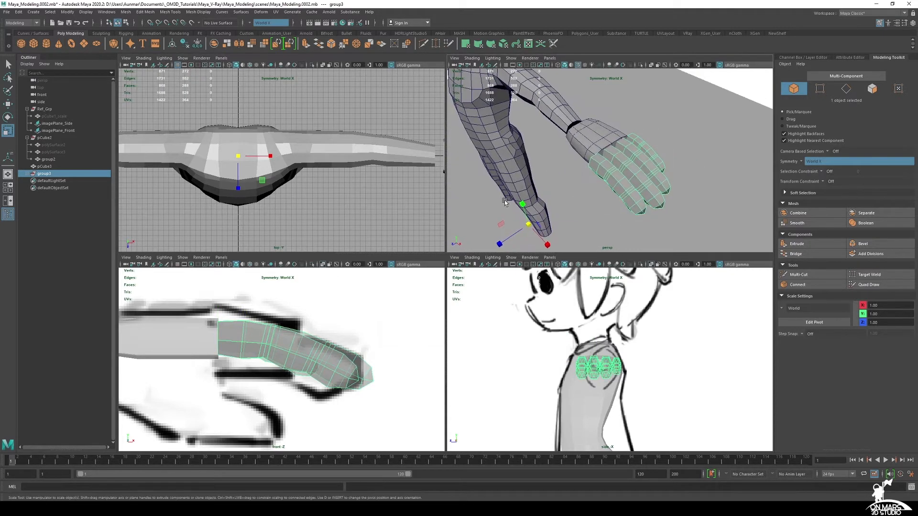
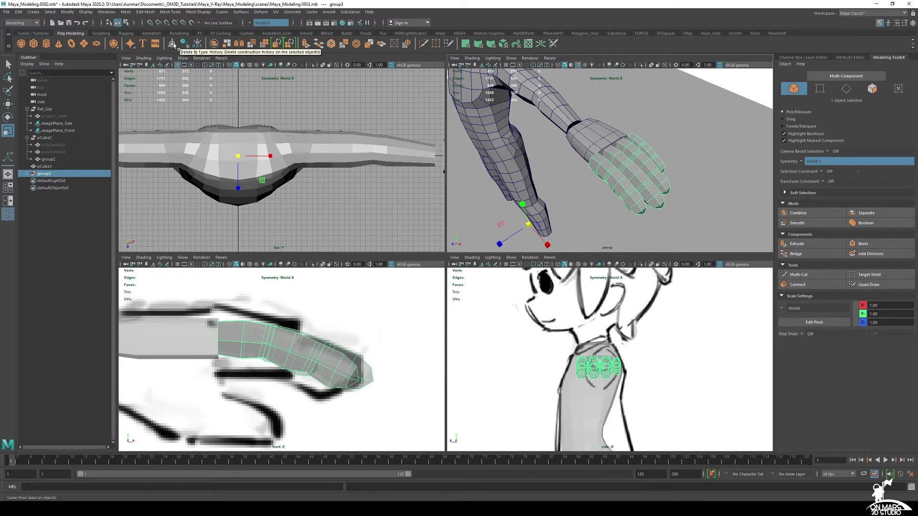
click(172, 44)
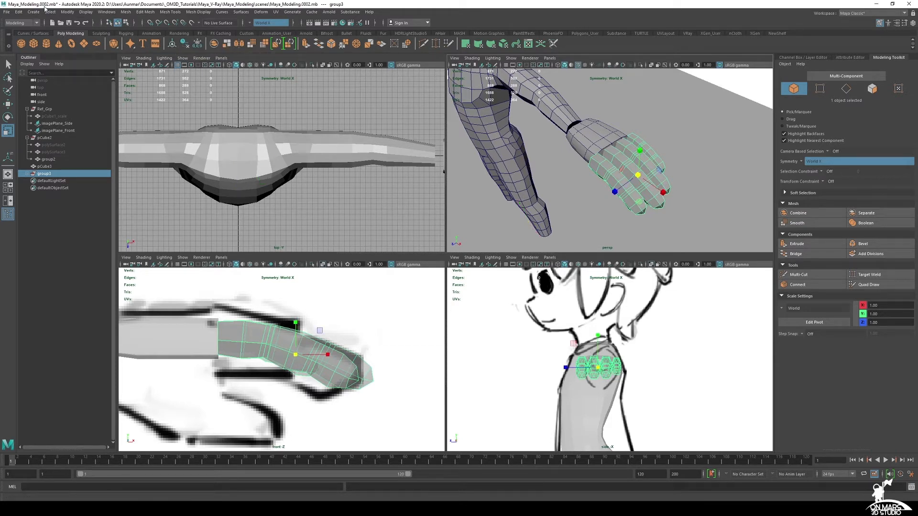
click(66, 12)
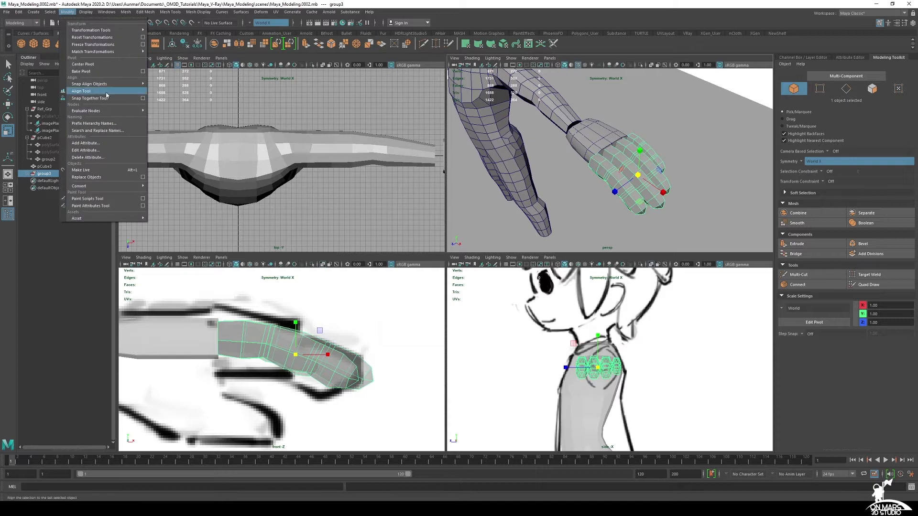
click(91, 64)
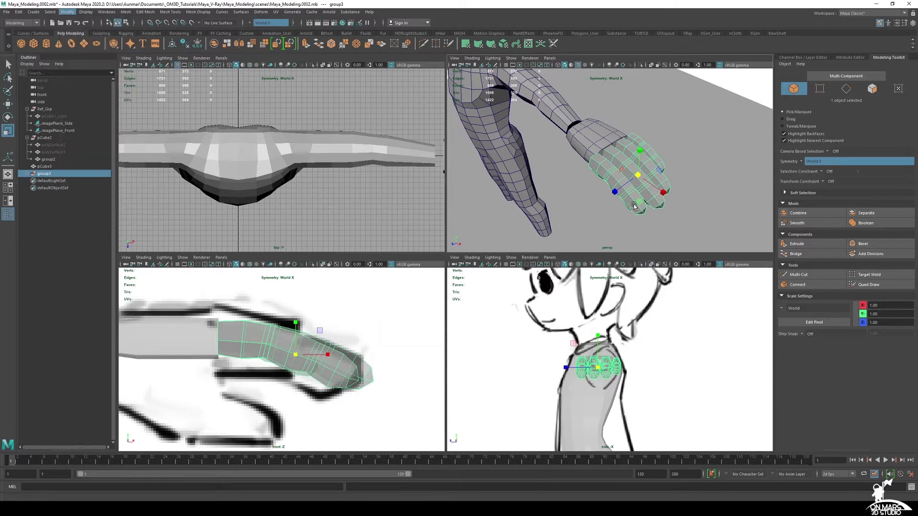
shift+right_click(607, 147)
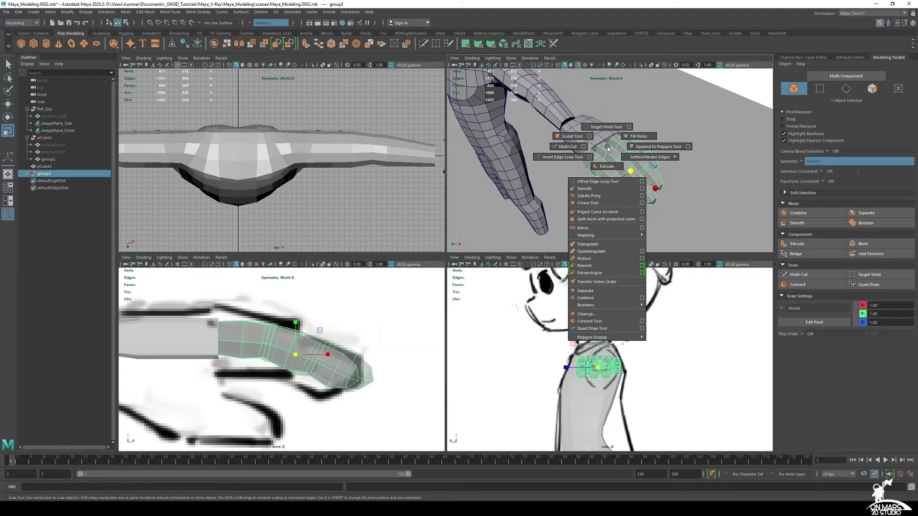
shift+right_click(608, 147)
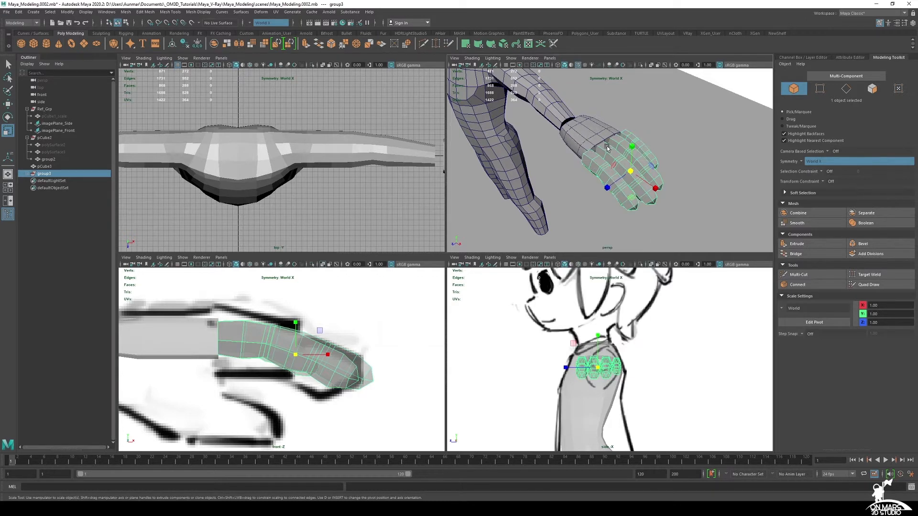
key(space)
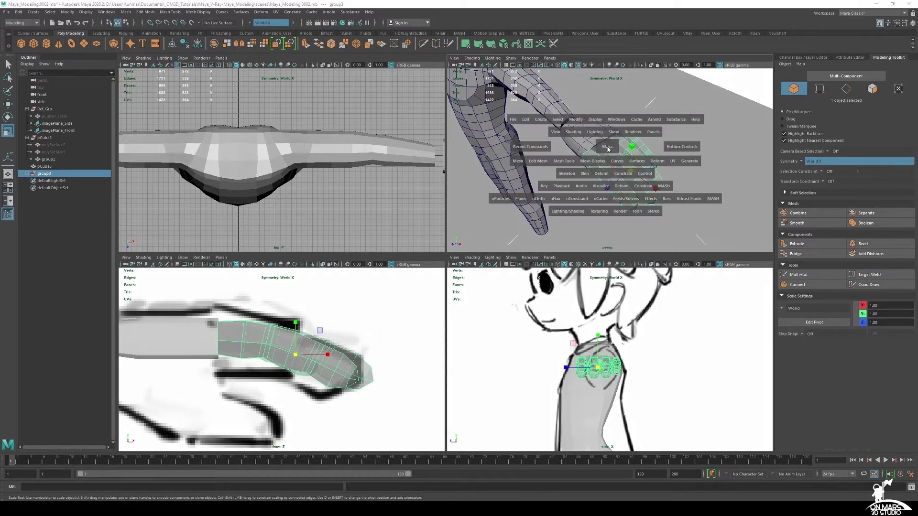
click(577, 123)
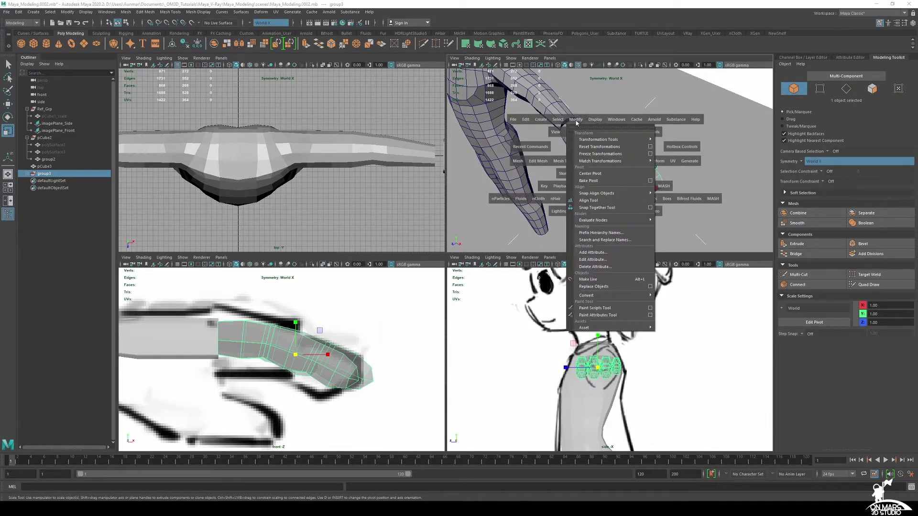
click(589, 173)
- Scale the finger group down slightly and move it to fit inside the drawn hand in the front view, starting at the palm's end
alt+drag(589, 174, 615, 166)
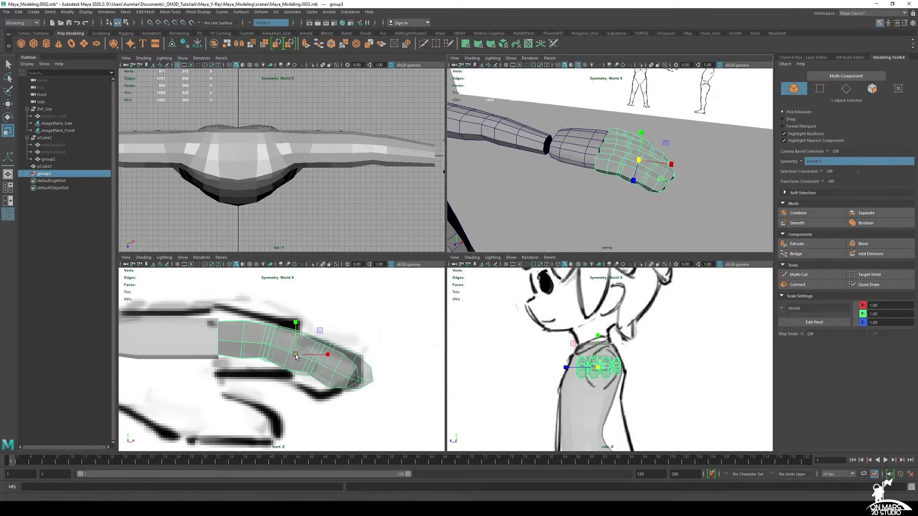
mouse_move(296, 356)
mouse_down()
mouse_move(282, 348)
mouse_move(287, 356)
mouse_up()
key(w)
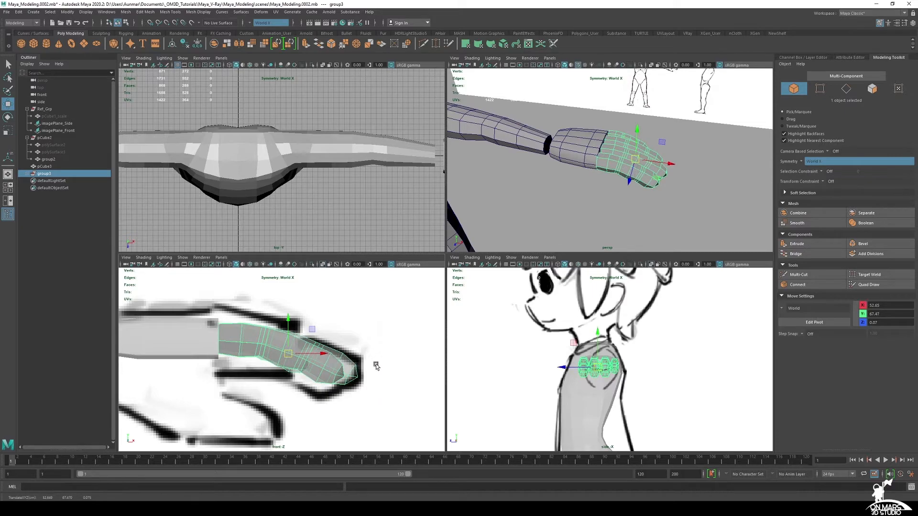
- Select the two vertex rows at the palm's finger end and scale them slightly wider along Z to match the finger row
alt+drag(715, 192, 623, 143)
key(space)
alt+drag(445, 178, 469, 191)
click(452, 187)
right_drag(465, 170, 423, 164)
alt+drag(424, 165, 428, 174)
drag(578, 261, 335, 185)
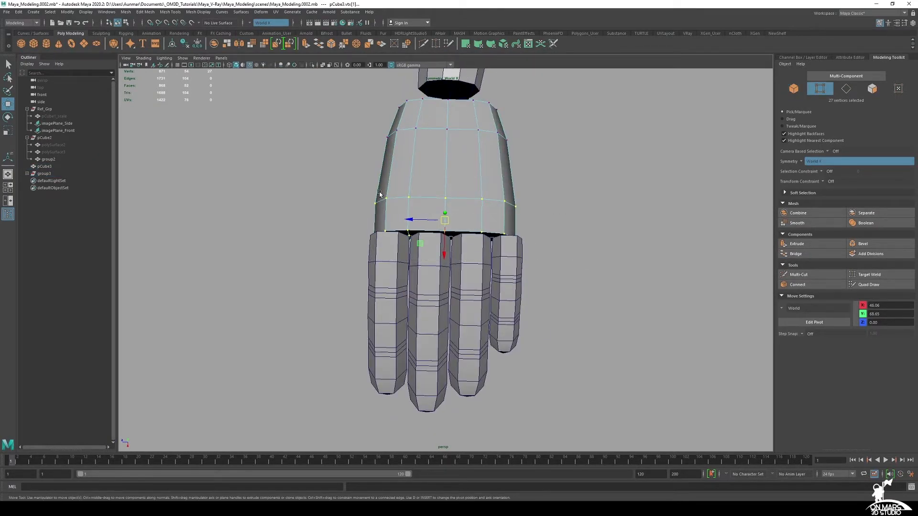
scroll(407, 208, up, 2)
alt+drag(429, 213, 428, 217)
alt+middle_drag(430, 219, 445, 246)
scroll(445, 246, up, 1)
key(r)
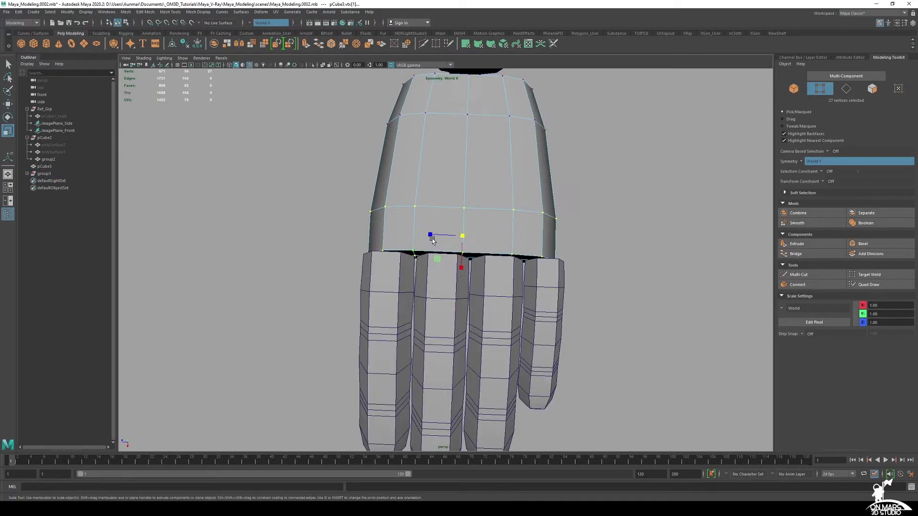
drag(432, 235, 426, 236)
alt+drag(426, 236, 487, 230)
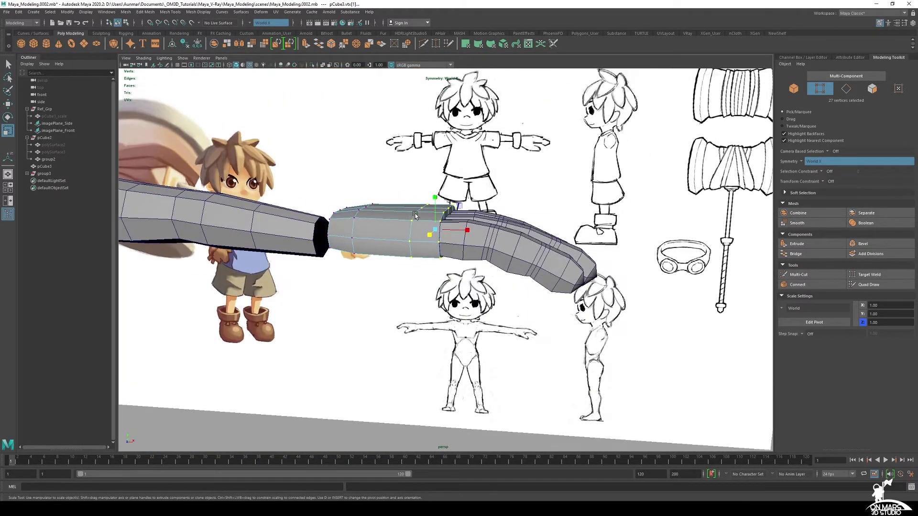
- Return the palm to object mode and examine how palm and fingers line up with the reference in the front and perspective views
right_drag(396, 218, 415, 206)
alt+drag(433, 218, 404, 196)
key(space)
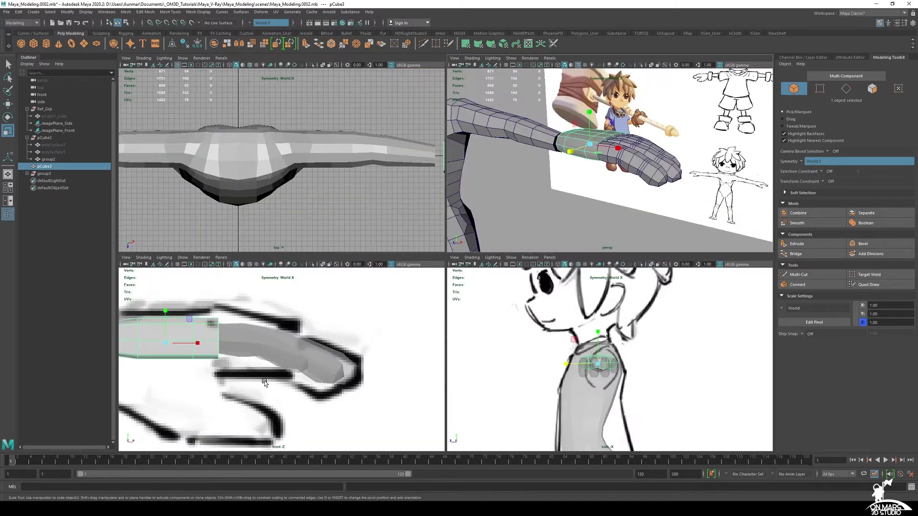
key(space)
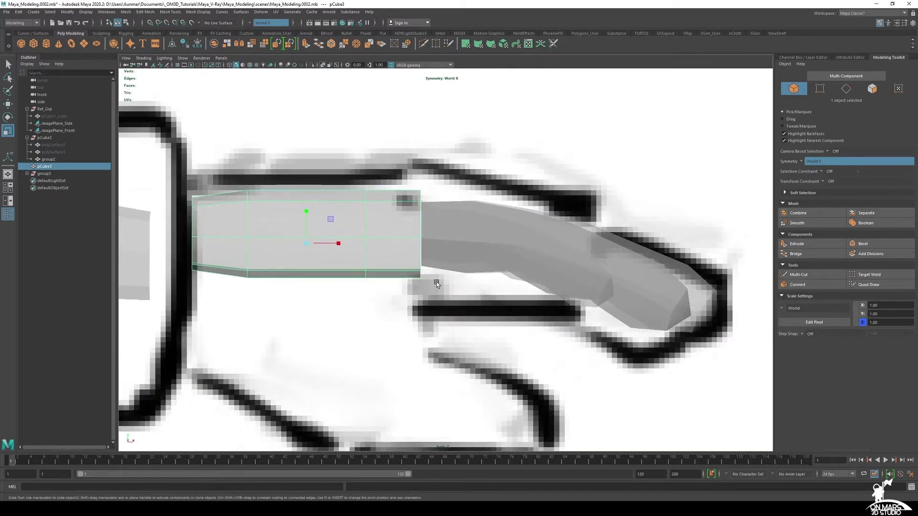
key(space)
key(space)
alt+drag(554, 201, 429, 228)
alt+drag(515, 231, 468, 237)
scroll(473, 235, up, 2)
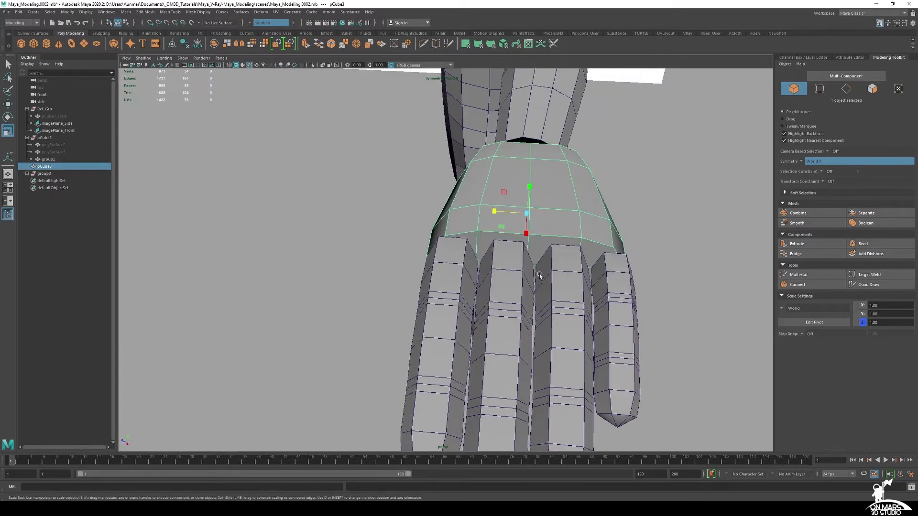
alt+drag(540, 276, 459, 189)
click(553, 230)
- Select the palm's end row of vertices and move it back along X, away from the finger bases
click(449, 180)
right_drag(455, 180, 420, 180)
alt+drag(474, 205, 526, 239)
drag(455, 125, 455, 126)
scroll(455, 126, up, 2)
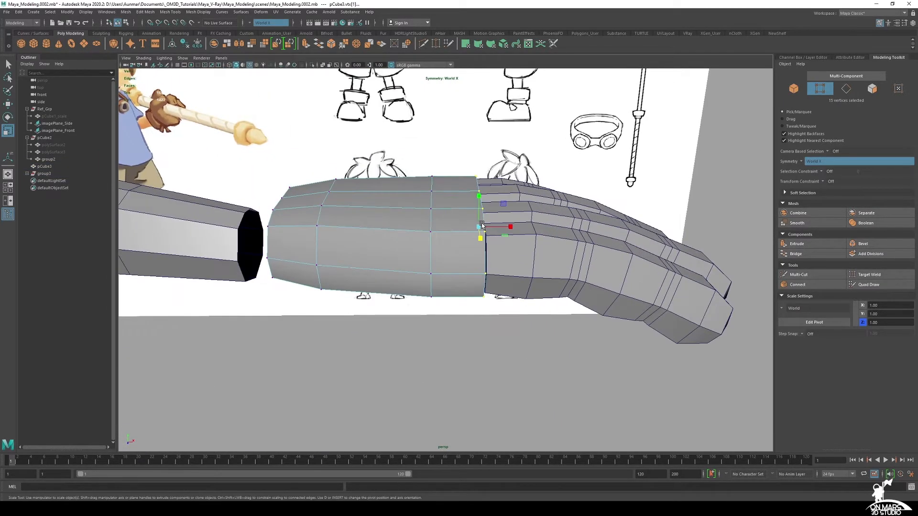
key(w)
drag(504, 228, 423, 256)
key(q)
- Extrude the two palm end faces behind the index finger toward it, with an offset of 0.1
right_drag(500, 196, 501, 221)
alt+drag(535, 282, 440, 268)
click(369, 235)
shift+click(371, 262)
shift+right_click(397, 264)
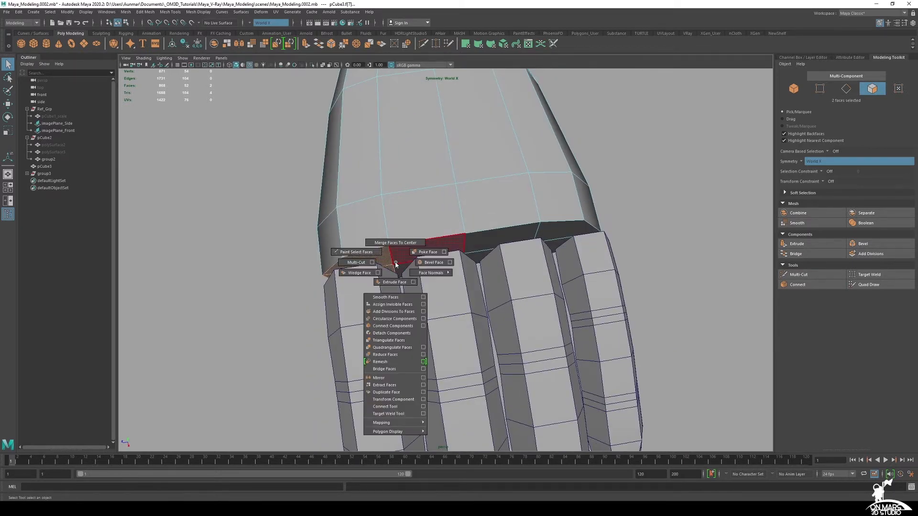
click(394, 278)
alt+drag(393, 278, 412, 302)
alt+drag(412, 303, 621, 282)
alt+drag(425, 250, 349, 268)
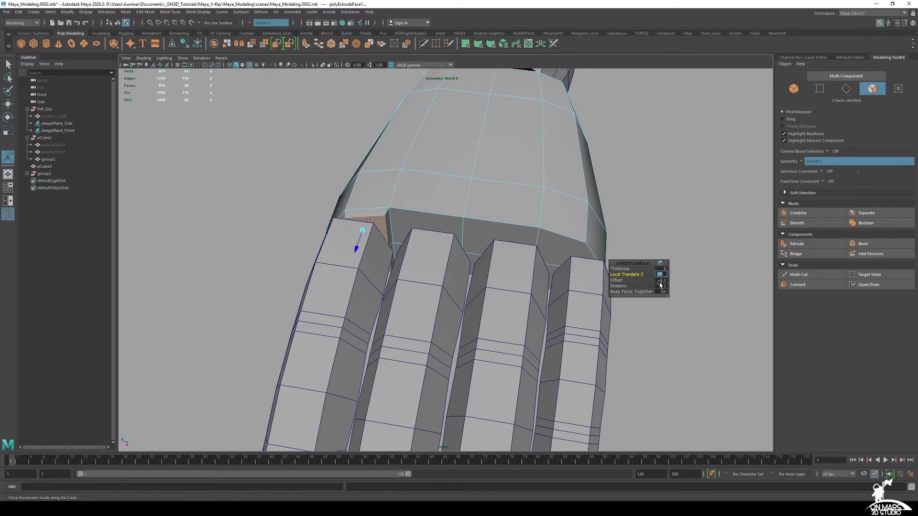
alt+drag(446, 276, 416, 249)
- Extrude the two palm end faces behind the middle finger with a Local Translate Z of 0.2 and a slight inset
key(q)
click(408, 237)
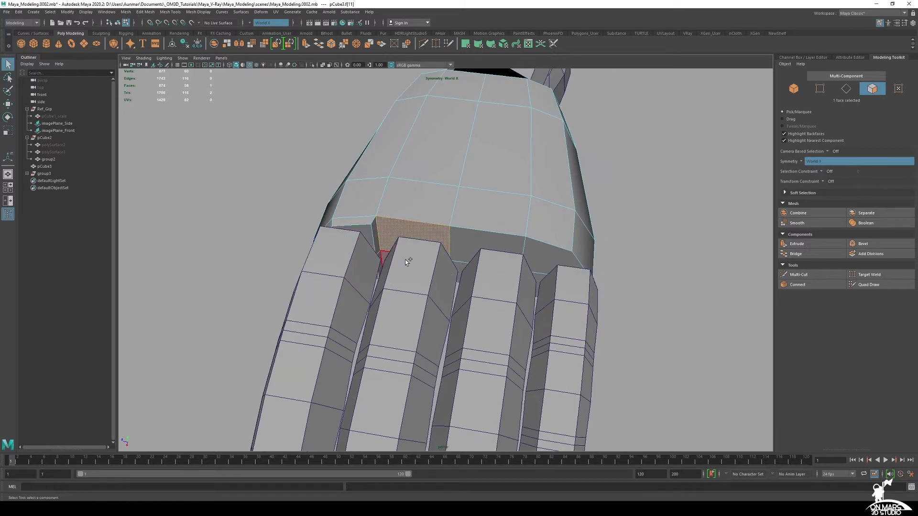
key(ctrl+e)
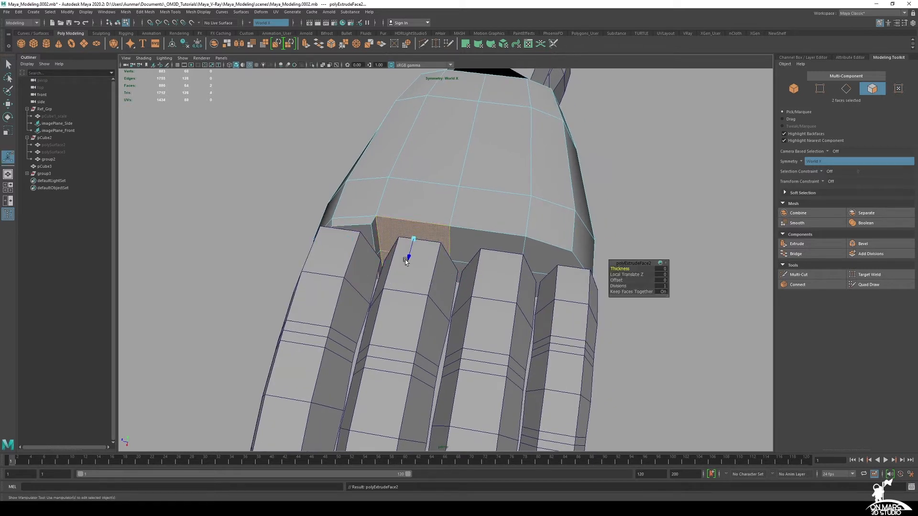
click(661, 274)
text(.2)
key(Tab)
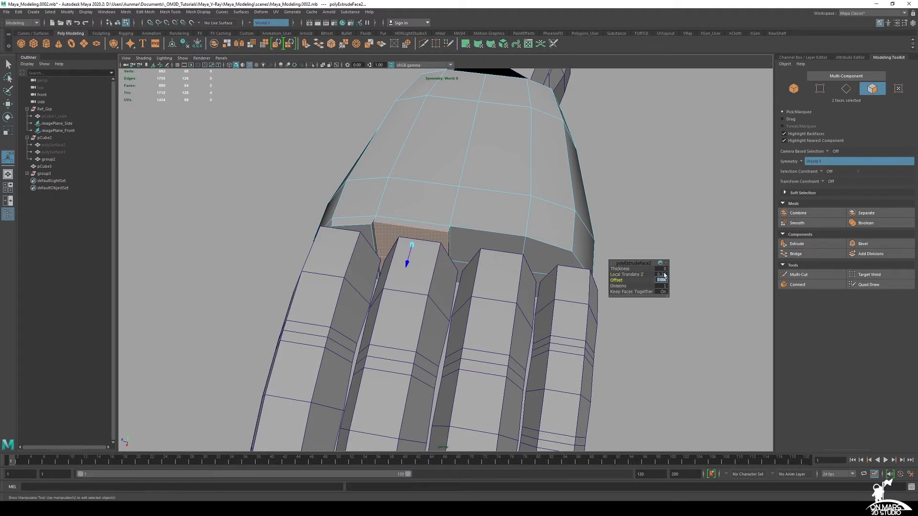
key(Tab)
alt+middle_drag(488, 246, 468, 241)
- Extrude the two palm end faces behind the ring finger outward, with an offset of 0.1
key(q)
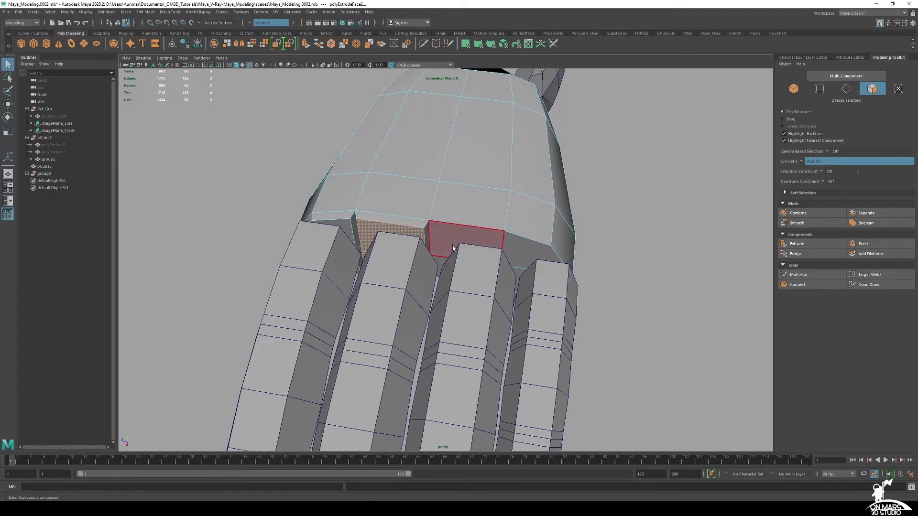
click(454, 247)
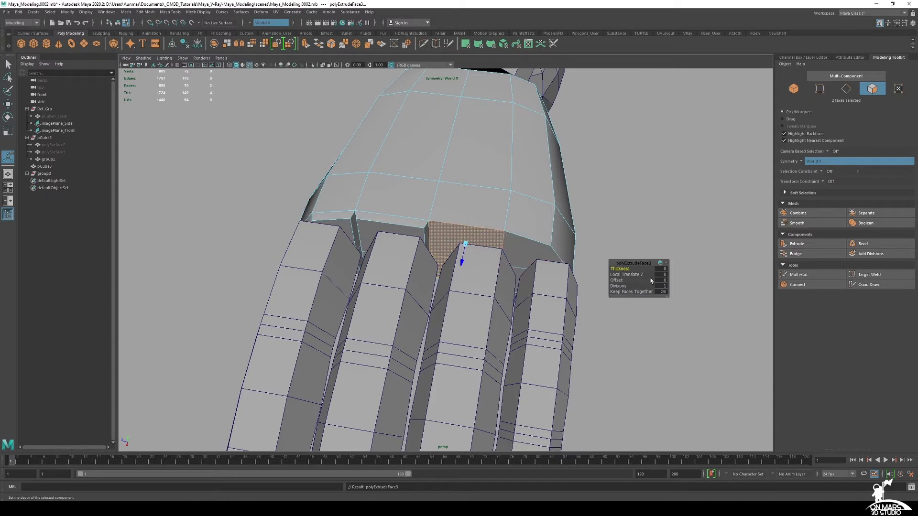
click(662, 274)
key(Tab)
text(.1)
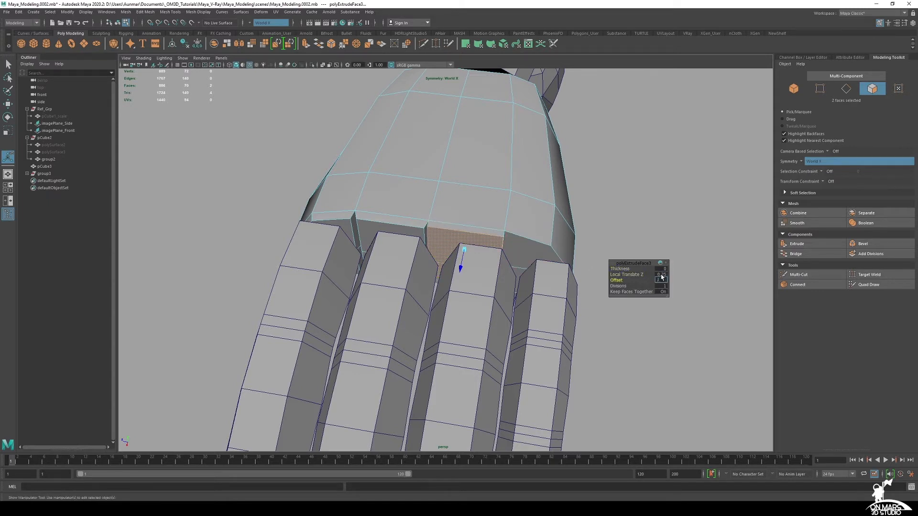
key(Tab)
alt+middle_drag(538, 242, 466, 216)
- Extrude the two palm end faces behind the little finger with a Local Translate Z of 0.25 and an offset of 0.1
key(q)
click(446, 221)
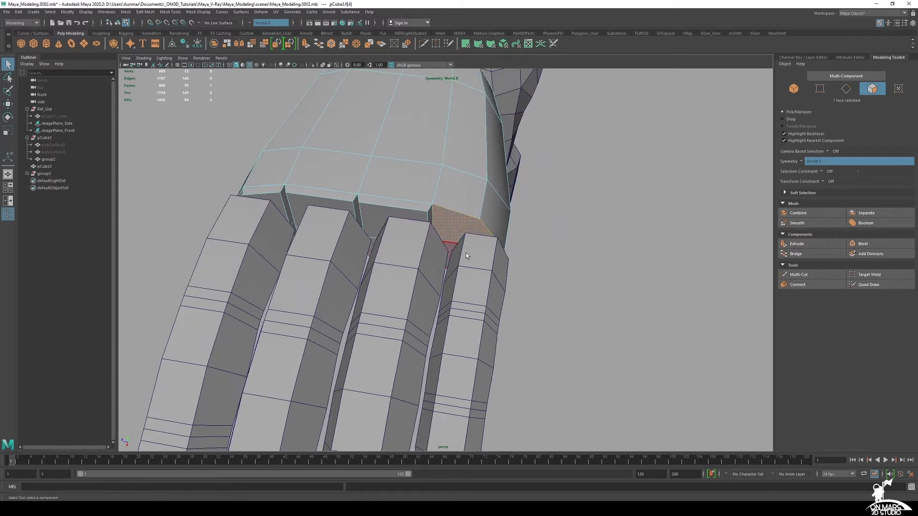
key(ctrl+e)
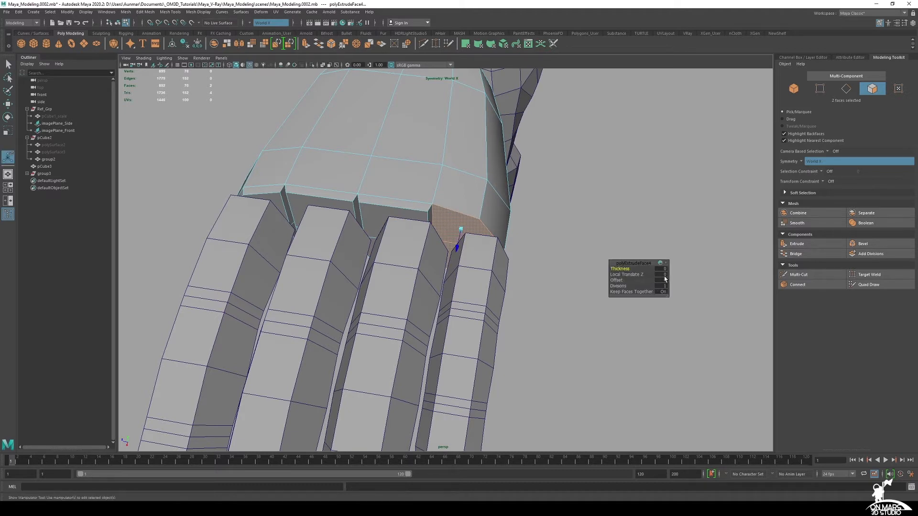
text(.25)
key(Tab)
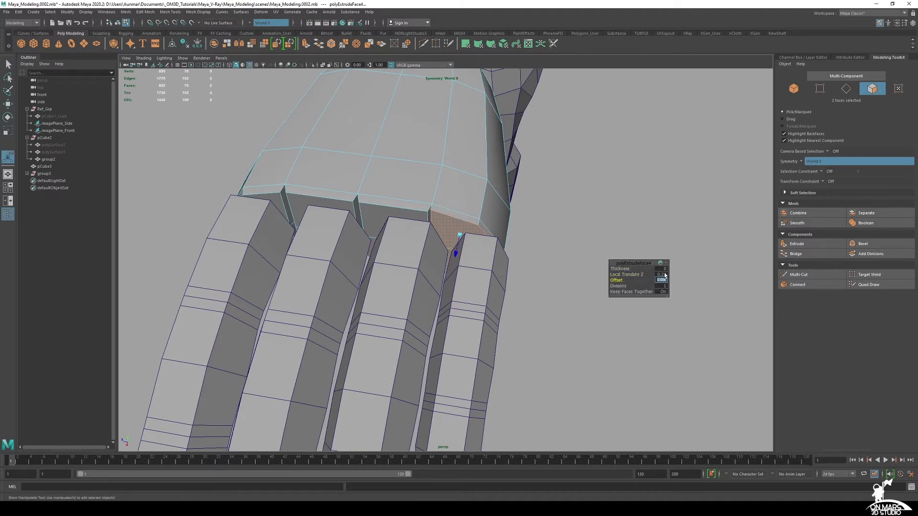
alt+drag(328, 226, 363, 223)
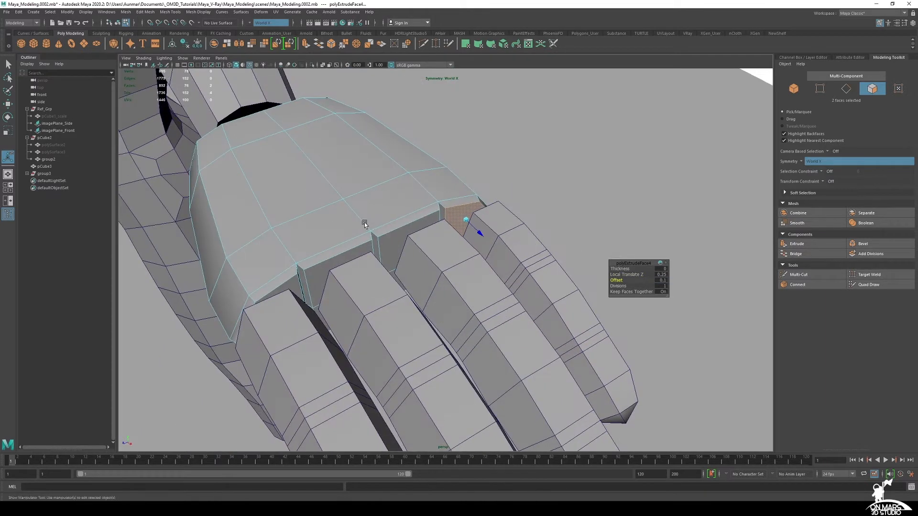
key(q)
- Select the extruded palm end faces behind all four fingers and delete them to leave openings
alt+drag(452, 242, 402, 236)
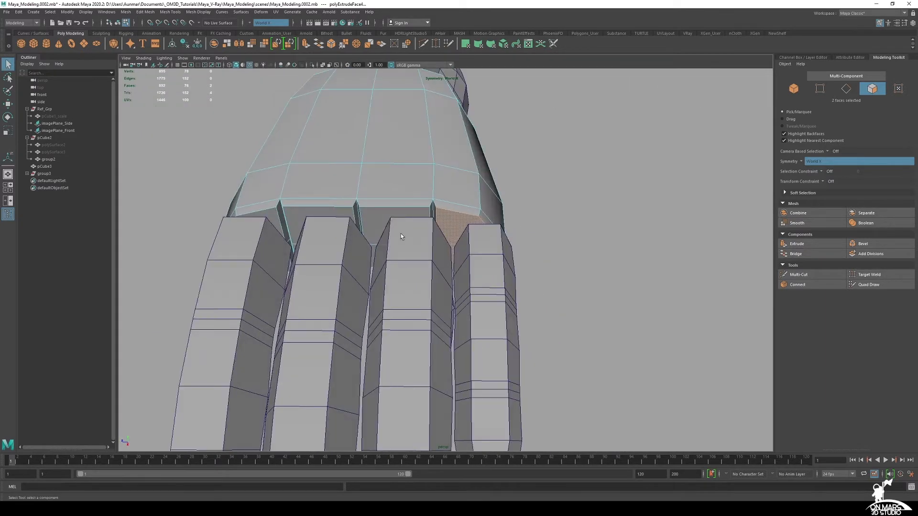
shift+click(380, 221)
shift+click(304, 223)
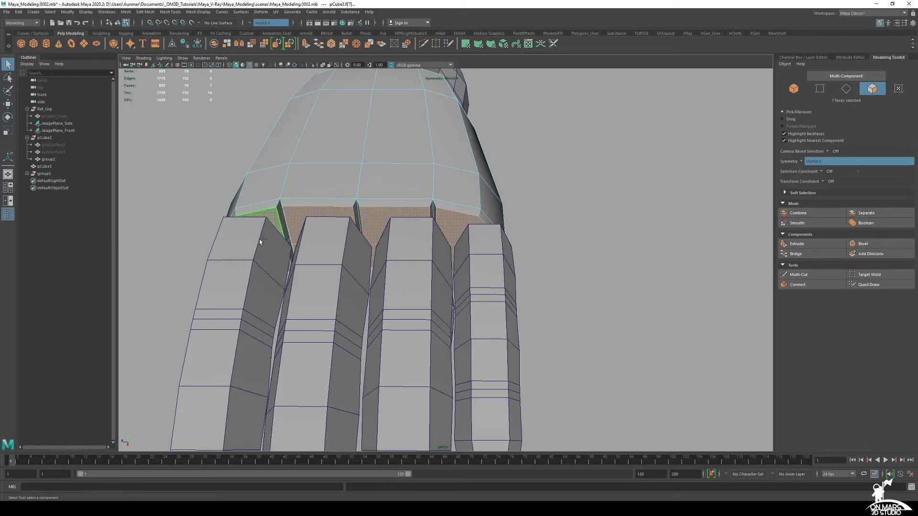
alt+drag(290, 276, 412, 201)
key(Delete)
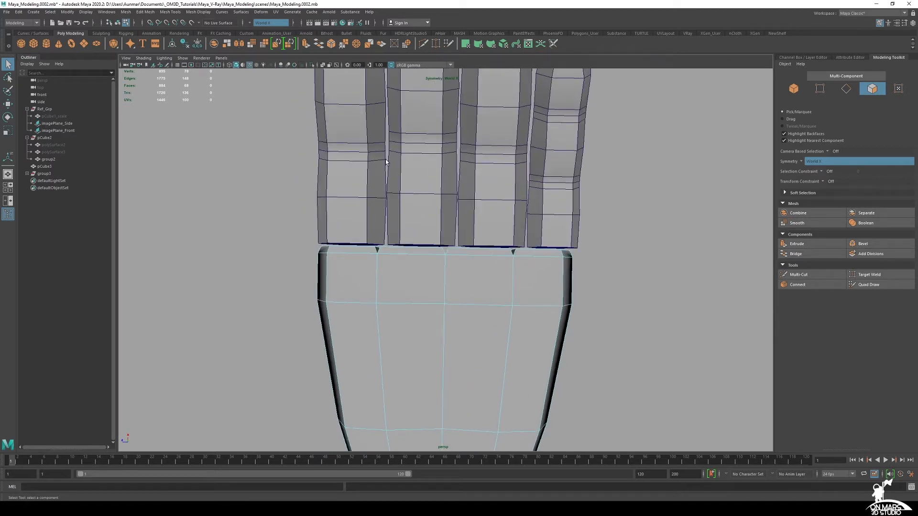
- Select the finger group and shift it along Z to line the fingers up with the palm openings
drag(369, 159, 327, 196)
click(44, 173)
key(w)
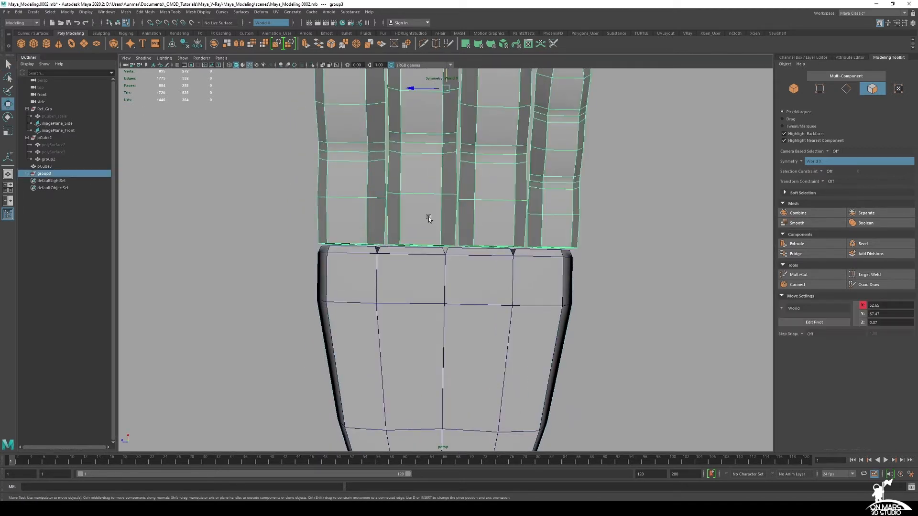
mouse_move(404, 92)
mouse_down()
mouse_move(412, 90)
mouse_move(404, 92)
mouse_up()
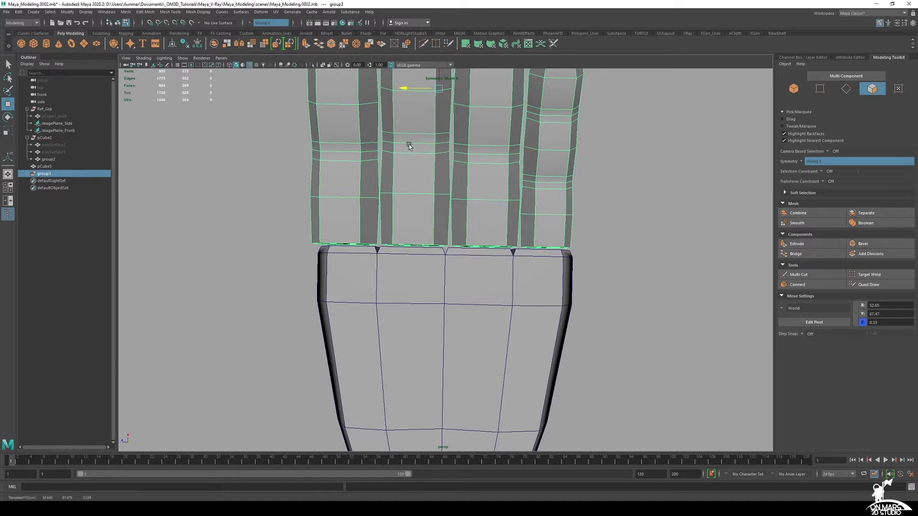
mouse_move(406, 90)
mouse_down()
mouse_move(464, 184)
mouse_move(432, 202)
mouse_move(445, 232)
mouse_up()
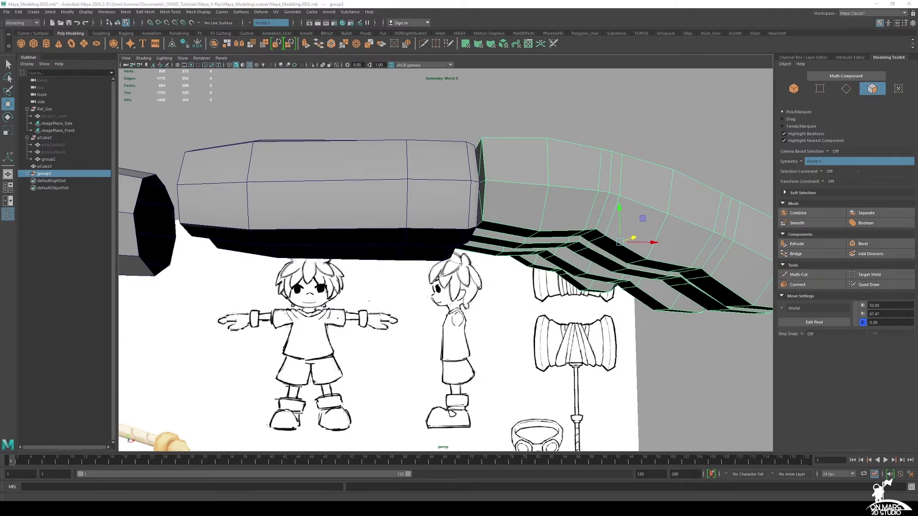
alt+drag(498, 272, 497, 322)
alt+drag(489, 228, 495, 231)
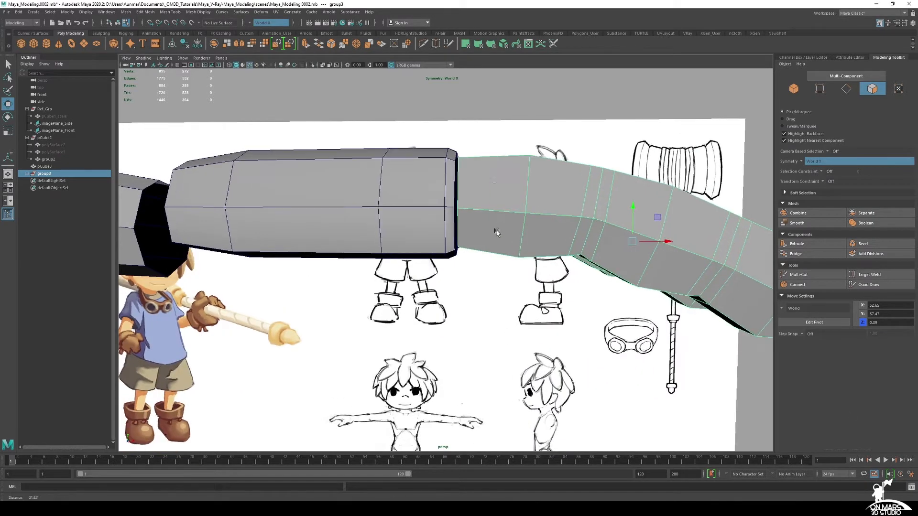
right_click(494, 187)
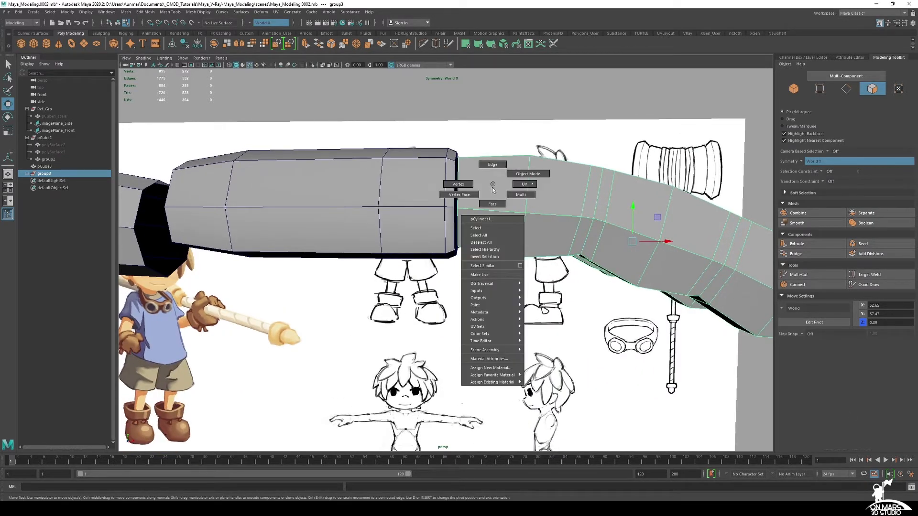
alt+drag(472, 202, 510, 190)
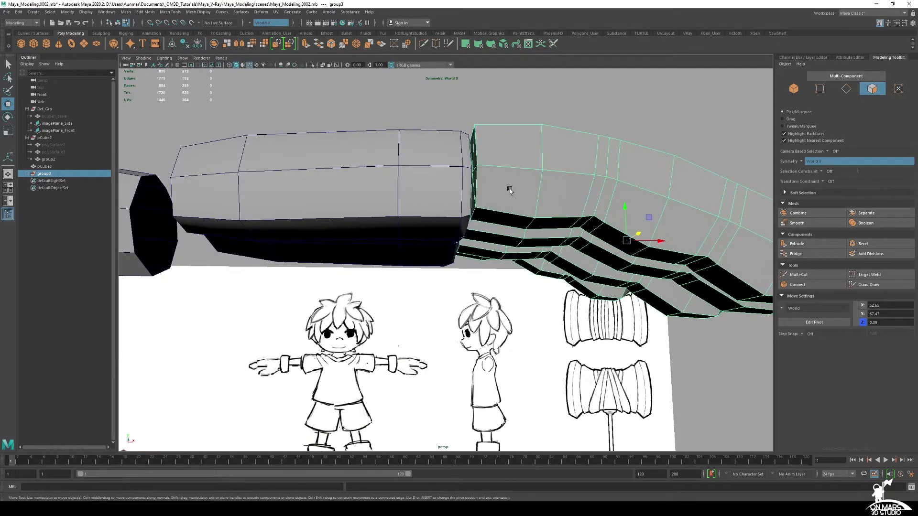
right_drag(496, 156, 500, 172)
alt+drag(534, 186, 483, 303)
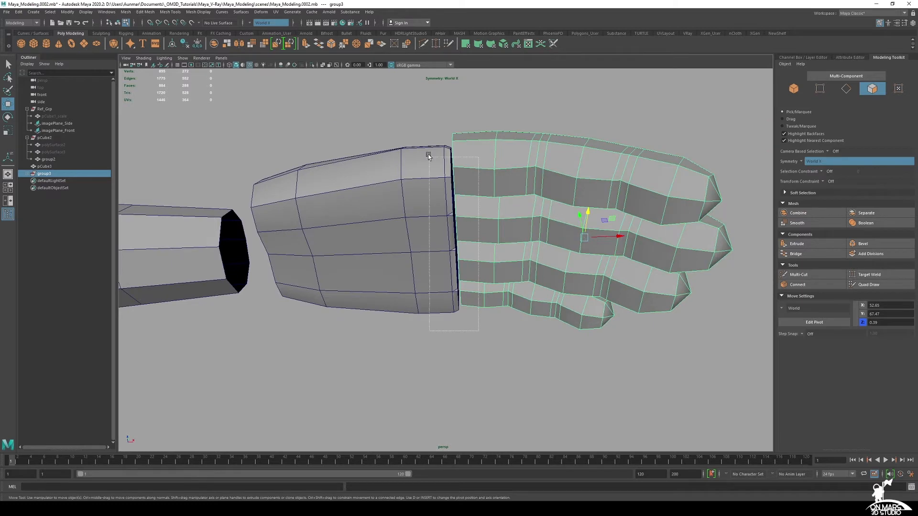
drag(429, 155, 493, 247)
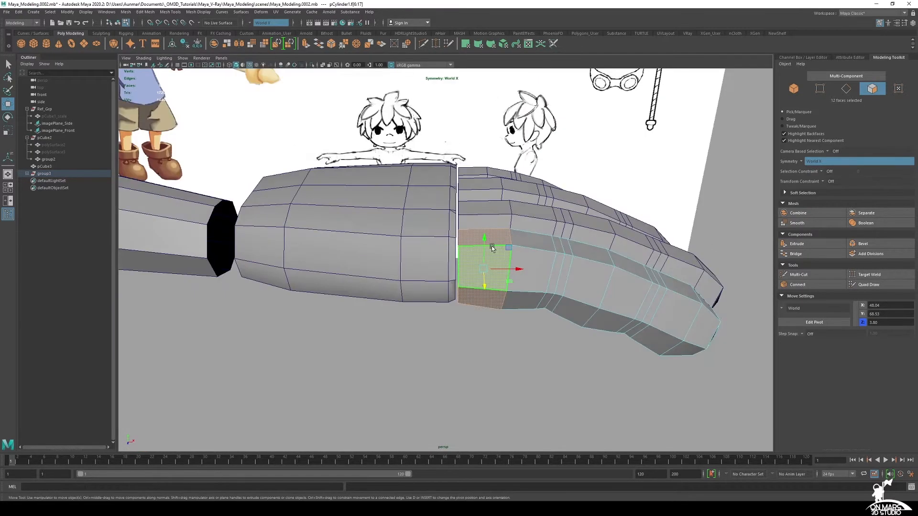
right_drag(492, 218, 516, 201)
- Select all four finger meshes together and switch them to face selection
alt+drag(514, 201, 514, 232)
click(484, 168)
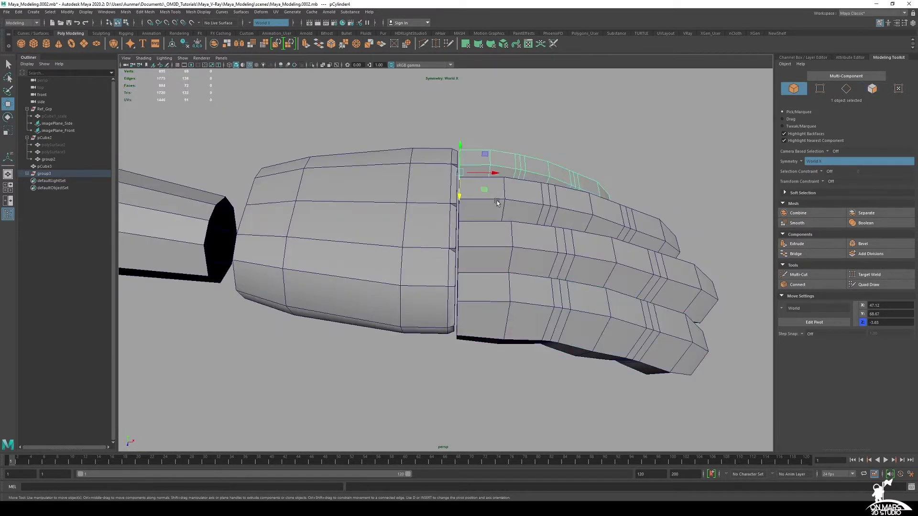
shift+click(498, 207)
shift+click(502, 251)
shift+click(504, 290)
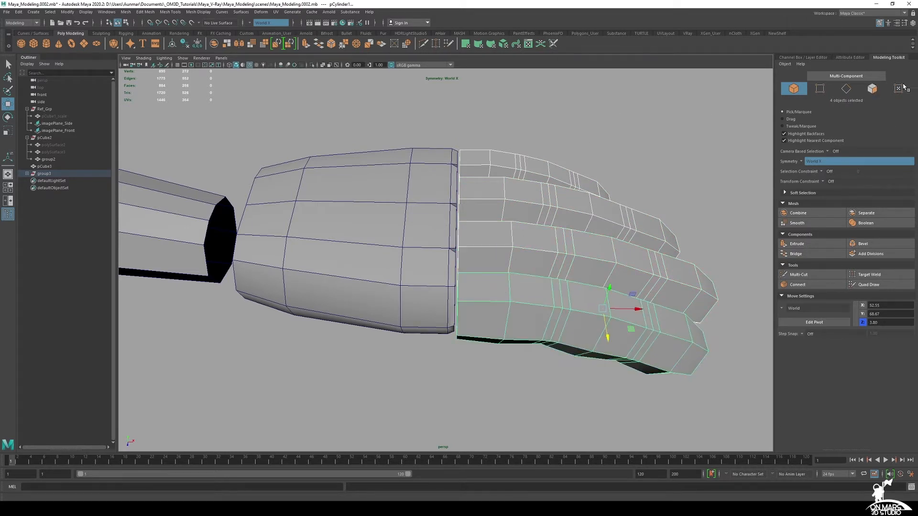
click(873, 89)
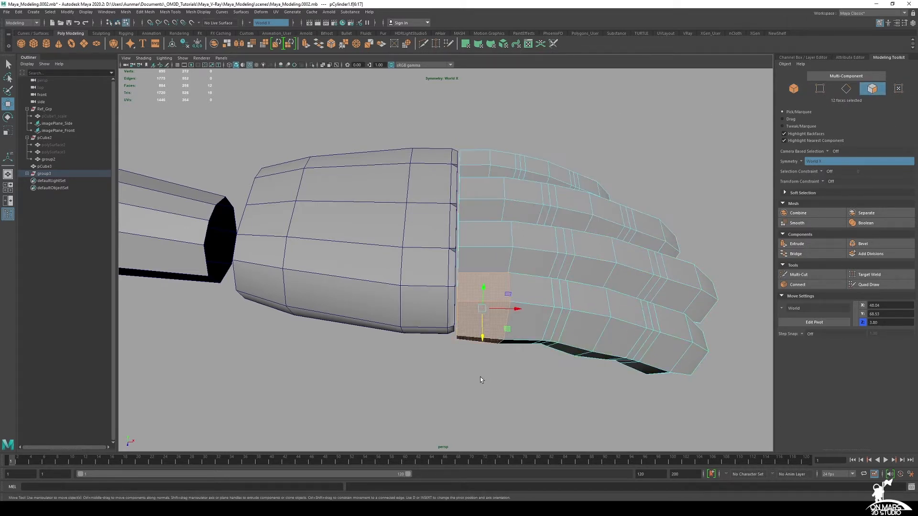
- Select only the base cap faces of the four fingers and delete them
drag(479, 377, 406, 100)
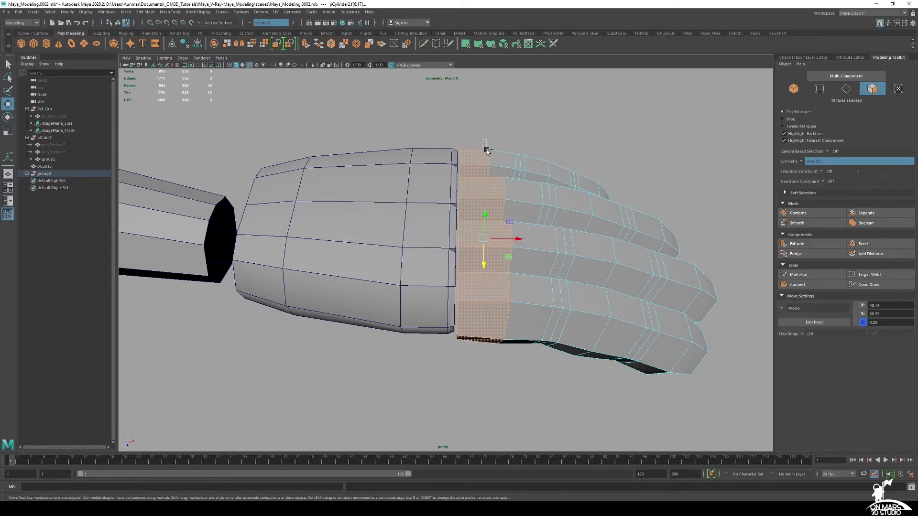
ctrl+drag(487, 151, 569, 420)
alt+drag(574, 248, 516, 217)
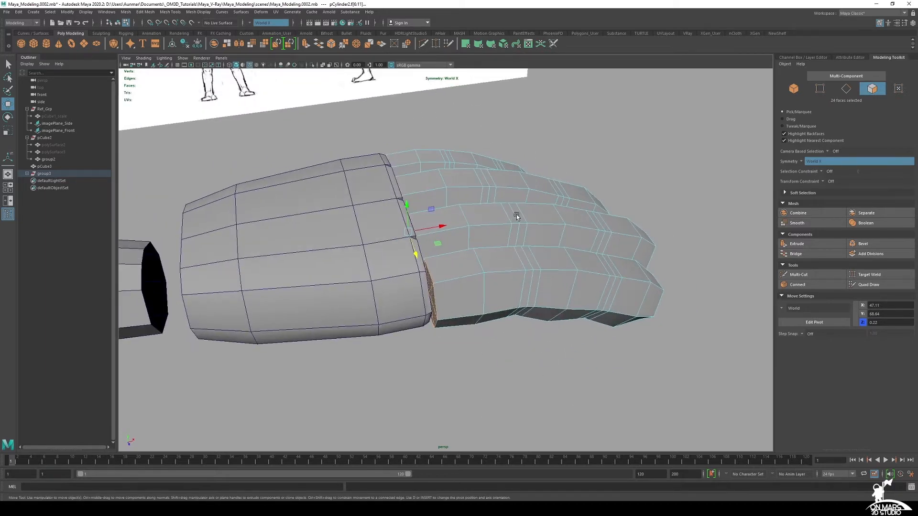
alt+drag(427, 277, 523, 201)
key(Delete)
- Return to object selection and isolate the palm together with the index finger
right_drag(352, 227, 405, 191)
shift+click(415, 242)
shift+click(465, 234)
shift+click(526, 239)
alt+drag(526, 239, 416, 286)
alt+drag(547, 209, 405, 242)
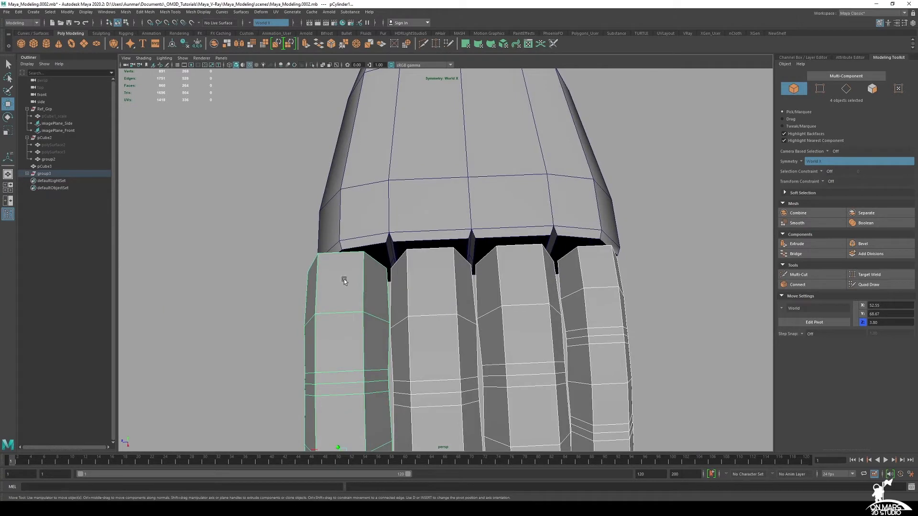
click(395, 200)
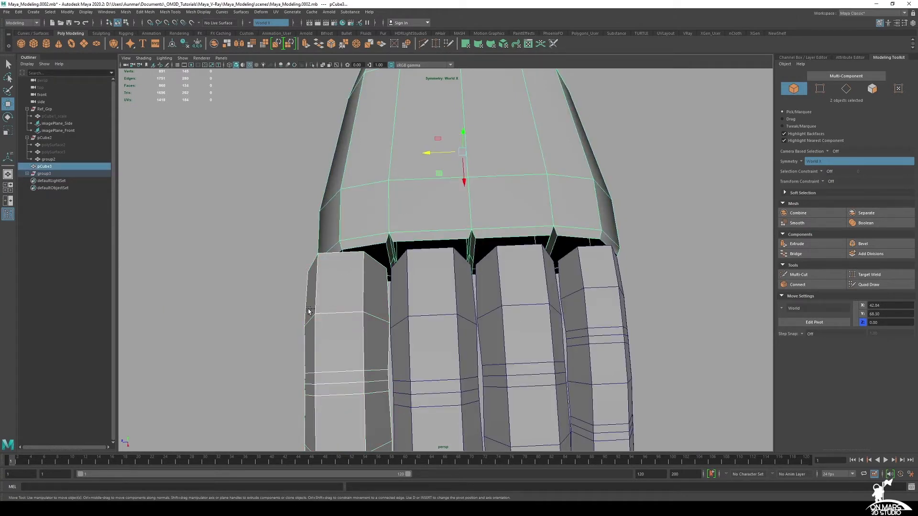
key(ctrl+1)
alt+drag(308, 311, 451, 225)
scroll(431, 191, up, 1)
- Snap three rim vertices of the palm's index opening onto the matching vertices of the index finger's base
click(431, 190)
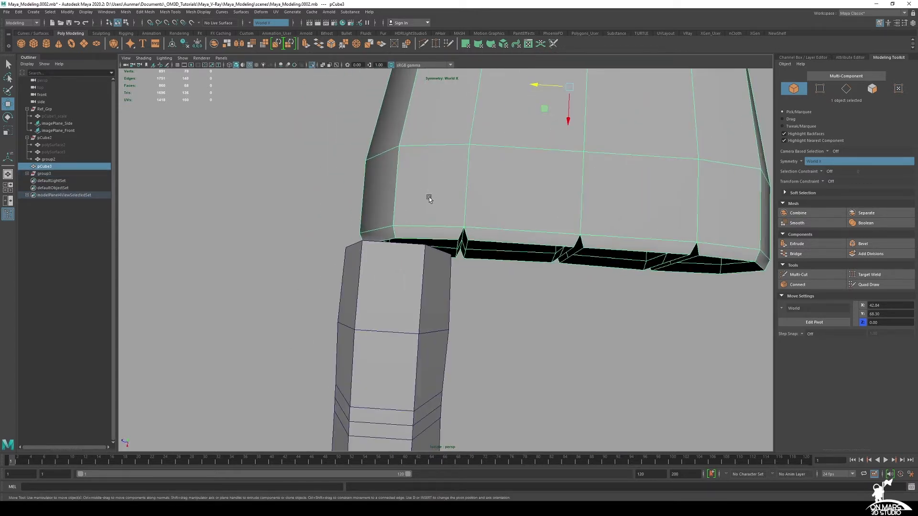
alt+drag(429, 197, 417, 206)
right_click(408, 194)
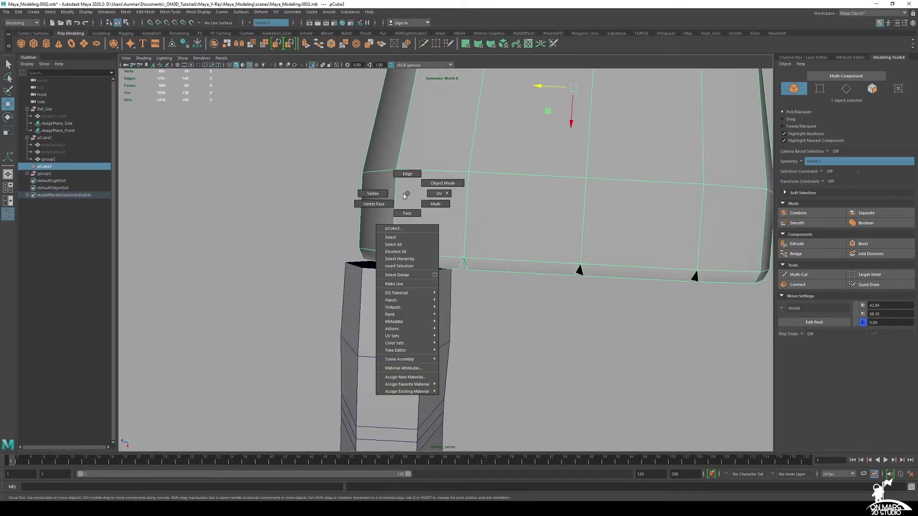
right_drag(404, 196, 381, 197)
alt+drag(381, 197, 428, 239)
click(539, 254)
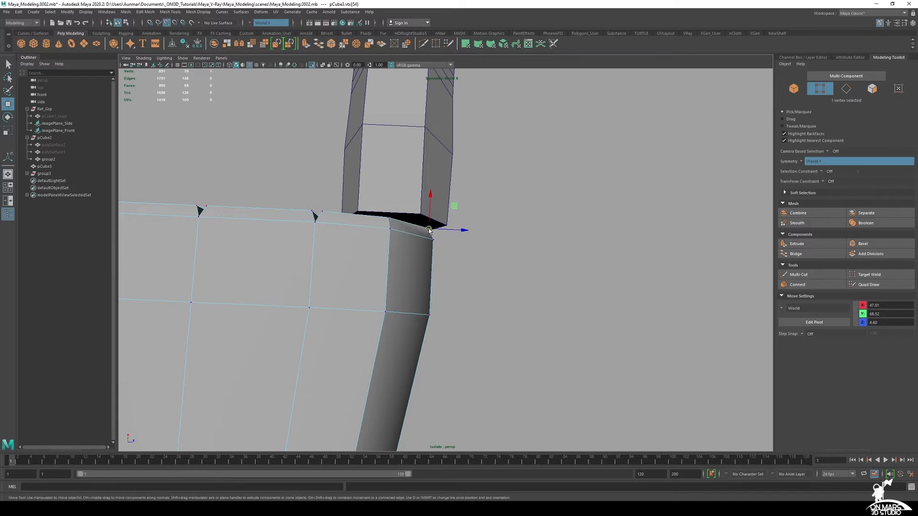
drag(429, 230, 446, 227)
click(387, 218)
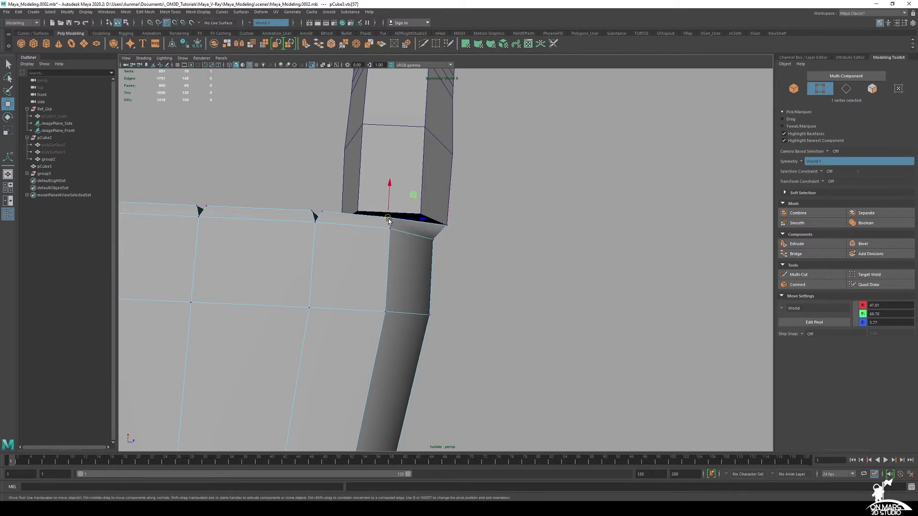
drag(388, 219, 419, 215)
click(324, 212)
drag(323, 213, 359, 212)
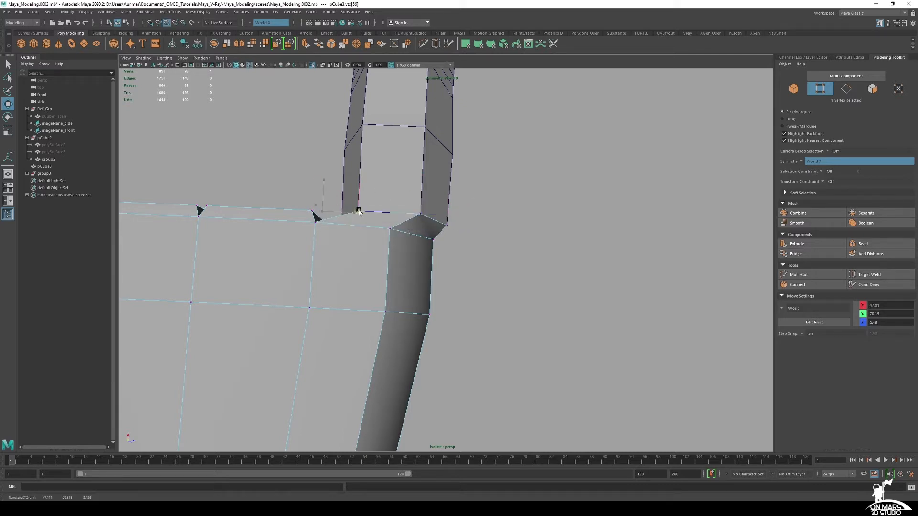
- Select the three palm side vertices behind the index finger's base and move them outward along Z
alt+drag(316, 234, 534, 266)
click(489, 243)
drag(535, 266, 575, 200)
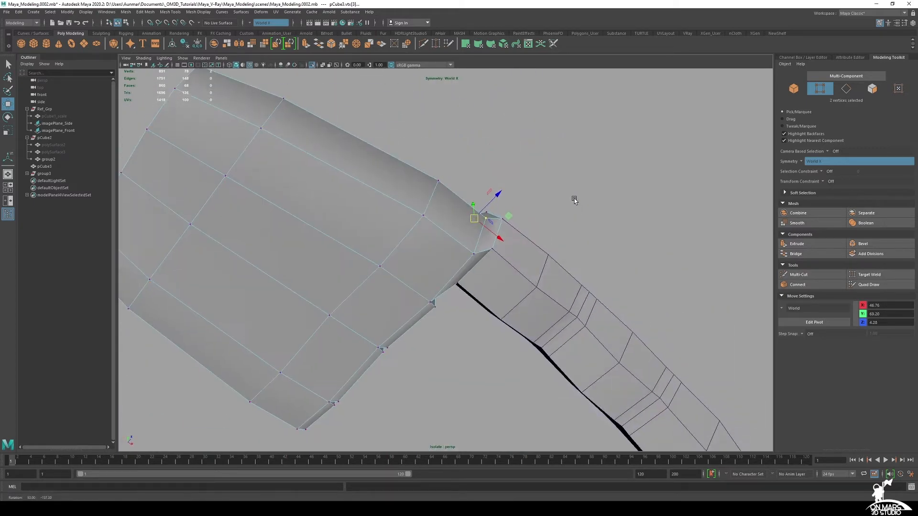
shift+click(474, 254)
alt+drag(474, 254, 433, 333)
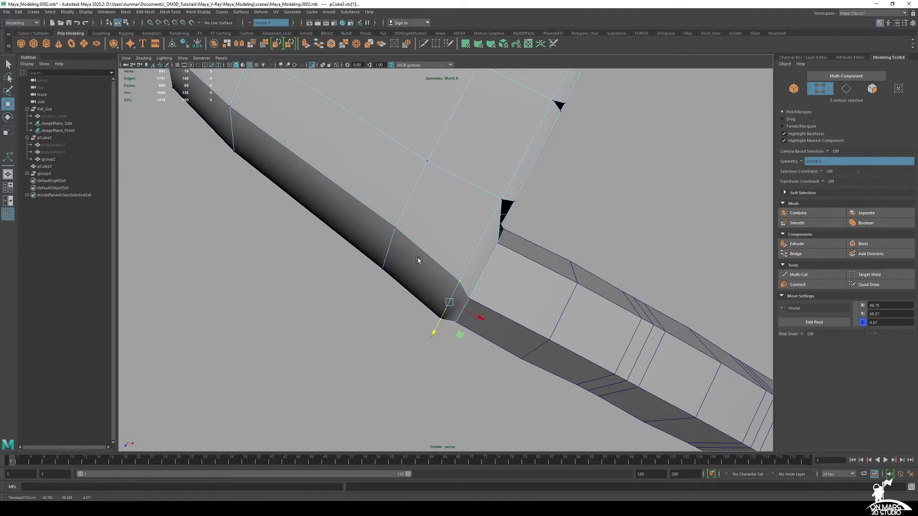
key(alt+x)
drag(415, 207, 442, 258)
alt+middle_drag(442, 258, 459, 279)
alt+right_drag(459, 279, 464, 251)
- Reposition single vertices along the palm's upper side edge behind the index finger to round its outline
ctrl+shift+drag(452, 253, 431, 221)
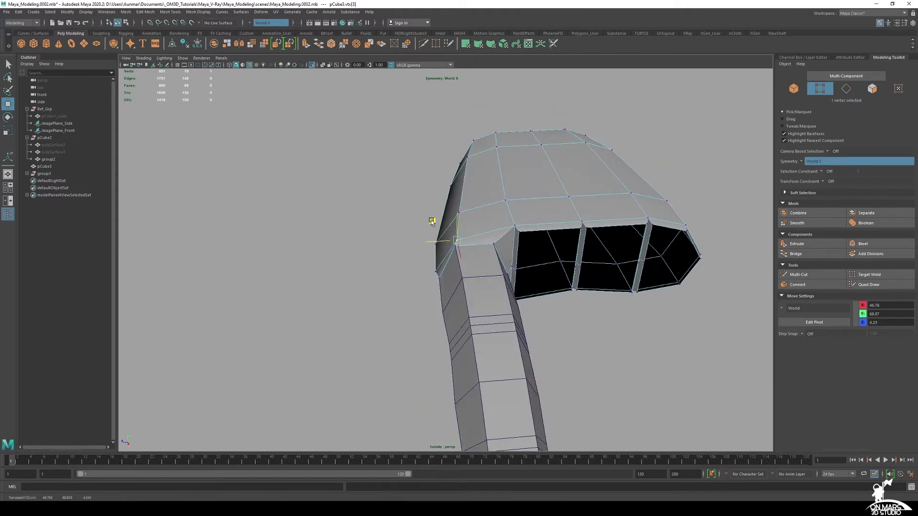
alt+drag(478, 249, 580, 247)
click(428, 240)
alt+drag(428, 240, 441, 239)
alt+drag(528, 265, 541, 227)
ctrl+shift+middle_drag(541, 227, 545, 226)
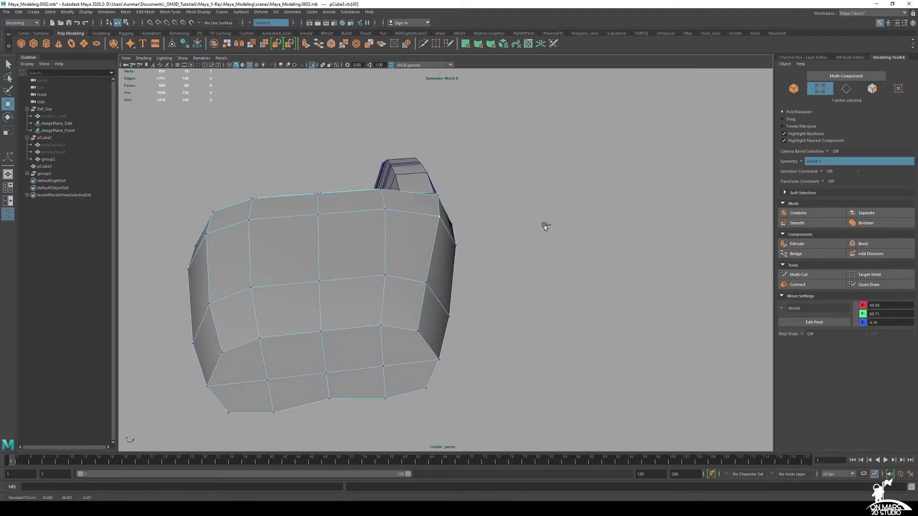
alt+drag(531, 282, 515, 211)
alt+drag(369, 233, 444, 234)
click(403, 211)
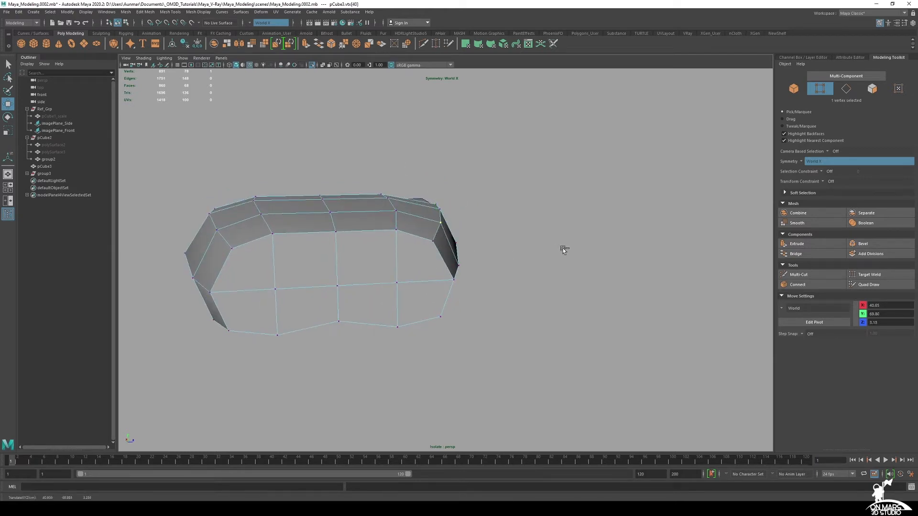
alt+drag(564, 249, 437, 239)
- Leave vertex editing and the current isolation, then isolate the palm together with the middle finger
key(F8)
key(q)
key(ctrl+1)
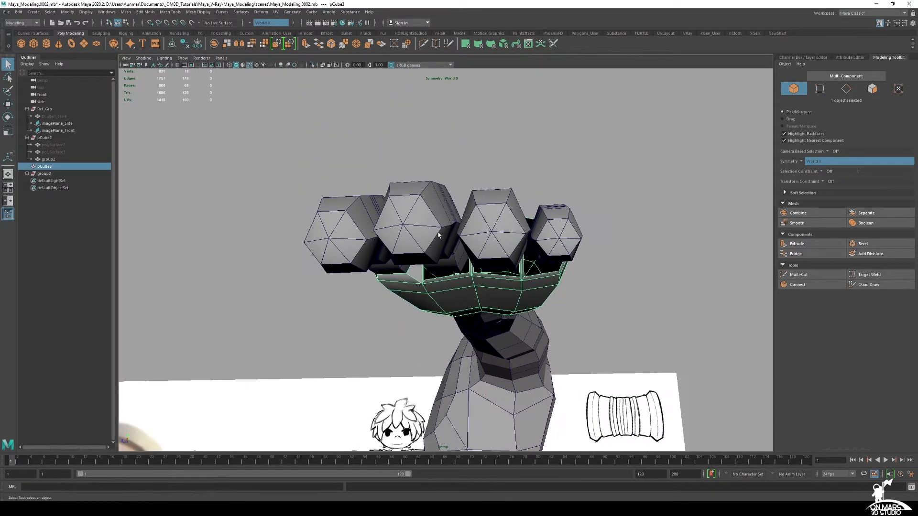
shift+click(438, 239)
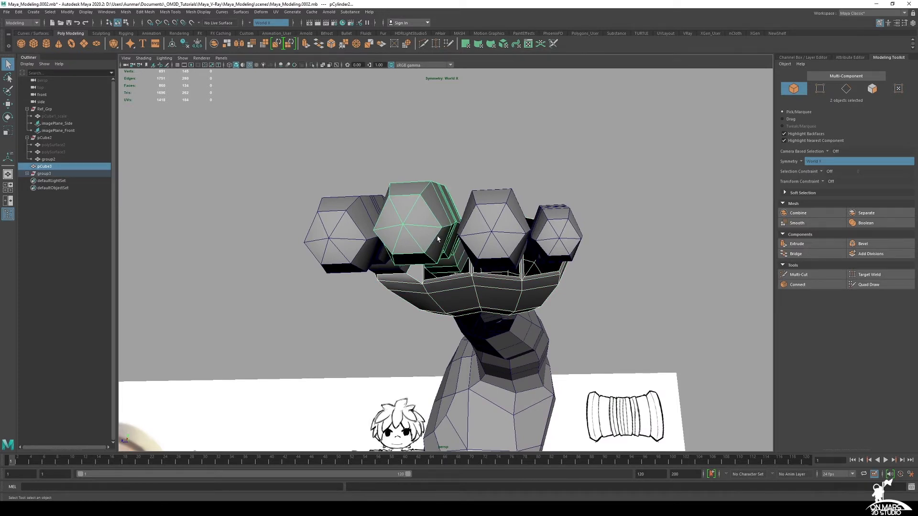
key(ctrl+1)
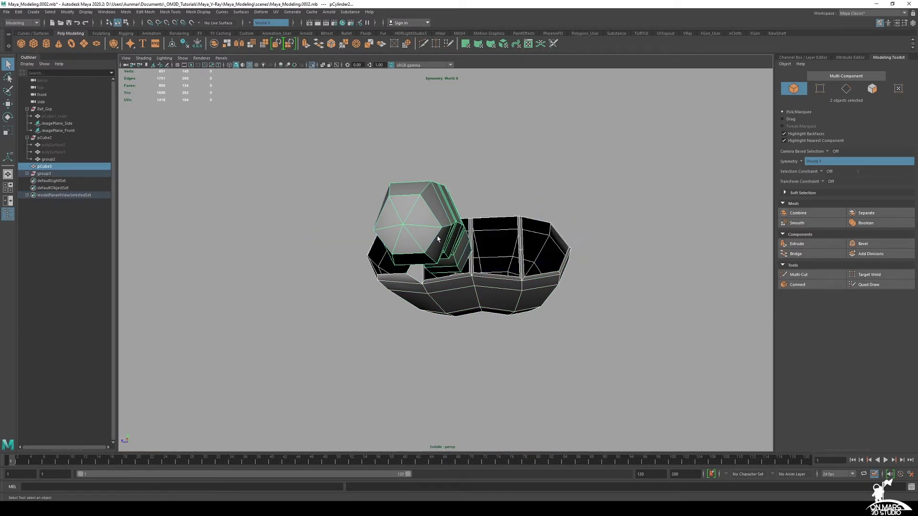
- Switch the palm to vertex editing and snap the upper rim vertices of its middle-finger opening onto the middle finger's base
mouse_move(438, 239)
alt+mouse_down()
mouse_move(447, 223)
mouse_move(443, 231)
mouse_move(436, 221)
alt+mouse_up()
click(448, 221)
right_drag(468, 214, 429, 213)
alt+drag(429, 214, 474, 226)
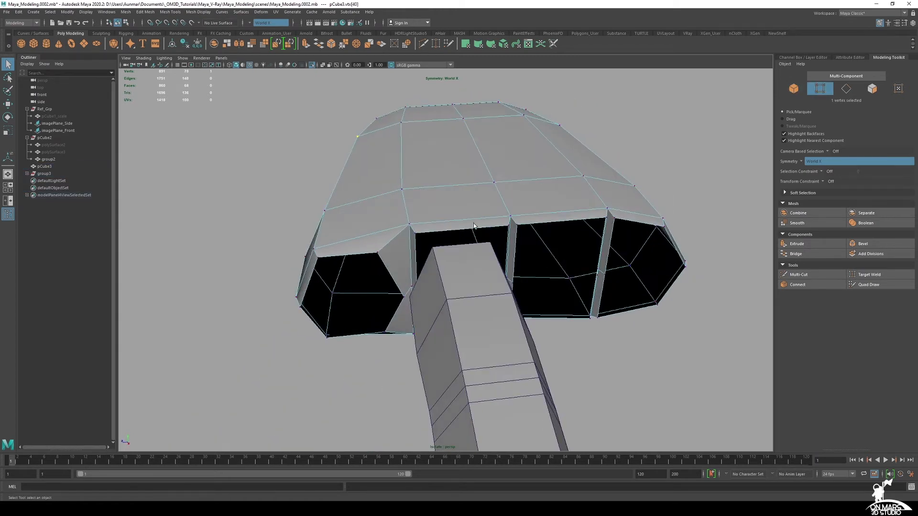
key(w)
alt+drag(422, 239, 447, 247)
alt+drag(548, 267, 514, 262)
click(500, 220)
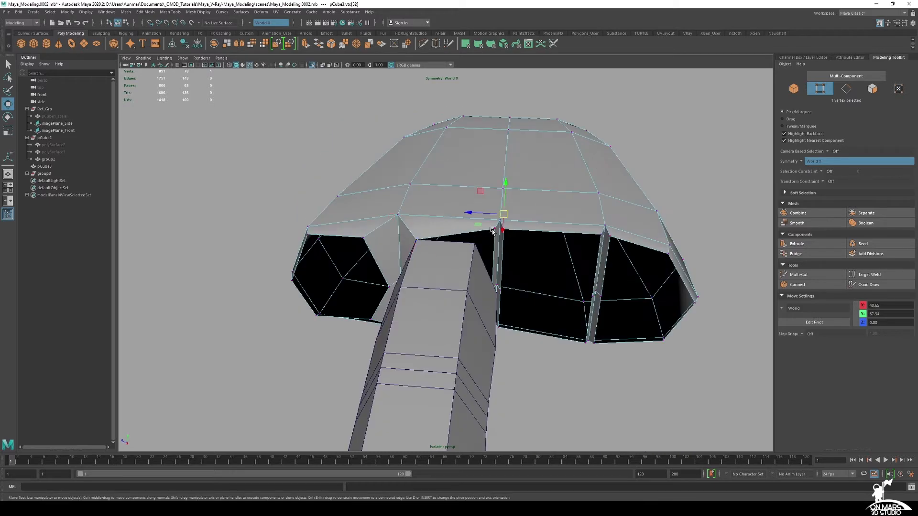
click(494, 230)
drag(495, 231, 476, 245)
- Snap the palm's side vertex between the index and middle openings onto the matching vertex of the middle finger's base
alt+drag(509, 277, 460, 244)
click(459, 242)
key(v)
click(477, 252)
key(v)
key(v)
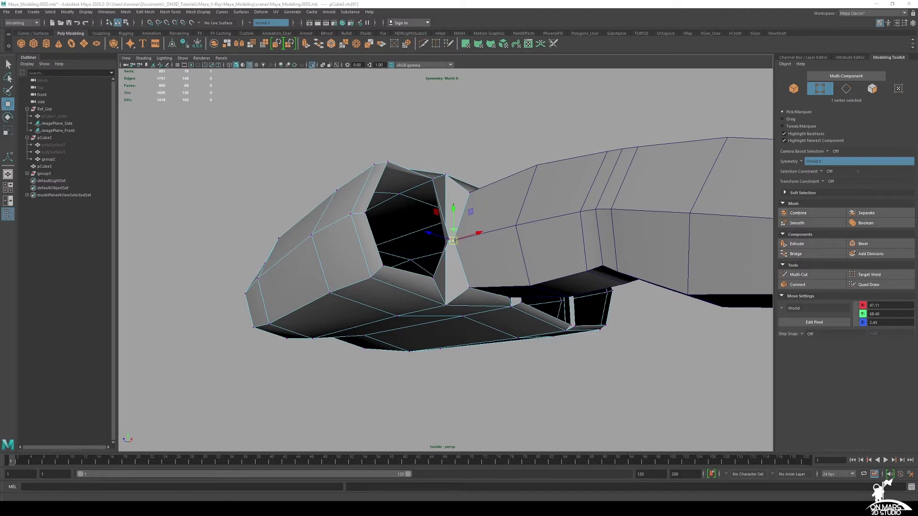
- Leave vertex editing and the current isolation, and isolate the palm together with the ring finger
alt+drag(668, 260, 492, 234)
key(F8)
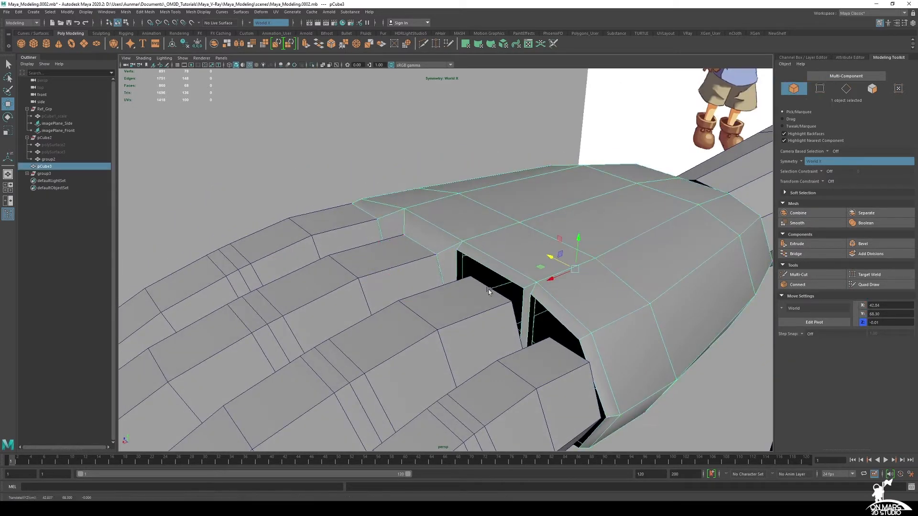
shift+click(454, 300)
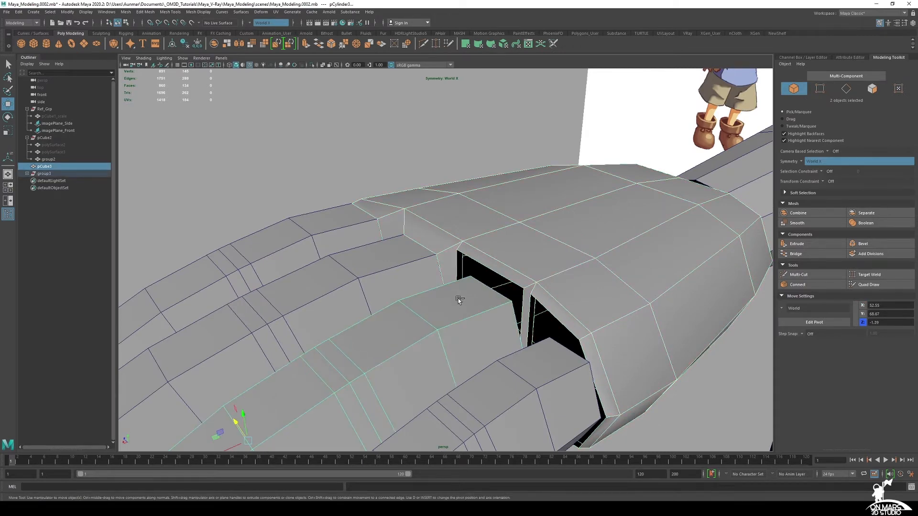
key(ctrl+1)
alt+drag(458, 298, 511, 279)
- Switch the palm to vertex editing and snap the upper rim vertices of its ring-finger opening onto the ring finger's base
click(464, 209)
right_drag(464, 209, 420, 206)
click(422, 205)
alt+drag(421, 205, 460, 245)
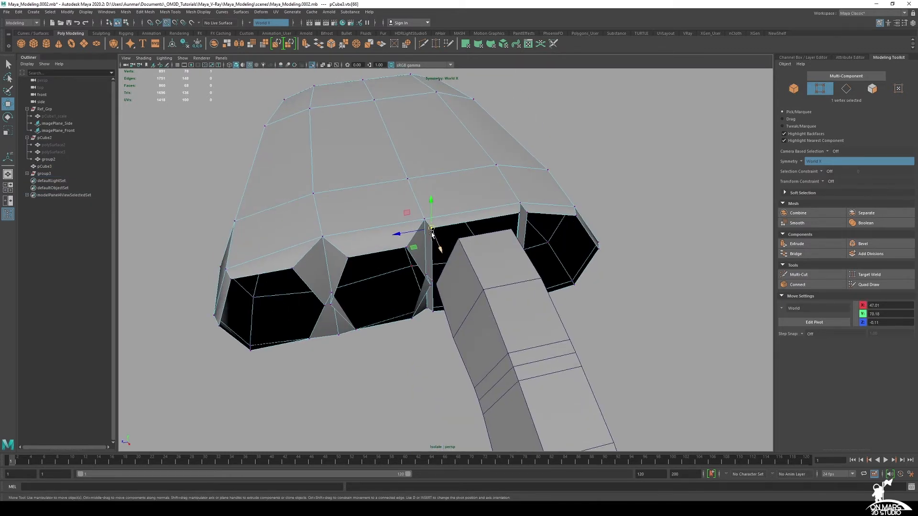
drag(432, 232, 451, 234)
- Using X-ray display, snap the side and lower rim vertices of the palm's ring opening onto the ring finger's base
alt+drag(545, 276, 501, 244)
alt+drag(488, 273, 487, 214)
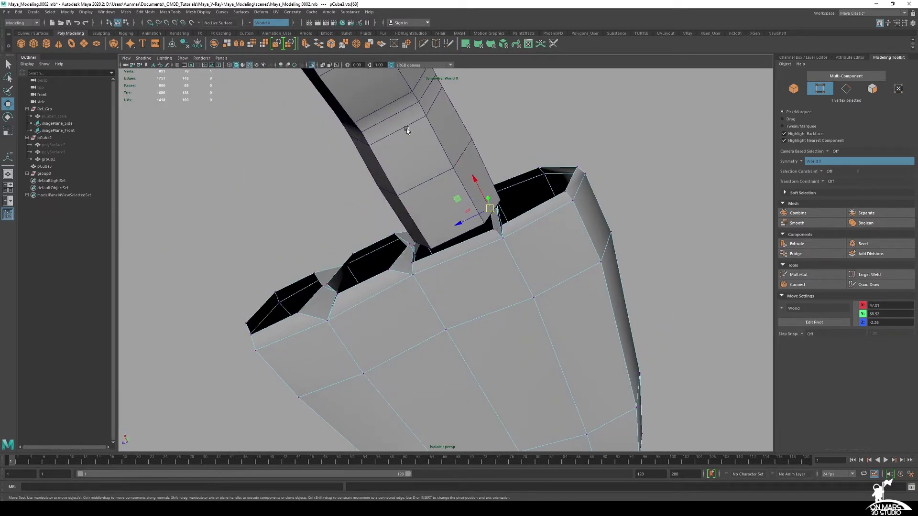
click(323, 65)
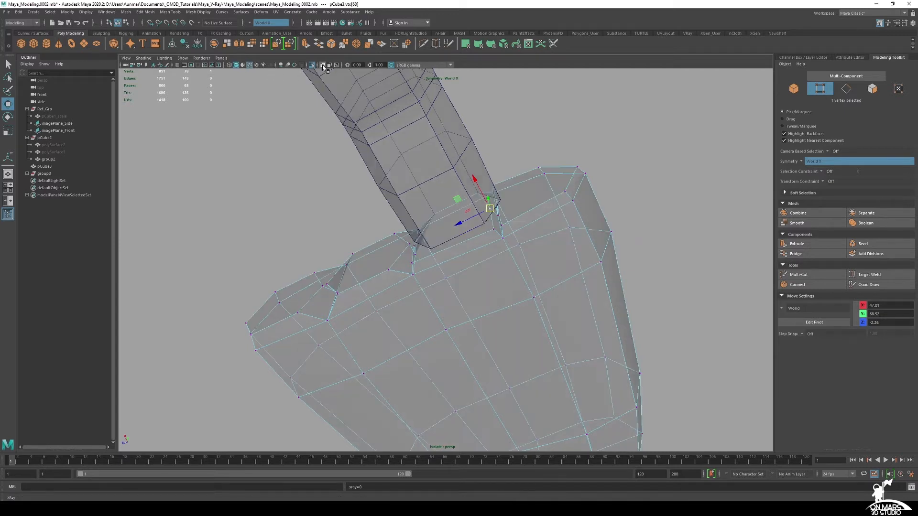
drag(491, 209, 501, 236)
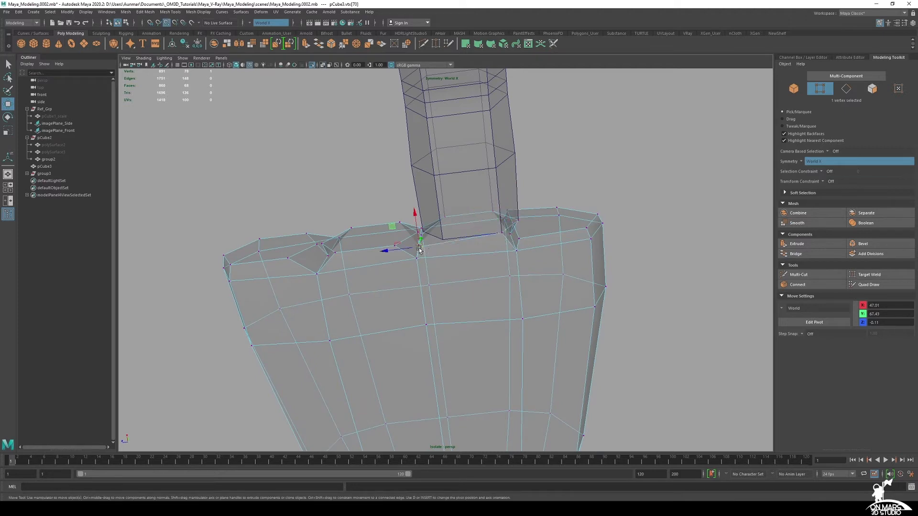
alt+drag(420, 249, 445, 279)
alt+right_drag(445, 279, 493, 248)
scroll(457, 247, up, 10)
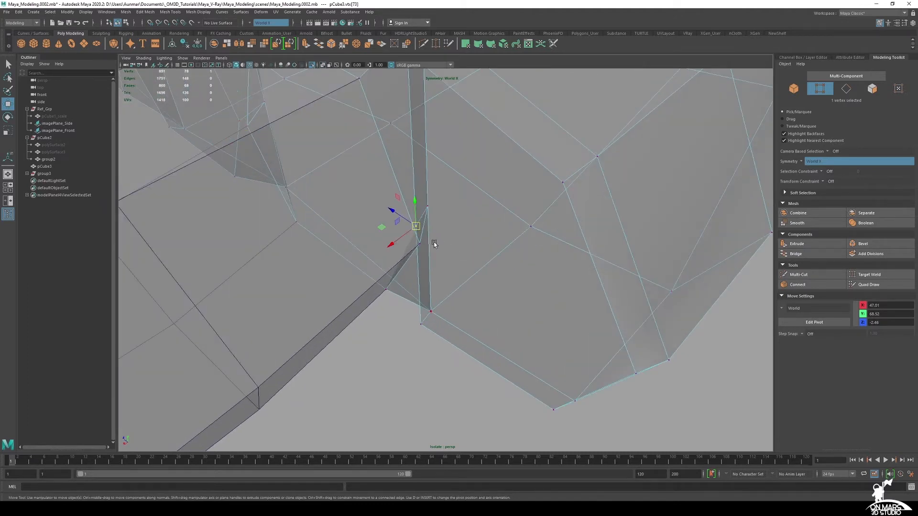
alt+drag(434, 244, 459, 205)
alt+drag(459, 205, 467, 270)
alt+drag(433, 165, 475, 189)
- Return to object selection and isolate the palm together with the little finger
right_drag(475, 188, 518, 179)
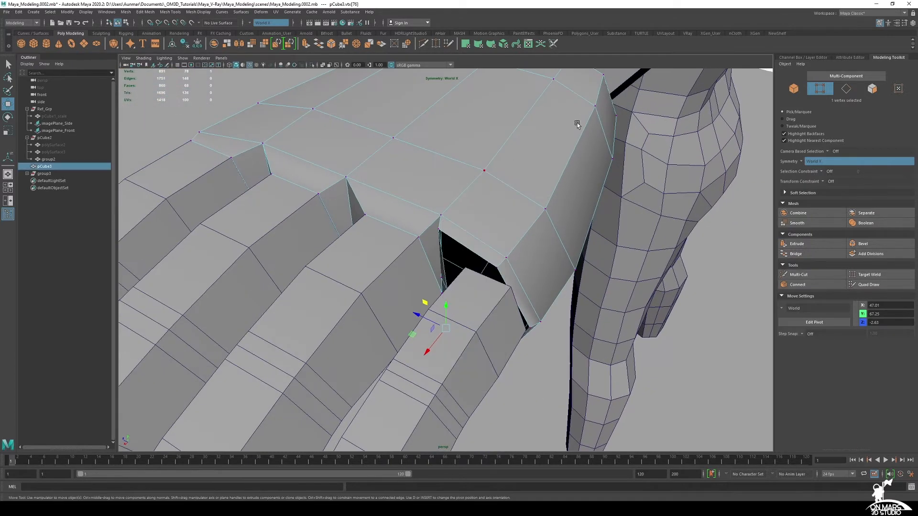
key(q)
scroll(521, 217, down, 3)
alt+middle_drag(545, 231, 564, 209)
shift+click(481, 231)
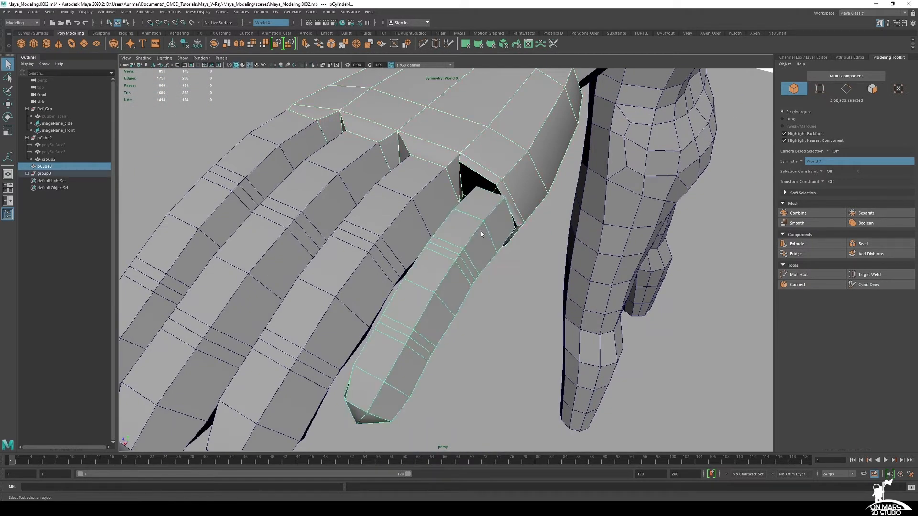
key(ctrl+1)
key(f)
scroll(521, 286, up, 1)
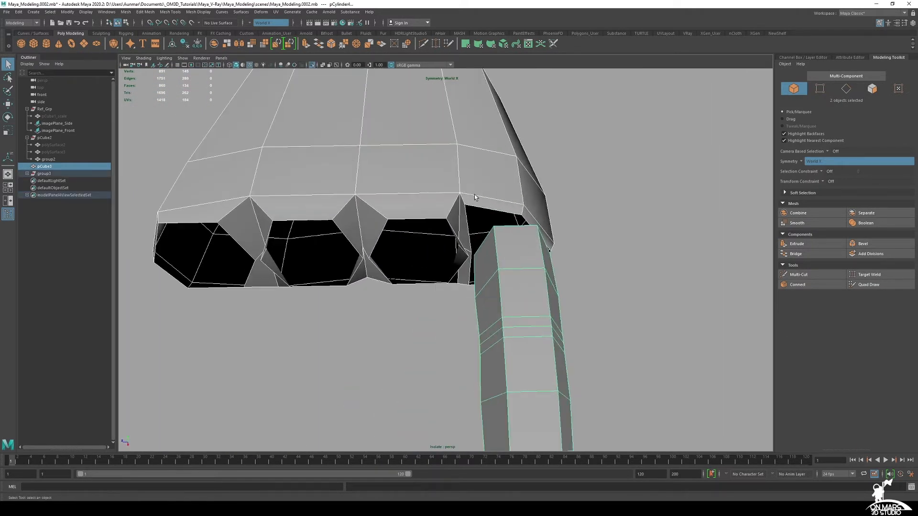
- Switch the palm to vertex editing and snap the upper rim vertex of its little-finger opening onto the little finger's base
click(489, 168)
right_drag(489, 165, 455, 166)
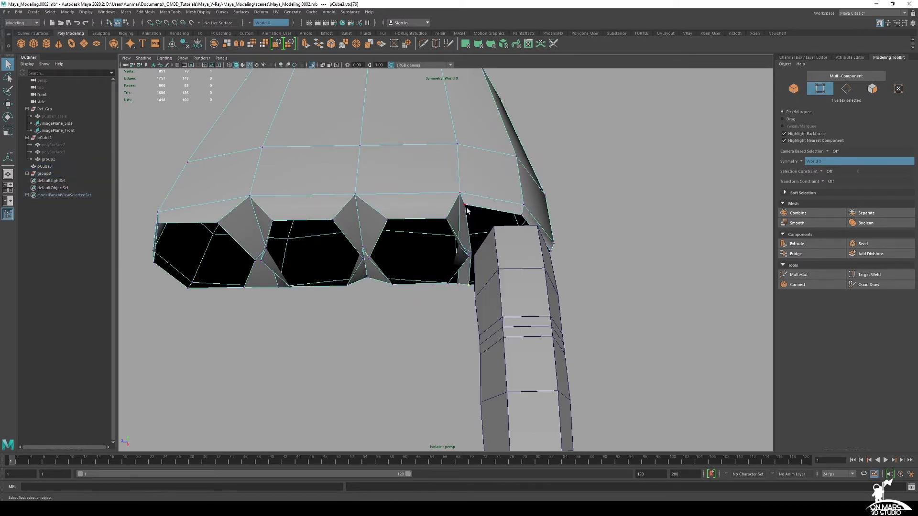
key(w)
click(465, 208)
drag(464, 206, 502, 232)
- Move the side, upper and lower palm vertices between the ring and little finger openings along Z to even out the ridge
alt+drag(550, 249, 471, 256)
click(468, 252)
click(457, 250)
alt+drag(472, 220, 429, 253)
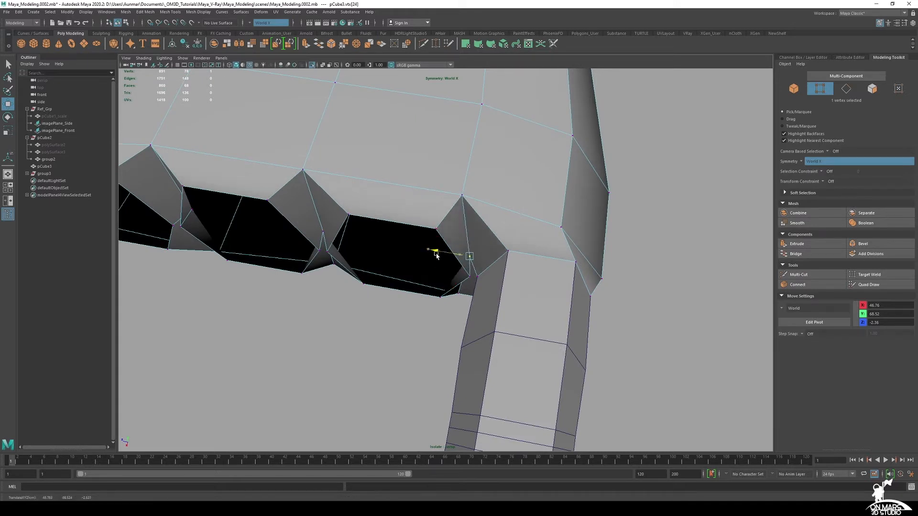
click(462, 212)
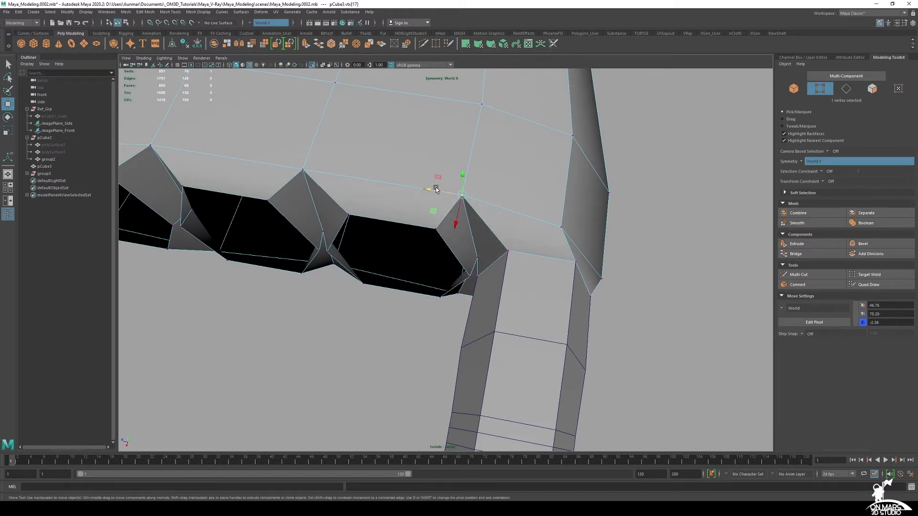
drag(437, 189, 476, 152)
scroll(455, 184, down, 4)
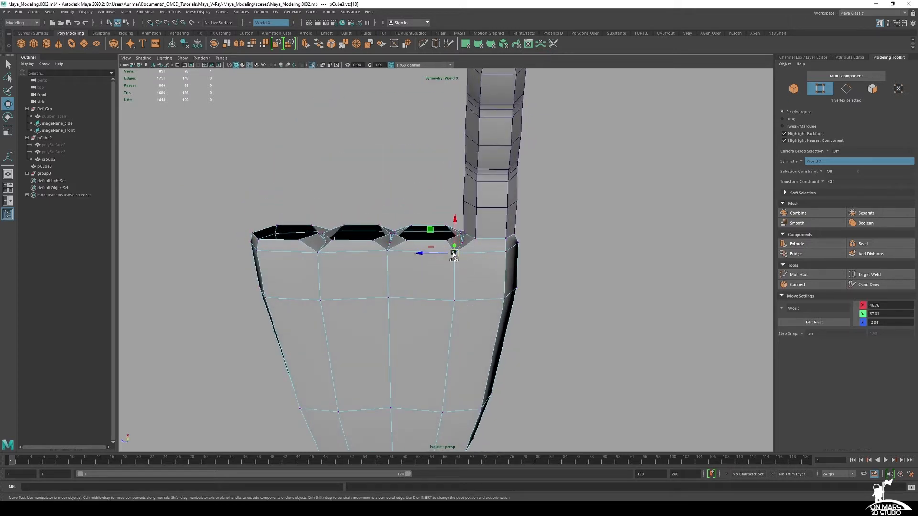
ctrl+shift+drag(454, 255, 452, 202)
- Reshape the palm's outer side edge behind the little finger by moving single vertices, and leave vertex editing
scroll(468, 281, up, 2)
click(456, 311)
scroll(476, 354, up, 5)
scroll(527, 278, up, 3)
alt+drag(509, 221, 454, 220)
drag(429, 190, 358, 222)
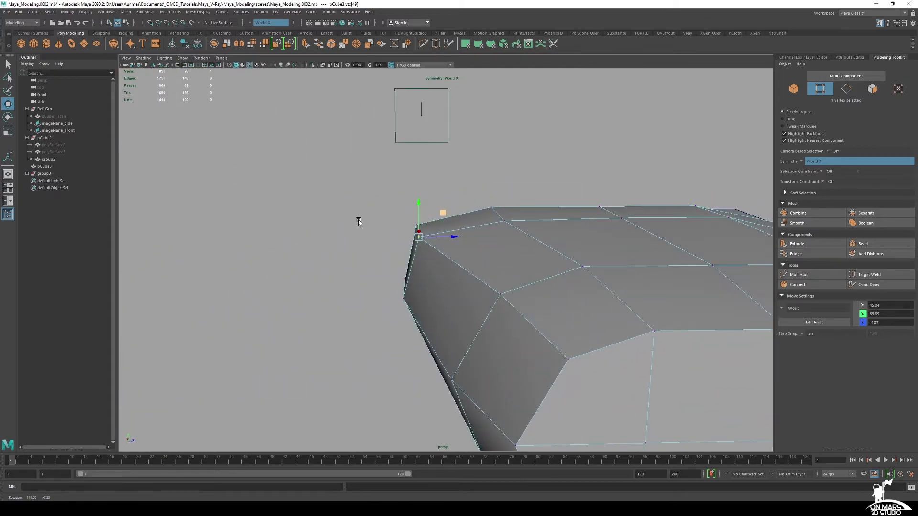
alt+drag(455, 246, 437, 288)
key(q)
right_drag(405, 217, 436, 207)
- Examine how the palm and its four fingers fit together from several angles
alt+drag(383, 230, 475, 254)
scroll(467, 232, down, 5)
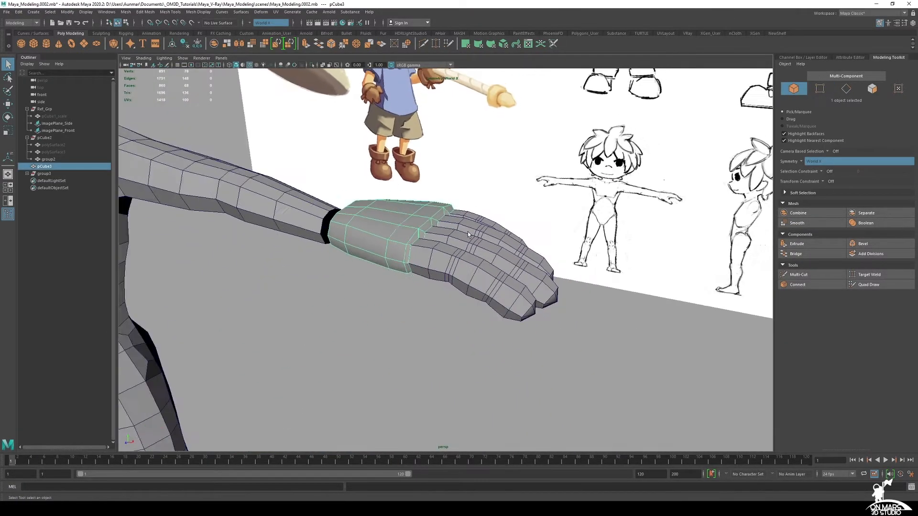
alt+drag(368, 227, 448, 242)
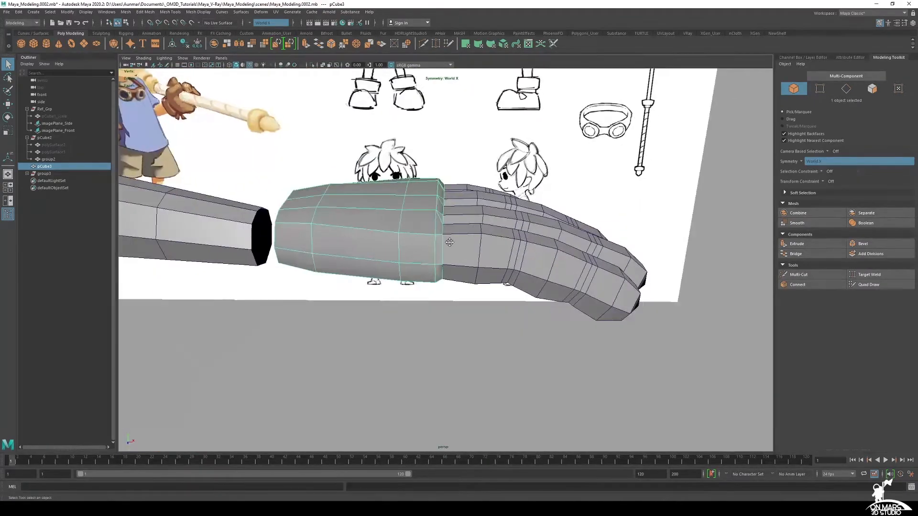
alt+middle_drag(449, 241, 480, 266)
scroll(480, 265, up, 4)
alt+drag(480, 262, 473, 308)
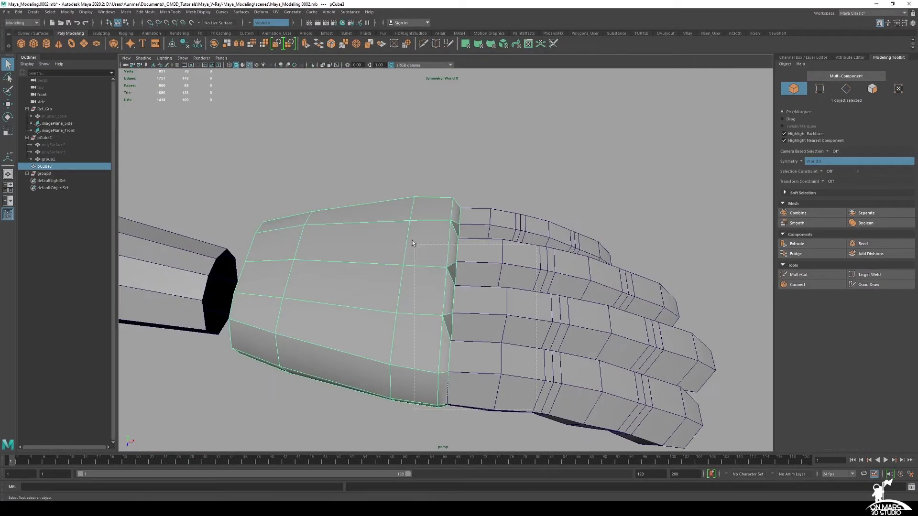
drag(379, 180, 379, 180)
alt+drag(478, 207, 495, 266)
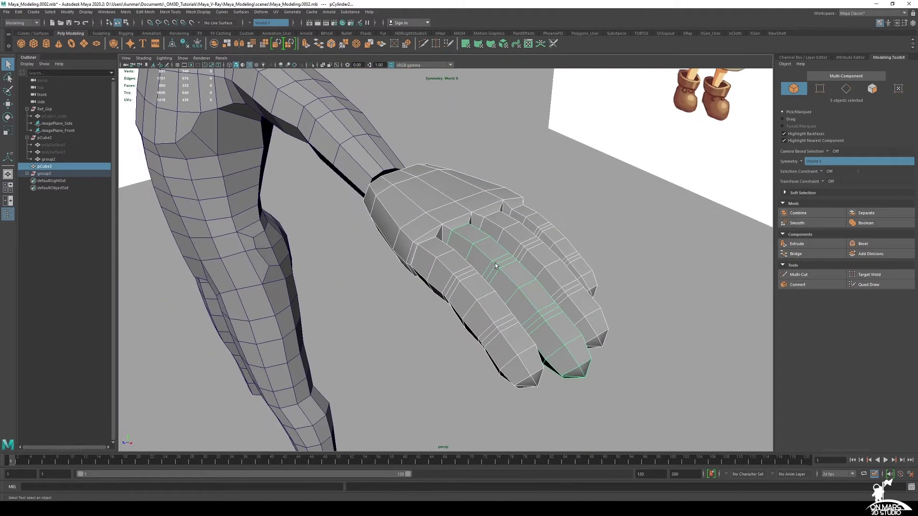
- Duplicate the index finger and move the copy along Z, away from the hand's index side
click(455, 273)
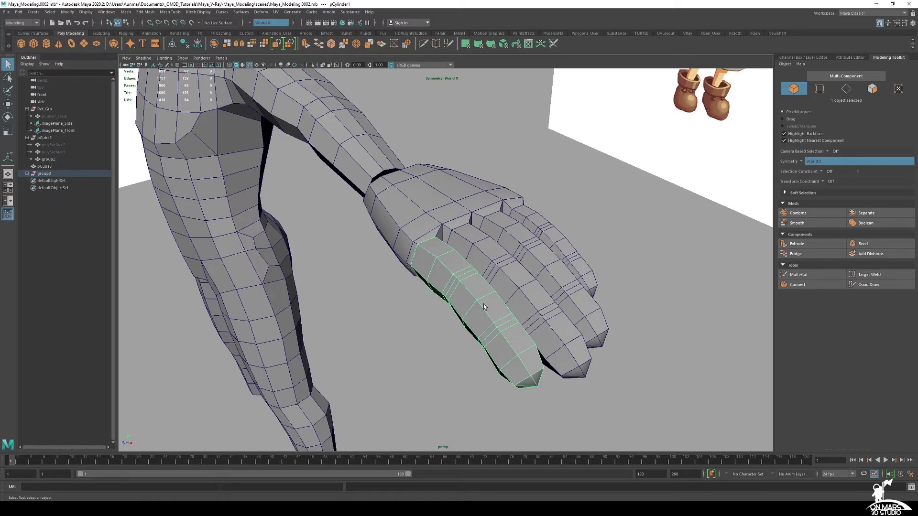
key(space)
alt+middle_drag(276, 390, 331, 353)
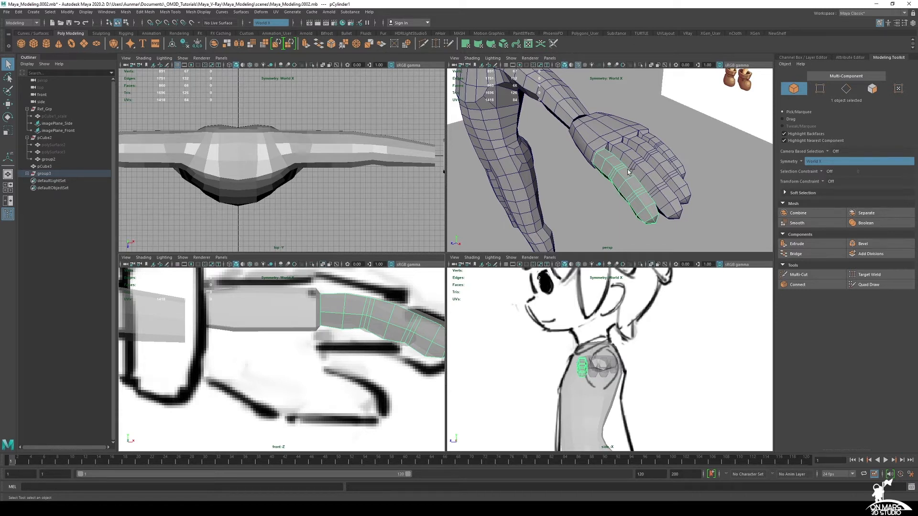
key(ctrl+d)
key(w)
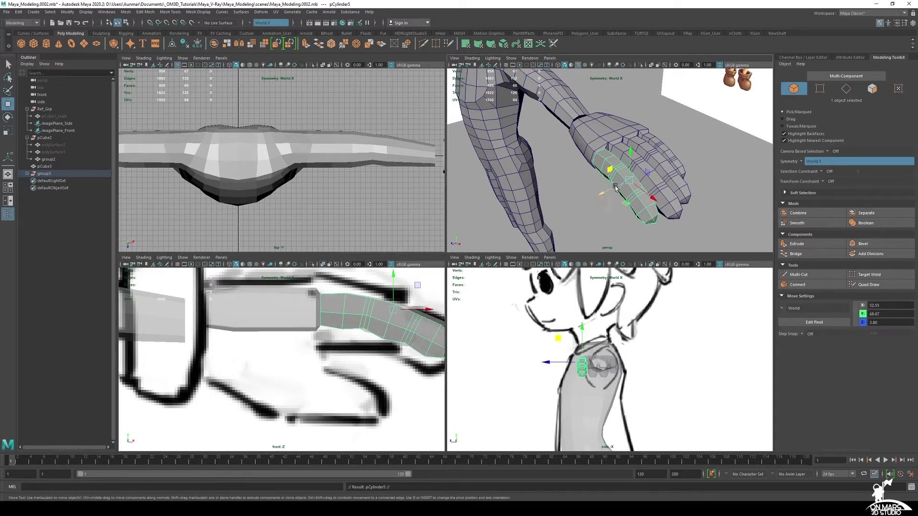
drag(598, 187, 565, 196)
key(space)
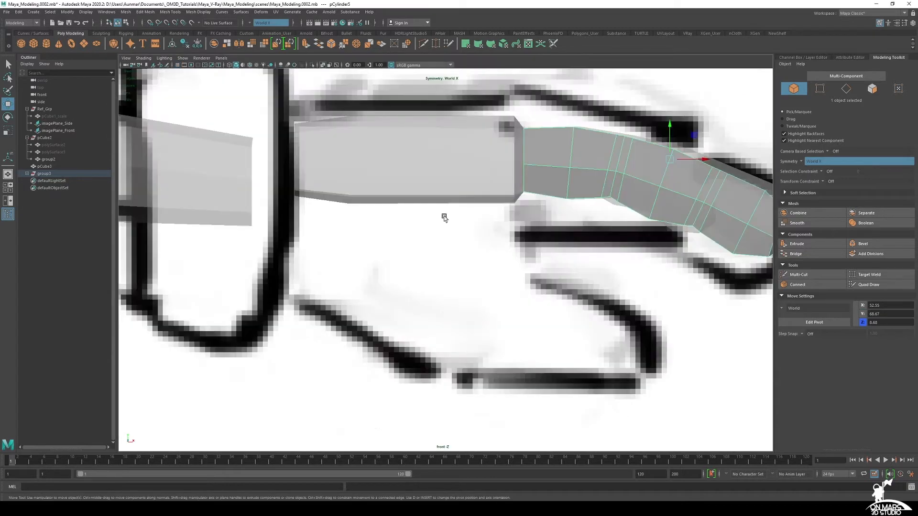
- Rotate the duplicated finger about its Y axis in the front view and show its channel values
scroll(492, 172, up, 3)
key(e)
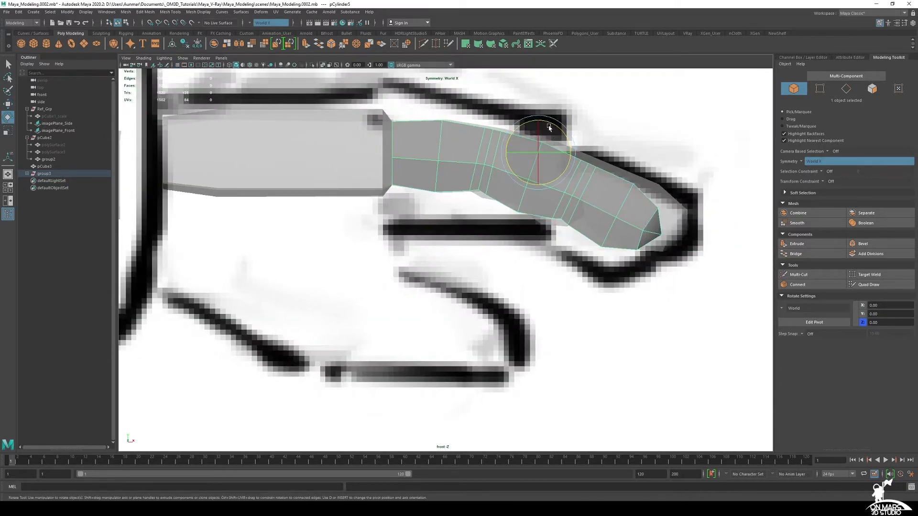
drag(549, 128, 529, 172)
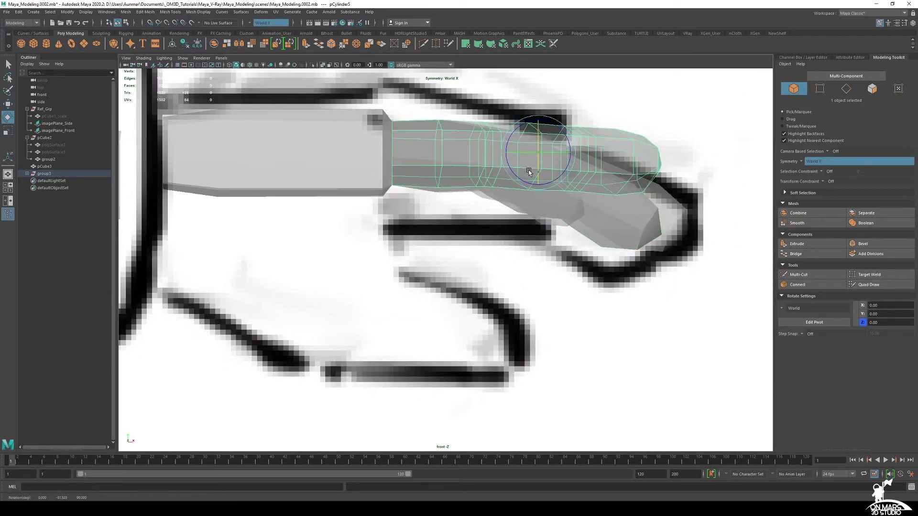
click(797, 58)
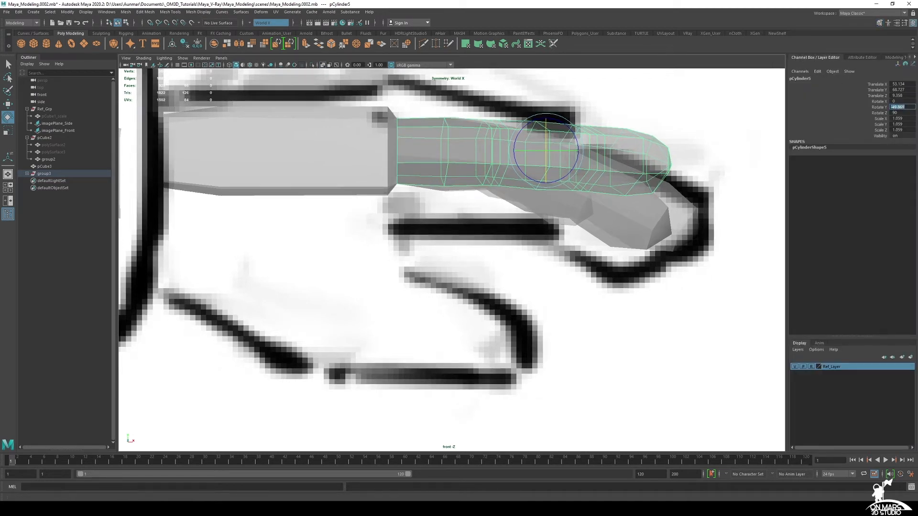
- Move the duplicated finger over the thumb in the front reference drawing and tilt it diagonally downward to match
alt+middle_drag(577, 148, 541, 156)
mouse_move(530, 156)
mouse_down()
mouse_move(311, 234)
mouse_move(349, 239)
mouse_move(291, 217)
mouse_up()
key(alt+x)
key(w)
key(e)
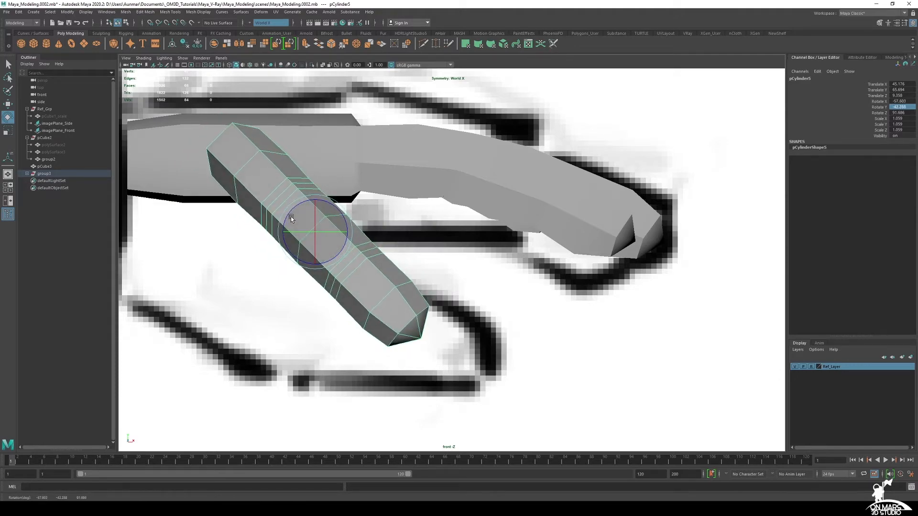
- Select the palm and its four attached fingers, leaving out the thumb, and bring up the mesh operations for them
key(space)
key(space)
alt+drag(540, 206, 570, 199)
alt+drag(587, 280, 337, 234)
alt+drag(441, 281, 468, 211)
click(459, 212)
alt+drag(418, 244, 466, 226)
key(q)
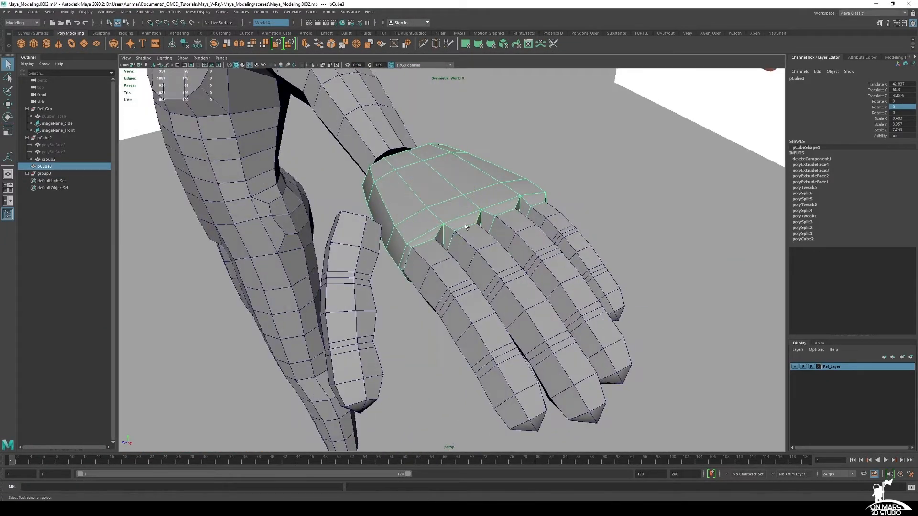
click(470, 257)
click(549, 257)
click(590, 268)
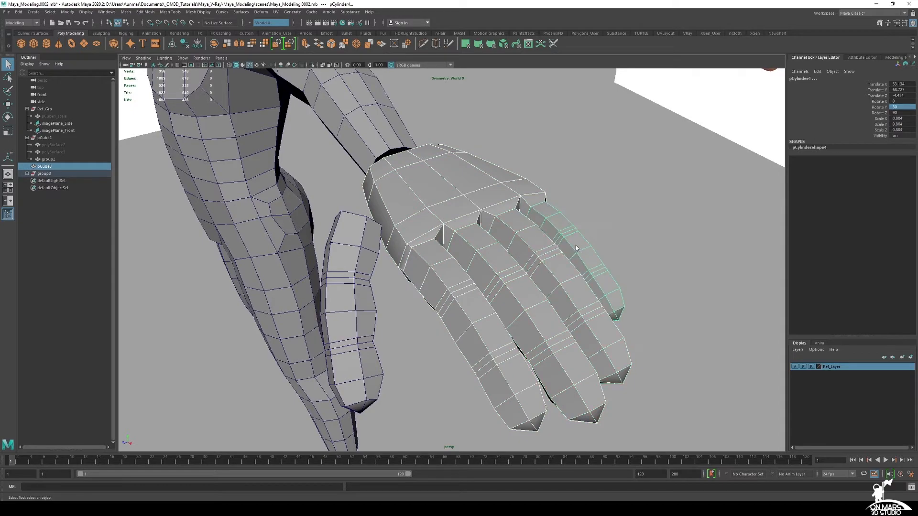
alt+drag(590, 268, 642, 268)
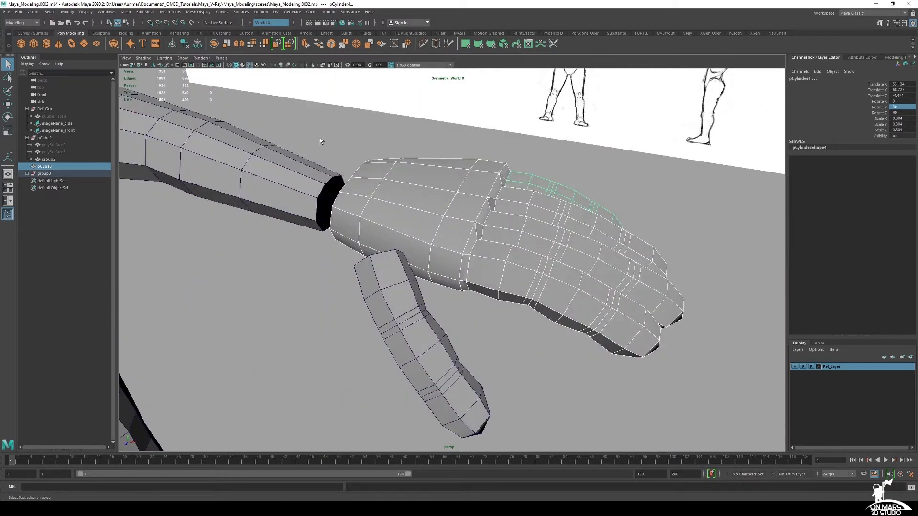
alt+drag(547, 222, 505, 231)
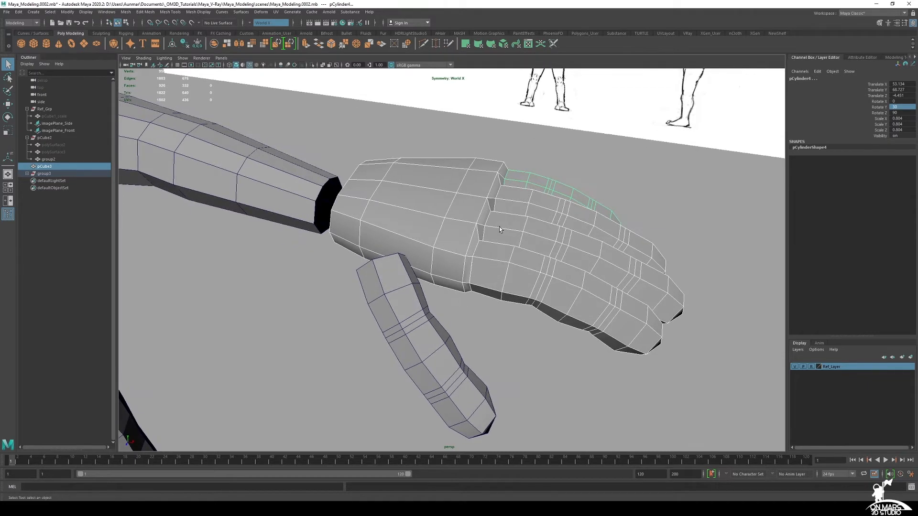
shift+right_click(500, 227)
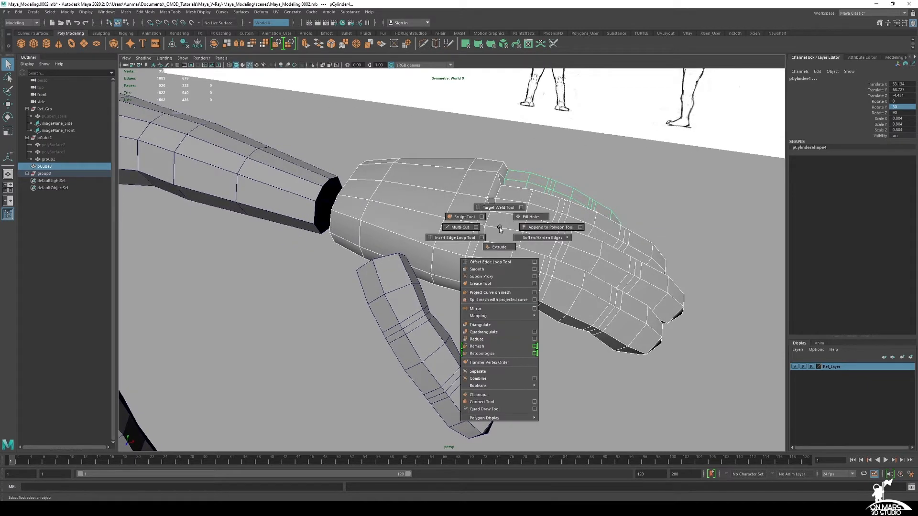
- Combine the palm and the four finger meshes into a single hand mesh
click(479, 379)
alt+drag(579, 313, 491, 119)
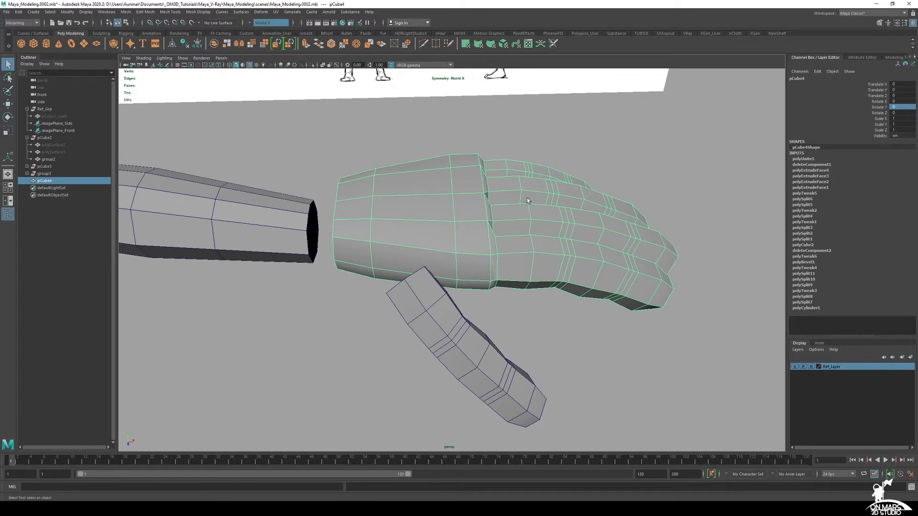
scroll(528, 200, up, 6)
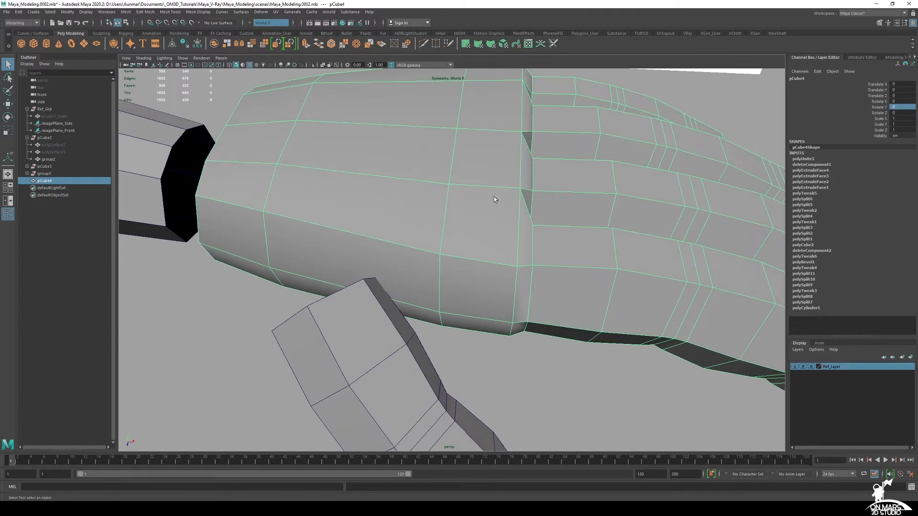
scroll(494, 197, down, 6)
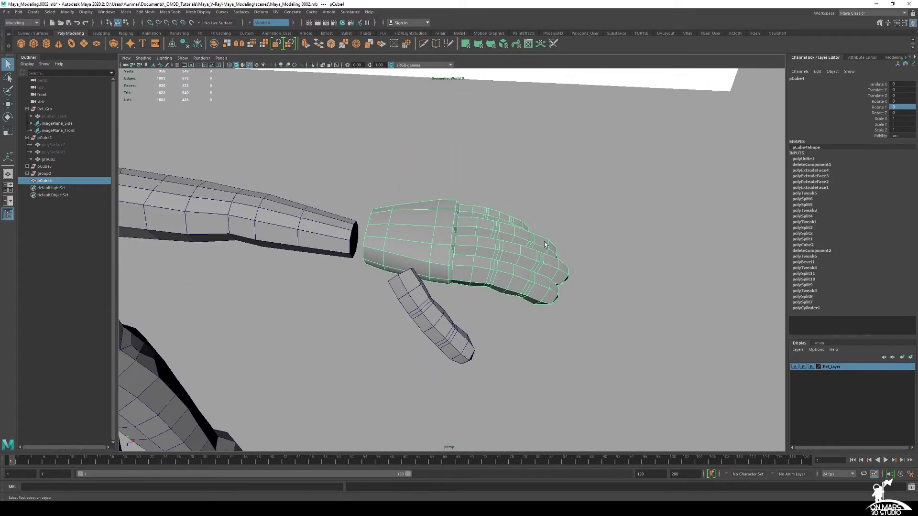
- Merge all vertices of the combined hand mesh and return to object selection
right_click(453, 216)
click(433, 216)
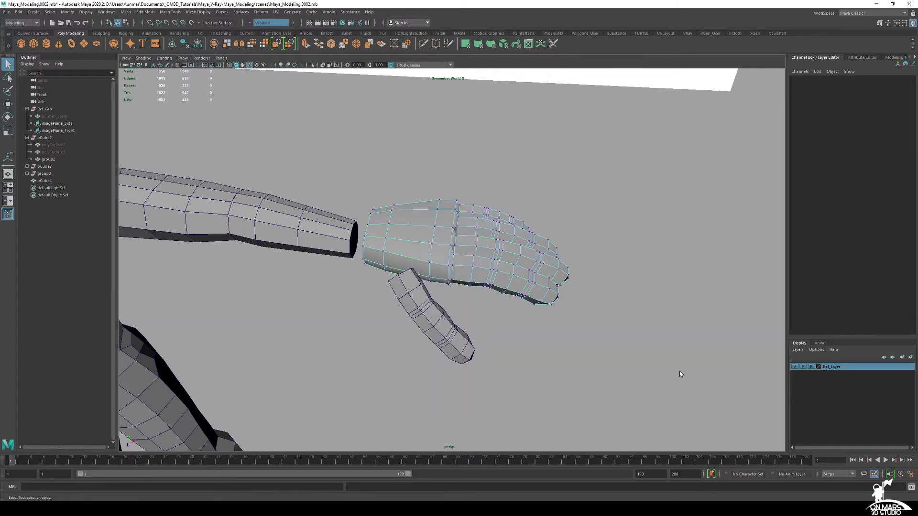
drag(311, 162, 309, 160)
alt+drag(331, 193, 508, 317)
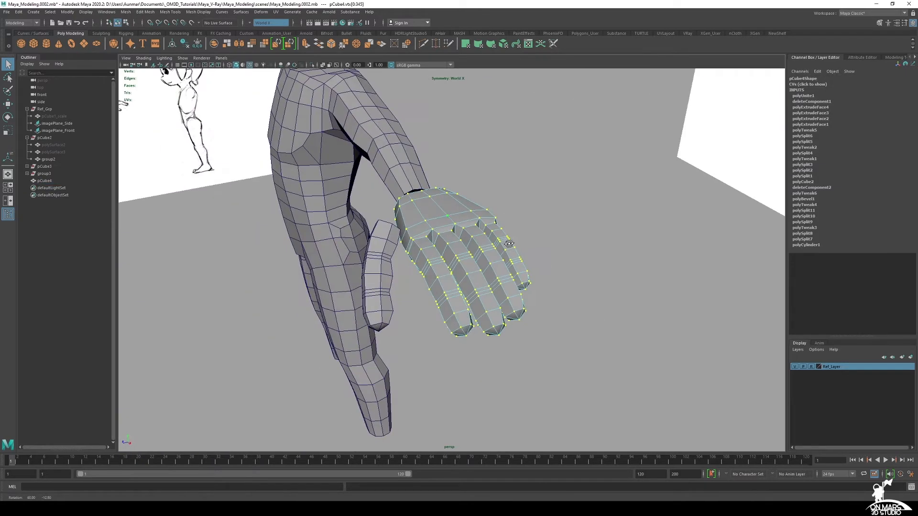
scroll(508, 317, up, 3)
shift+right_click(497, 248)
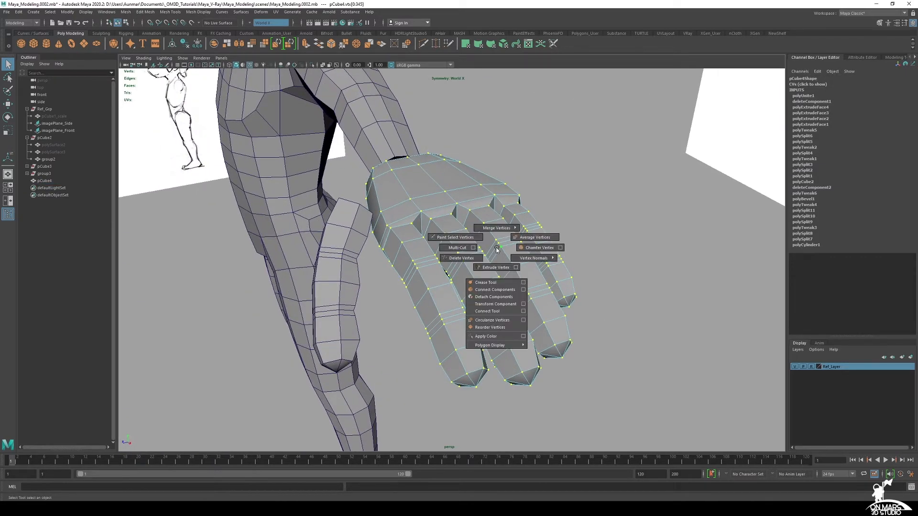
shift+right_drag(497, 248, 511, 211)
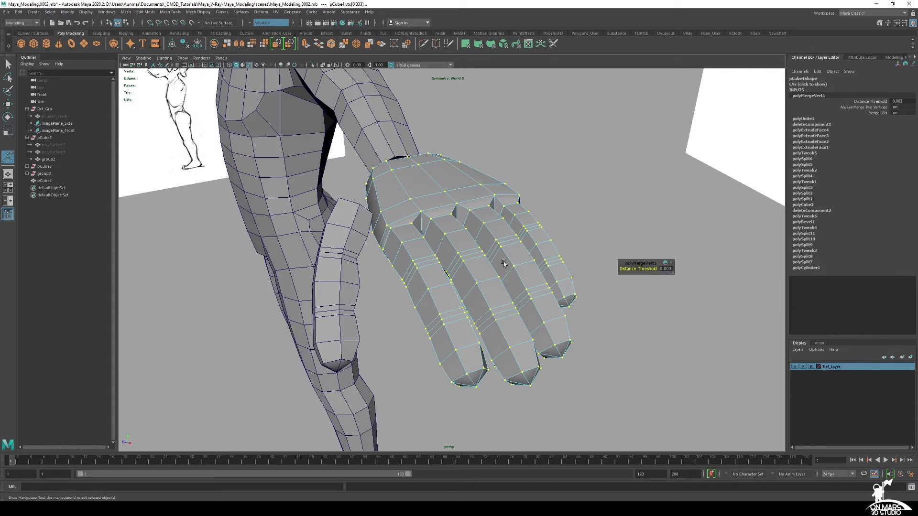
alt+drag(504, 263, 464, 250)
right_drag(463, 250, 532, 204)
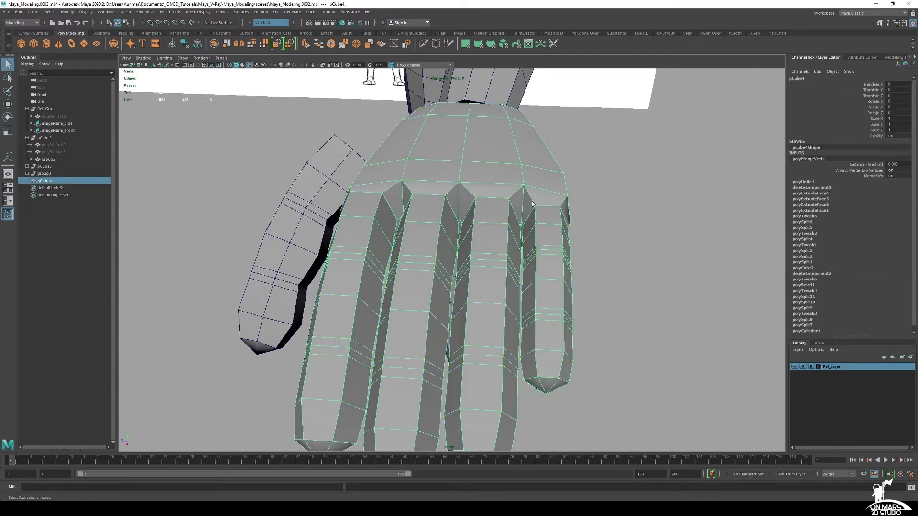
- Examine the junctions between fingers and palm in smooth preview, with and without X-ray shading
key(3)
alt+drag(484, 229, 512, 239)
alt+right_drag(488, 249, 512, 268)
alt+middle_drag(498, 271, 524, 314)
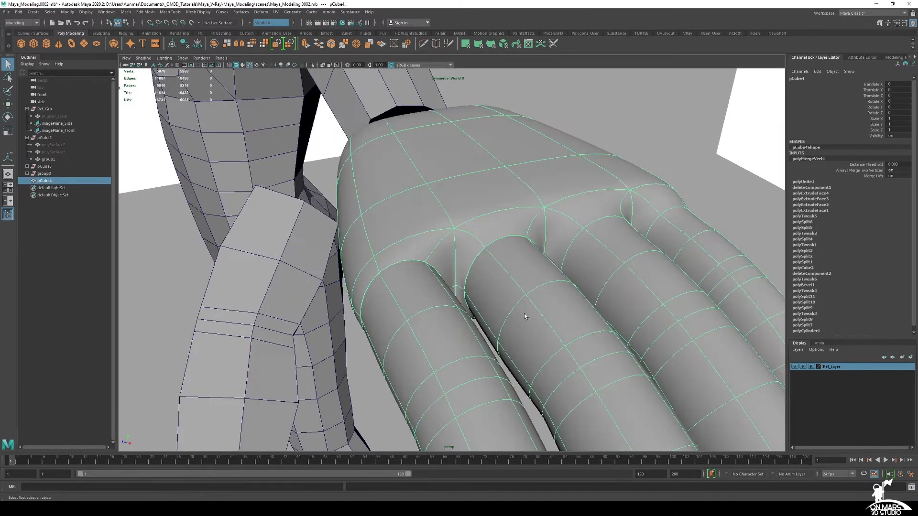
key(alt+x)
alt+drag(525, 314, 652, 317)
alt+middle_drag(593, 234, 543, 306)
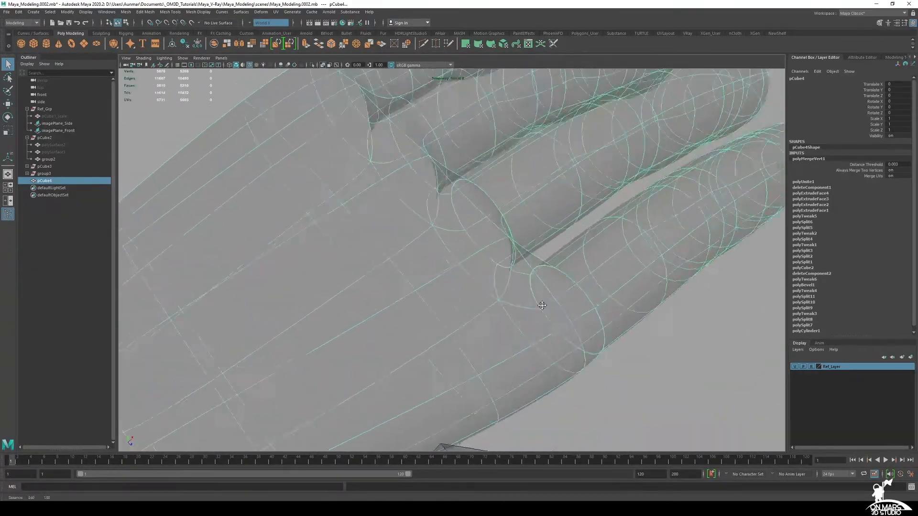
scroll(540, 305, up, 2)
alt+drag(539, 305, 470, 308)
key(alt+x)
scroll(555, 303, up, 1)
alt+middle_drag(555, 303, 477, 268)
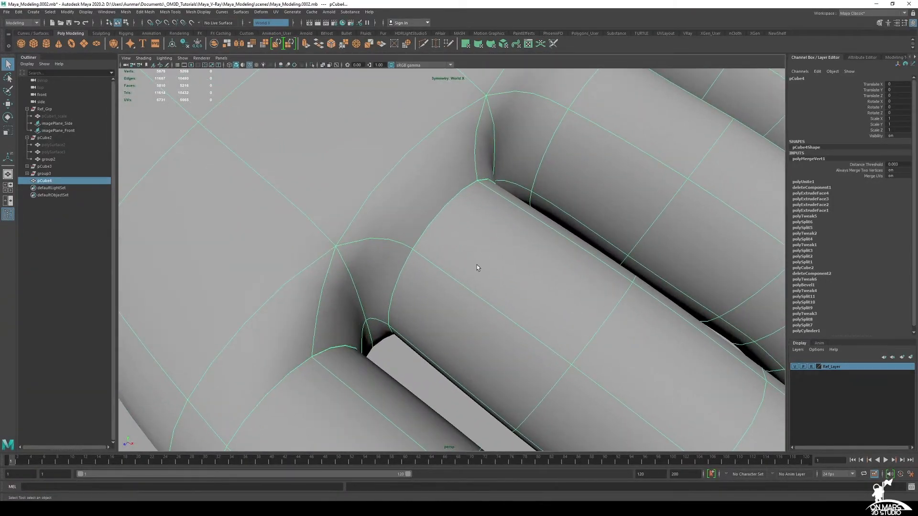
- Inspect the unsmoothed mesh between the finger bases in X-ray for vertices that are not merged
key(1)
key(alt+x)
alt+drag(477, 268, 616, 235)
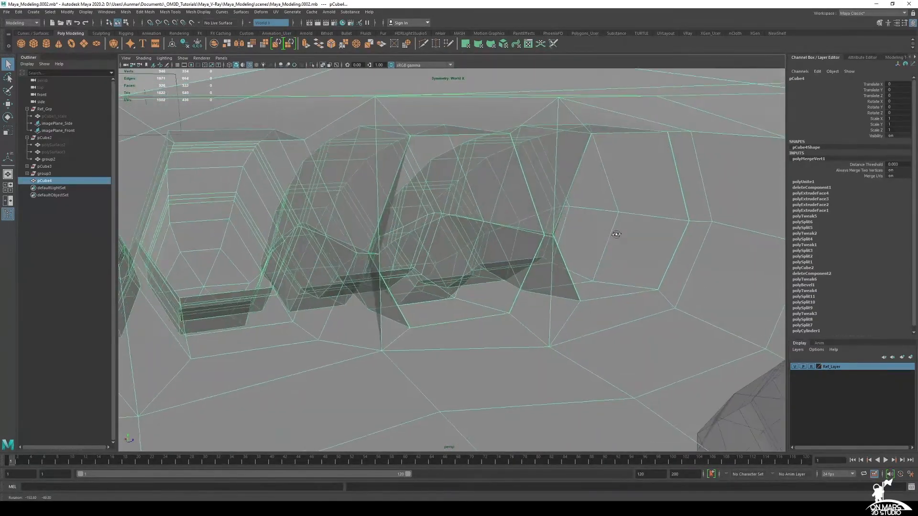
scroll(529, 192, up, 1)
alt+middle_drag(529, 192, 549, 202)
scroll(516, 217, up, 3)
alt+drag(516, 217, 548, 211)
scroll(476, 306, up, 2)
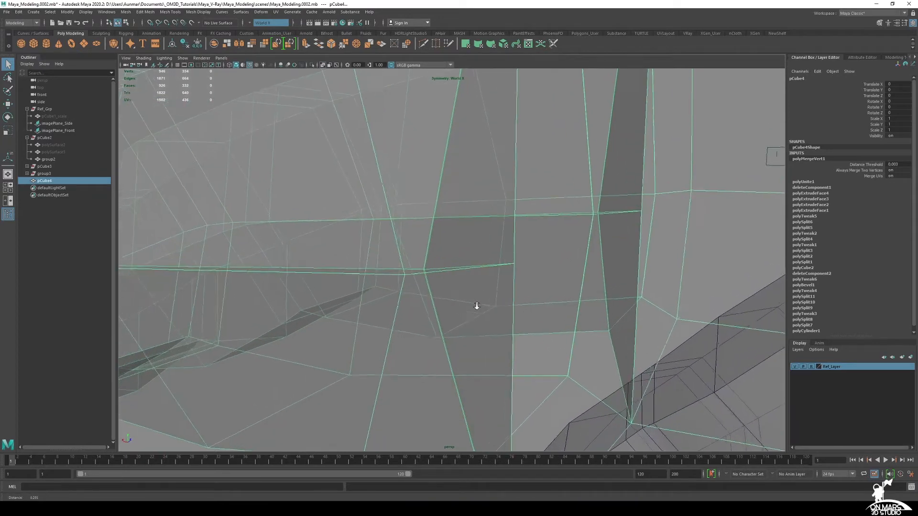
alt+drag(475, 305, 506, 364)
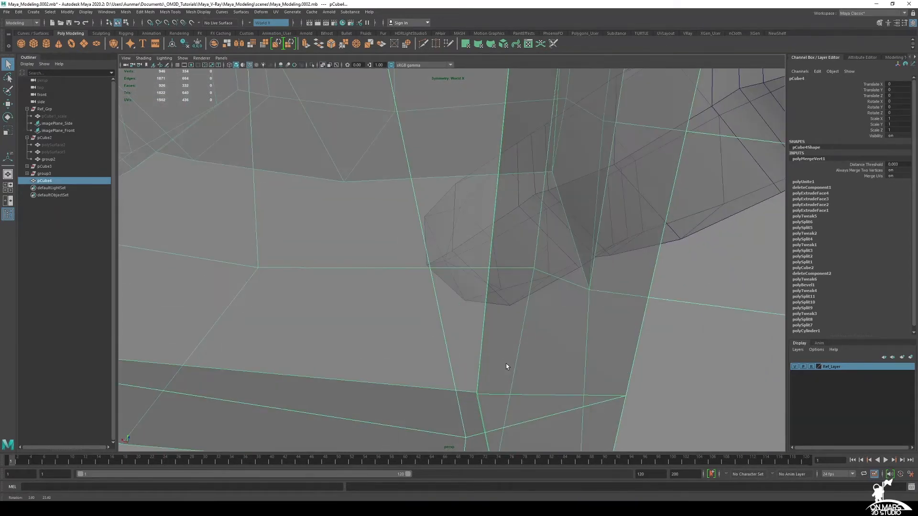
- Set the vertex merge distance threshold to 0.05 and check the hand in smooth preview
alt+drag(500, 395, 520, 382)
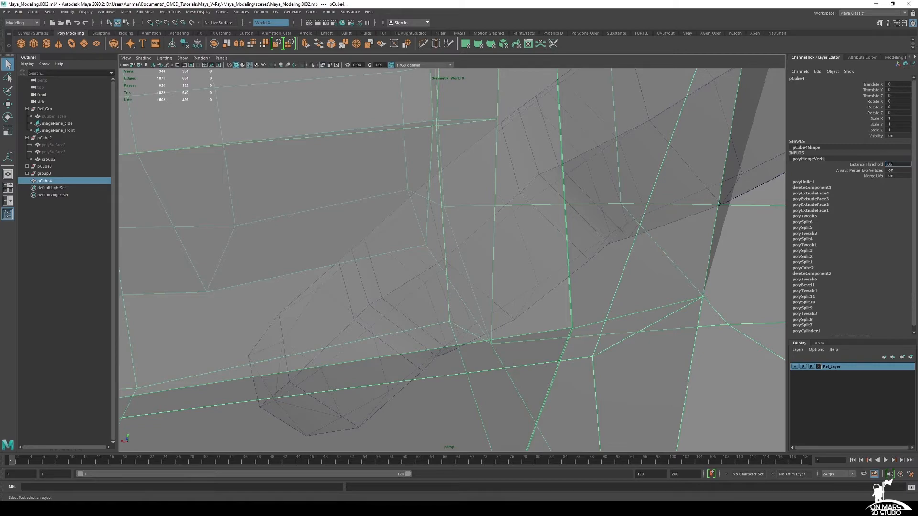
alt+drag(504, 152, 473, 230)
key(3)
alt+drag(425, 283, 445, 256)
alt+drag(547, 271, 426, 287)
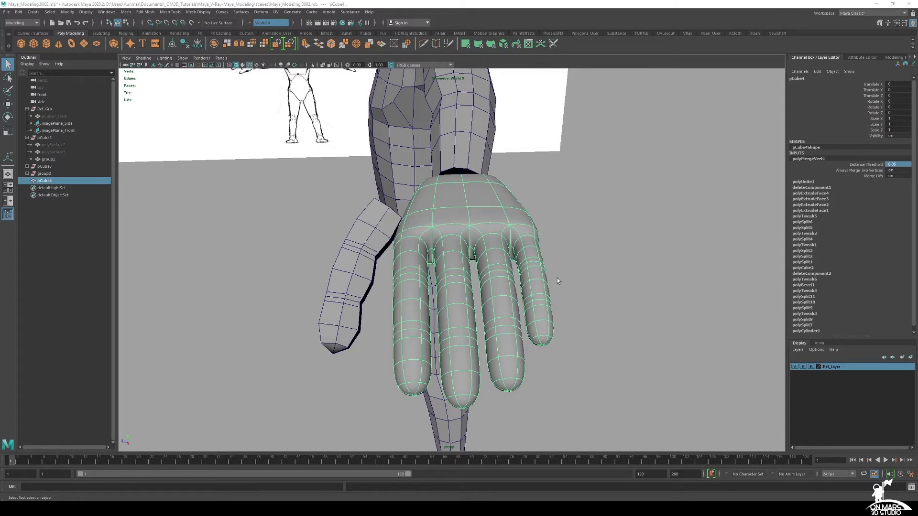
key(1)
- Select the edges around the finger bases, try deleting them, undo the deletion, and adjust their position with the Move tool
alt+drag(558, 280, 469, 247)
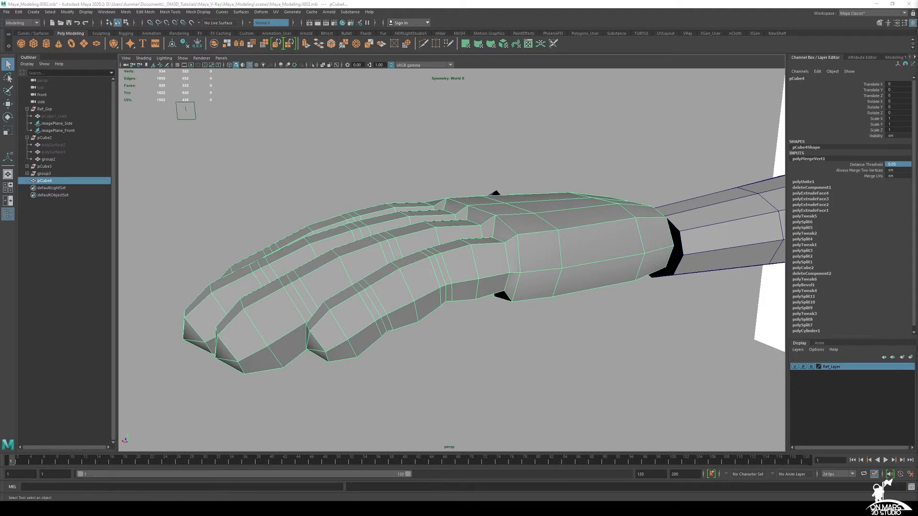
alt+drag(409, 218, 448, 212)
right_drag(447, 214, 447, 189)
double_click(443, 224)
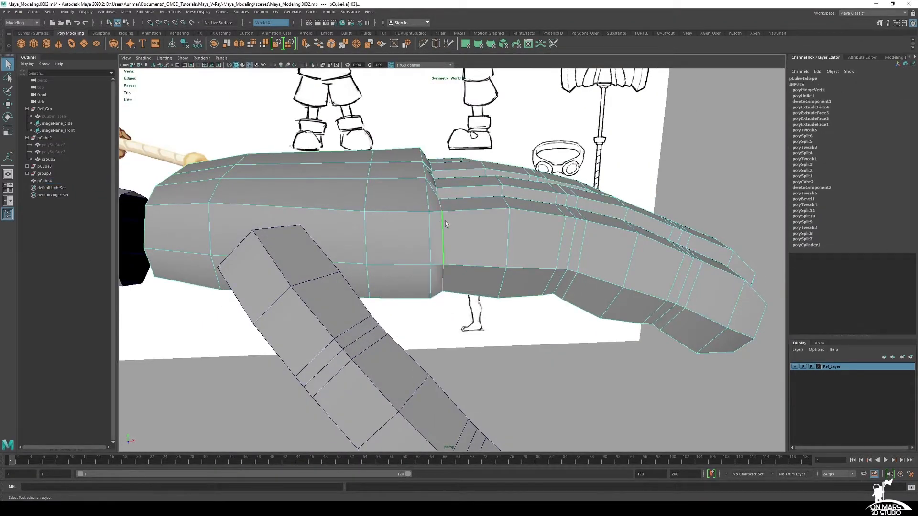
alt+drag(447, 225, 444, 251)
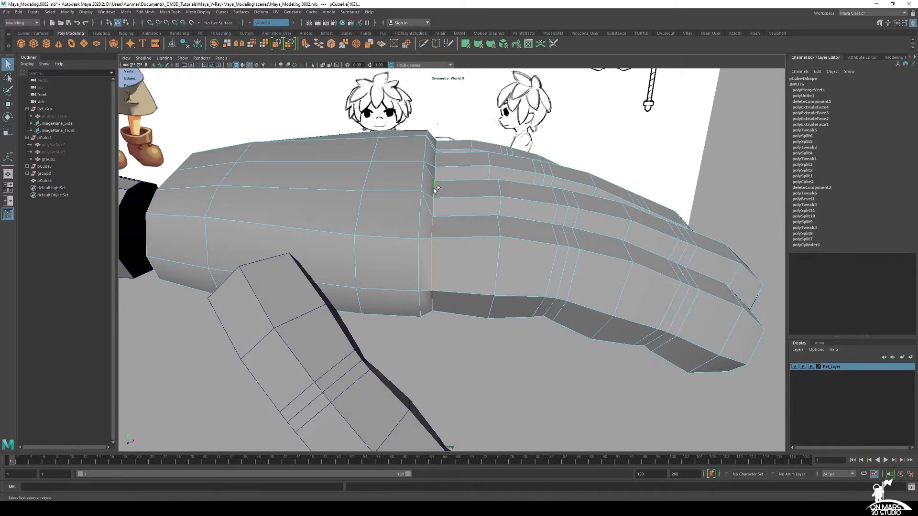
alt+drag(438, 188, 448, 152)
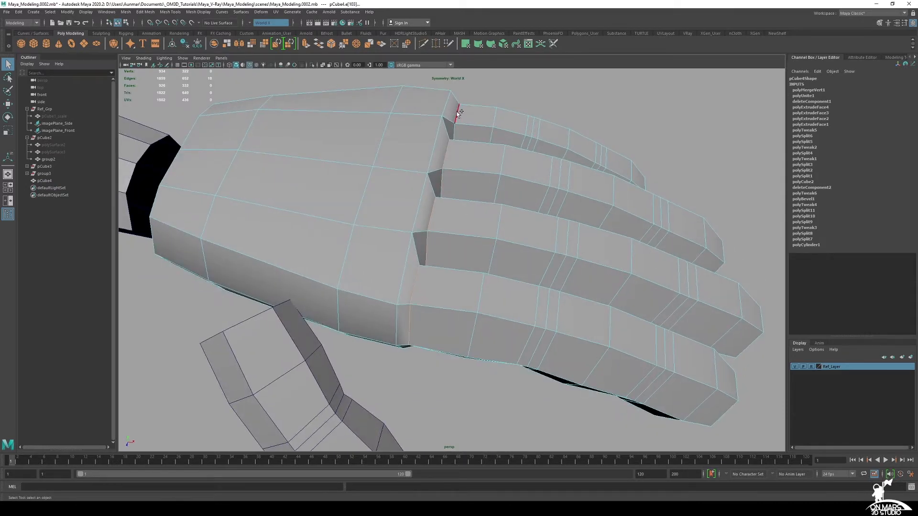
alt+drag(458, 113, 491, 211)
key(Delete)
key(ctrl+z)
key(w)
click(437, 212)
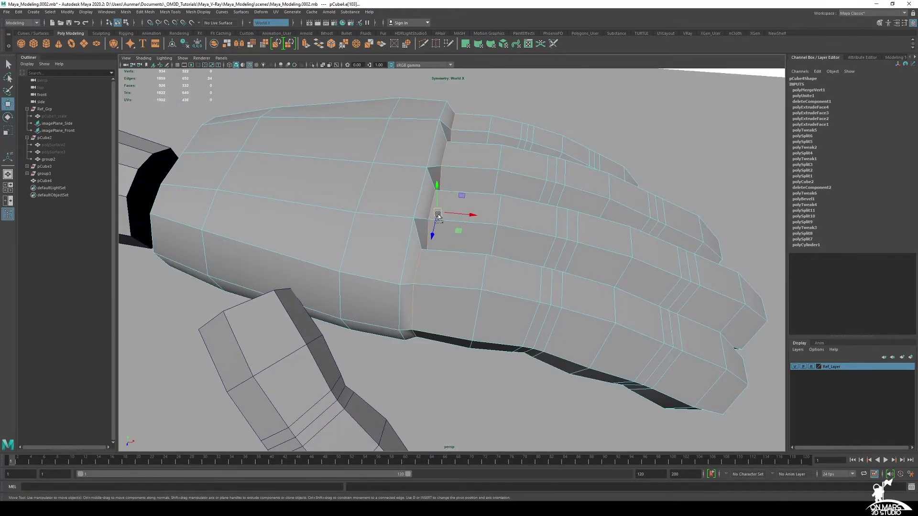
drag(429, 211, 424, 261)
key(q)
- Raise the top knuckle edges at the bases of the fingers slightly
alt+drag(437, 214, 438, 188)
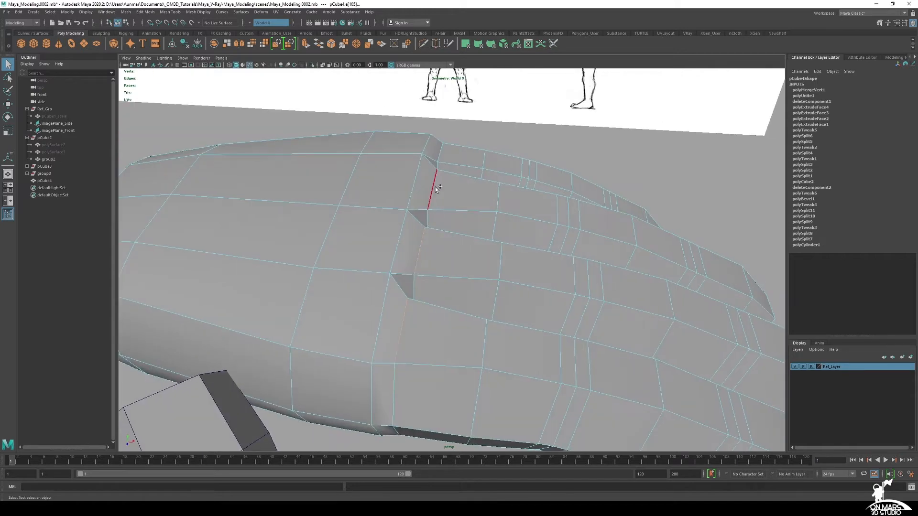
shift+click(441, 147)
alt+drag(440, 249, 439, 196)
key(w)
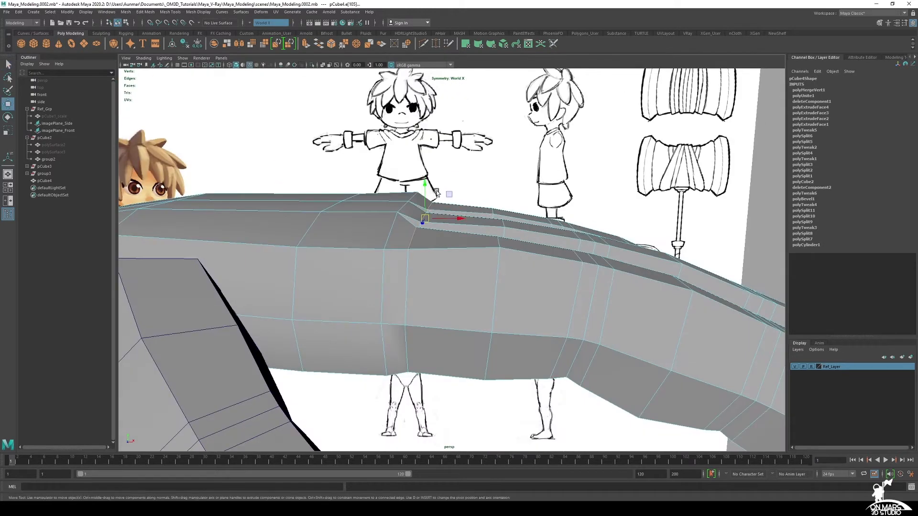
drag(424, 191, 428, 184)
alt+drag(487, 215, 410, 226)
middle_drag(443, 227, 442, 223)
- Check the reshaped knuckles in smooth preview and switch the hand back to its unsmoothed display
alt+drag(373, 225, 461, 230)
key(3)
mouse_move(483, 236)
alt+right_down()
mouse_move(451, 242)
mouse_move(482, 236)
alt+right_up()
key(q)
click(537, 375)
alt+drag(537, 375, 514, 378)
click(478, 291)
key(1)
- Select the vertices on the thumb side of the index finger's base for moving
alt+drag(478, 291, 424, 287)
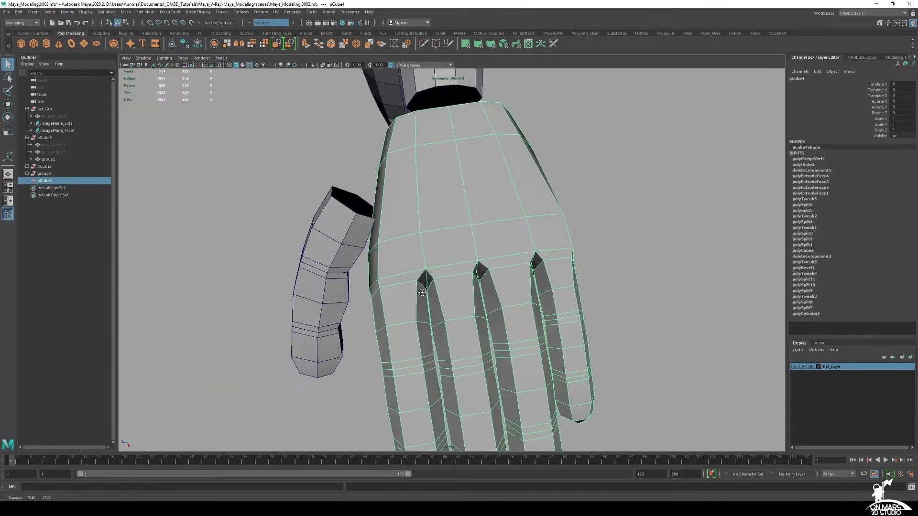
alt+middle_drag(424, 287, 455, 248)
scroll(458, 253, up, 3)
alt+drag(458, 253, 421, 237)
right_drag(409, 230, 373, 231)
alt+drag(383, 254, 409, 289)
alt+drag(365, 386, 434, 201)
key(w)
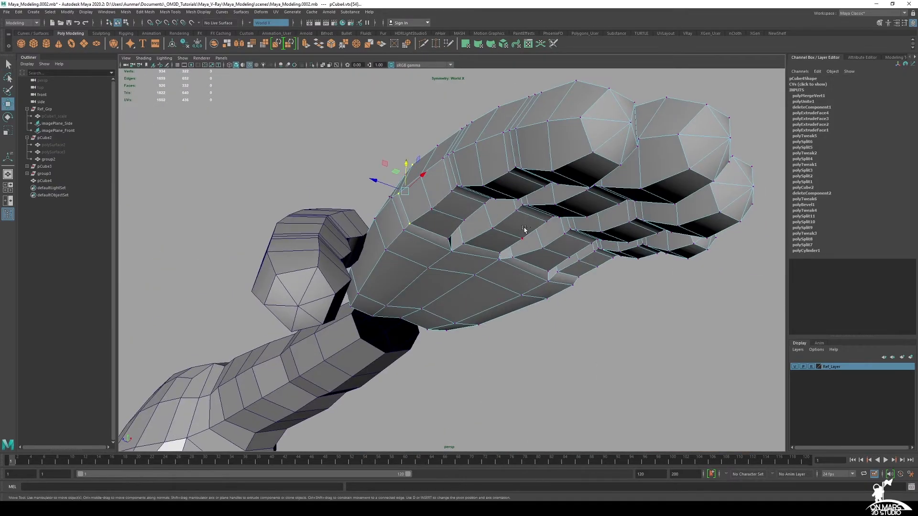
- Move the vertices on the outer side of the little finger's base to refine the hand's contour
alt+drag(525, 229, 527, 284)
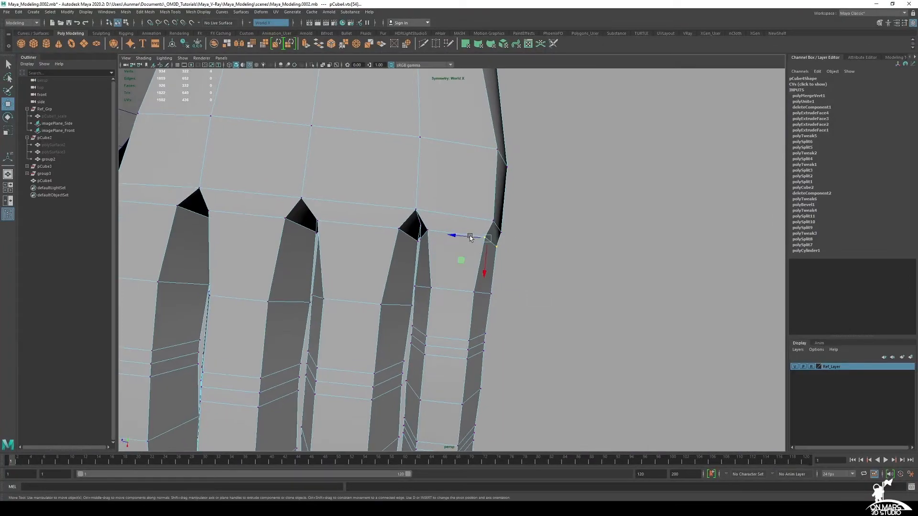
alt+drag(470, 238, 545, 221)
click(474, 232)
alt+drag(474, 232, 459, 311)
alt+drag(475, 128, 487, 185)
shift+click(487, 184)
click(654, 216)
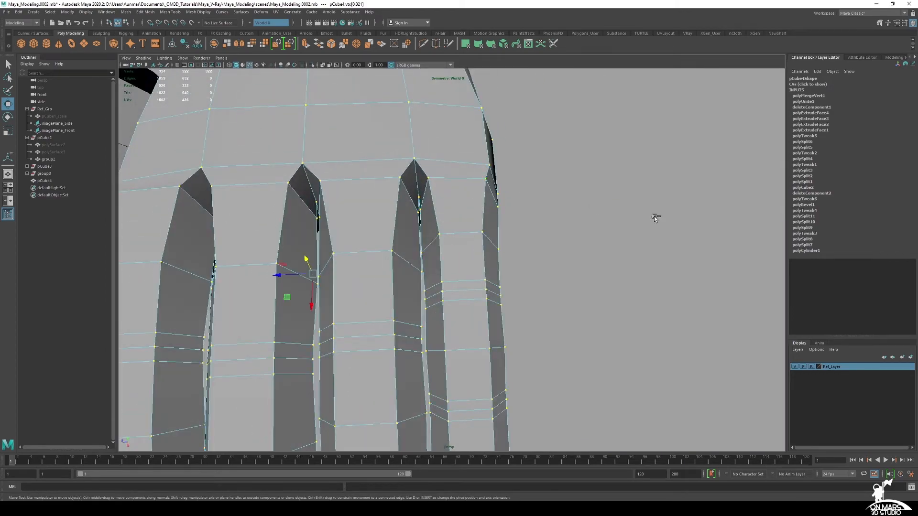
click(486, 179)
alt+drag(559, 254, 476, 207)
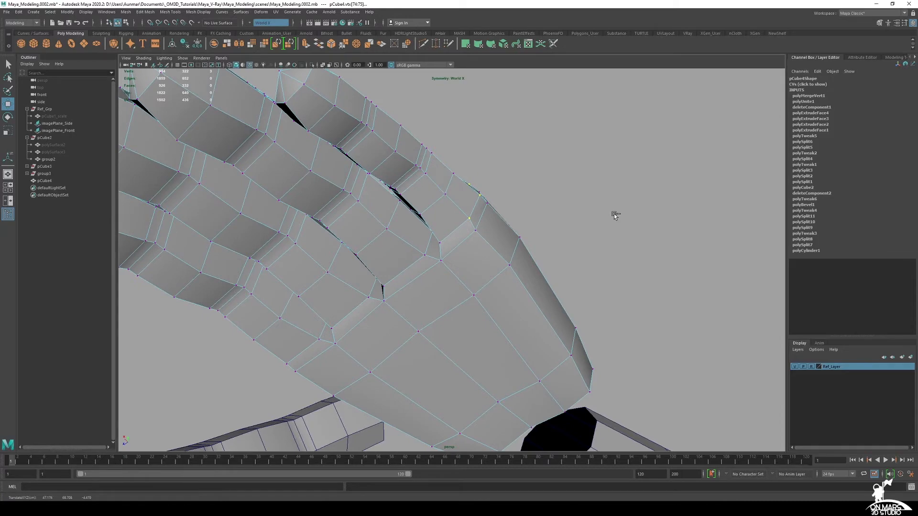
- Select the thumb and the hand mesh and isolate them in the perspective view of the four-view layout
alt+drag(614, 214, 464, 259)
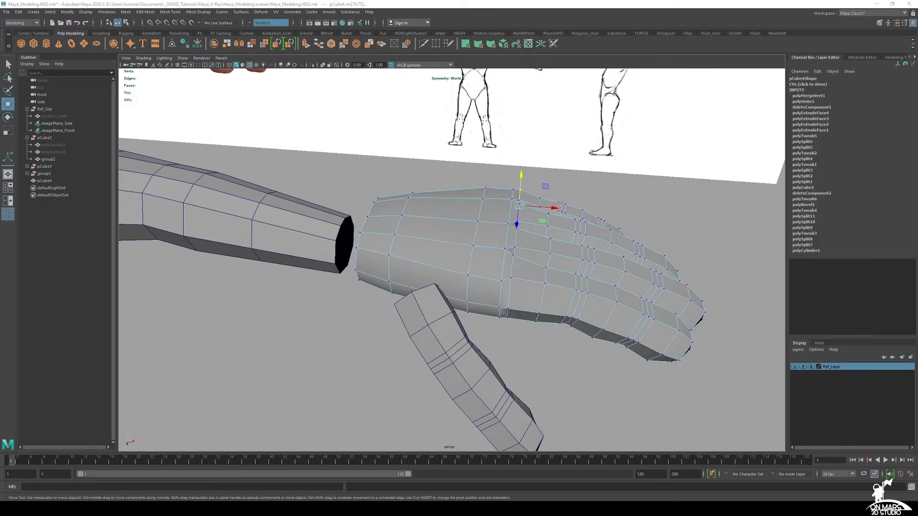
alt+drag(479, 225, 538, 235)
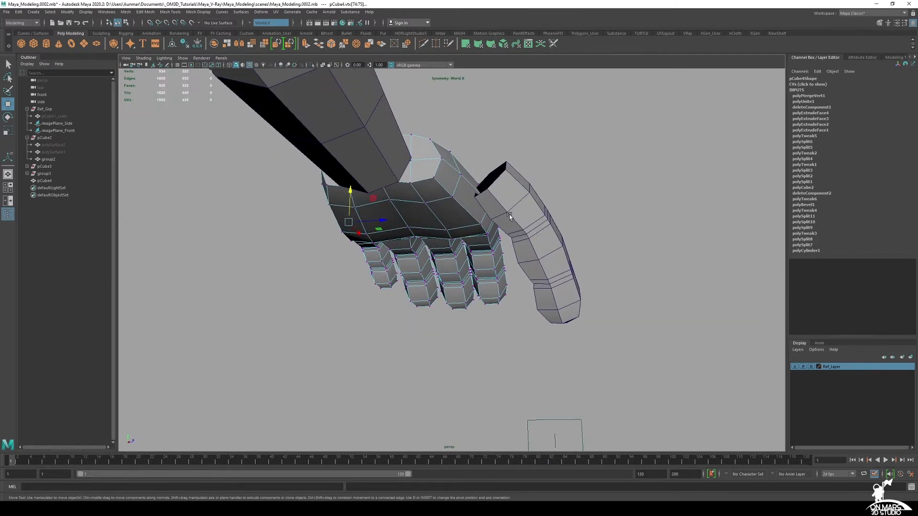
alt+drag(509, 214, 529, 203)
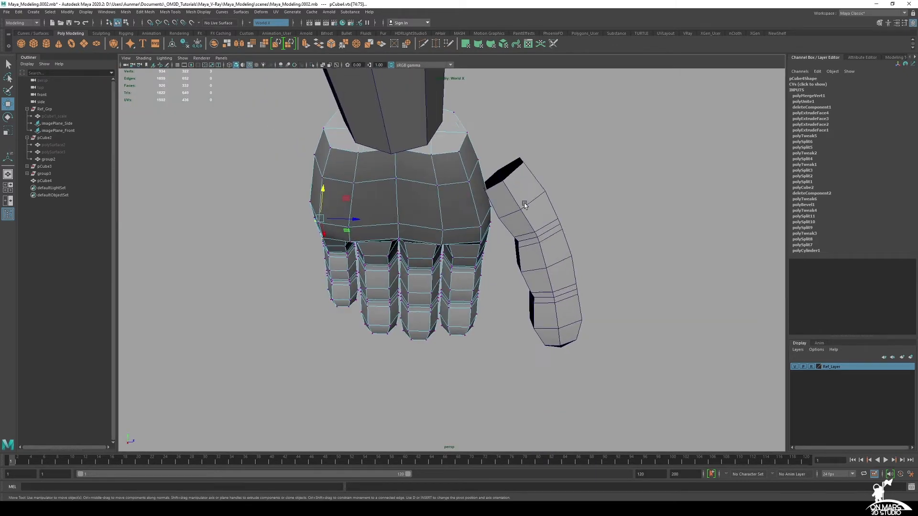
click(529, 203)
click(435, 183)
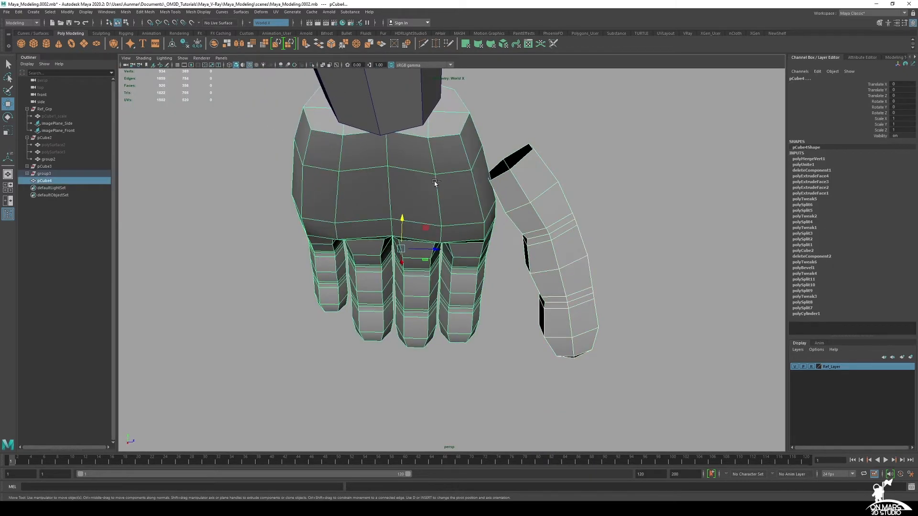
key(space)
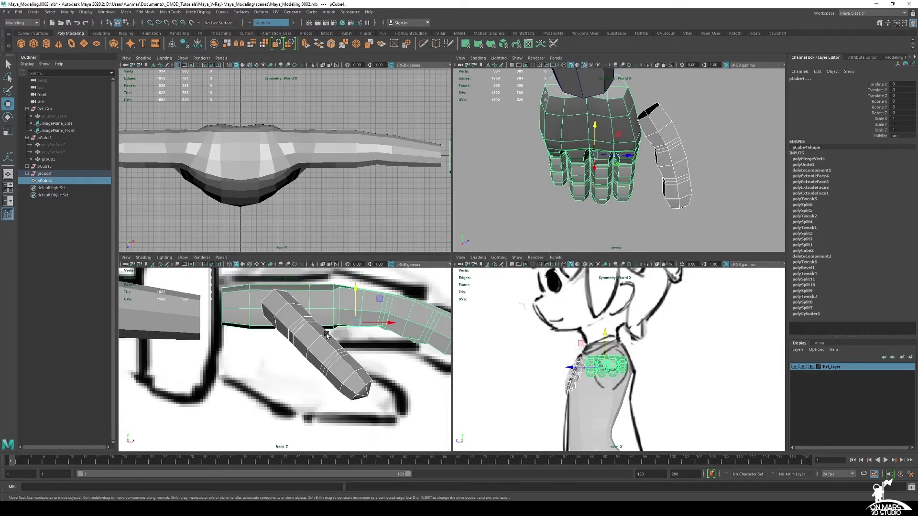
key(ctrl+1)
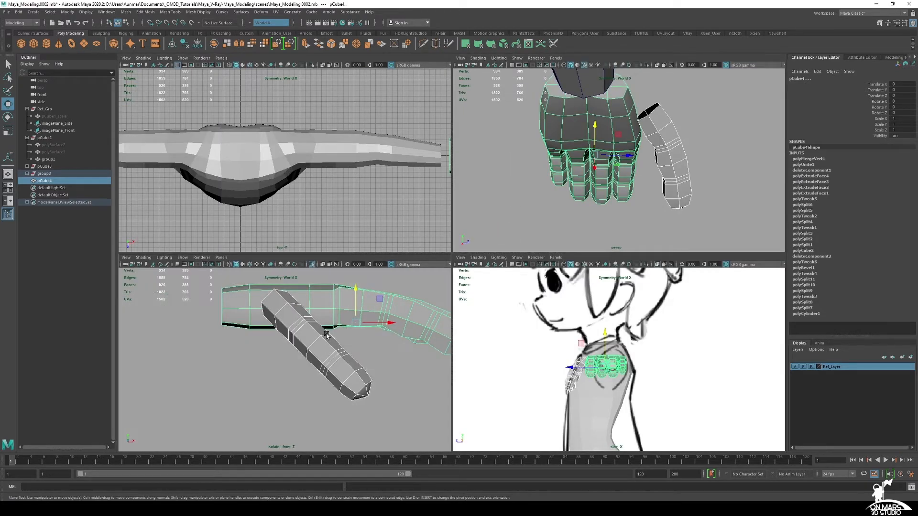
key(ctrl+1)
key(ctrl+1)
alt+drag(602, 197, 659, 169)
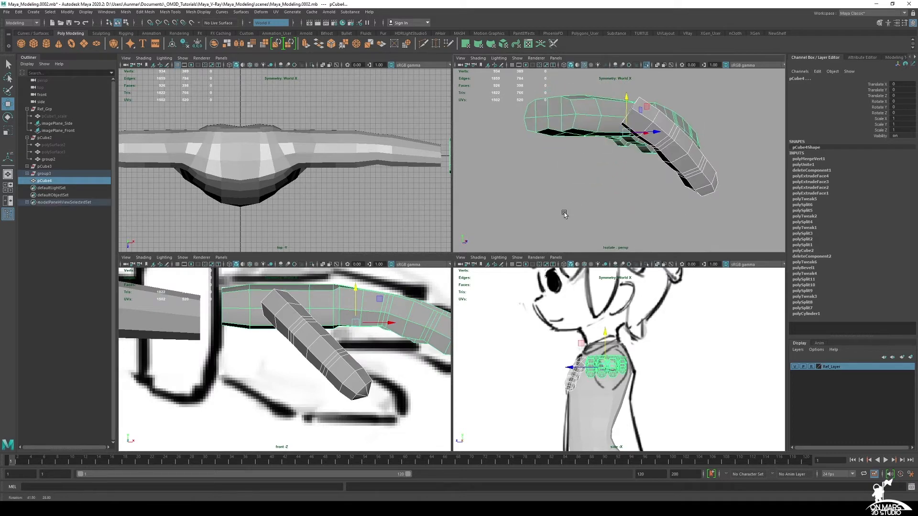
- Select the ring of faces at the thumb's base, grow the selection three times along the thumb, and delete those faces
key(space)
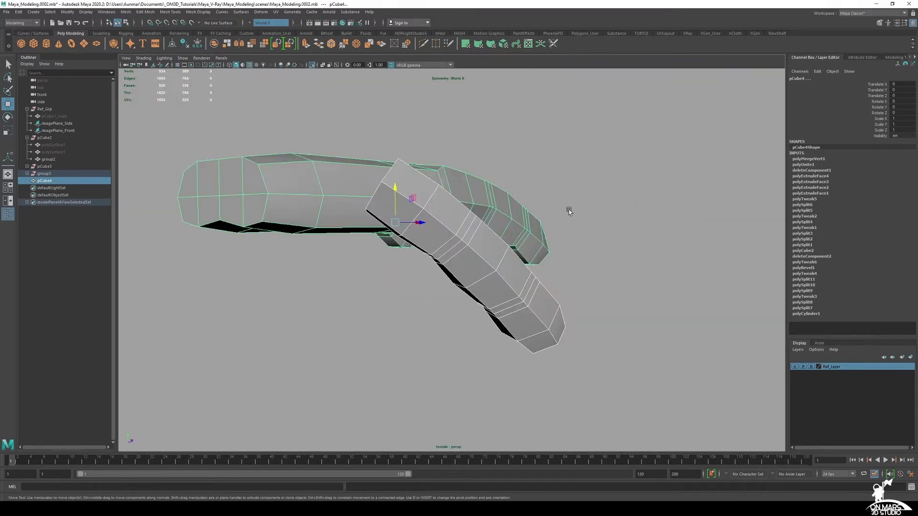
alt+drag(569, 213, 660, 162)
click(418, 140)
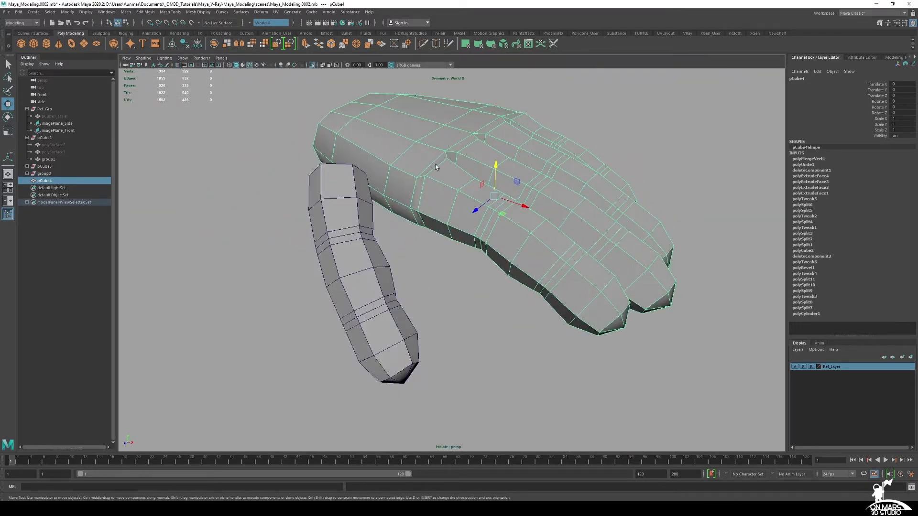
alt+drag(451, 204, 450, 236)
click(364, 193)
right_click(452, 183)
click(445, 204)
alt+drag(426, 197, 418, 160)
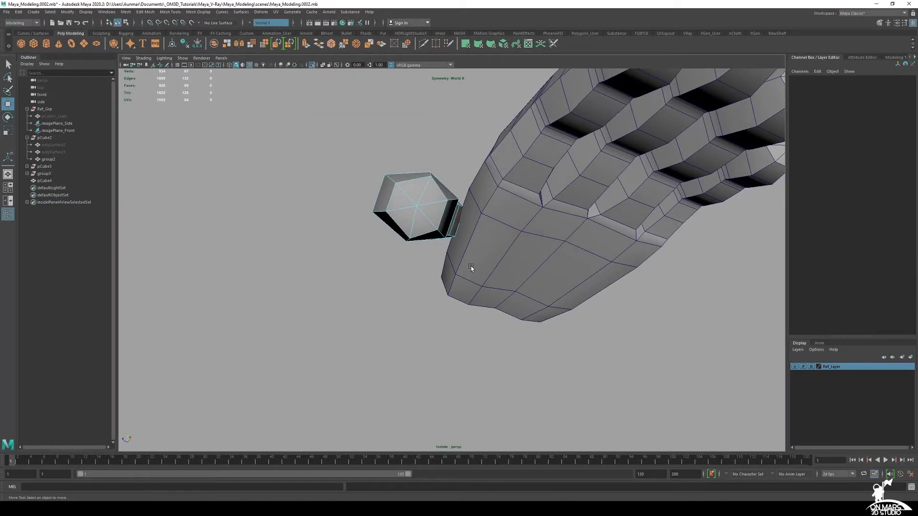
alt+drag(471, 268, 477, 260)
click(428, 171)
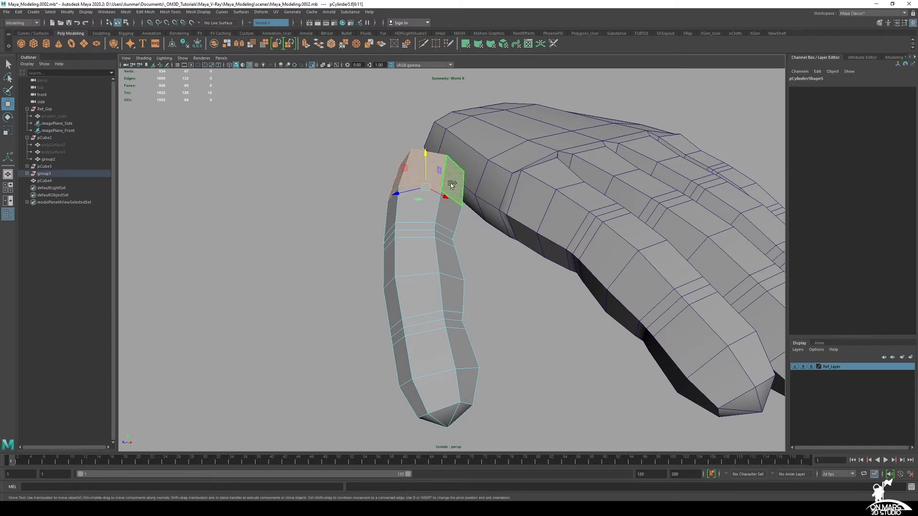
alt+drag(406, 199, 497, 226)
key(q)
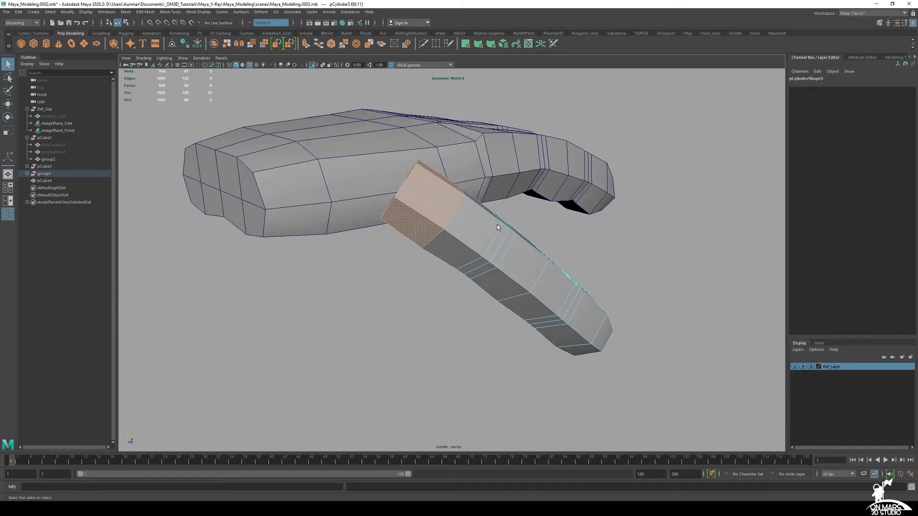
key(shift+period)
key(shift+period)
key(shift+period)
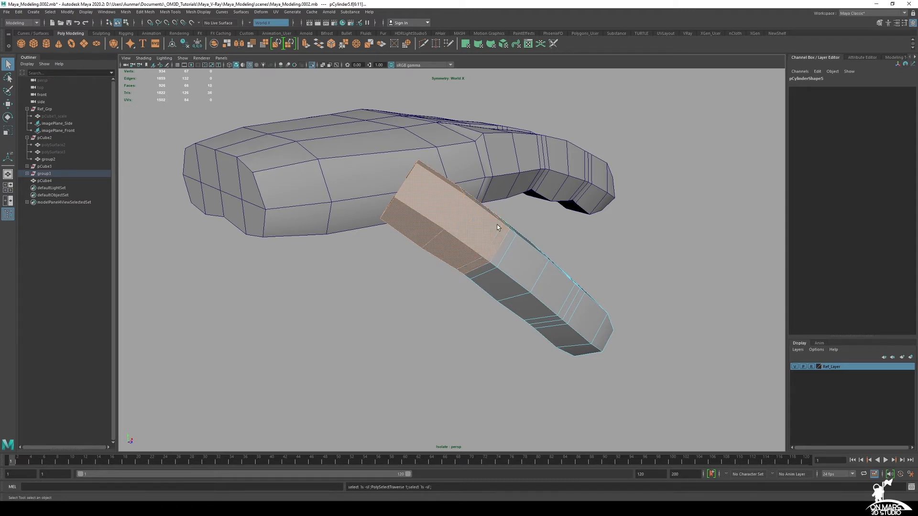
alt+drag(510, 230, 452, 239)
key(Delete)
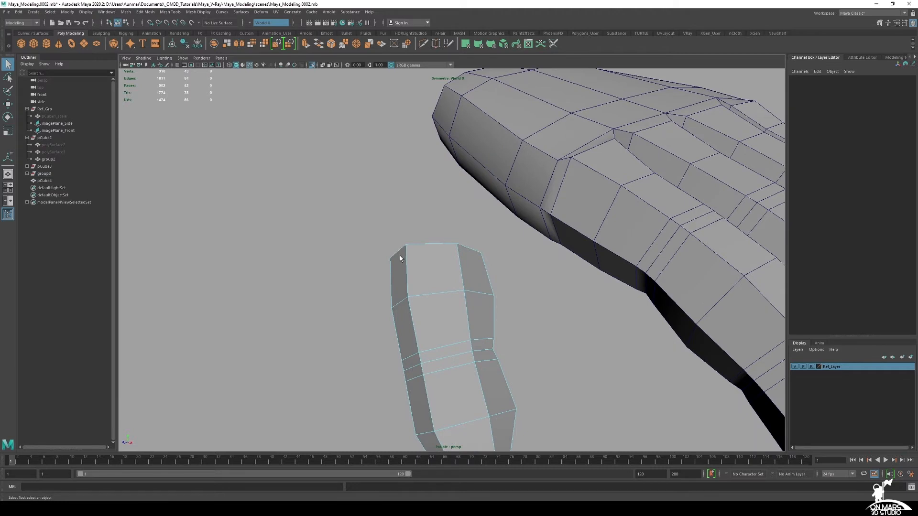
- Scale the shortened thumb up uniformly to about 1.62 as a whole object in the front view
alt+drag(400, 257, 461, 199)
key(space)
right_drag(337, 364, 372, 303)
key(space)
key(e)
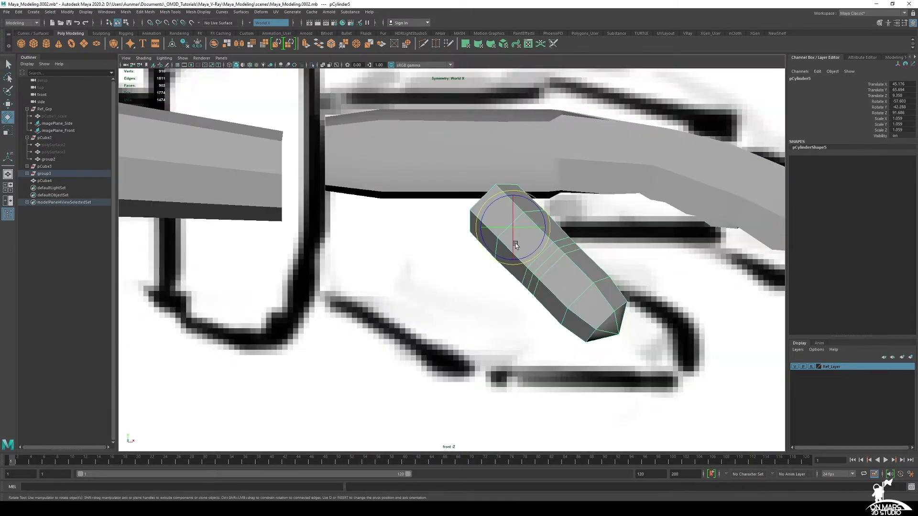
key(r)
drag(513, 231, 615, 205)
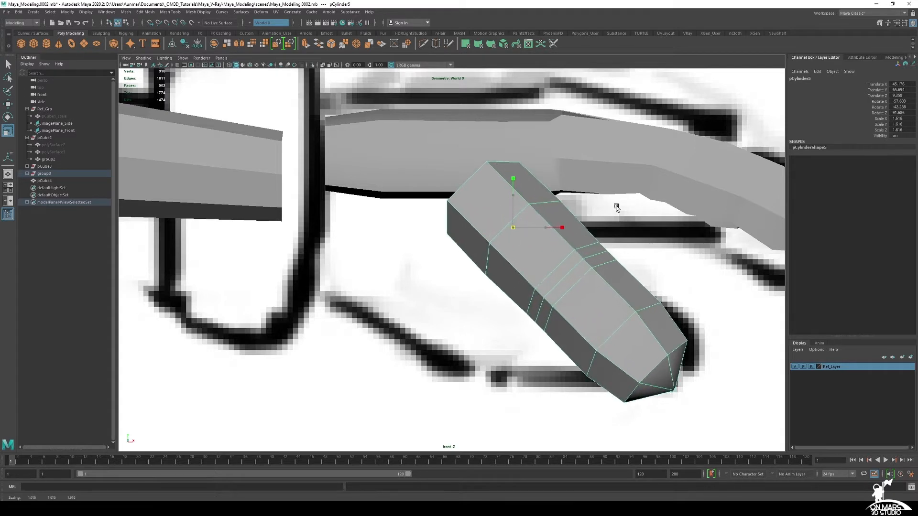
- Move the thumb toward the wrist to about 42.7 on X and rotate it about Z to match the reference drawing
key(e)
key(w)
drag(511, 227, 455, 231)
key(e)
key(w)
key(e)
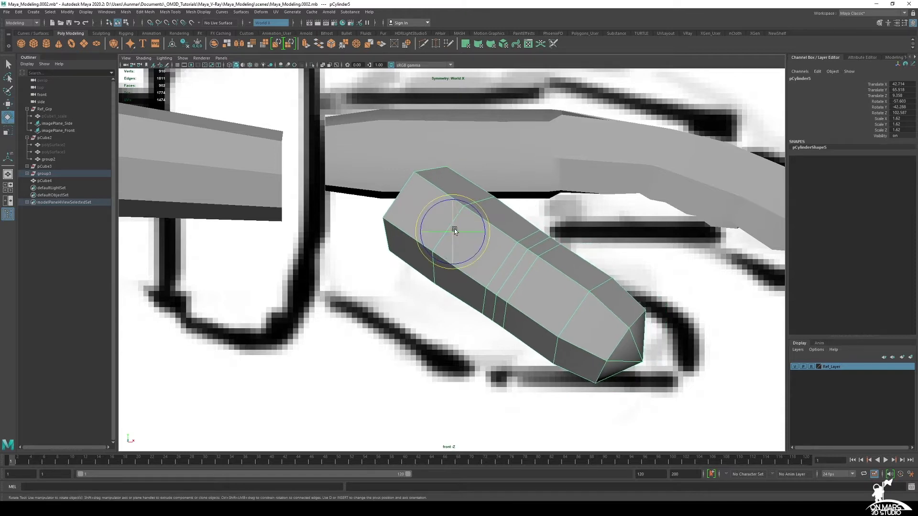
- Check the thumb against the palm from several angles and shift it slightly toward the fingers in the front view
key(space)
key(space)
alt+drag(575, 166, 502, 153)
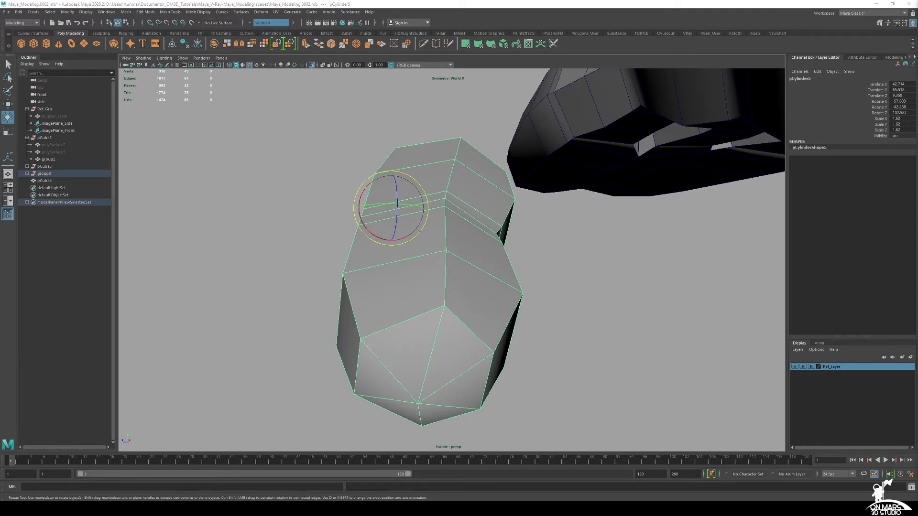
alt+drag(435, 222, 484, 226)
scroll(479, 207, up, 3)
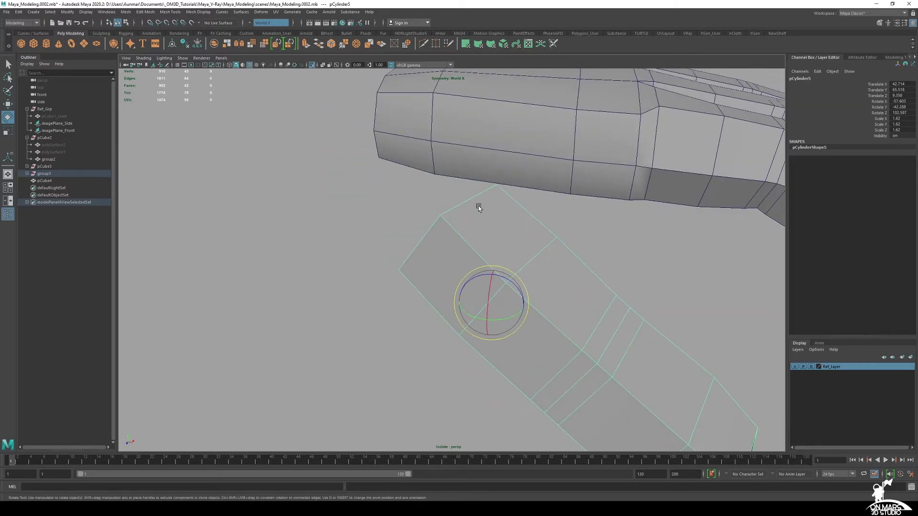
scroll(479, 254, down, 4)
key(space)
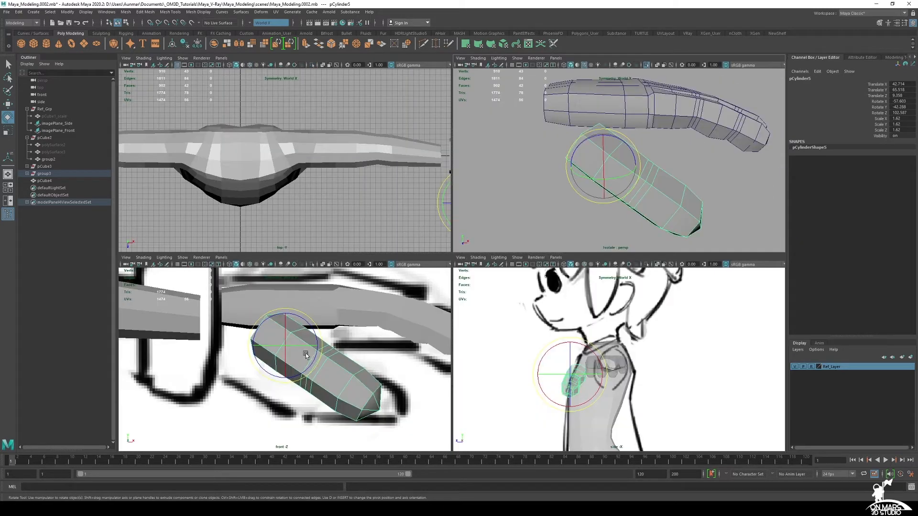
key(w)
drag(286, 346, 294, 348)
- Select the six open border edges at the thumb's base in the perspective view
alt+drag(679, 201, 608, 140)
right_drag(609, 139, 580, 128)
alt+middle_drag(580, 128, 579, 146)
drag(569, 102, 593, 143)
drag(605, 174, 606, 173)
alt+drag(606, 173, 668, 131)
mouse_move(668, 130)
middle_down()
mouse_move(681, 132)
mouse_move(671, 131)
middle_up()
alt+drag(671, 131, 625, 153)
key(ctrl+z)
right_drag(625, 153, 623, 151)
alt+drag(622, 152, 629, 180)
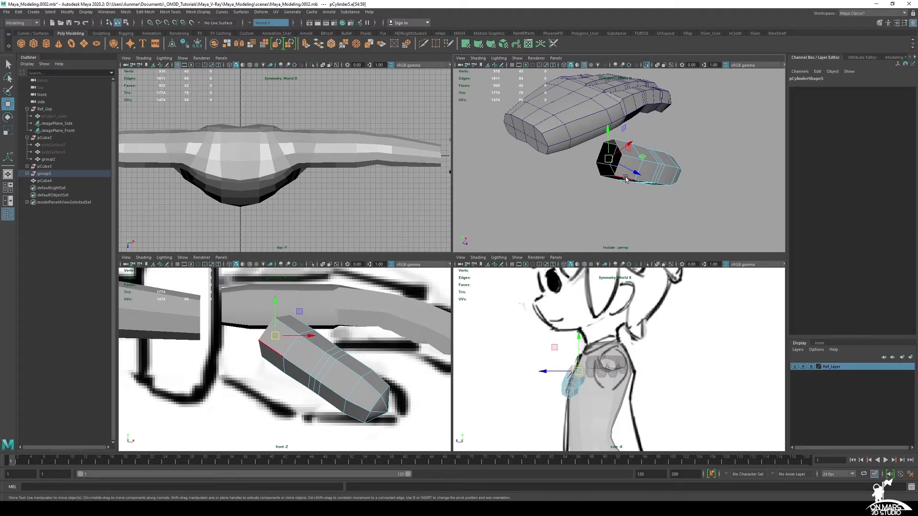
- Try to scale and extrude the thumb's open border edges in the four-view layout, undoing each attempt
key(r)
key(r)
shift+drag(613, 157, 659, 160)
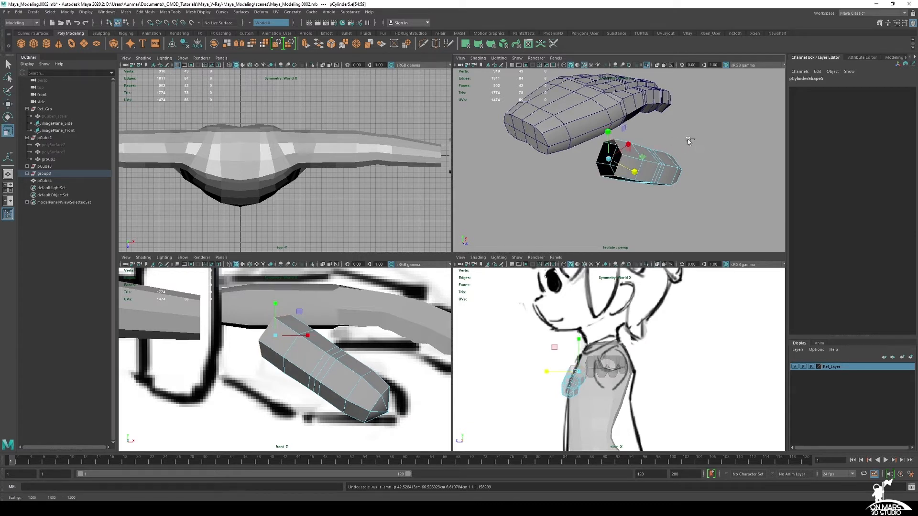
key(w)
alt+drag(693, 174, 722, 177)
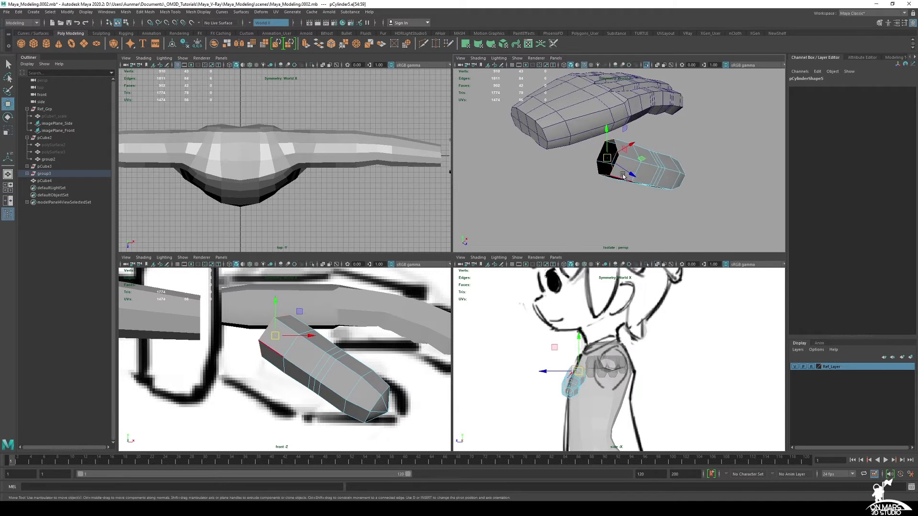
shift+drag(607, 160, 605, 160)
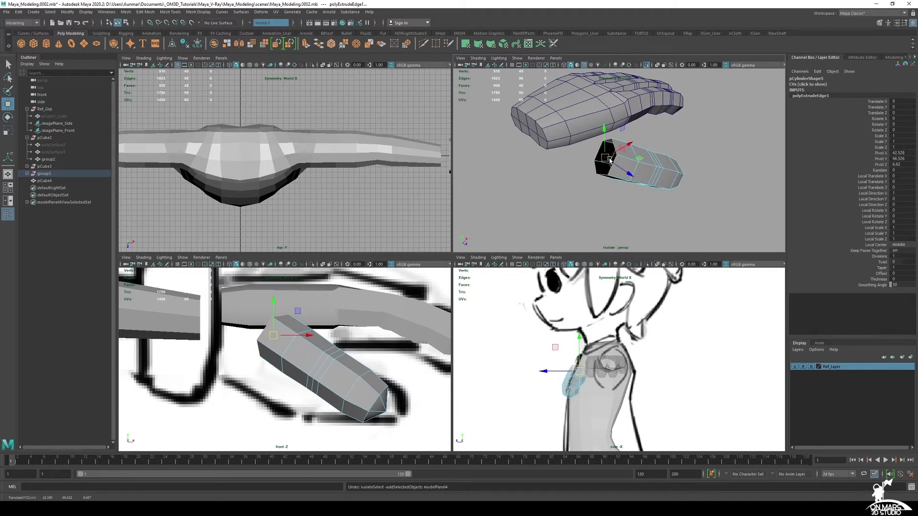
key(ctrl+z)
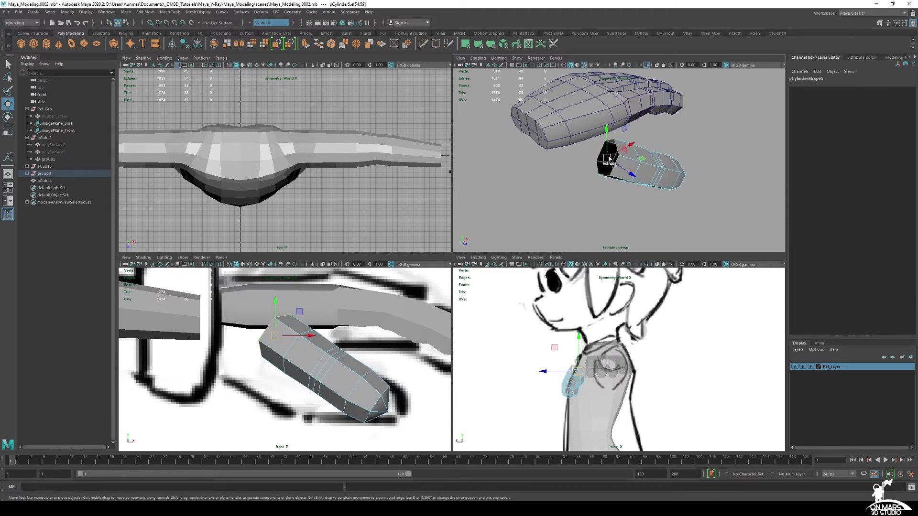
shift+drag(610, 159, 543, 246)
key(ctrl+z)
key(ctrl+z)
- Try to extrude the thumb's border edges toward the palm in the enlarged perspective view, and undo the extrusion
scroll(616, 154, up, 3)
key(3)
key(1)
key(space)
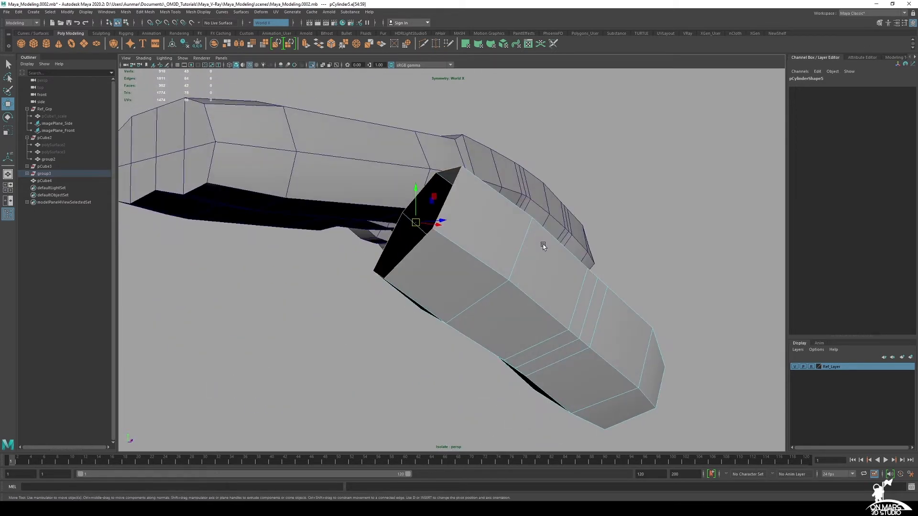
shift+drag(416, 223, 400, 216)
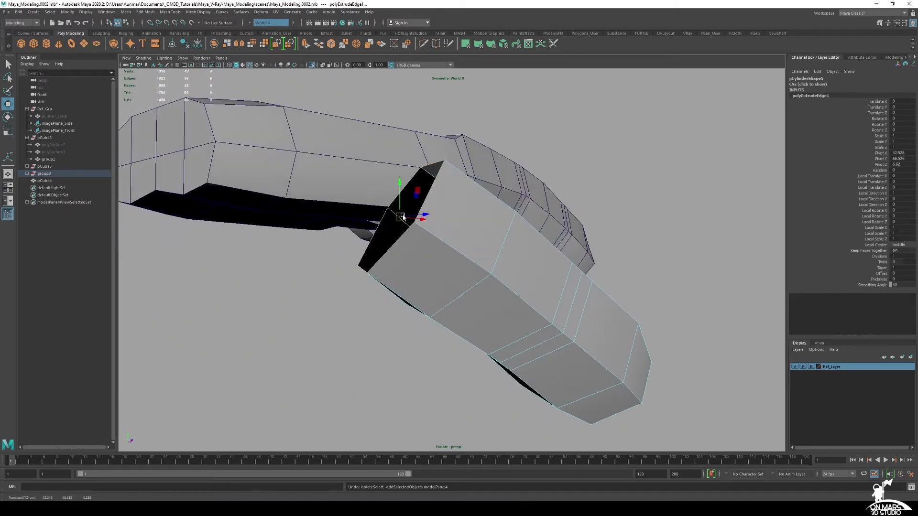
key(ctrl+z)
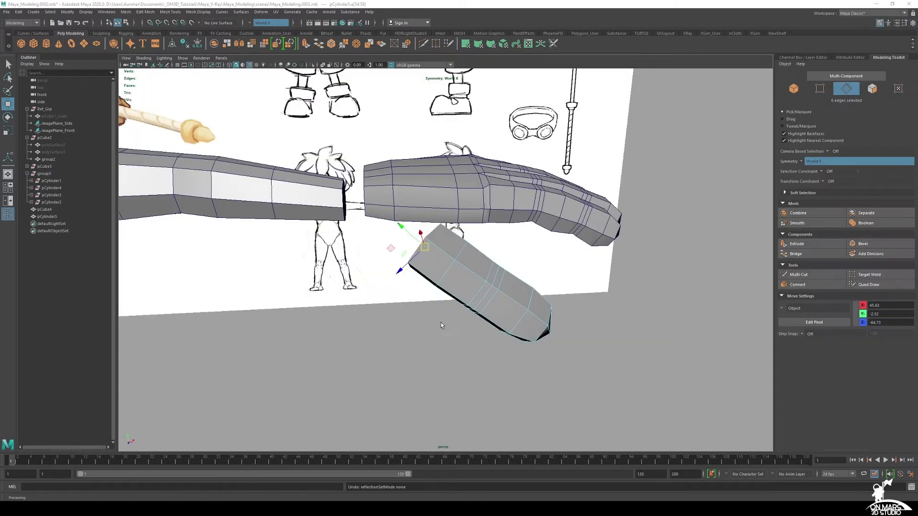
- Try the border-edge extrusion with the whole character displayed, inspect the thumb from several angles, and undo it
alt+drag(442, 325, 514, 325)
scroll(514, 326, up, 2)
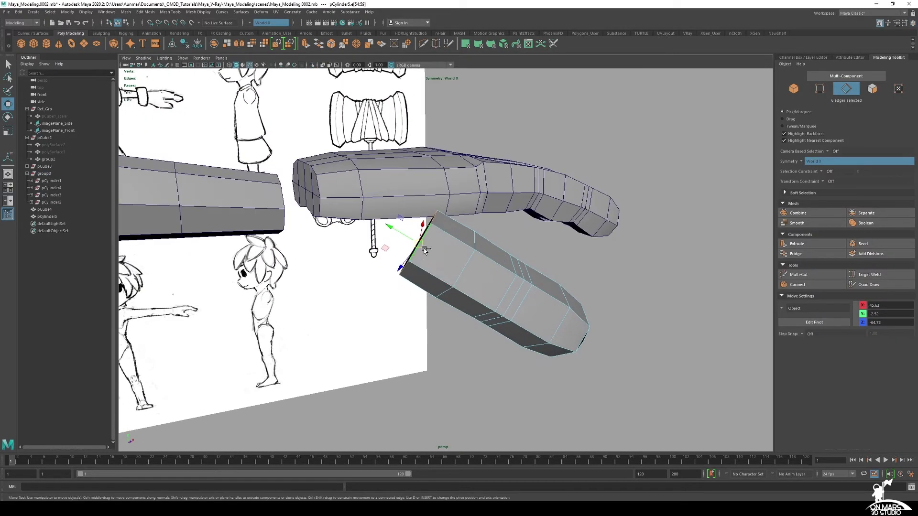
mouse_move(419, 245)
shift+mouse_down()
mouse_move(409, 241)
mouse_move(436, 242)
mouse_move(405, 233)
shift+mouse_up()
alt+drag(497, 254, 414, 259)
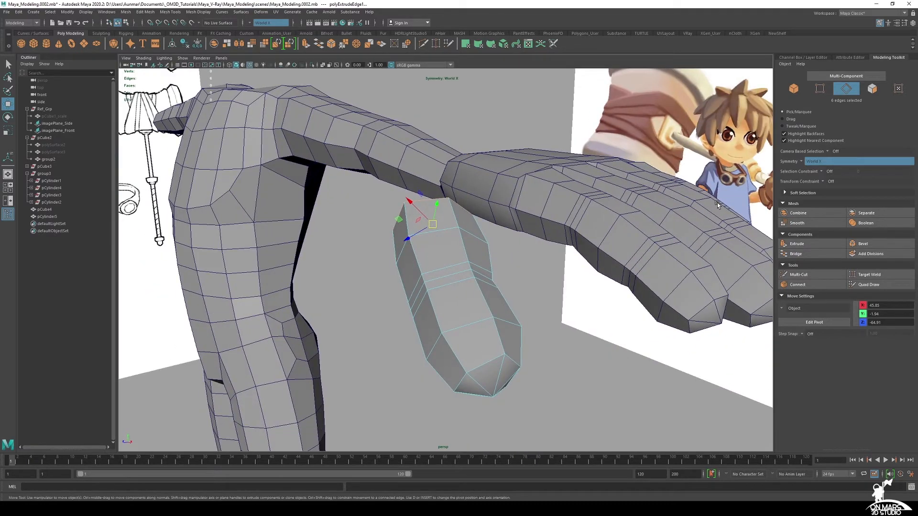
alt+drag(496, 254, 532, 238)
key(ctrl+z)
alt+drag(477, 205, 257, 133)
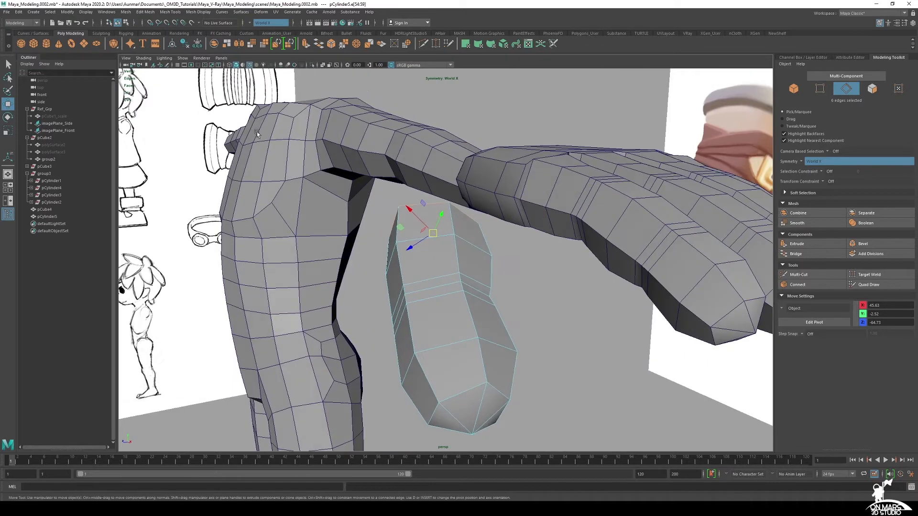
alt+drag(537, 215, 432, 211)
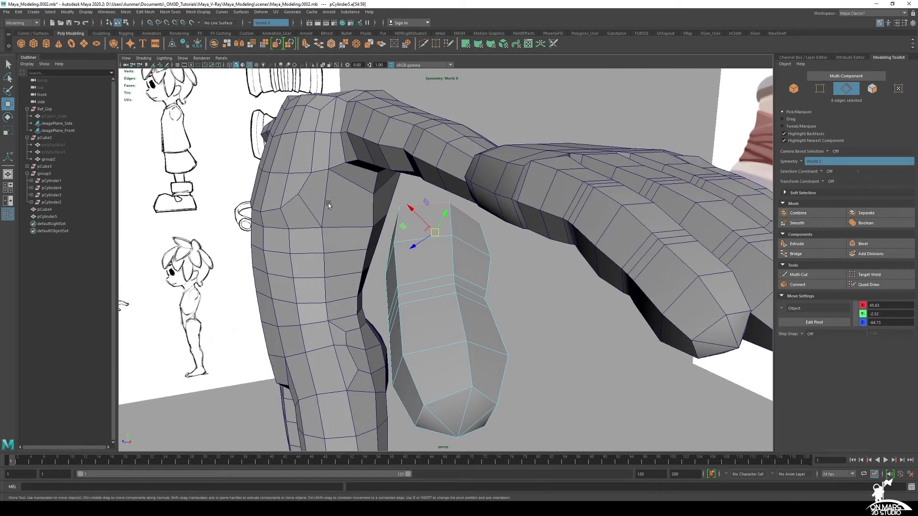
alt+drag(329, 204, 414, 191)
alt+drag(499, 184, 598, 176)
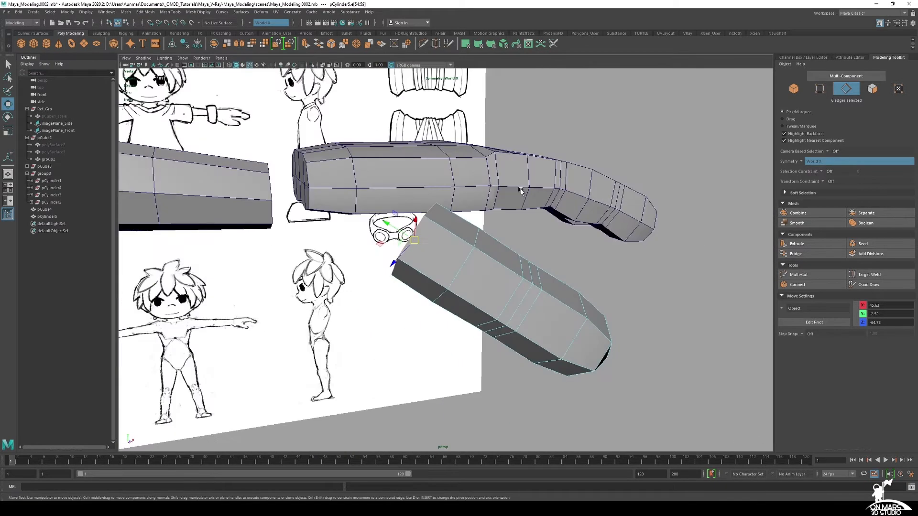
- Turn off symmetry, then extrude the thumb's six open border edges and position them toward the palm
click(809, 162)
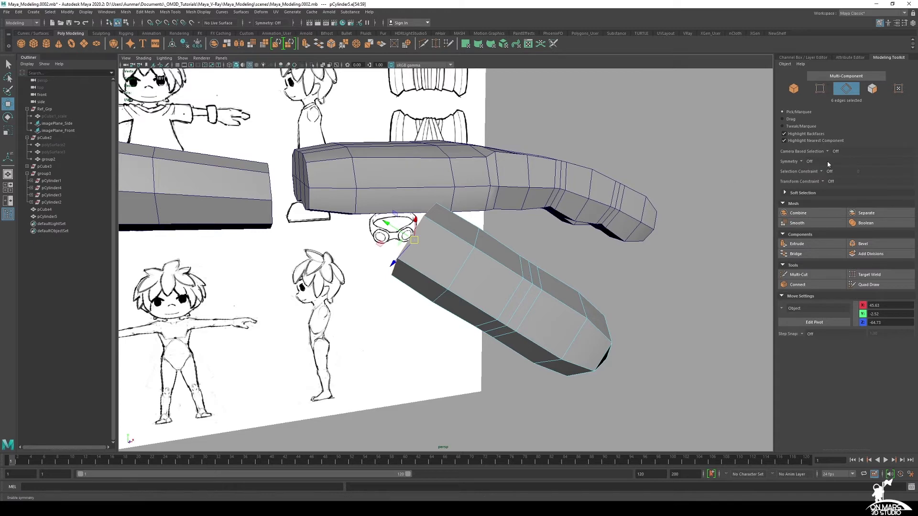
scroll(521, 203, up, 3)
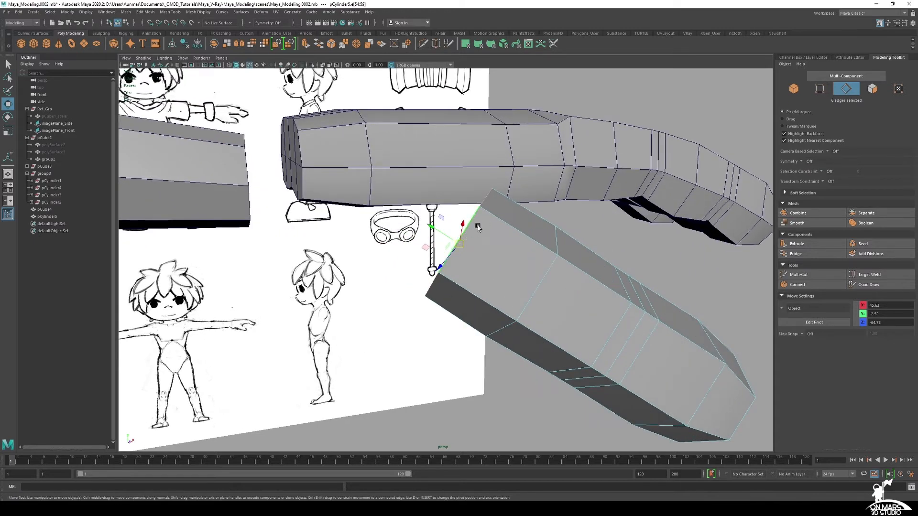
key(r)
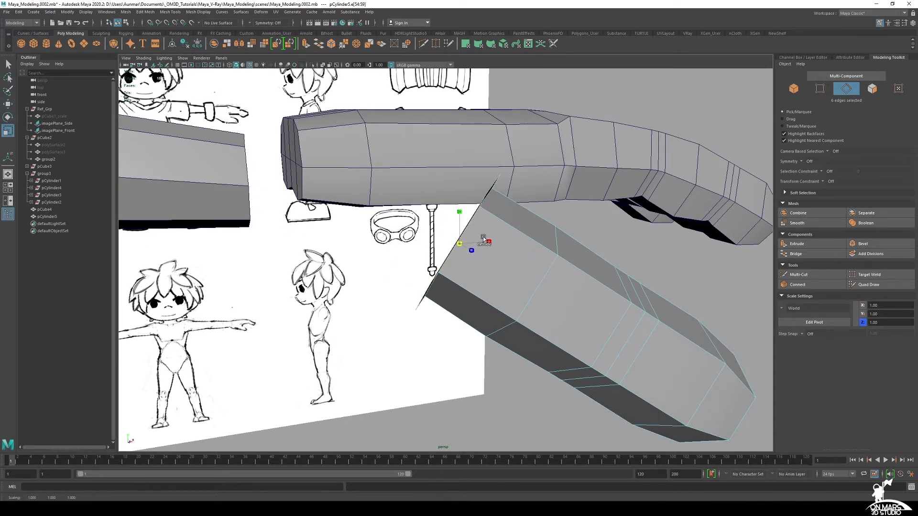
alt+drag(483, 239, 404, 280)
key(w)
key(e)
key(w)
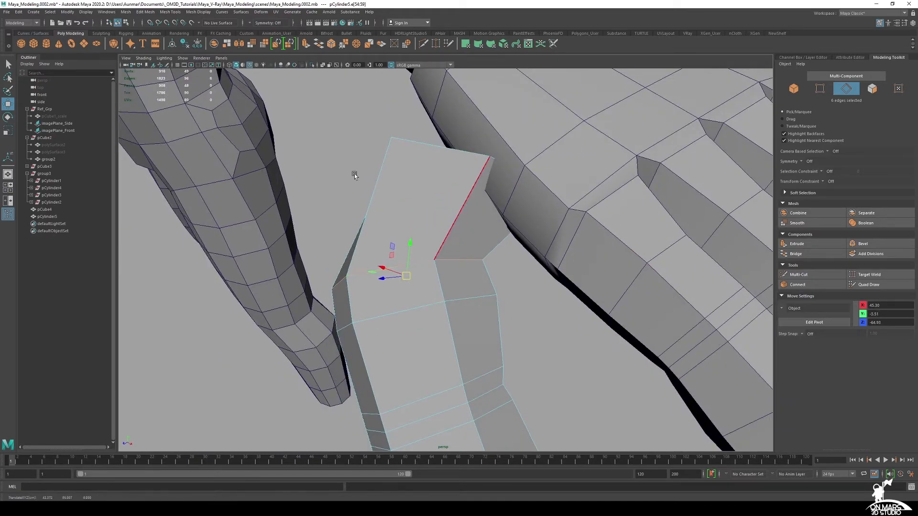
mouse_move(354, 174)
alt+mouse_down()
mouse_move(469, 180)
mouse_move(426, 194)
mouse_move(340, 151)
mouse_move(431, 160)
mouse_move(525, 225)
mouse_move(483, 171)
mouse_move(416, 201)
mouse_move(344, 201)
mouse_move(456, 237)
mouse_move(453, 262)
mouse_move(478, 187)
alt+mouse_up()
right_drag(459, 233, 458, 213)
alt+drag(421, 291, 480, 273)
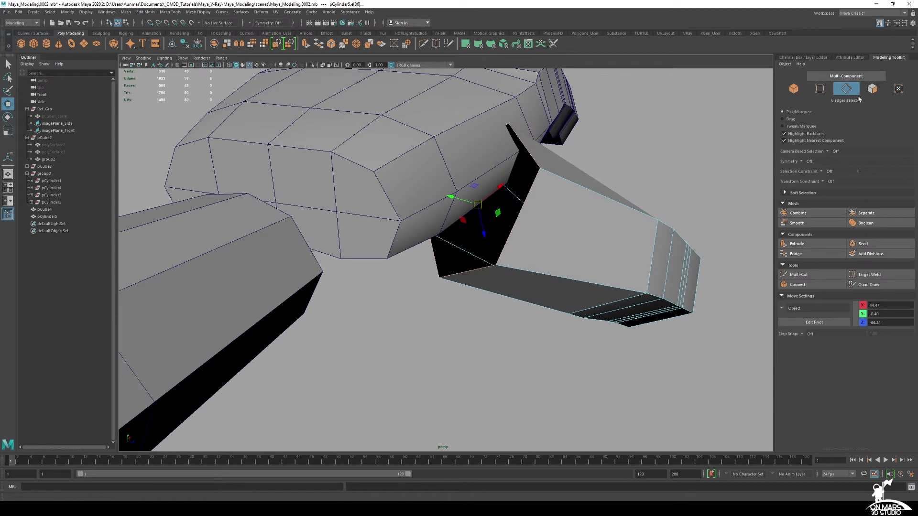
- Select the hand mesh as an object and isolate it in the perspective view
alt+drag(484, 210, 460, 165)
click(497, 122)
right_click(498, 123)
key(q)
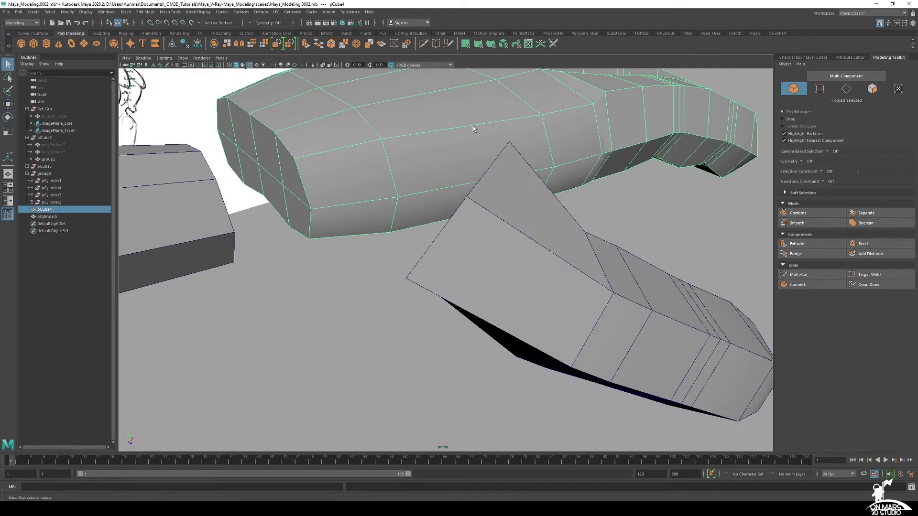
key(ctrl+1)
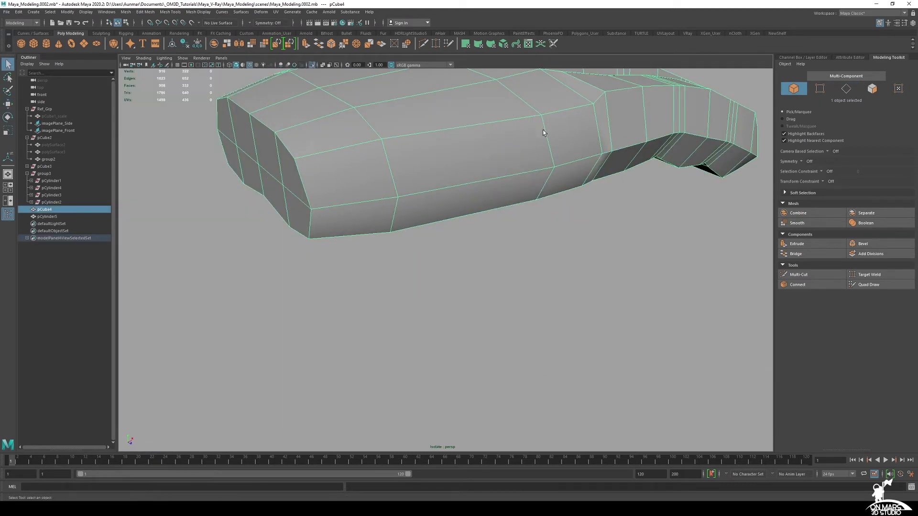
- Trace the edges around the thumb-side faces of the palm to plan the thumb opening
alt+middle_drag(544, 130, 478, 192)
right_drag(474, 183, 473, 166)
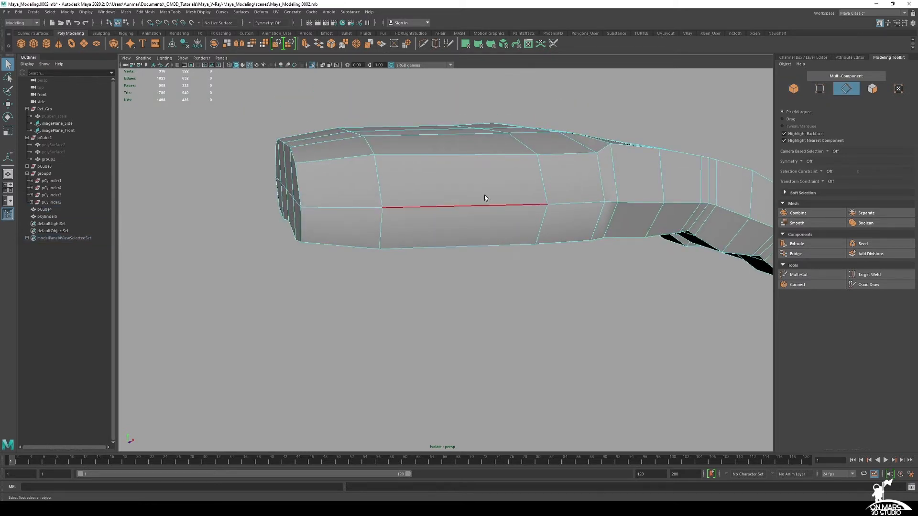
alt+drag(485, 195, 462, 174)
right_drag(461, 173, 461, 194)
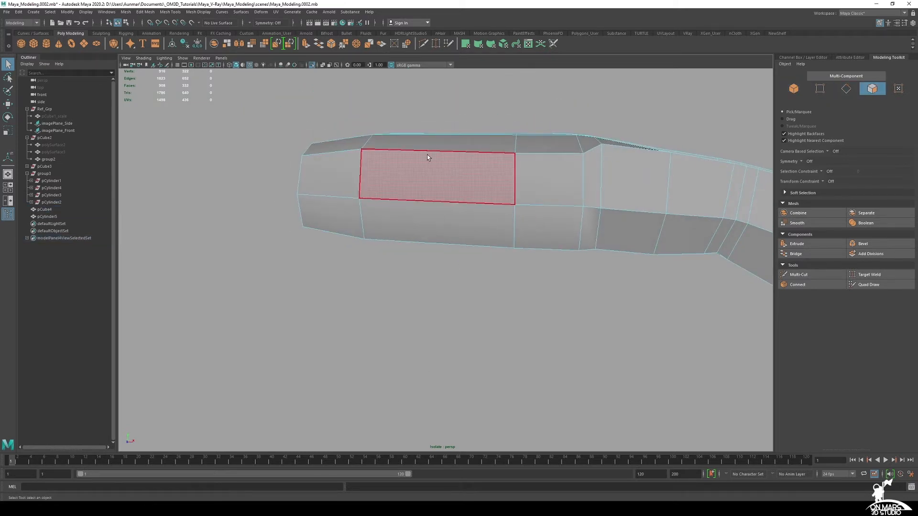
right_drag(427, 154, 409, 131)
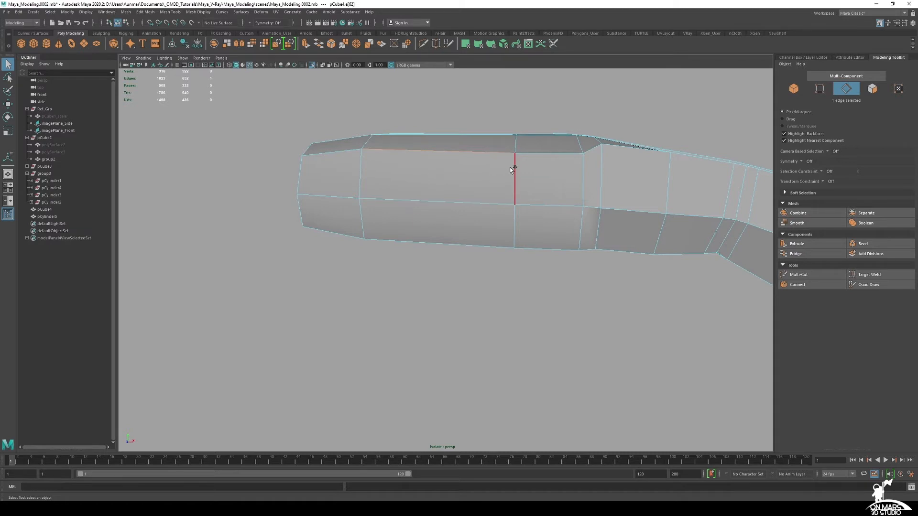
alt+drag(478, 246, 474, 231)
shift+click(375, 213)
alt+drag(375, 214, 497, 169)
alt+drag(380, 189, 453, 185)
shift+click(376, 163)
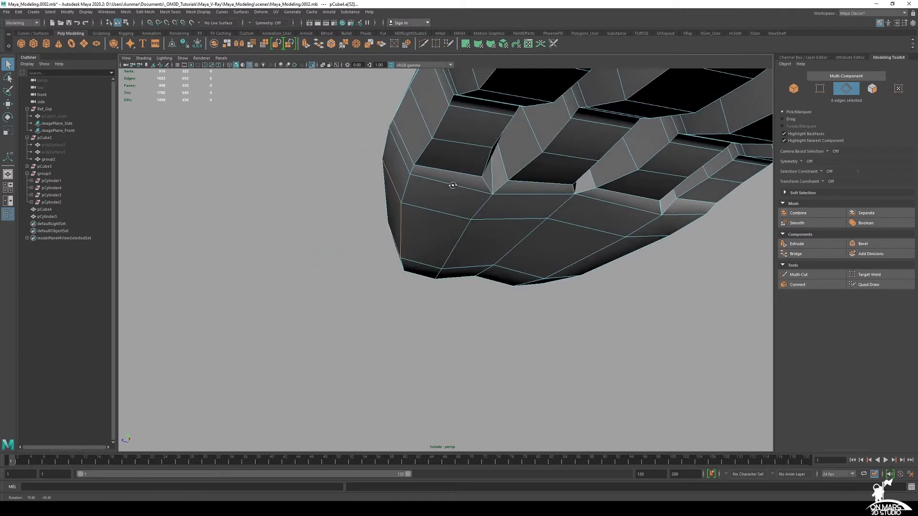
alt+drag(418, 216, 426, 220)
alt+drag(481, 191, 491, 193)
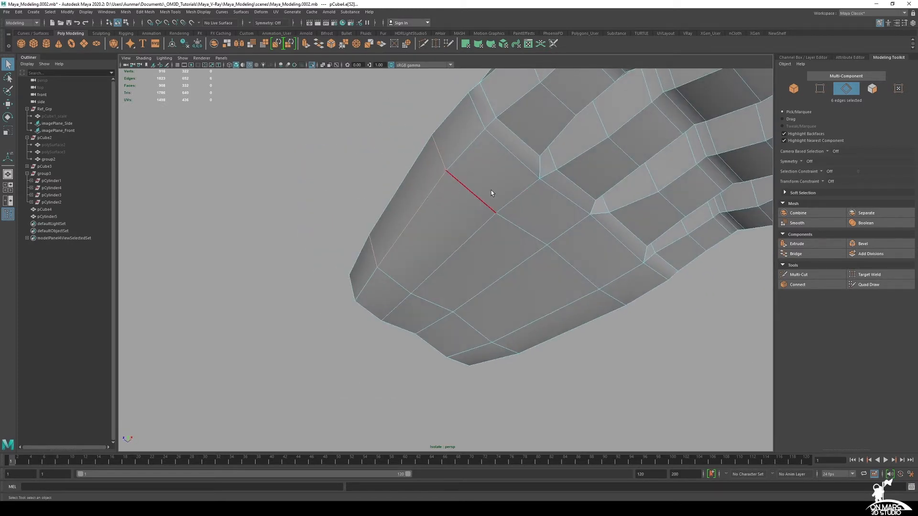
shift+click(395, 274)
alt+drag(395, 273, 456, 211)
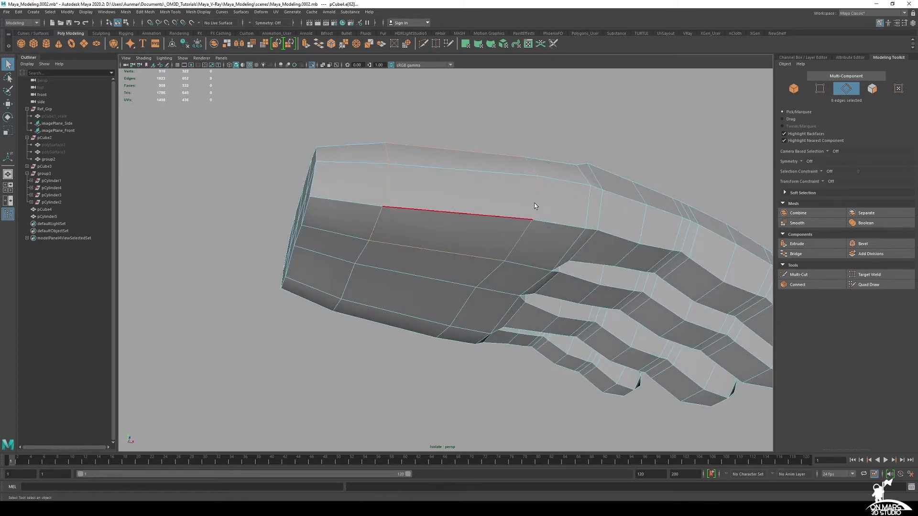
alt+drag(535, 203, 511, 174)
- Select the two adjoining faces on the thumb side of the palm in face mode
right_drag(508, 181, 507, 205)
click(499, 178)
shift+click(510, 213)
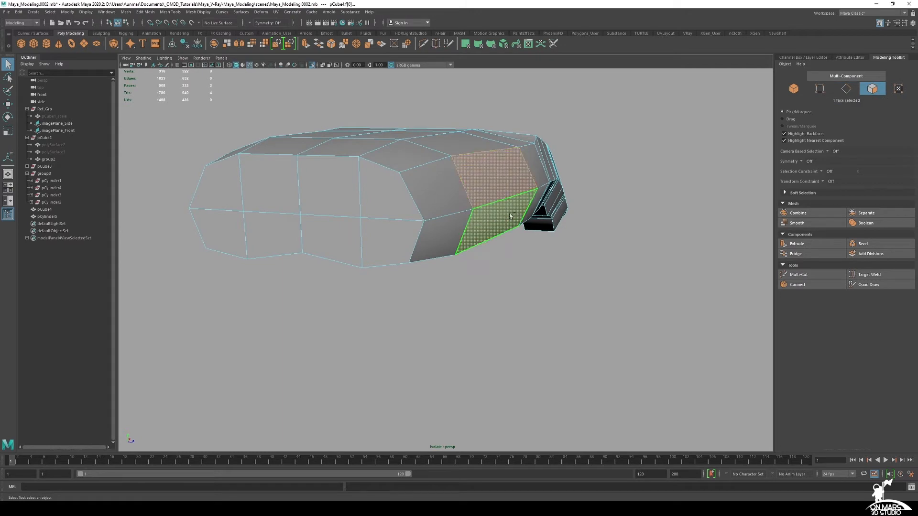
shift+click(510, 213)
- Try to extrude the two selected palm side faces outward, and undo the extrusion
key(ctrl+e)
drag(522, 168, 555, 150)
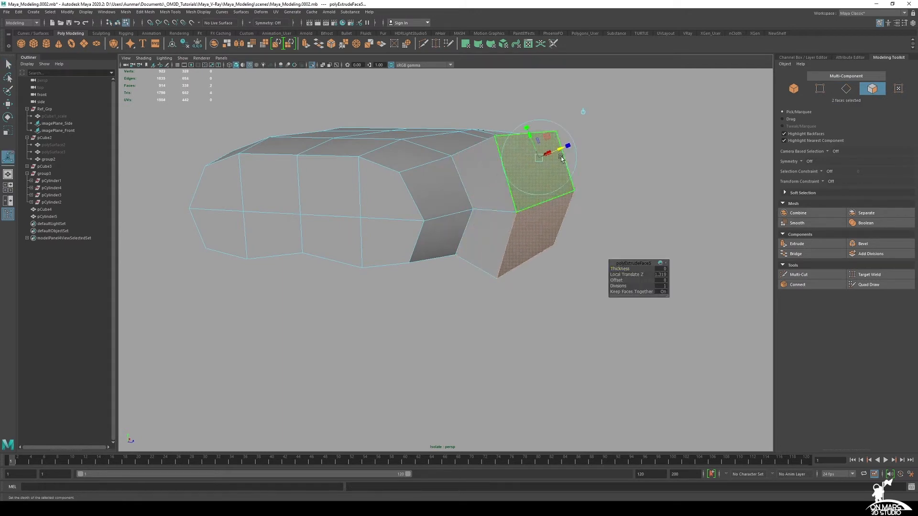
alt+drag(569, 208, 588, 194)
key(ctrl+z)
key(ctrl+z)
- Add the adjacent face on the palm's underside to the two selected side faces and inspect the three-face selection
mouse_move(433, 255)
alt+mouse_down()
mouse_move(419, 250)
mouse_move(428, 261)
alt+mouse_up()
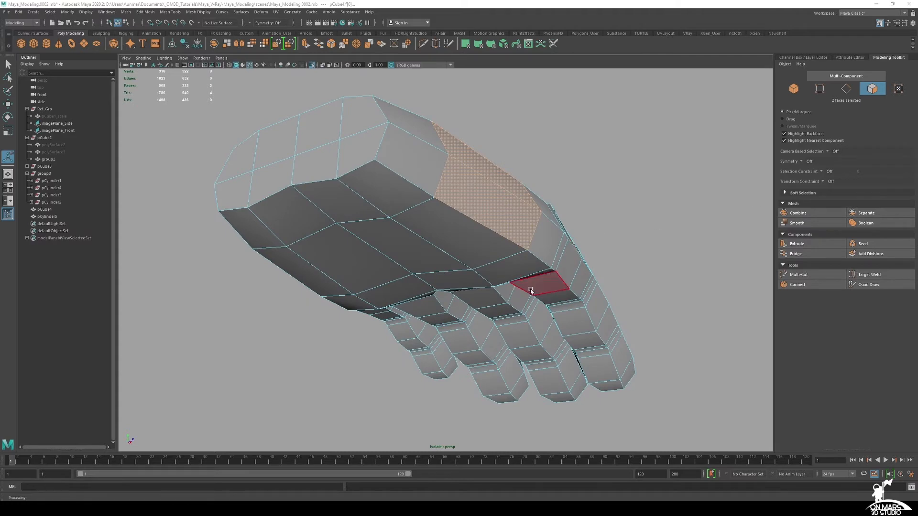
mouse_move(530, 290)
alt+mouse_down()
mouse_move(428, 224)
mouse_move(486, 283)
mouse_move(547, 292)
alt+mouse_up()
shift+click(428, 224)
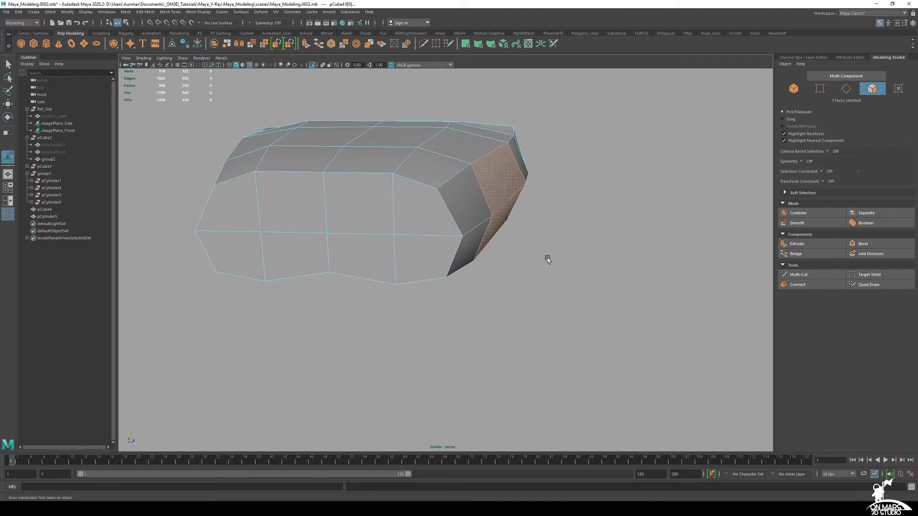
alt+drag(567, 212, 563, 244)
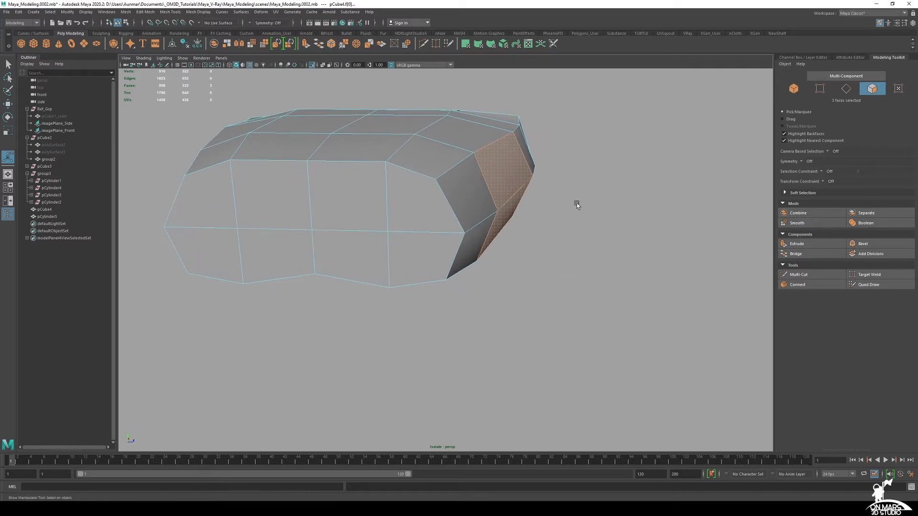
alt+drag(578, 205, 562, 188)
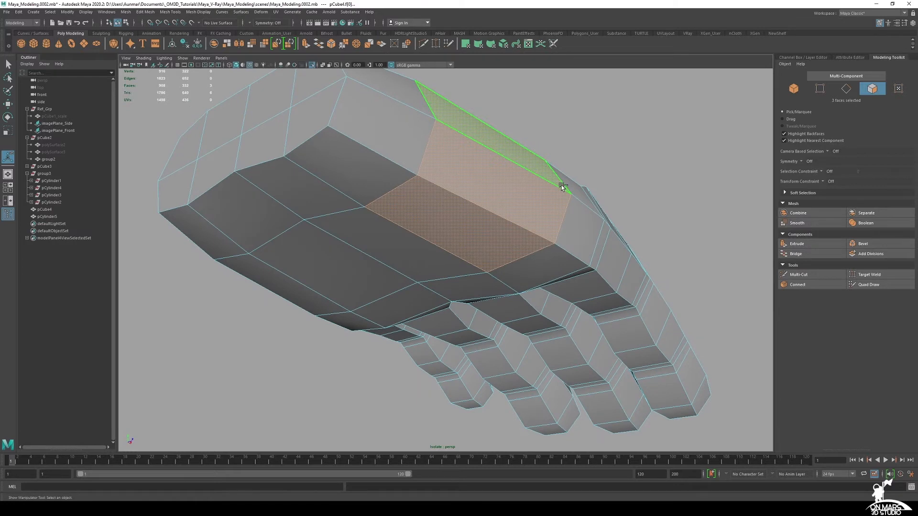
- Extrude the three palm faces outward with an offset of 0.4 and a local translate Z of about 0.7, and delete the extruded faces
shift+right_click(565, 212)
click(563, 231)
alt+drag(562, 231, 527, 128)
alt+drag(543, 188, 685, 285)
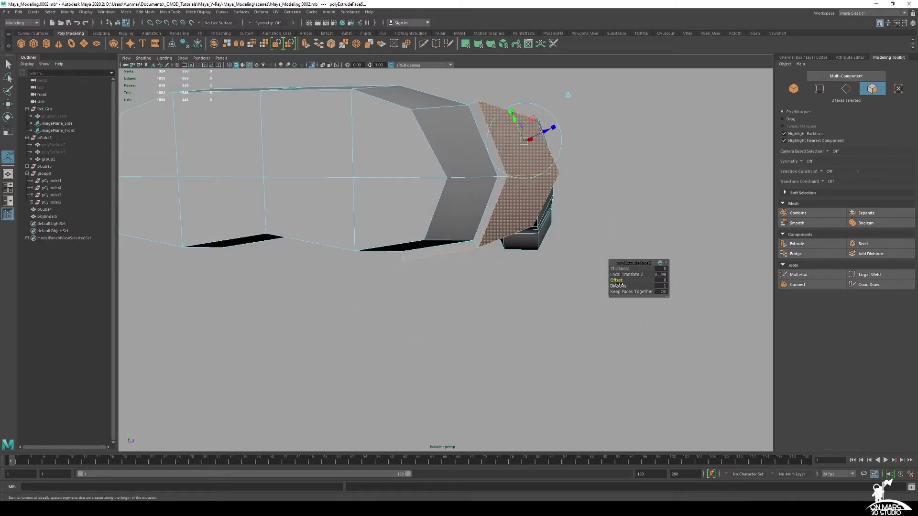
drag(618, 281, 620, 280)
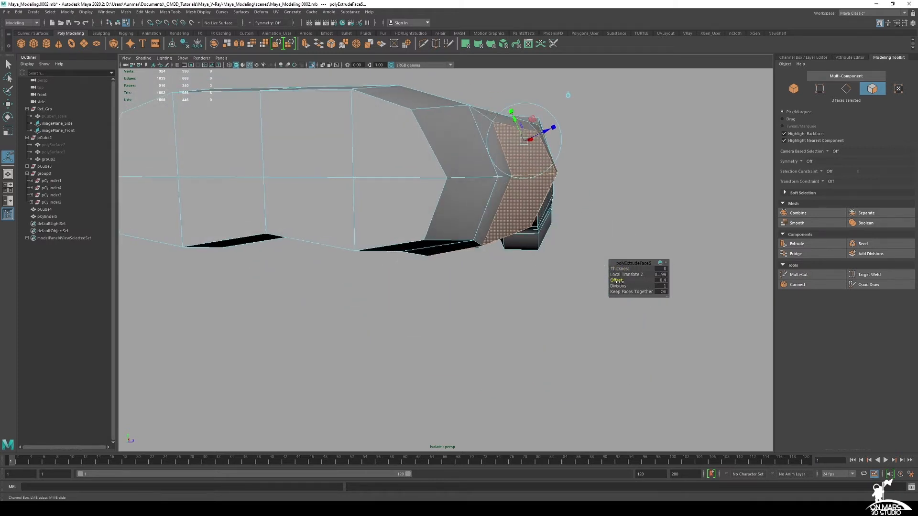
alt+drag(452, 191, 618, 276)
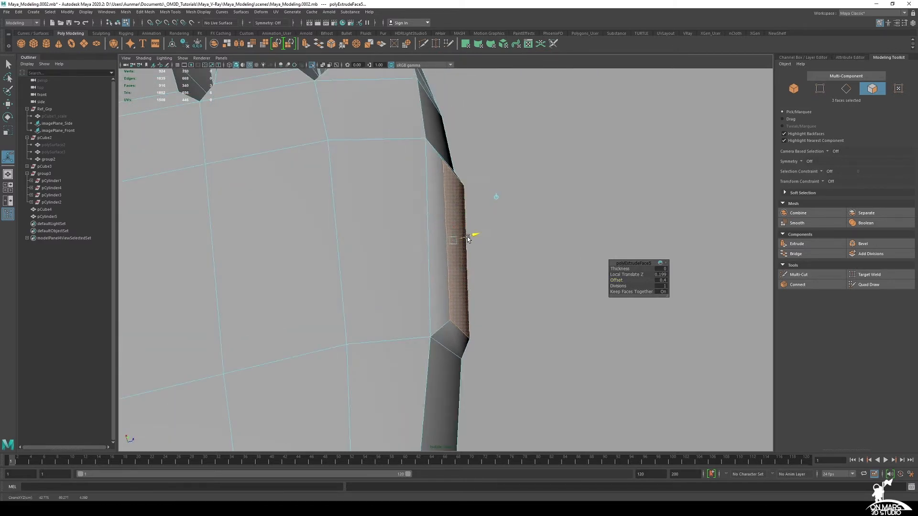
drag(469, 239, 498, 239)
alt+drag(500, 240, 474, 222)
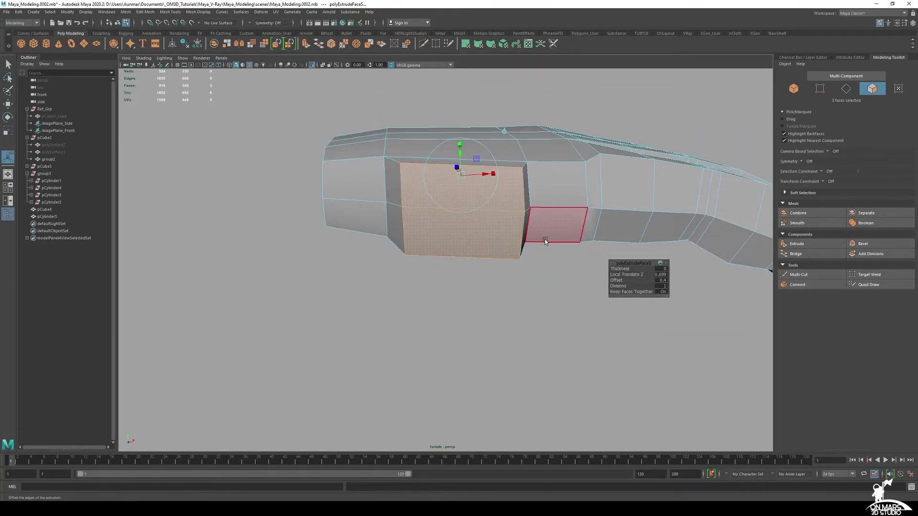
key(Delete)
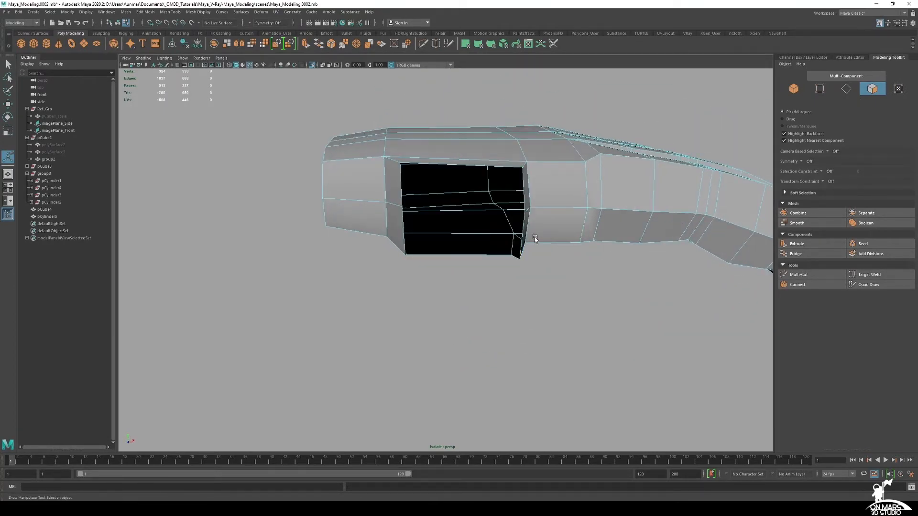
- Leave the hand's isolated view, return to object mode, and isolate the thumb and hand meshes together
alt+drag(535, 240, 490, 247)
key(ctrl+1)
key(F8)
key(q)
click(495, 283)
alt+drag(494, 283, 598, 189)
click(598, 189)
click(416, 225)
key(ctrl+1)
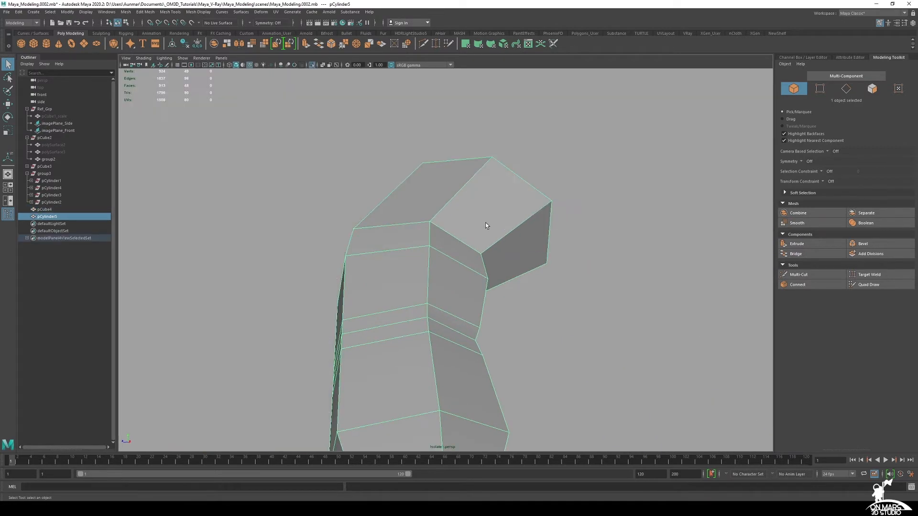
alt+drag(488, 226, 429, 256)
key(ctrl+1)
shift+click(558, 208)
key(ctrl+1)
- Select the thumb's open border edge loop to check its edge count
click(429, 252)
key(w)
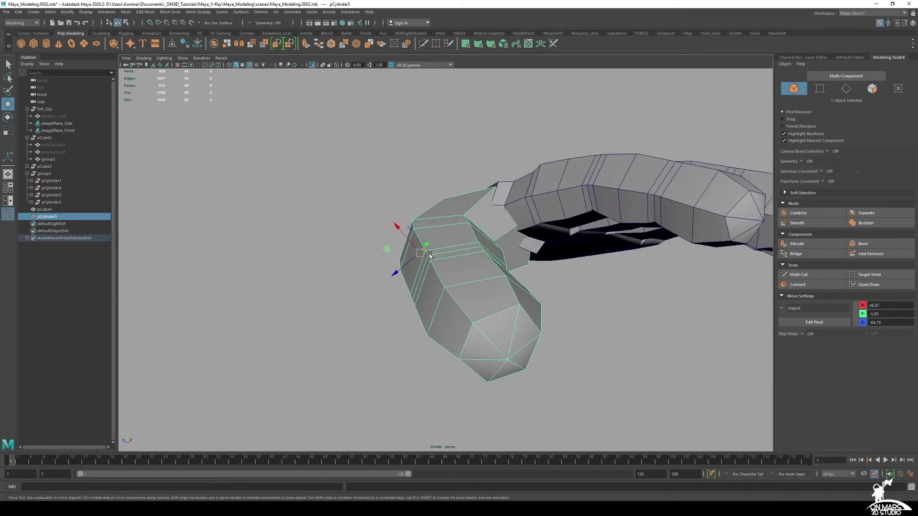
right_drag(449, 268, 449, 247)
alt+drag(430, 254, 478, 261)
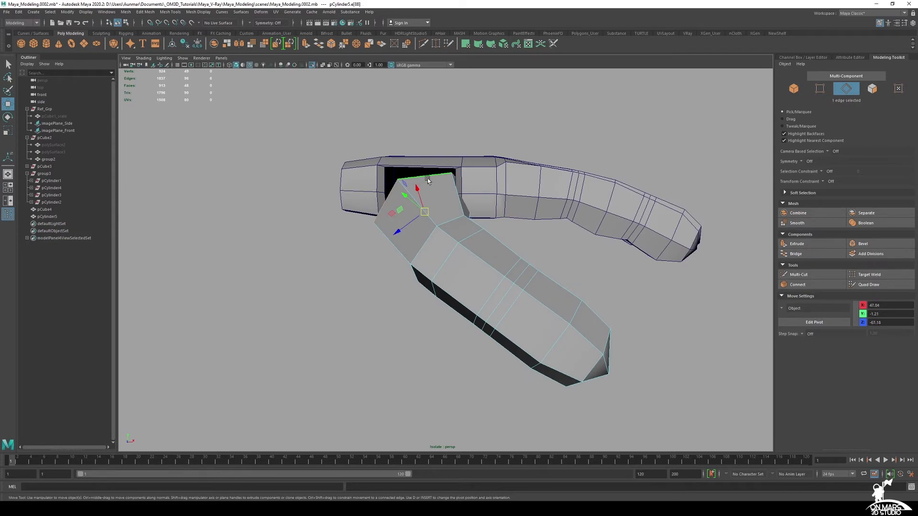
double_click(428, 179)
alt+drag(400, 204, 560, 168)
- Select the border edge loop of the palm's thumb opening to compare its edge count with the thumb's
alt+middle_drag(542, 177, 500, 228)
scroll(500, 227, up, 4)
alt+drag(458, 228, 604, 280)
right_drag(436, 128, 432, 95)
double_click(433, 141)
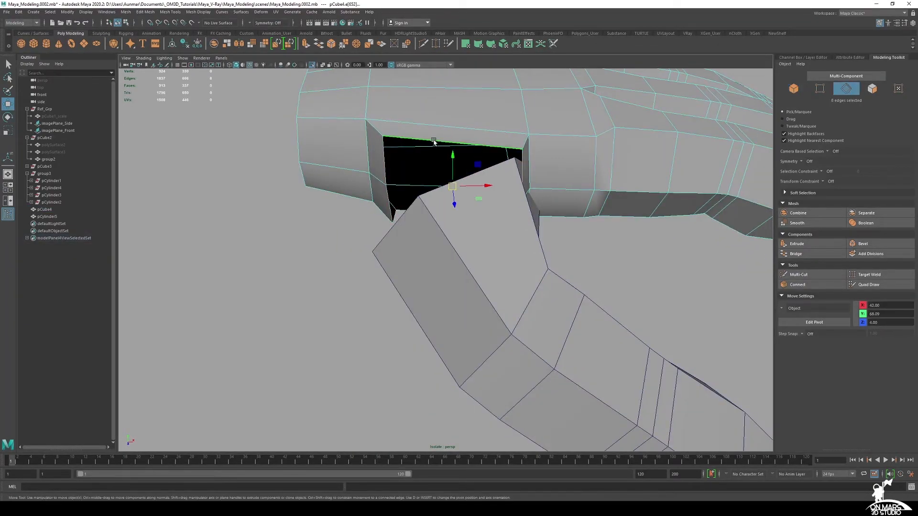
alt+drag(410, 173, 484, 160)
mouse_move(488, 142)
alt+mouse_down()
mouse_move(459, 143)
mouse_move(499, 190)
mouse_move(503, 148)
alt+mouse_up()
- Select the thumb mesh, switch to vertex mode, and start moving its base border vertices toward the palm opening
key(q)
key(F8)
click(423, 223)
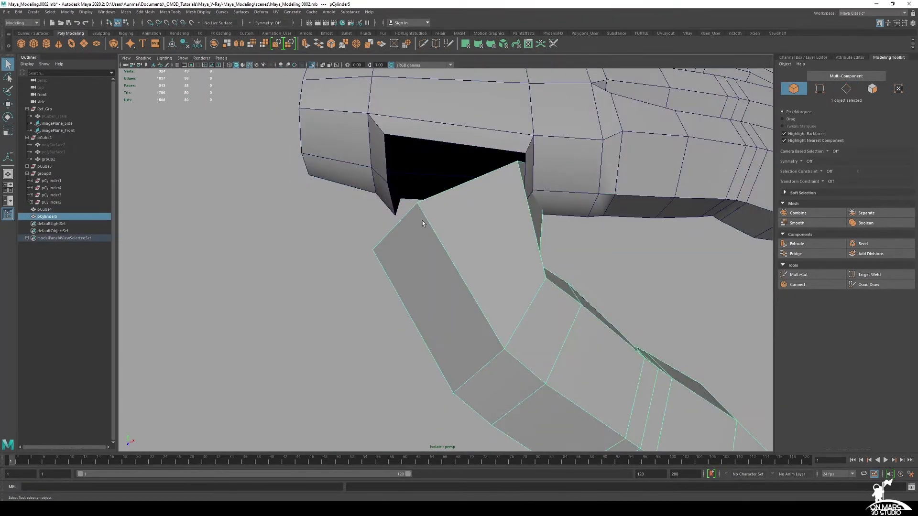
right_drag(435, 214, 402, 214)
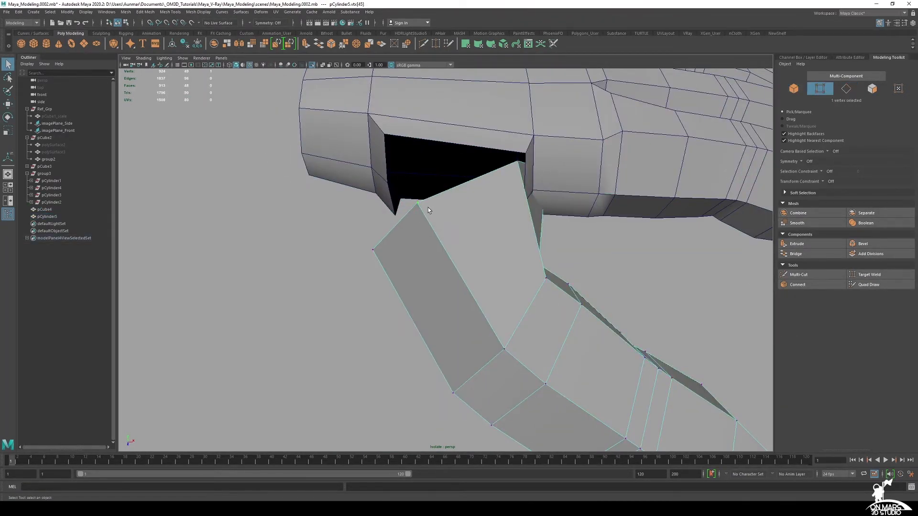
key(w)
alt+drag(429, 210, 381, 172)
click(511, 201)
alt+drag(511, 201, 443, 180)
- Turn on X-ray shading and snap a thumb base vertex to a corner of the palm opening
key(alt+x)
mouse_move(510, 191)
alt+mouse_down()
mouse_move(486, 203)
mouse_move(506, 183)
alt+mouse_up()
click(506, 183)
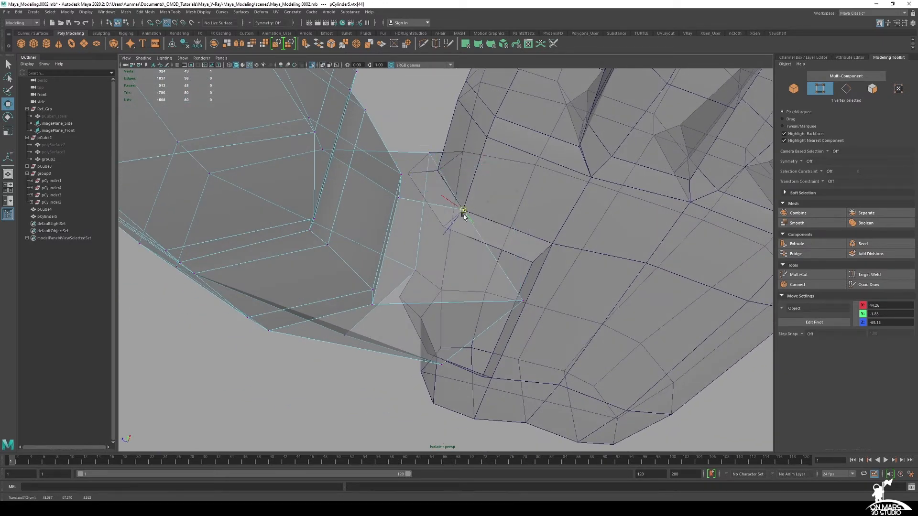
alt+drag(461, 211, 430, 203)
alt+drag(497, 229, 476, 204)
- Move the thumb's next base vertices toward the palm opening's long edge, and turn X-ray shading off
alt+drag(554, 291, 502, 305)
click(537, 313)
alt+middle_drag(502, 306, 580, 246)
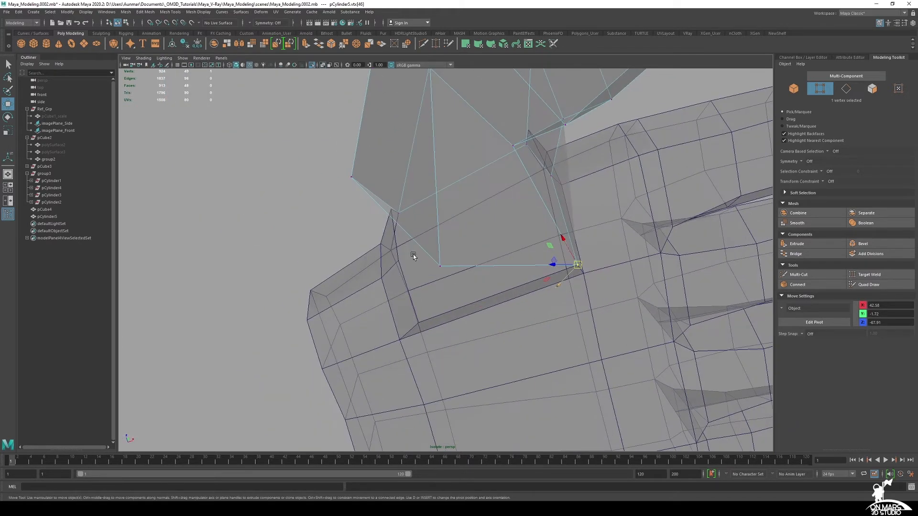
click(441, 263)
mouse_move(440, 266)
mouse_down()
mouse_move(410, 289)
mouse_move(419, 315)
mouse_move(420, 281)
mouse_move(444, 309)
mouse_up()
key(alt+x)
- Reposition the remaining thumb base vertices around the palm opening, using vertex snapping
click(517, 206)
drag(518, 206, 430, 232)
alt+right_drag(528, 237, 453, 226)
alt+drag(453, 225, 409, 247)
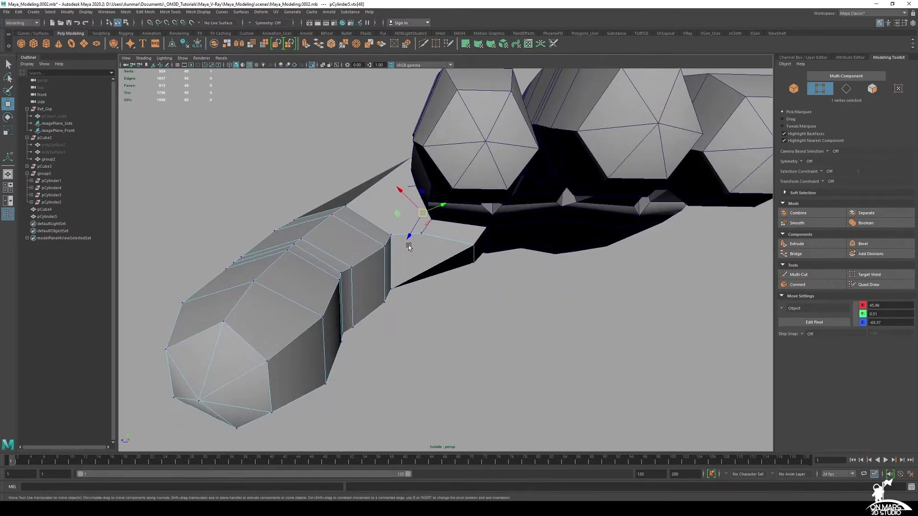
key(v)
middle_drag(425, 233, 409, 199)
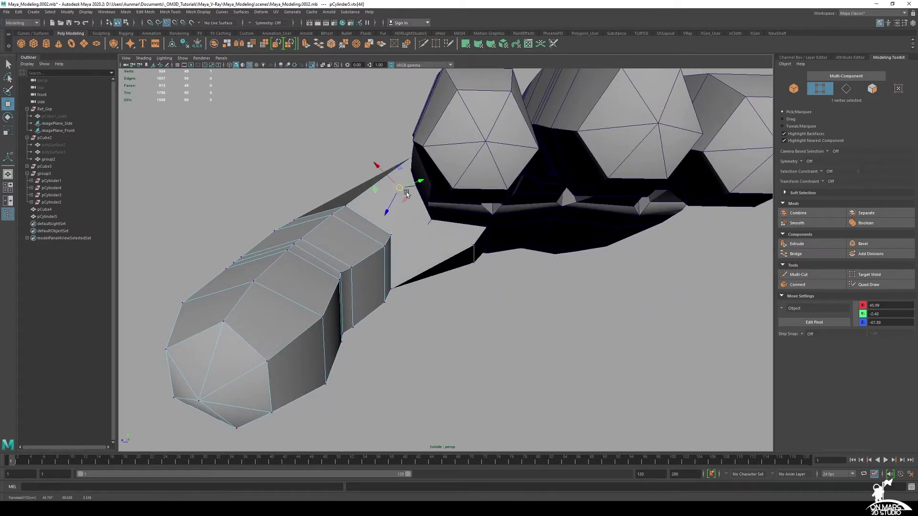
mouse_move(406, 191)
alt+mouse_down()
mouse_move(396, 220)
mouse_move(407, 238)
mouse_move(428, 248)
mouse_move(461, 229)
mouse_move(437, 230)
alt+mouse_up()
key(alt+x)
key(alt+x)
- Select a lengthwise edge loop on the thumb and slide it to reshape the thumb's profile
key(q)
right_drag(451, 213, 451, 188)
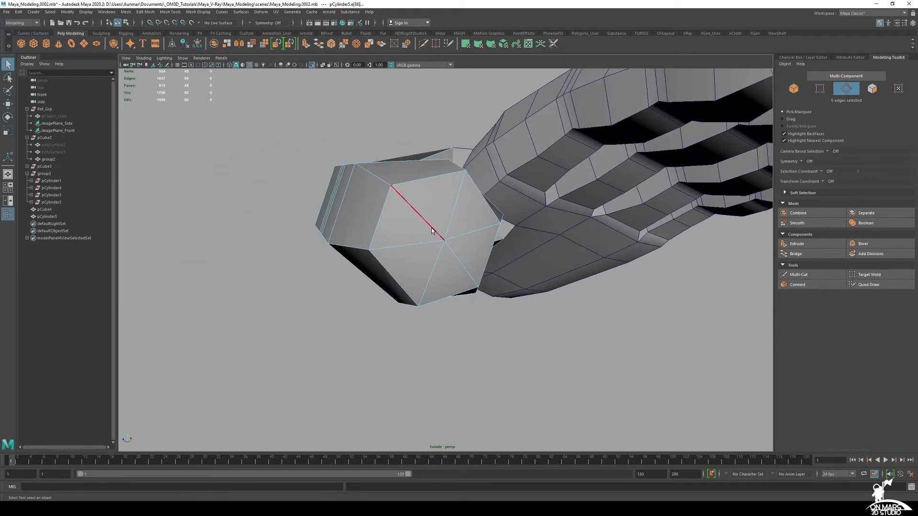
alt+drag(404, 256, 523, 211)
double_click(480, 202)
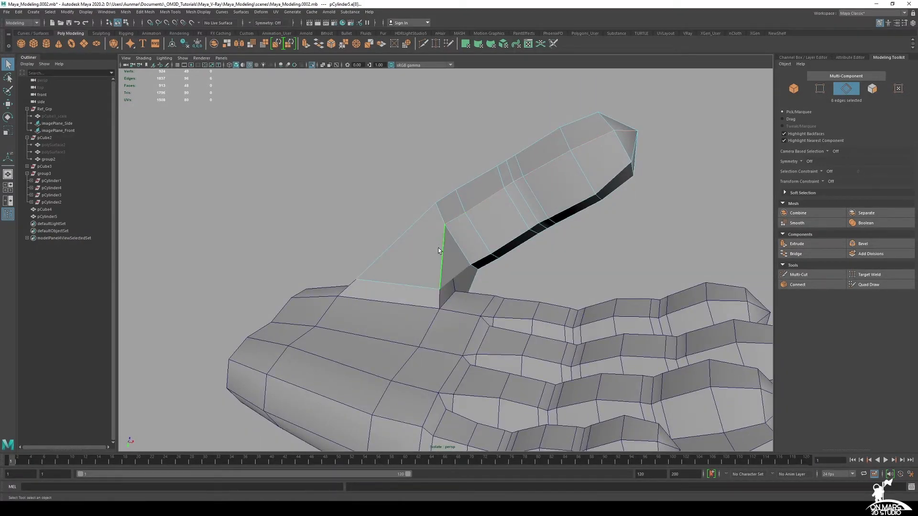
alt+middle_drag(512, 222, 466, 254)
scroll(466, 254, up, 3)
key(w)
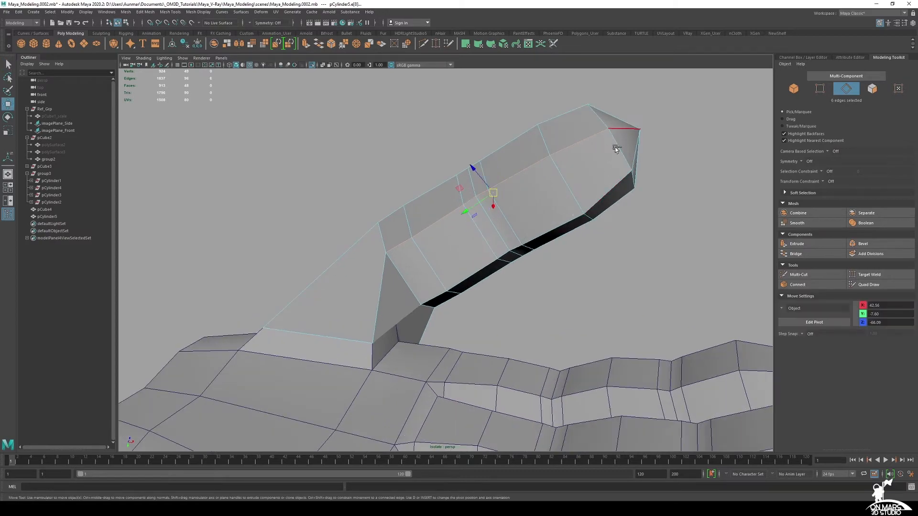
ctrl+shift+drag(490, 198, 533, 289)
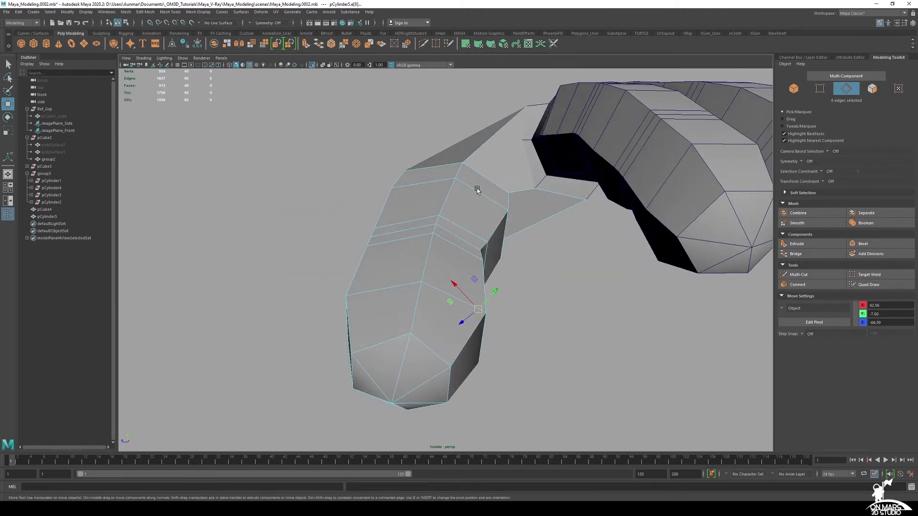
- Select another lengthwise edge loop running from the thumb's base to its tip and slide it sideways
alt+drag(477, 189, 500, 187)
click(458, 173)
shift+double_click(444, 295)
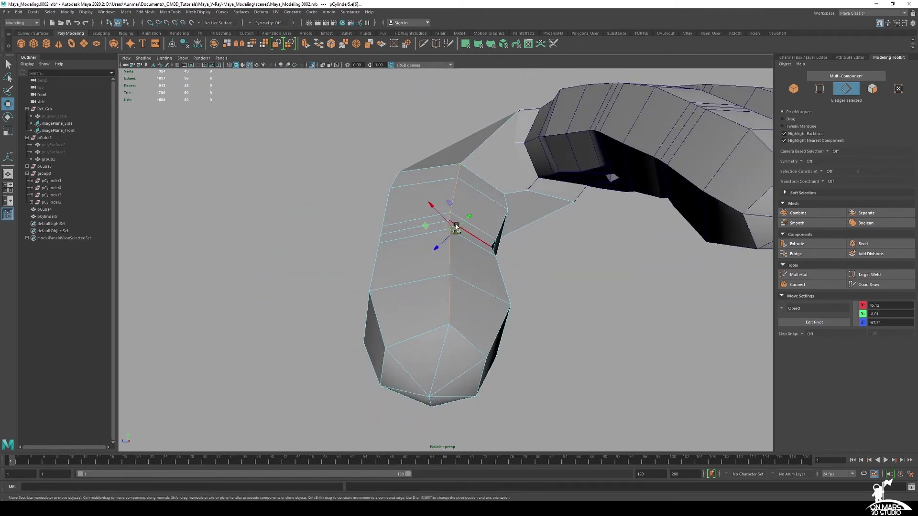
ctrl+shift+drag(456, 228, 506, 242)
- Select the lengthwise row of seven vertices from the thumb's base to its tip and slide it to even out the shape
click(498, 214)
click(485, 217)
alt+drag(438, 250, 433, 230)
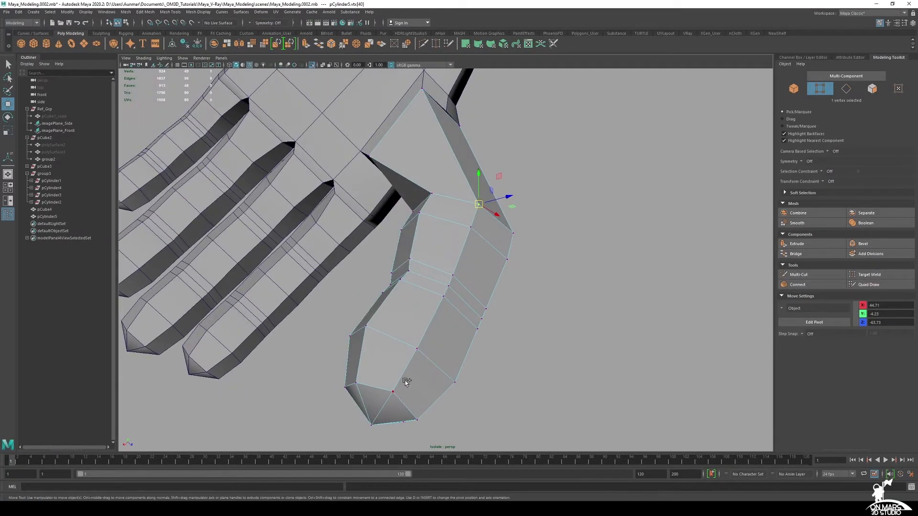
shift+double_click(398, 386)
ctrl+shift+drag(444, 294, 387, 200)
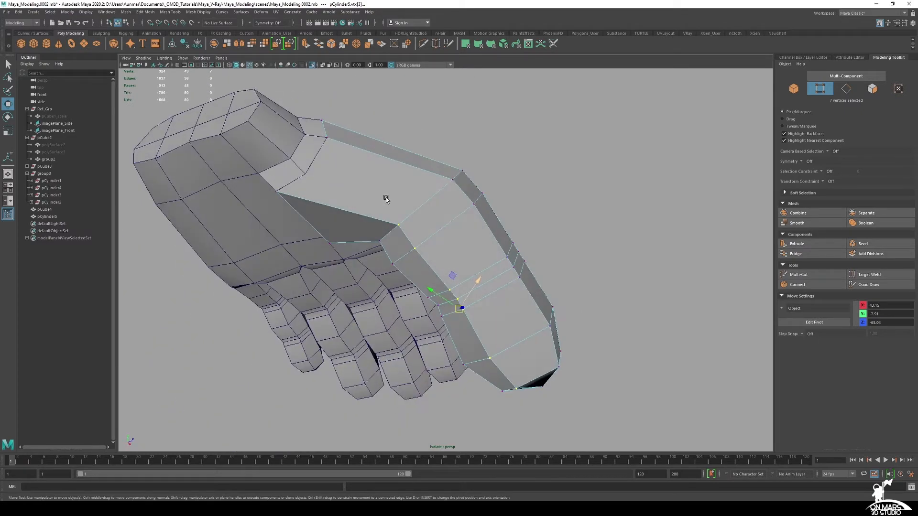
alt+drag(357, 171, 334, 273)
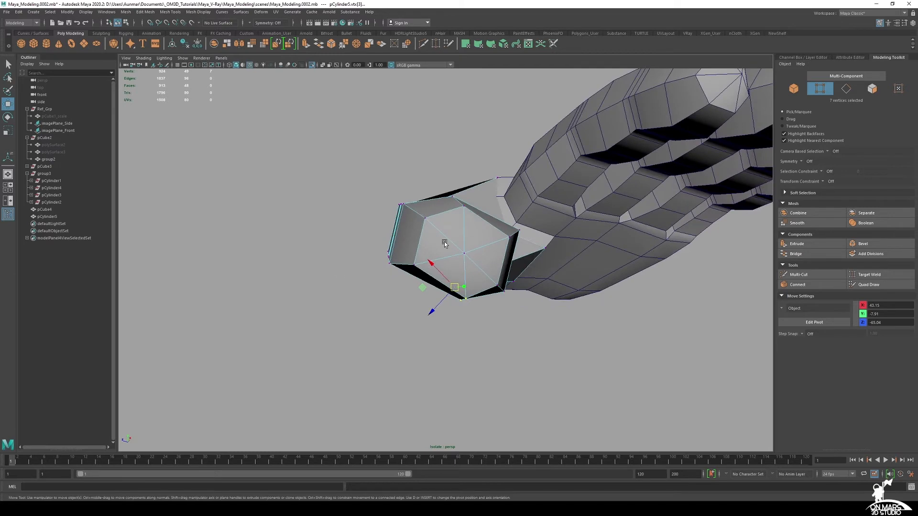
- Switch the thumb mesh from vertex to edge selection and activate the Select tool
alt+drag(524, 229, 444, 238)
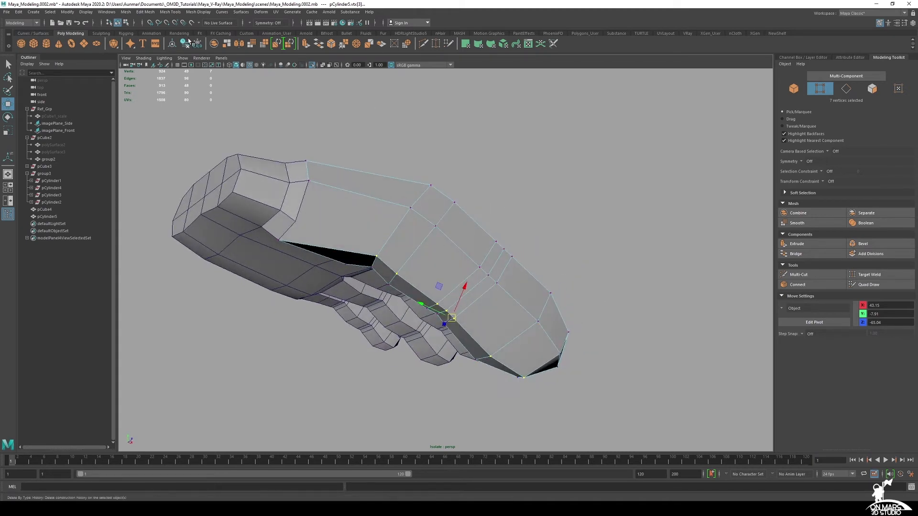
shift+right_click(429, 216)
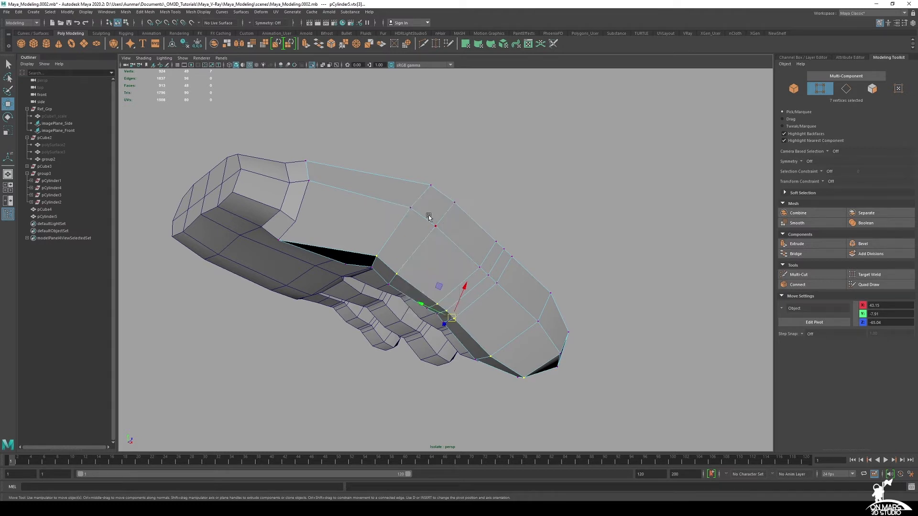
right_drag(429, 215, 432, 174)
scroll(435, 224, up, 1)
key(q)
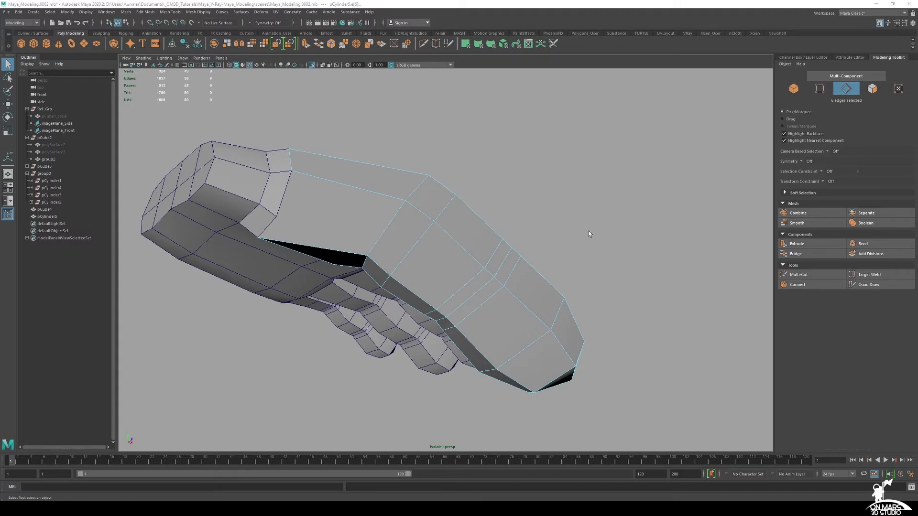
alt+drag(415, 203, 481, 235)
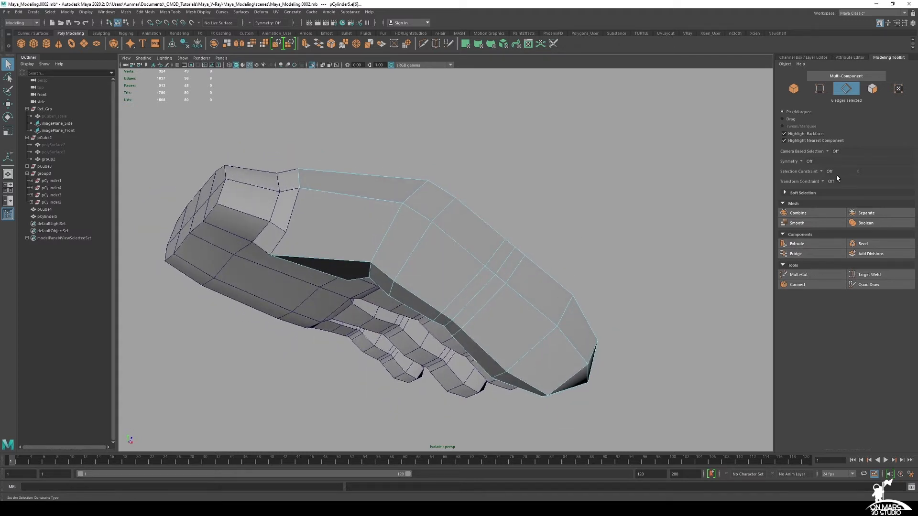
shift+right_click(500, 183)
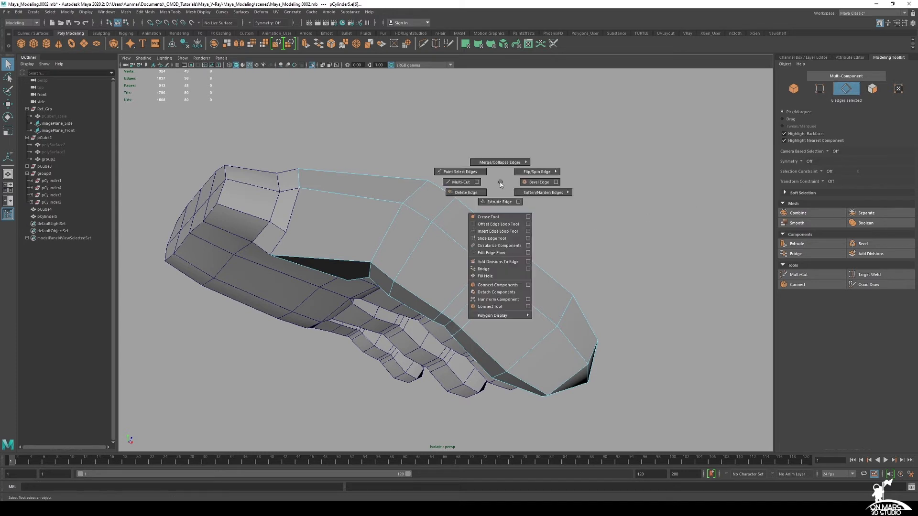
click(455, 182)
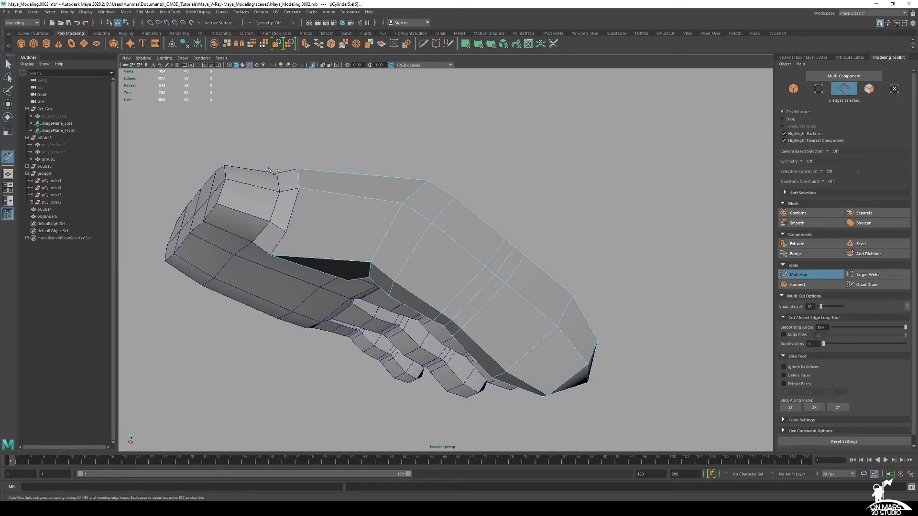
- Add two lengthwise edge loops along the thumb, running from its base to its tip, with the Insert Edge Loop Tool
shift+right_click(420, 224)
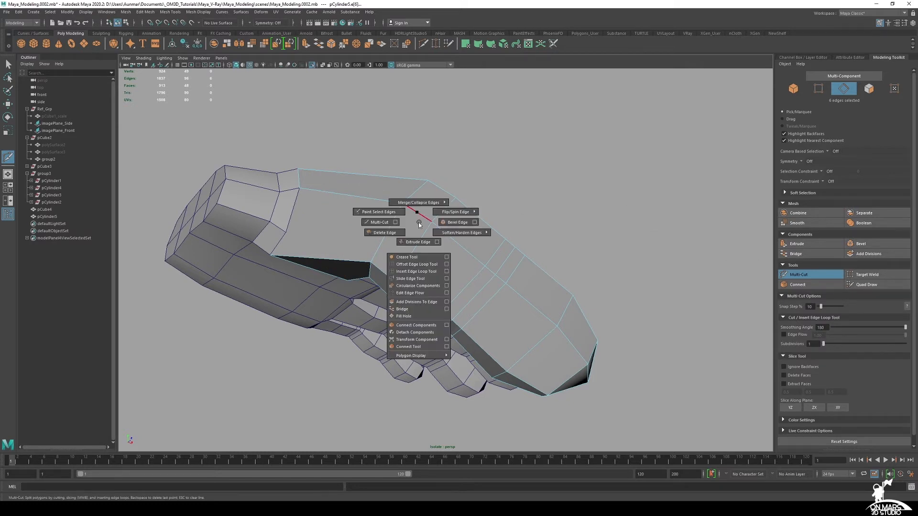
click(412, 271)
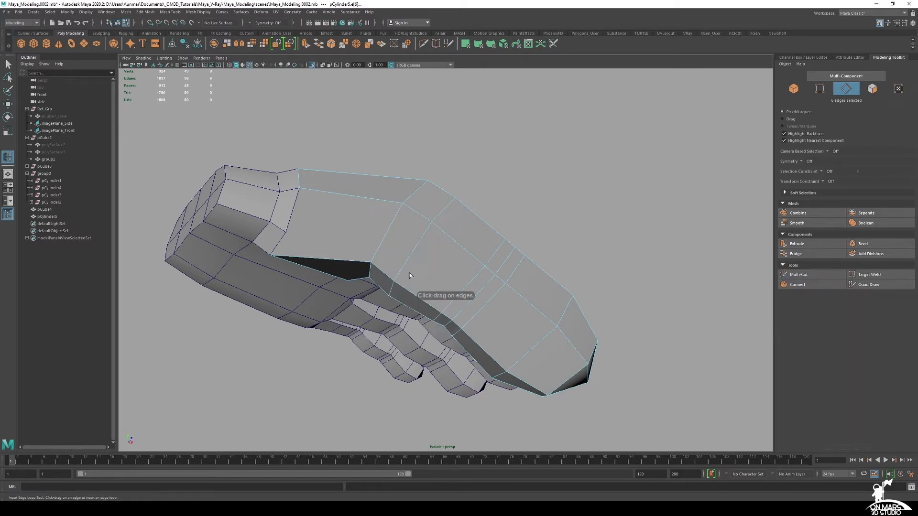
click(904, 24)
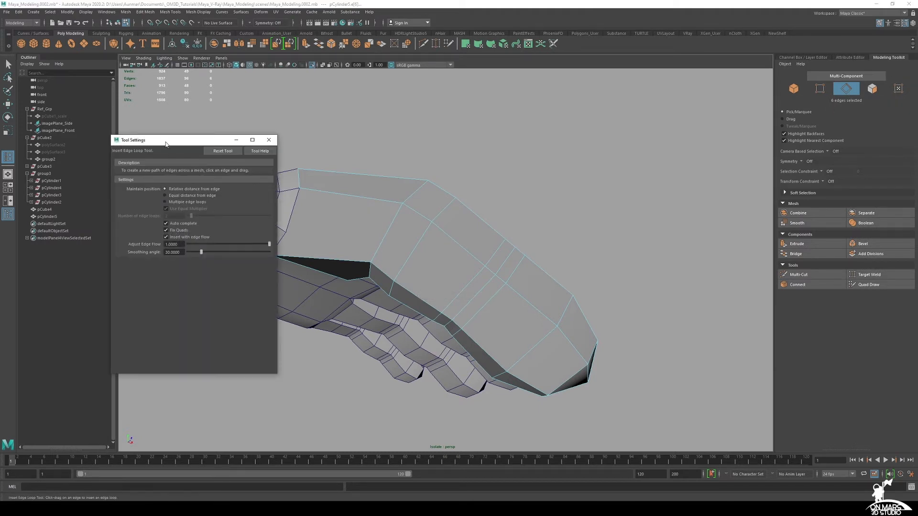
drag(166, 145, 889, 239)
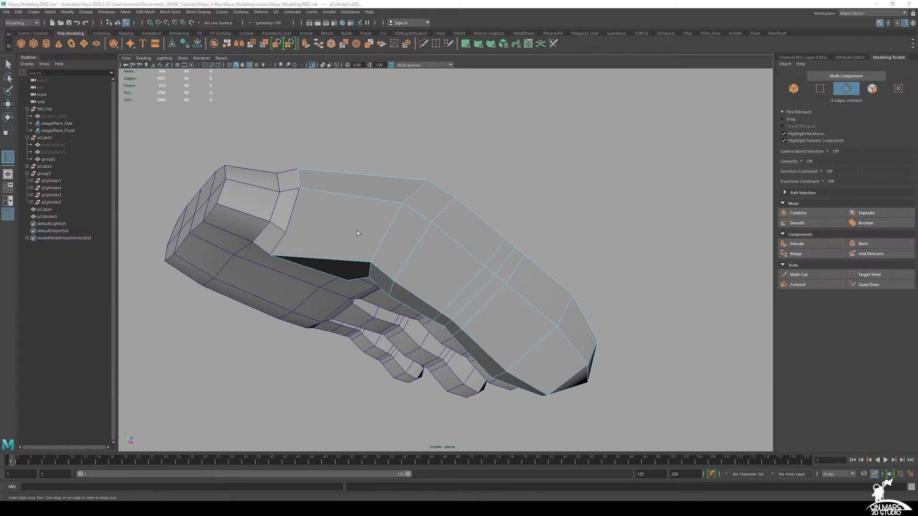
mouse_move(358, 233)
alt+mouse_down()
mouse_move(303, 221)
mouse_move(421, 190)
mouse_move(384, 241)
mouse_move(362, 218)
alt+mouse_up()
click(439, 164)
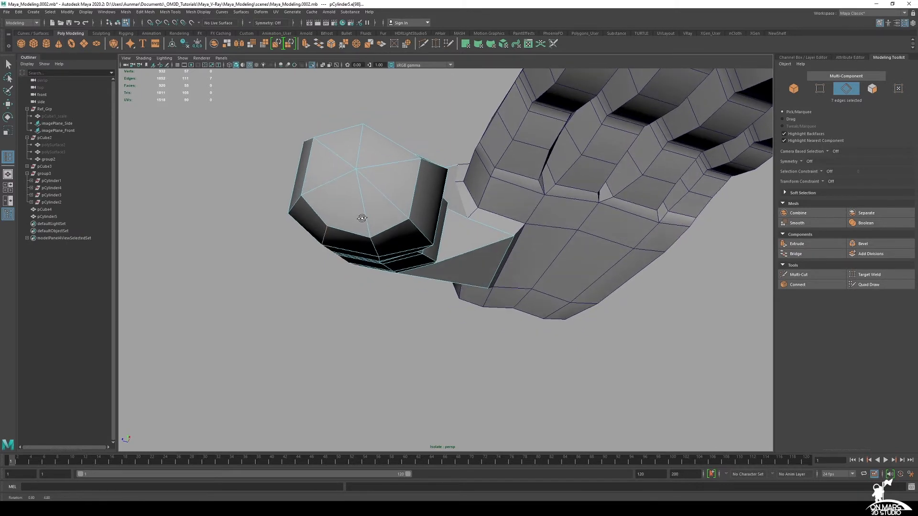
alt+drag(315, 193, 336, 196)
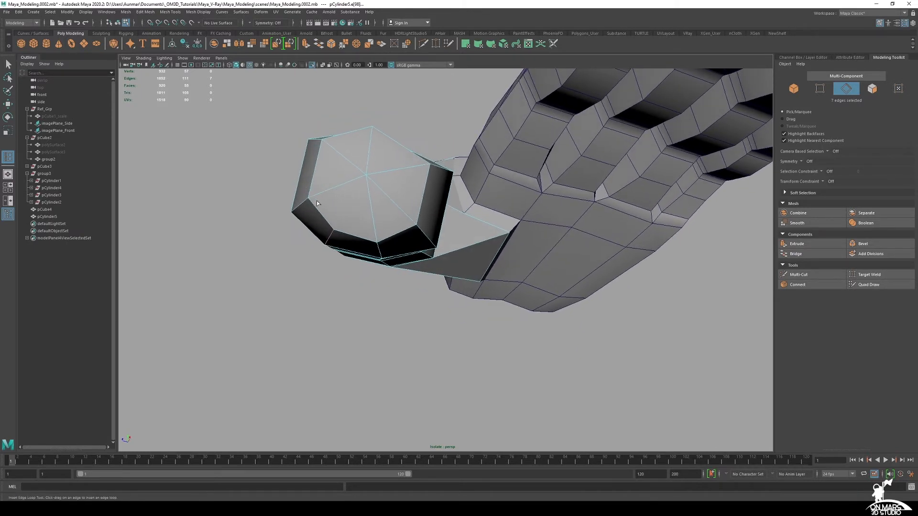
alt+drag(394, 202, 388, 211)
alt+middle_drag(389, 210, 407, 248)
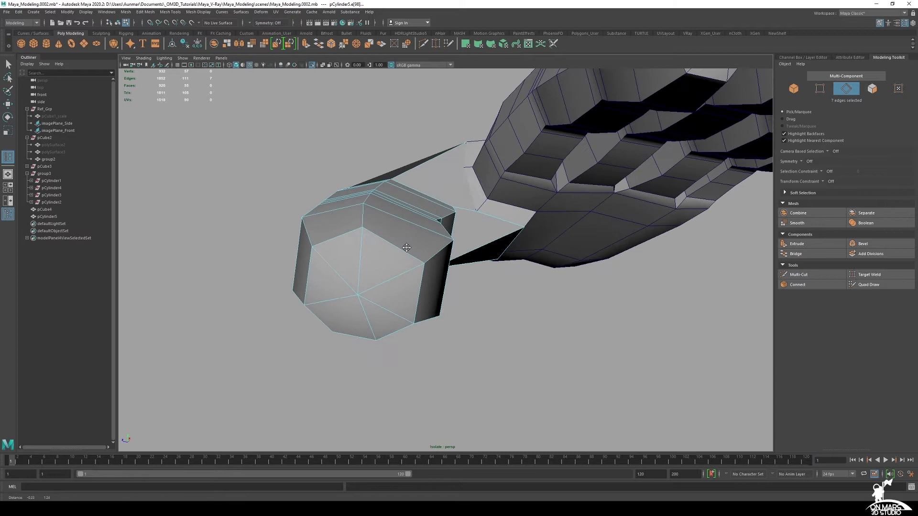
click(404, 219)
- Select the new loop's vertex at the thumb's base and snap it onto the matching corner vertex of the palm opening
alt+right_drag(427, 231, 475, 271)
alt+drag(475, 270, 442, 255)
key(q)
right_drag(438, 260, 402, 242)
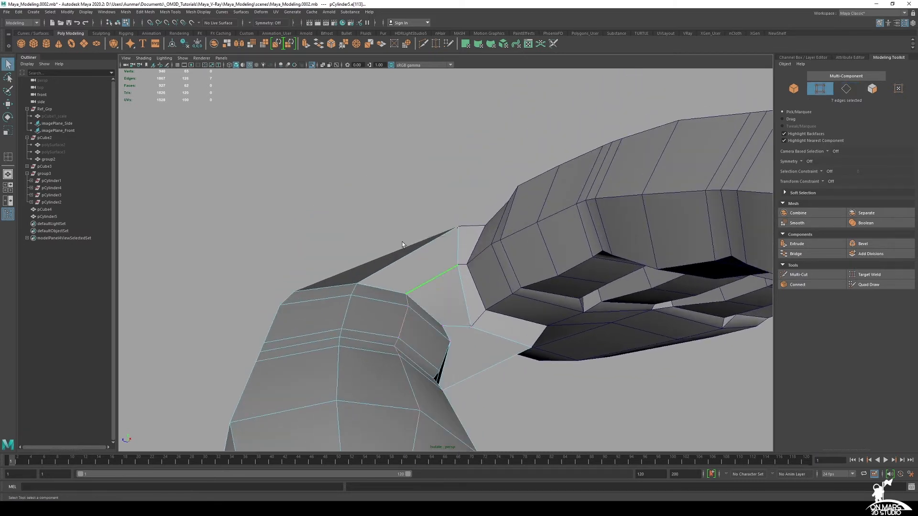
click(453, 265)
key(w)
key(f)
alt+drag(475, 257, 449, 238)
key(v)
alt+right_drag(499, 291, 434, 291)
alt+drag(435, 290, 428, 259)
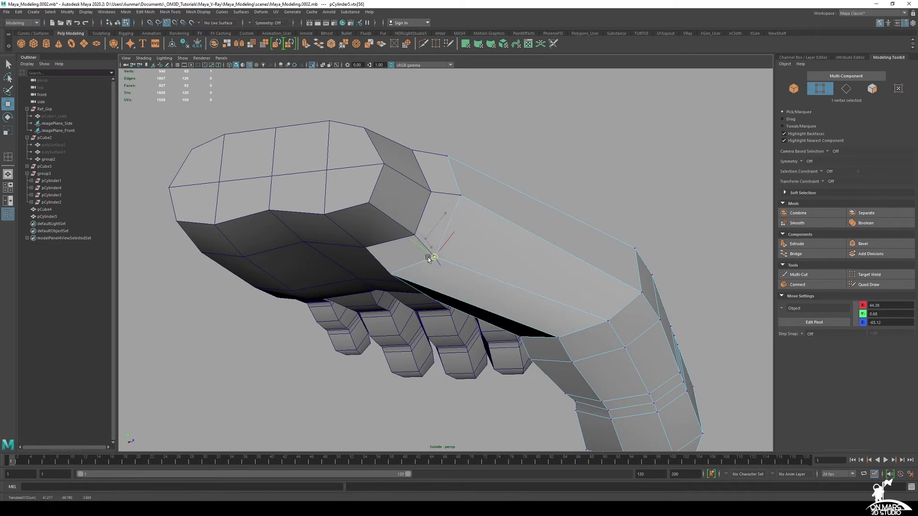
- Combine the thumb and the palm into a single mesh, and delete the combined hand's construction history
alt+drag(568, 275, 520, 254)
right_drag(520, 254, 580, 265)
alt+drag(580, 265, 439, 250)
shift+click(539, 325)
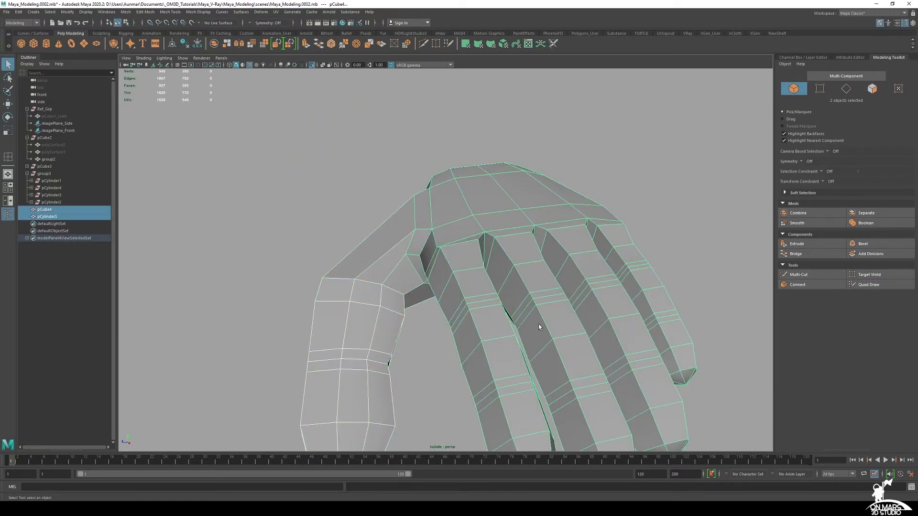
alt+drag(539, 326, 617, 311)
alt+right_drag(617, 310, 530, 301)
alt+drag(530, 300, 422, 243)
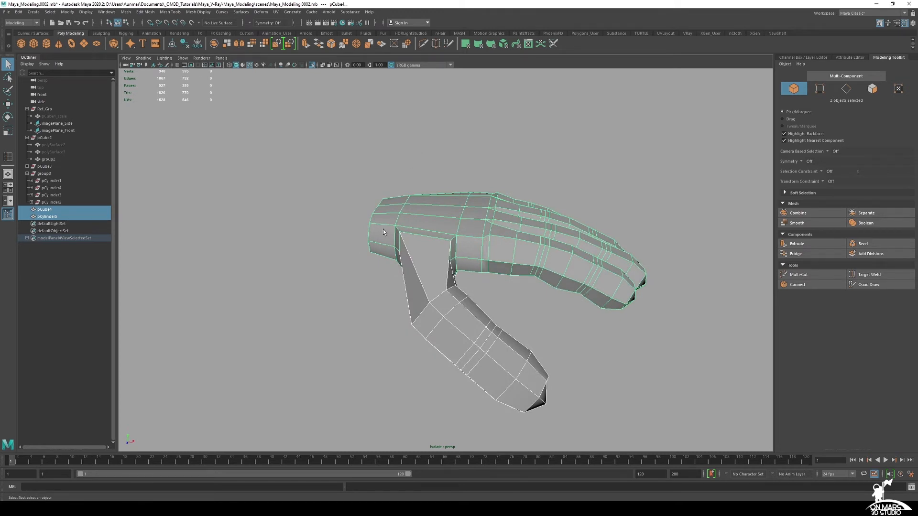
alt+drag(438, 271, 345, 205)
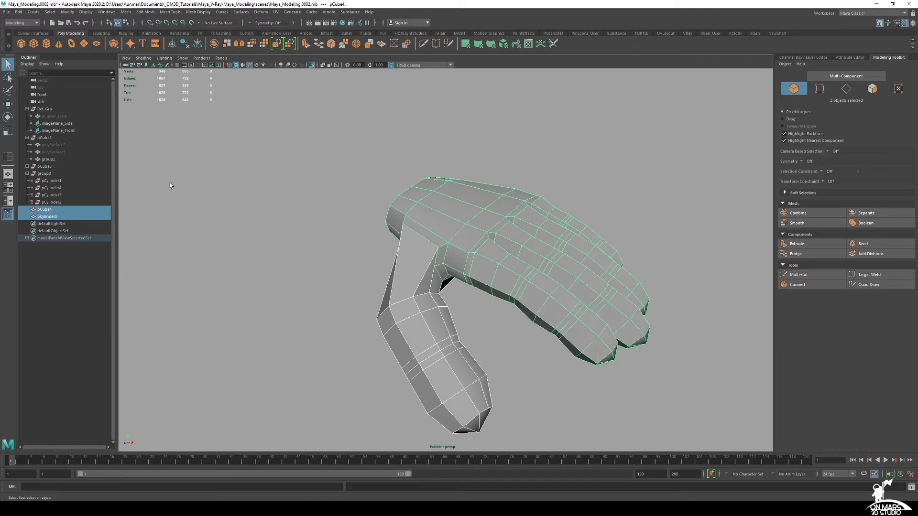
alt+drag(487, 258, 481, 257)
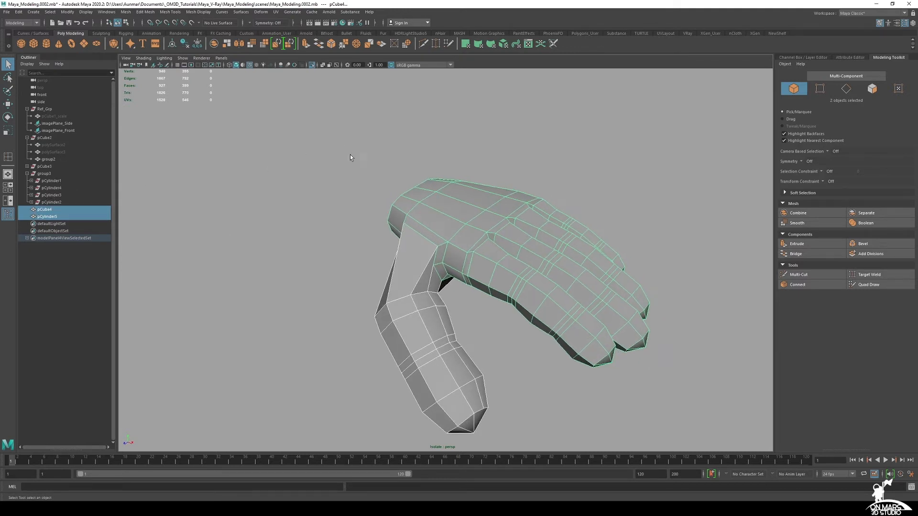
shift+right_click(355, 166)
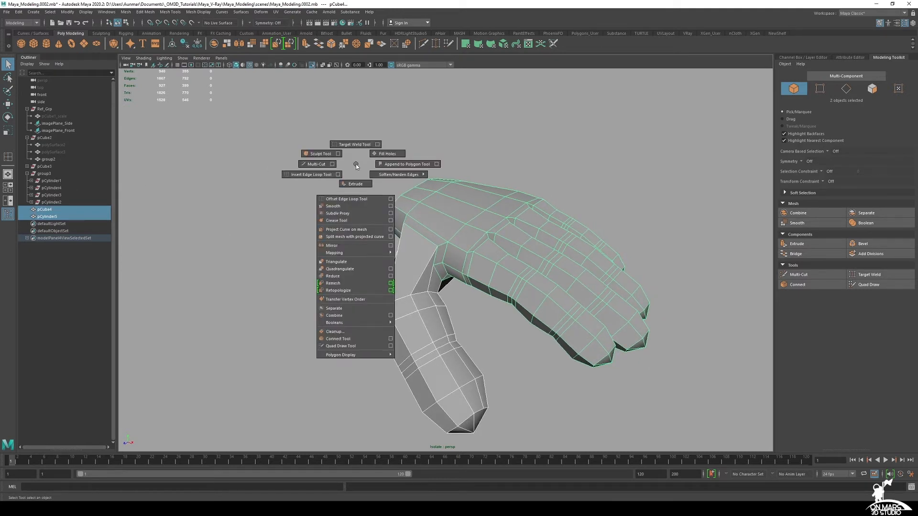
shift+right_drag(355, 170, 340, 315)
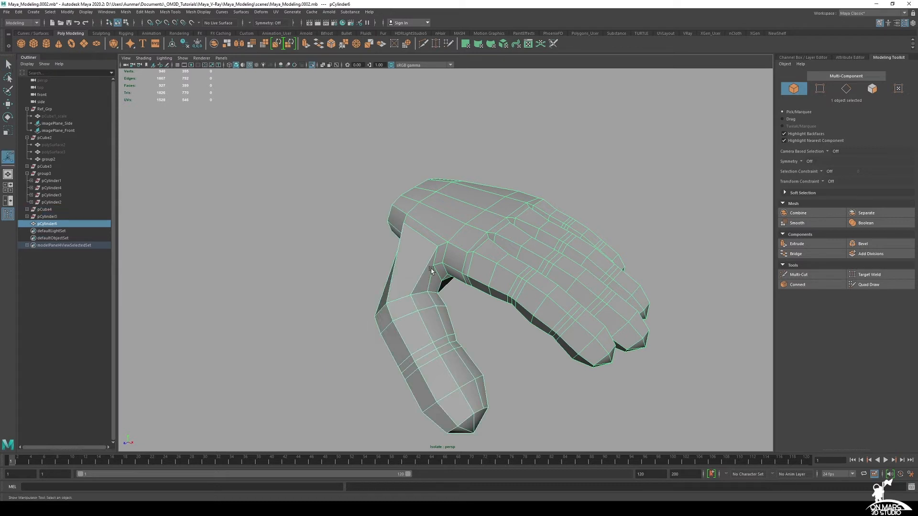
click(187, 46)
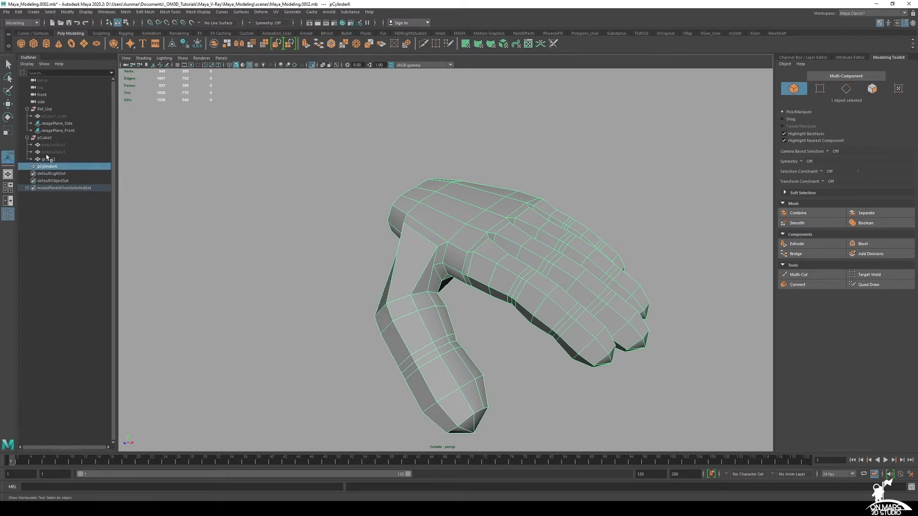
- Parent the combined hand under the pCube2 group and rename that group Char_Grp
drag(56, 169, 56, 139)
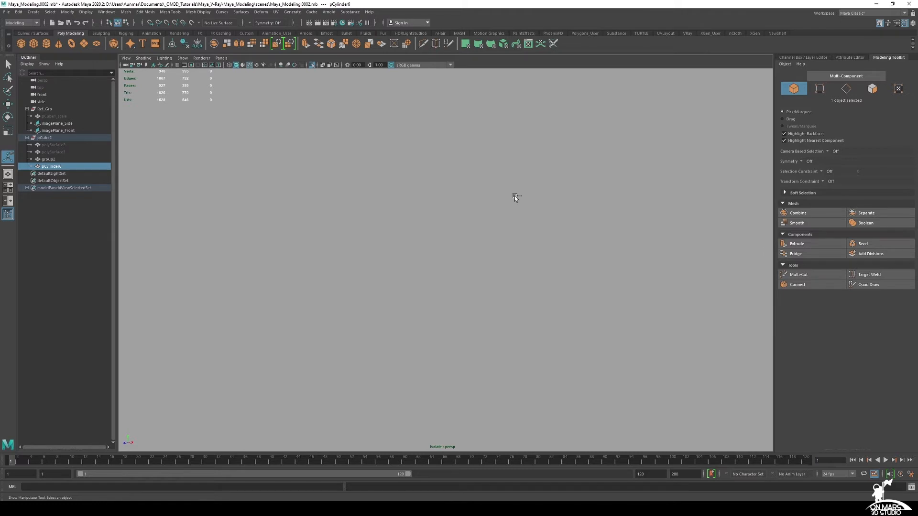
key(ctrl+1)
alt+drag(198, 166, 378, 187)
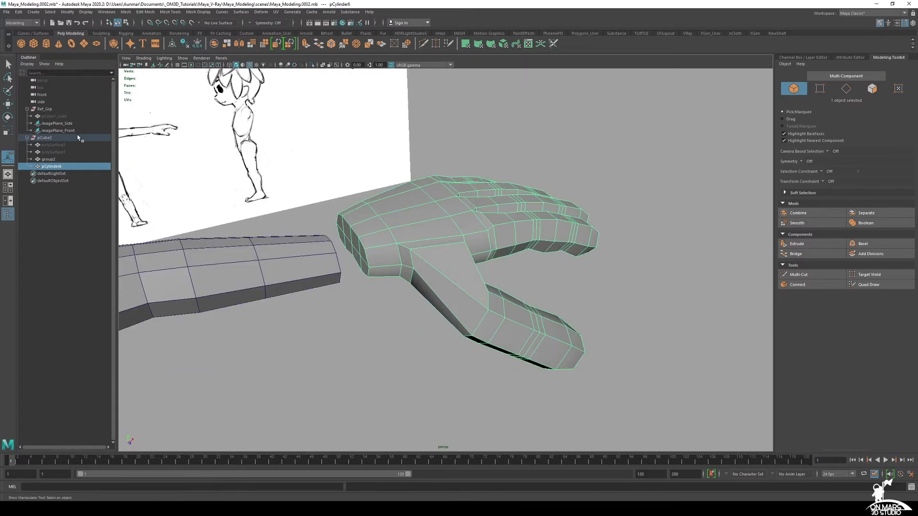
double_click(42, 139)
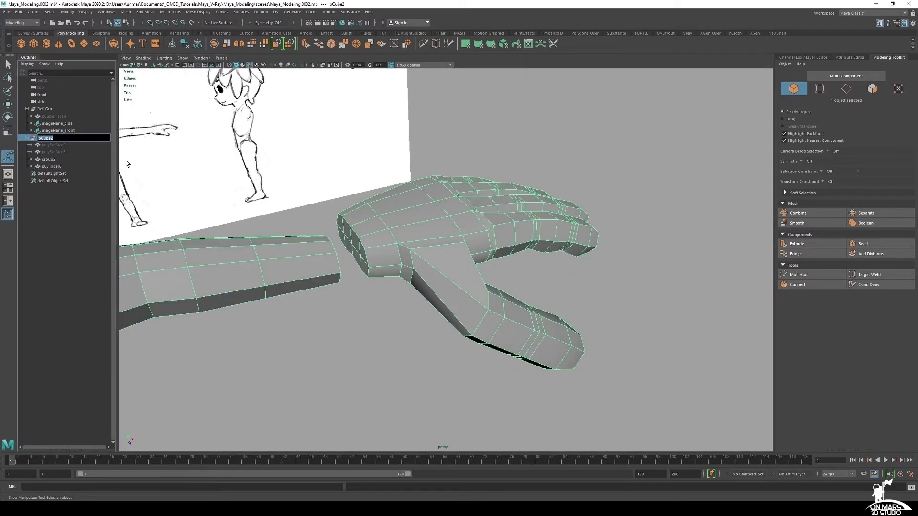
text(Char_Grp)
key(Return)
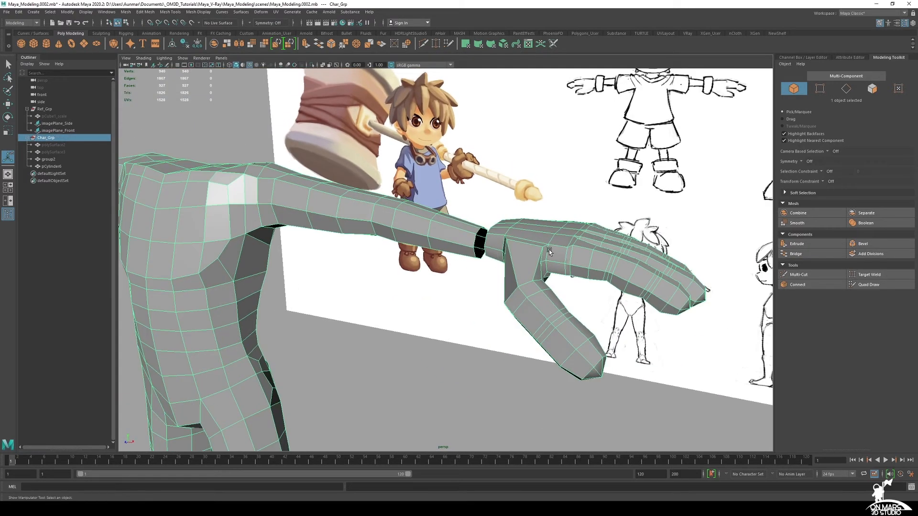
- Select the hand and compare its thumb with the reference drawing in the front view
click(549, 252)
alt+drag(550, 252, 534, 288)
key(space)
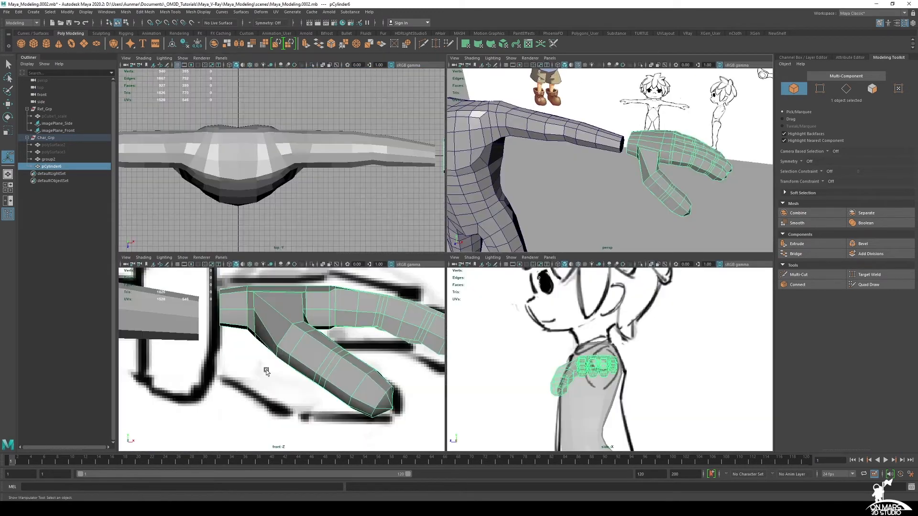
key(space)
scroll(497, 241, up, 3)
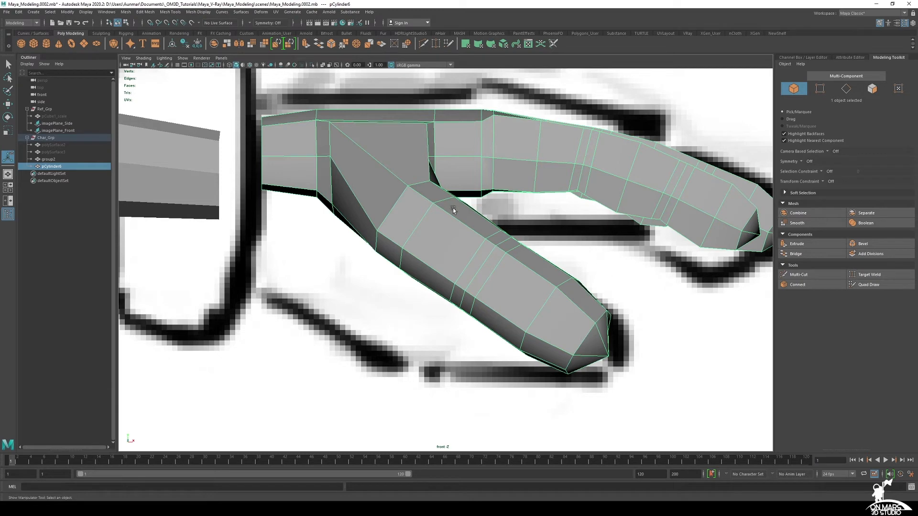
key(space)
key(space)
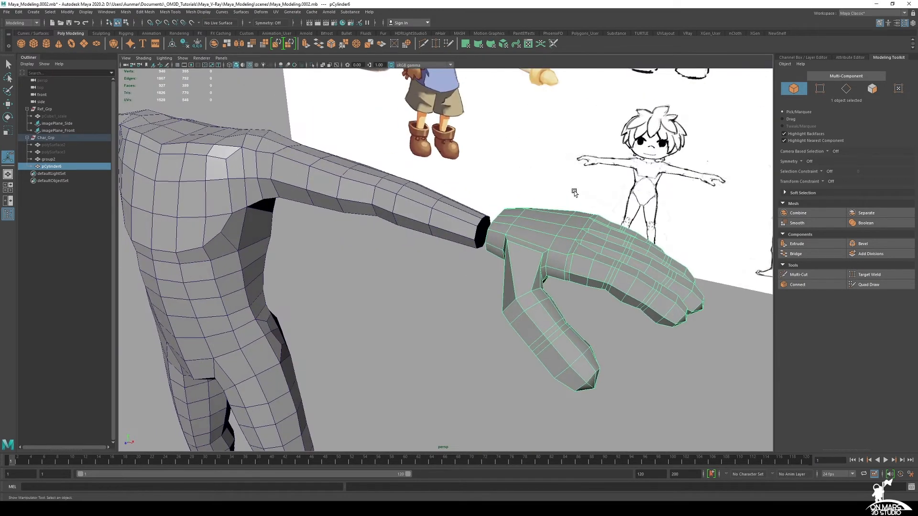
- Isolate the hand and select the edge loop around the base of the thumb
key(ctrl+1)
alt+drag(576, 191, 547, 277)
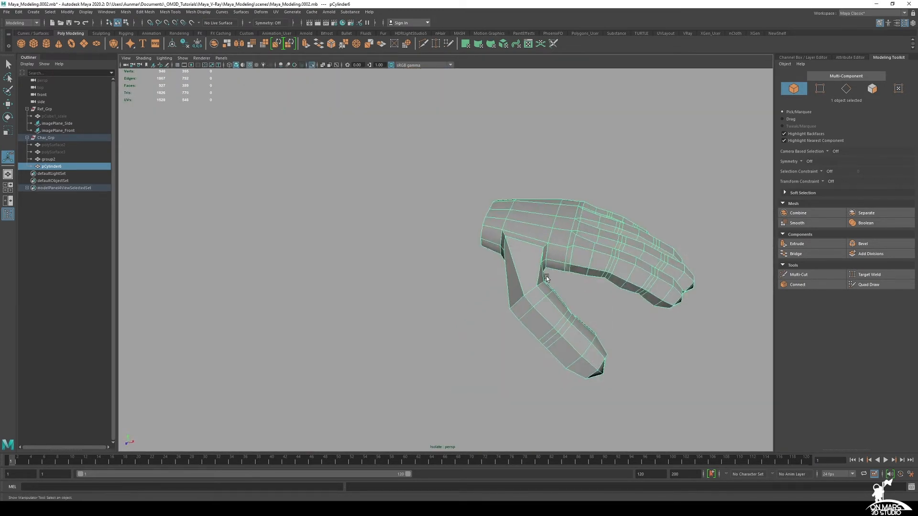
key(F10)
double_click(517, 308)
key(f)
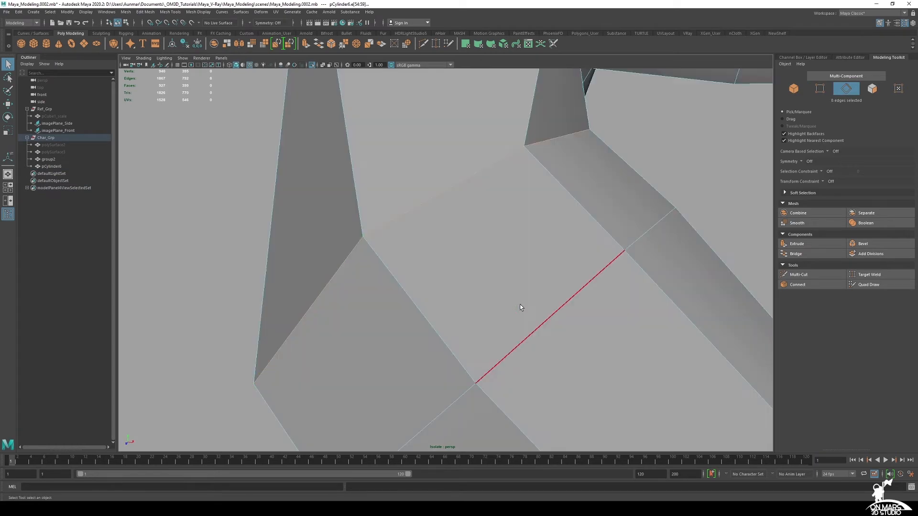
scroll(530, 297, down, 5)
alt+drag(529, 297, 447, 196)
key(w)
- Select the vertices along the seam between the thumb and the palm and merge them with Merge Vertices
right_click(361, 224)
click(326, 223)
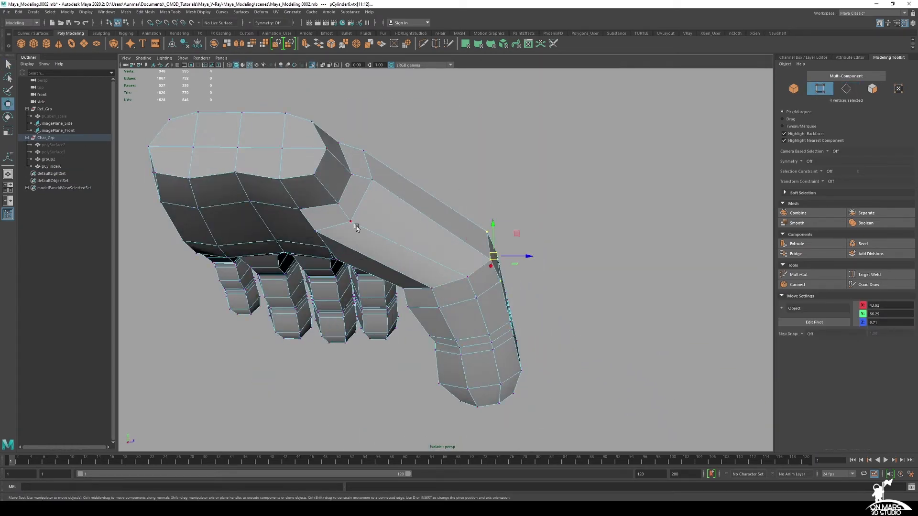
click(353, 218)
alt+drag(359, 216, 458, 244)
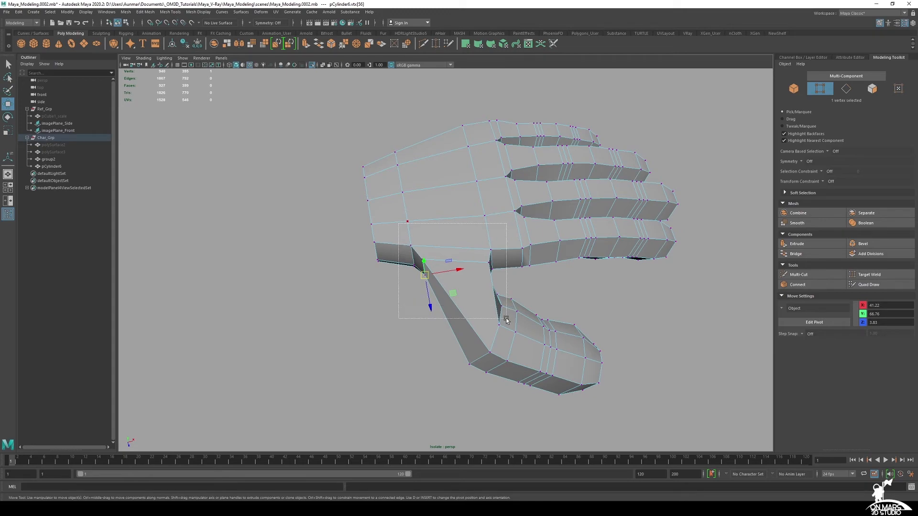
drag(502, 331, 502, 331)
alt+drag(523, 285, 455, 267)
shift+right_click(456, 266)
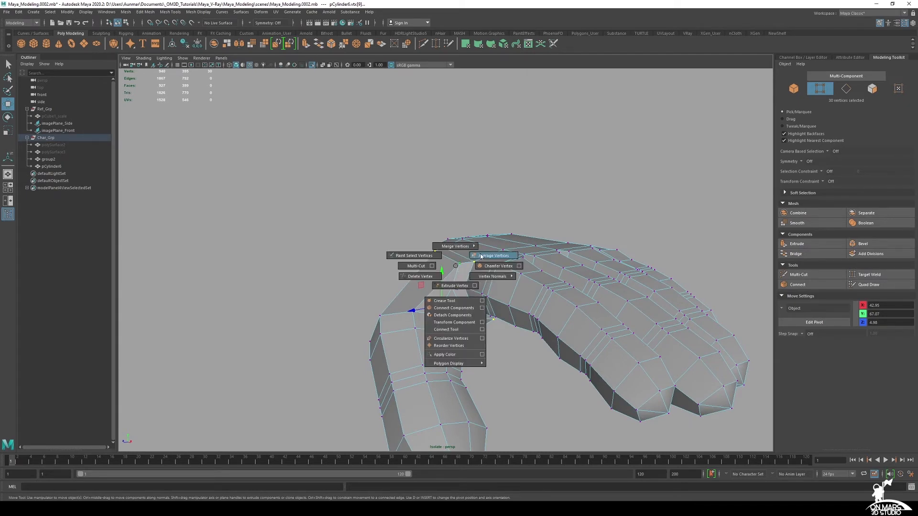
mouse_move(457, 245)
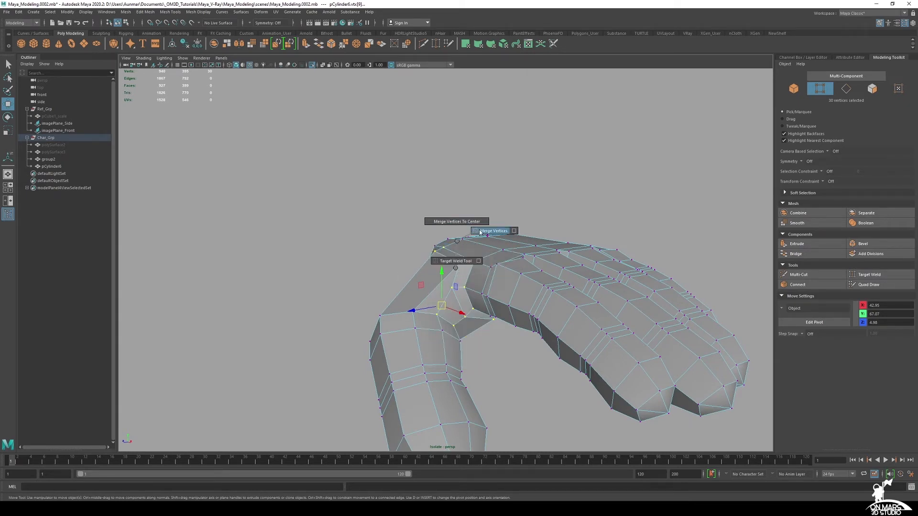
click(494, 232)
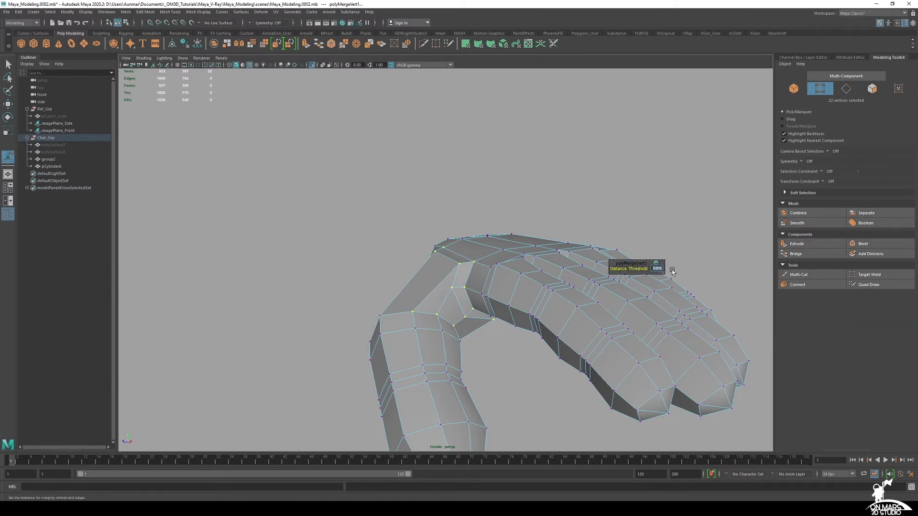
alt+middle_drag(503, 274, 482, 258)
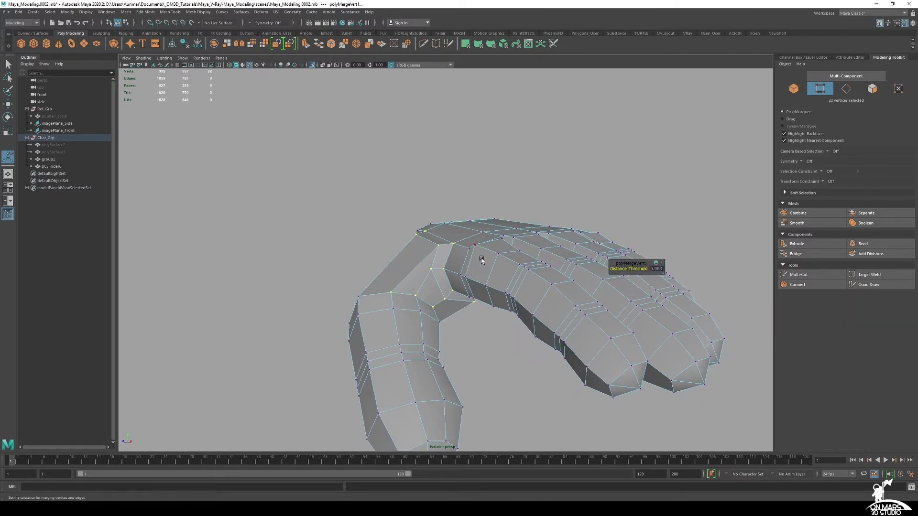
- Inspect the joined thumb in smooth preview from several angles, and return to the unsmoothed display
key(q)
key(3)
alt+drag(469, 297, 610, 239)
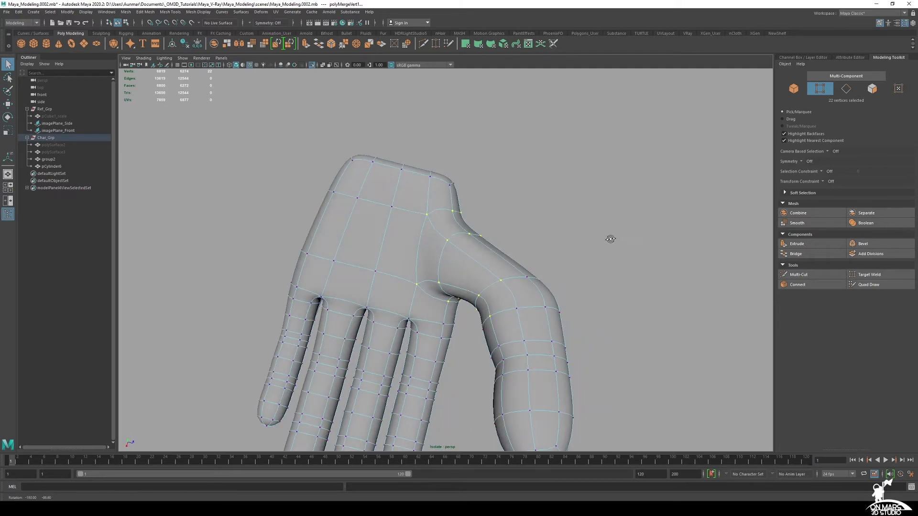
alt+drag(514, 229, 430, 218)
key(1)
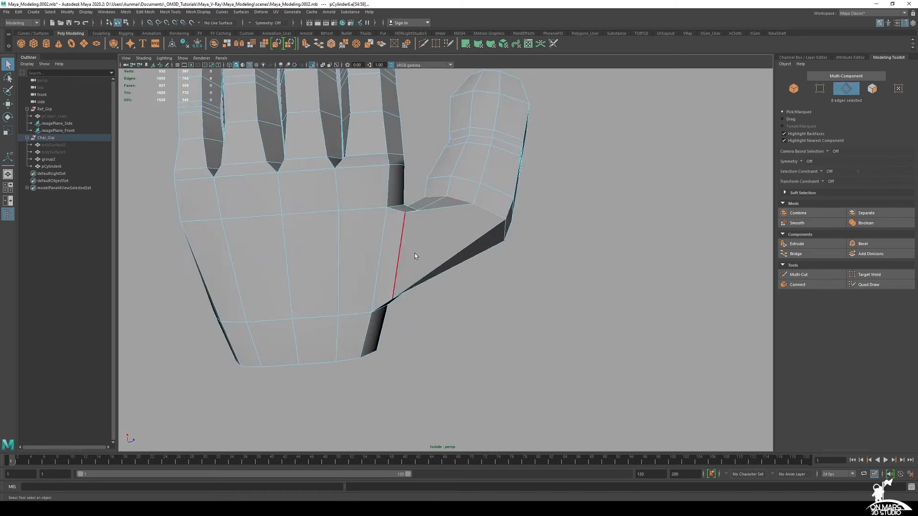
- Slide the edge loops at the base of the thumb outward along its surface to space them away from the palm
click(404, 251)
key(w)
alt+drag(405, 252, 447, 253)
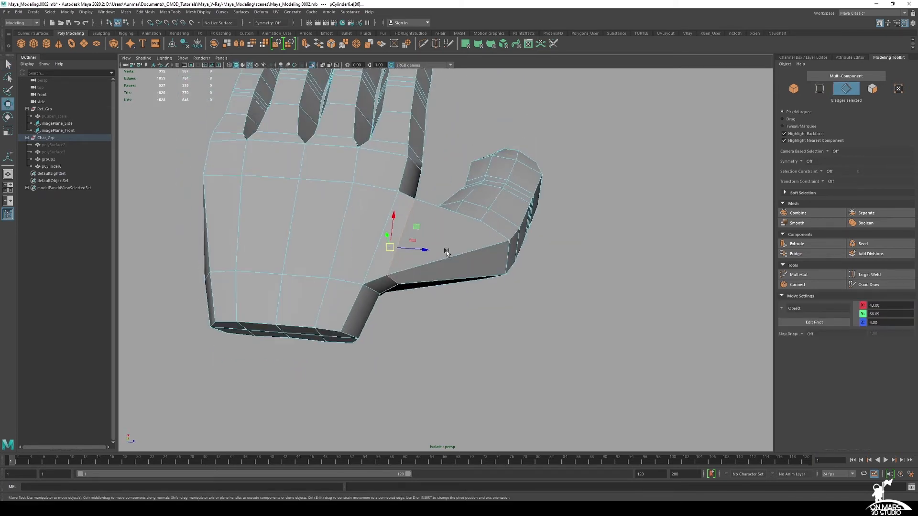
ctrl+shift+drag(391, 250, 429, 252)
alt+drag(430, 252, 429, 265)
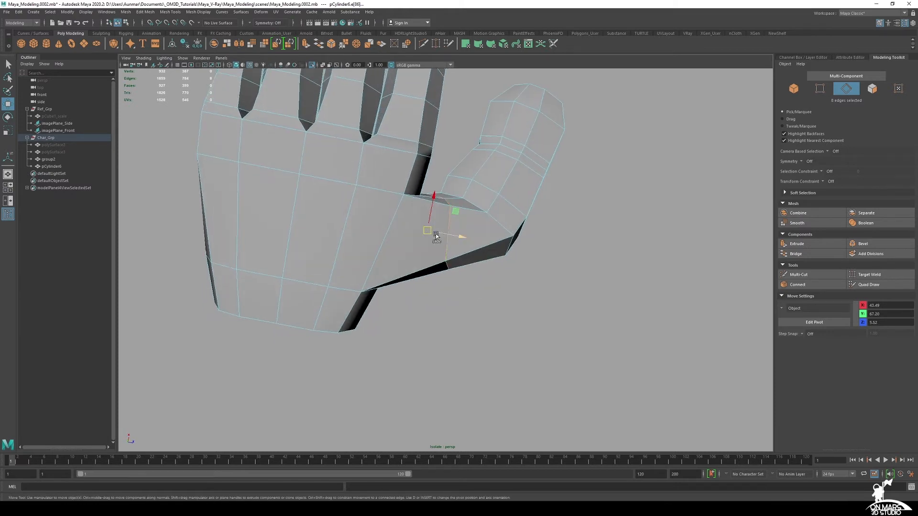
mouse_move(427, 235)
ctrl+shift+mouse_down()
mouse_move(419, 234)
mouse_move(465, 236)
mouse_move(444, 244)
mouse_move(467, 222)
mouse_move(416, 170)
mouse_move(351, 166)
mouse_move(411, 222)
mouse_move(514, 248)
mouse_move(516, 238)
mouse_move(485, 252)
mouse_move(421, 215)
mouse_move(445, 211)
mouse_move(435, 225)
ctrl+shift+mouse_up()
double_click(498, 225)
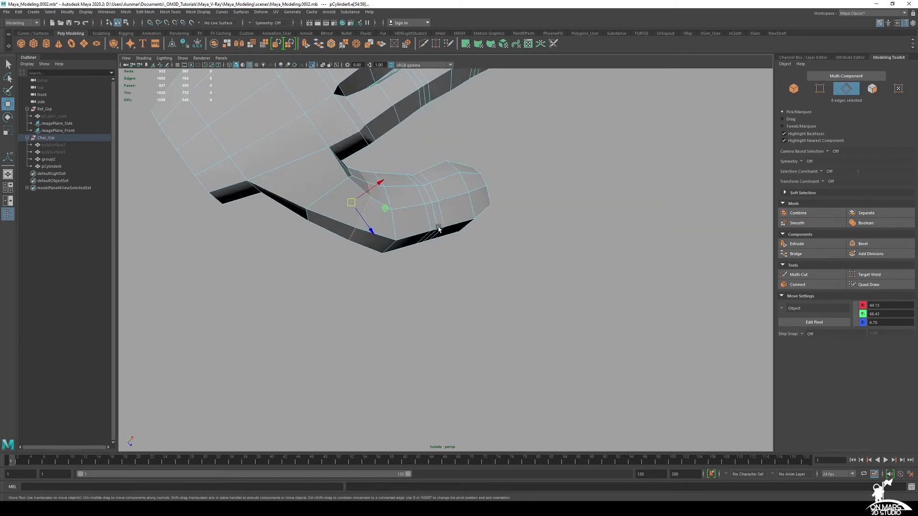
- Enable X-ray shading in the front view and select the vertices of the thumb's outer part, from the middle joint to the tip
key(space)
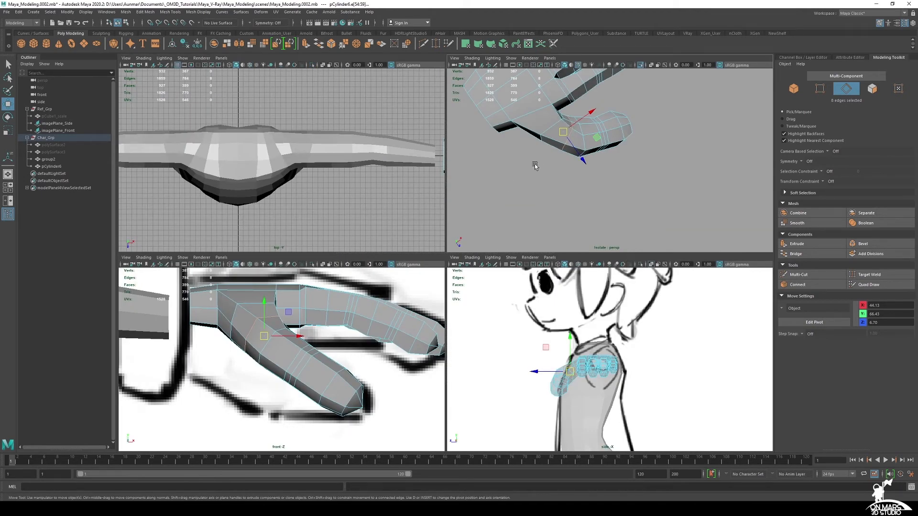
key(space)
alt+drag(494, 220, 607, 301)
alt+drag(522, 261, 491, 209)
alt+drag(464, 149, 487, 191)
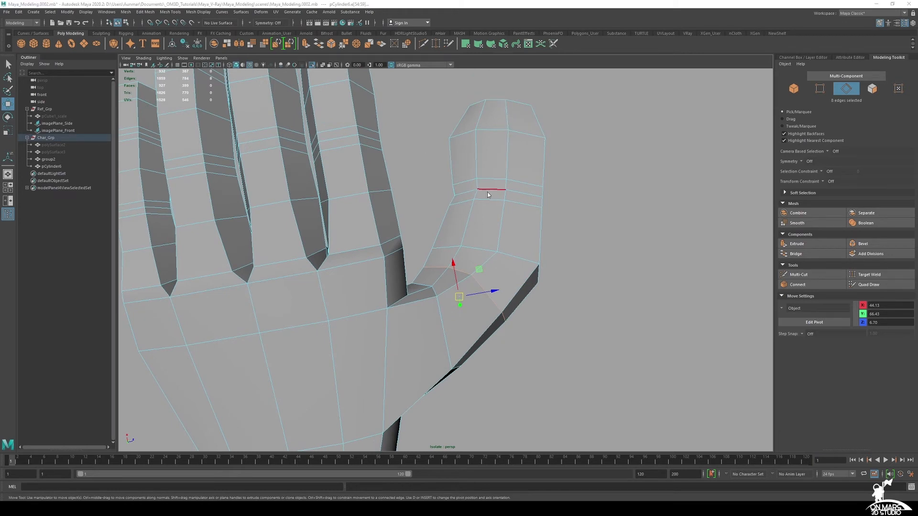
key(space)
key(space)
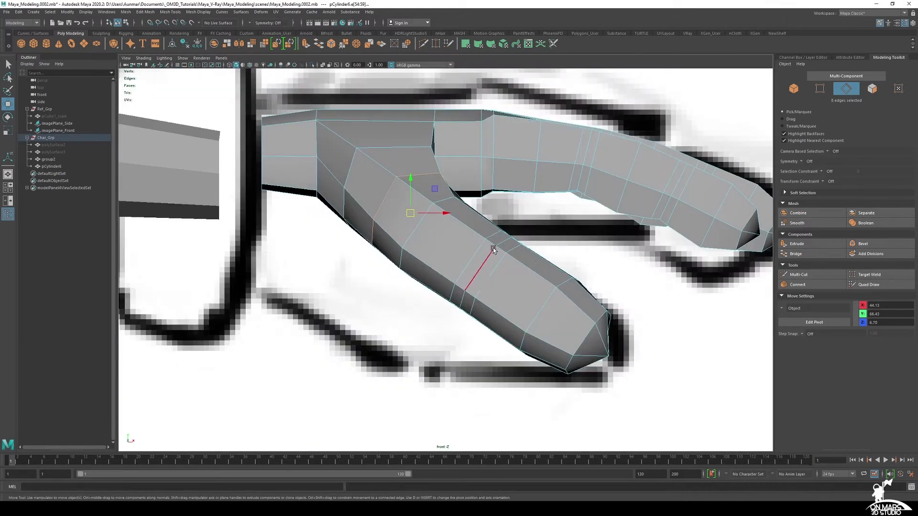
right_drag(494, 249, 450, 245)
key(alt+x)
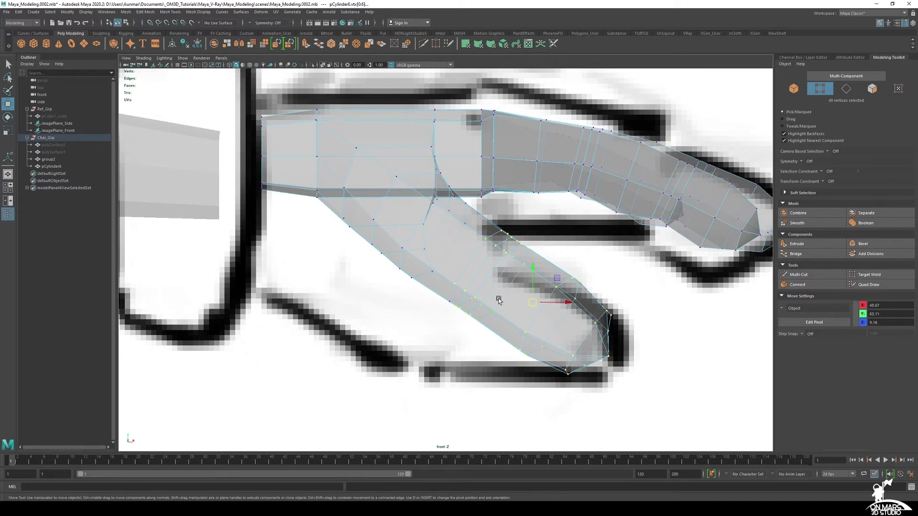
alt+middle_drag(498, 300, 413, 284)
- Rotate and reposition the selected outer thumb vertices, undoing the last few adjustments
key(e)
key(space)
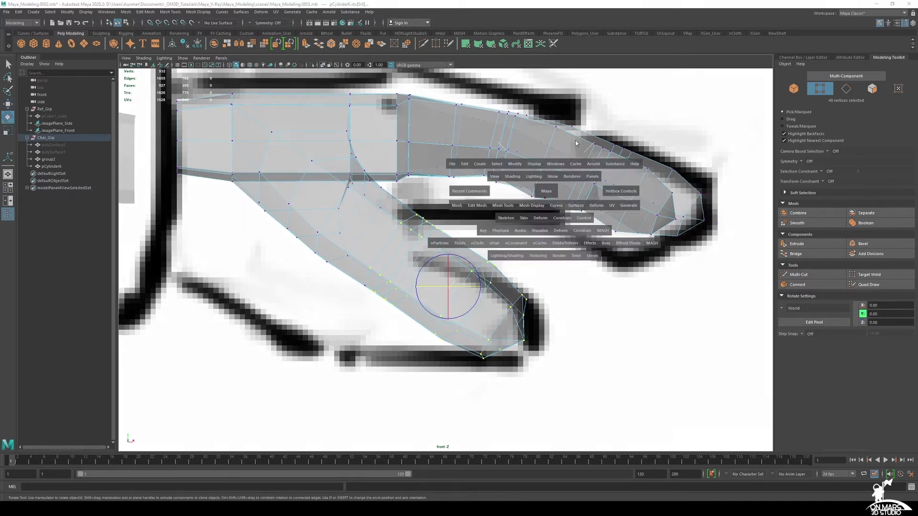
key(space)
alt+drag(643, 160, 562, 211)
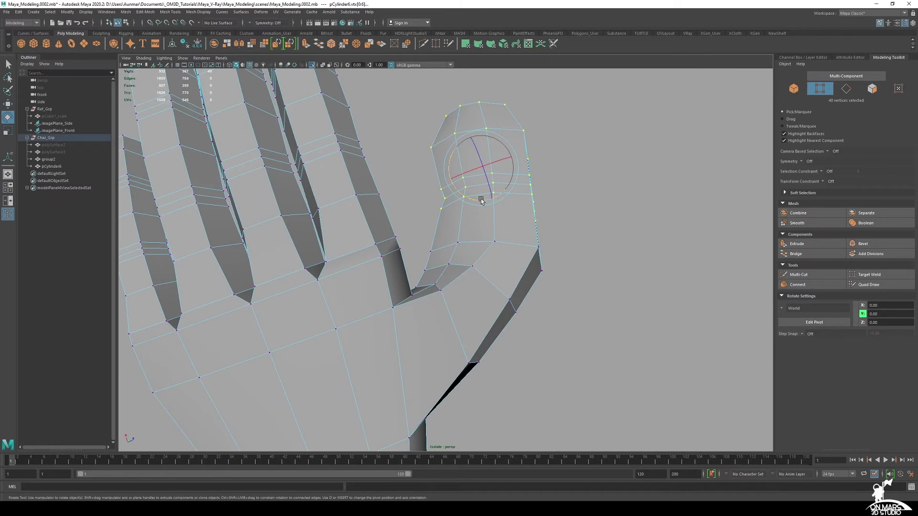
drag(481, 201, 563, 318)
key(w)
key(ctrl+z)
key(ctrl+z)
key(ctrl+z)
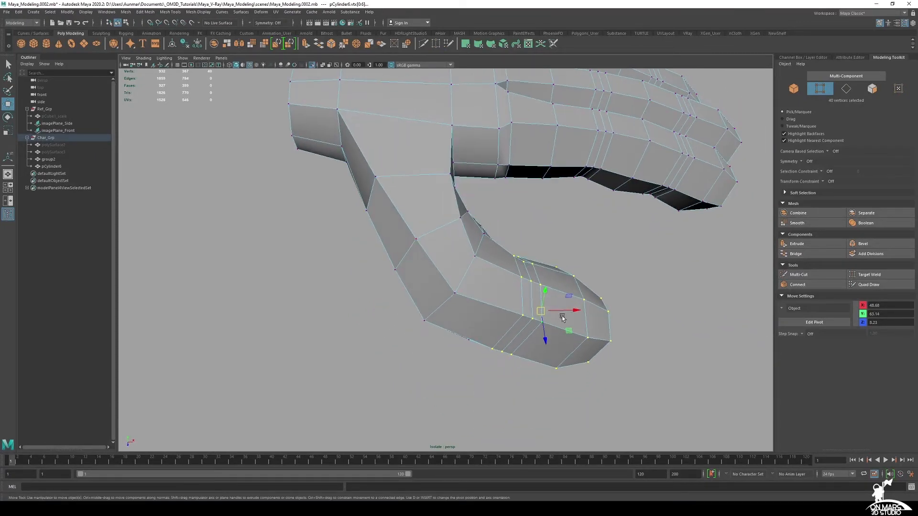
- Nudge the outer thumb vertices in the front view to fit the reference drawing
key(space)
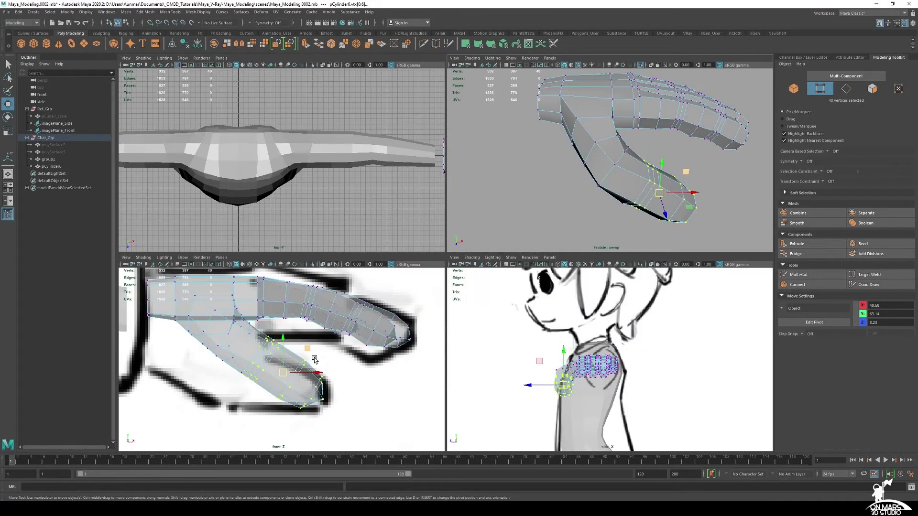
ctrl+middle_drag(594, 211, 598, 214)
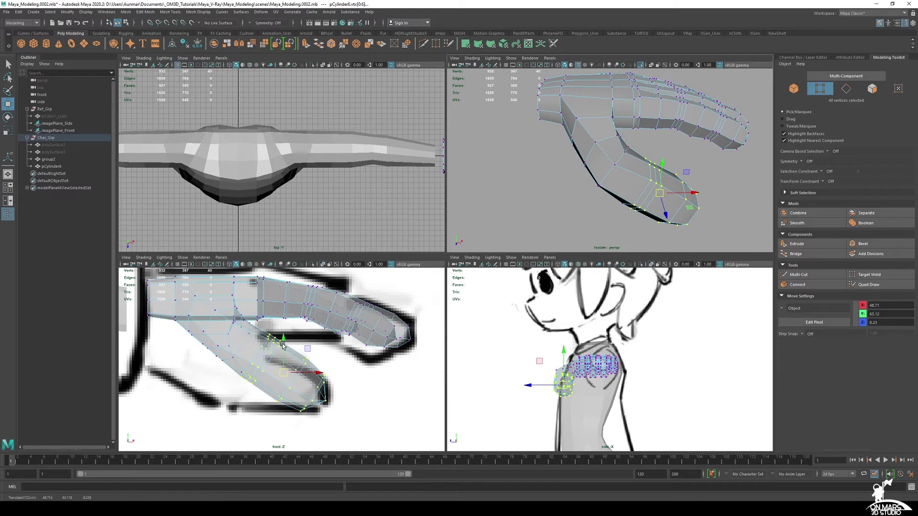
key(space)
- Delete the edge loop between the thumb's base loops and its middle joint
scroll(467, 191, up, 5)
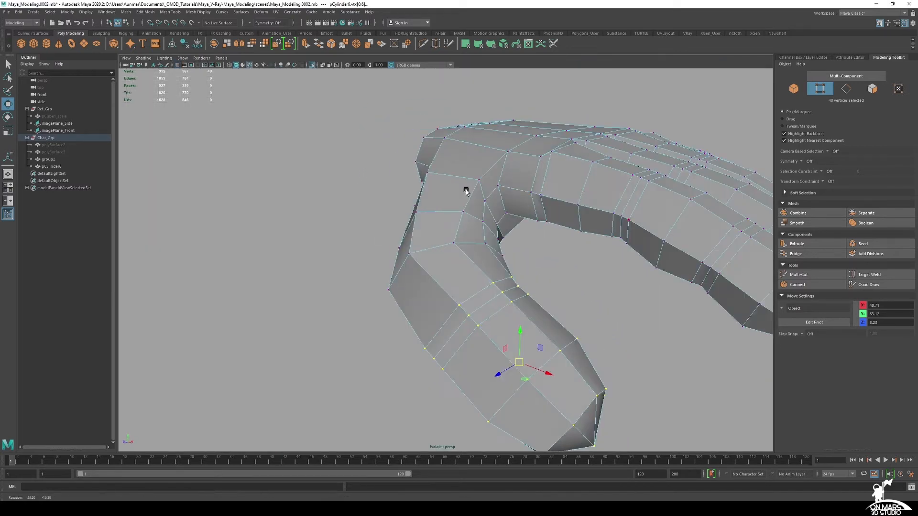
mouse_move(467, 202)
alt+mouse_down()
mouse_move(459, 286)
mouse_move(436, 303)
mouse_move(465, 263)
mouse_move(470, 272)
mouse_move(458, 202)
alt+mouse_up()
alt+right_drag(458, 202, 452, 322)
right_drag(401, 265, 402, 236)
alt+drag(449, 305, 414, 265)
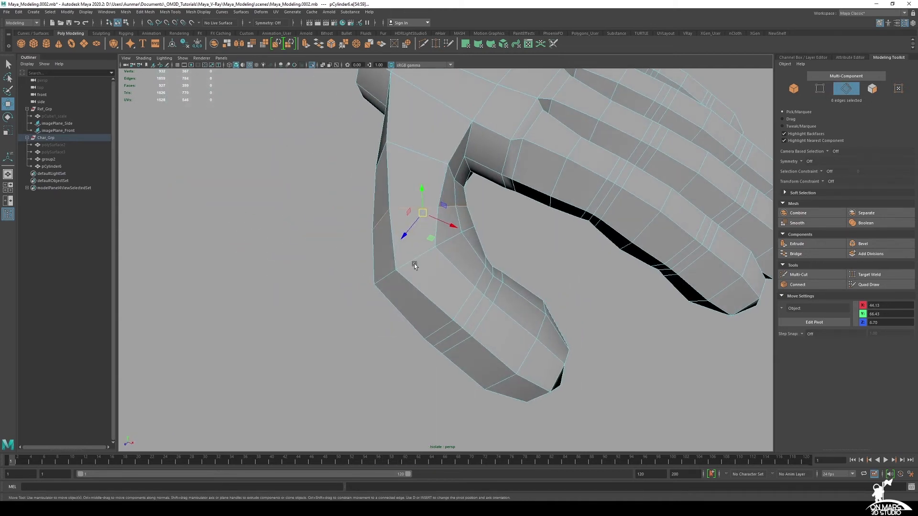
key(Delete)
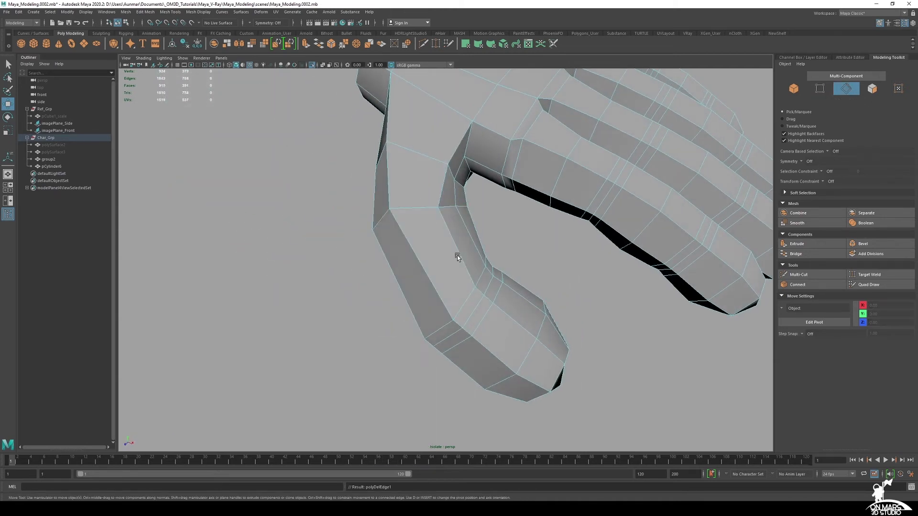
alt+drag(515, 244, 461, 199)
- Select the vertices from the thumb's middle joint to its tip and move them closer to the palm
right_drag(462, 273, 423, 254)
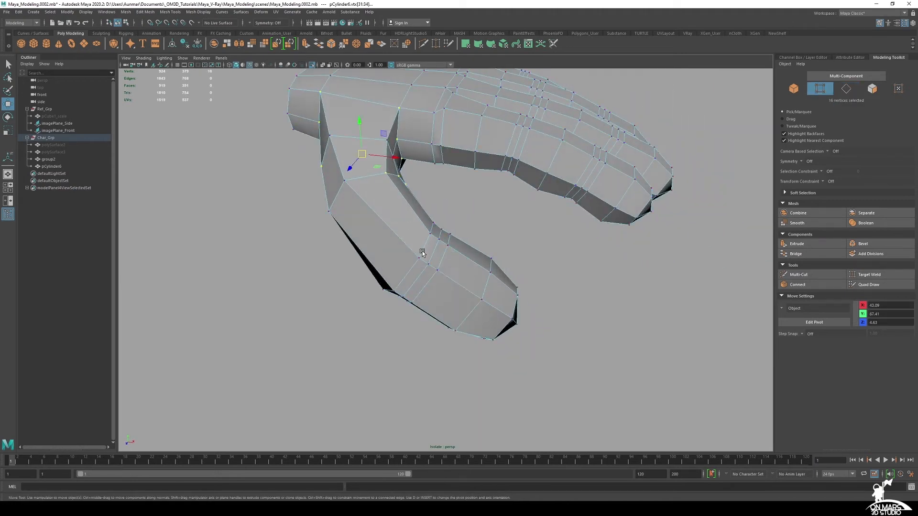
alt+drag(422, 253, 558, 361)
drag(359, 227, 361, 223)
alt+drag(571, 282, 480, 245)
ctrl+drag(699, 294, 604, 238)
key(bracketleft)
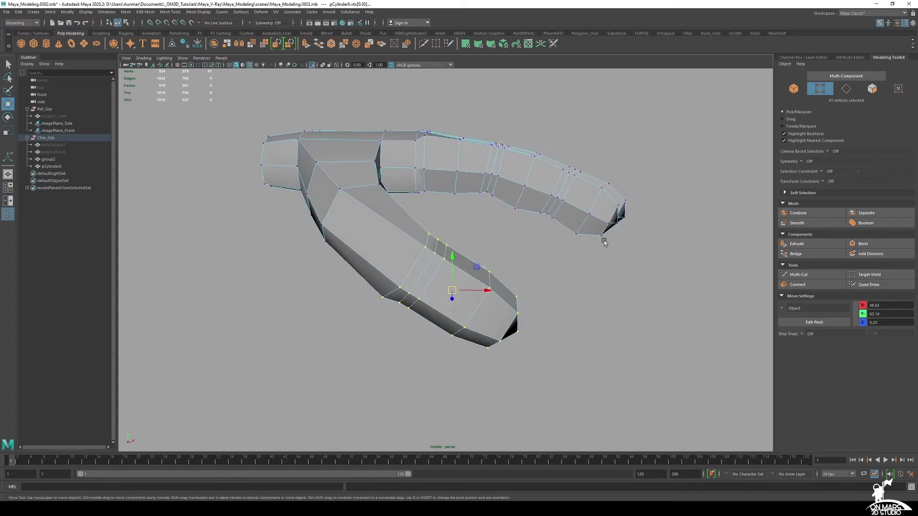
drag(449, 289, 410, 262)
alt+drag(426, 263, 378, 289)
drag(440, 241, 392, 245)
- Rotate the thumb's outer vertices and shift them to improve the bend toward the fingers
alt+drag(504, 249, 478, 191)
key(e)
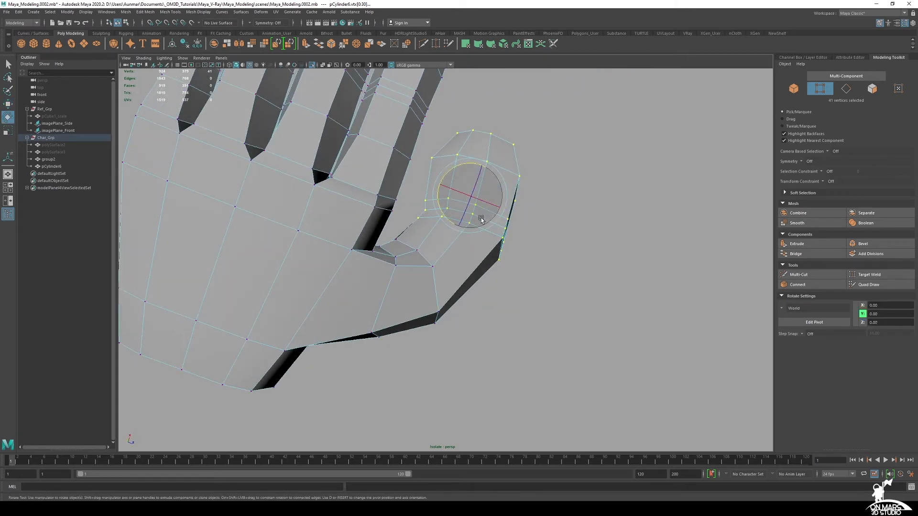
drag(476, 160, 475, 164)
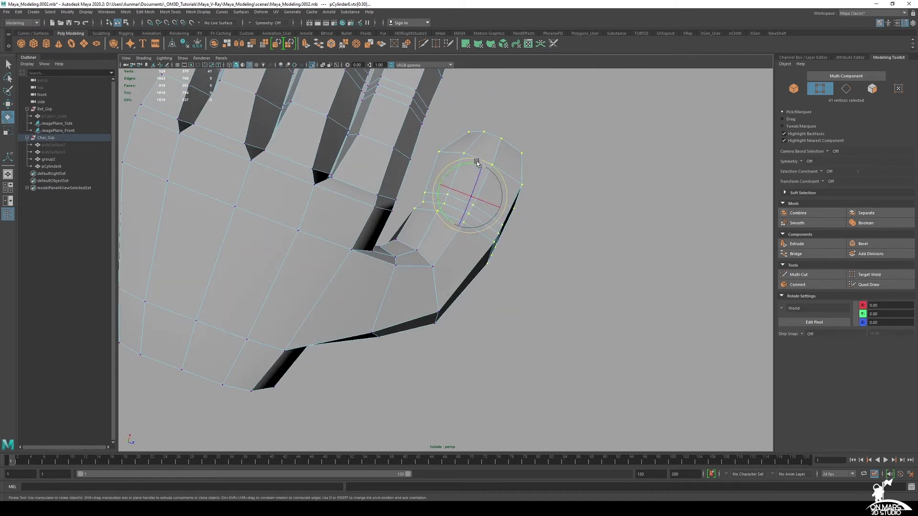
key(w)
drag(477, 209, 393, 185)
key(e)
drag(410, 239, 536, 264)
- Move the outer thumb vertices up and inward in the front view, and fine-tune their position in the perspective view
scroll(535, 265, down, 5)
alt+drag(480, 261, 519, 254)
key(space)
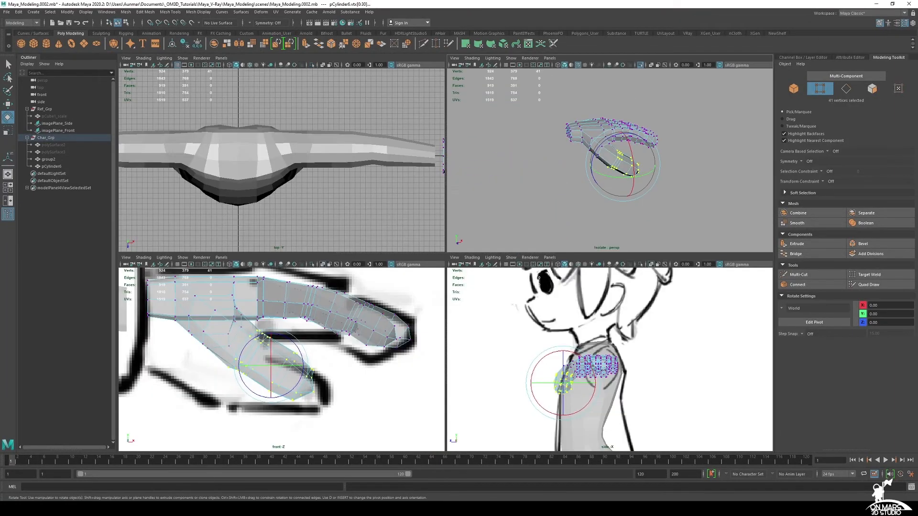
alt+middle_drag(298, 364, 298, 366)
key(w)
drag(274, 367, 267, 359)
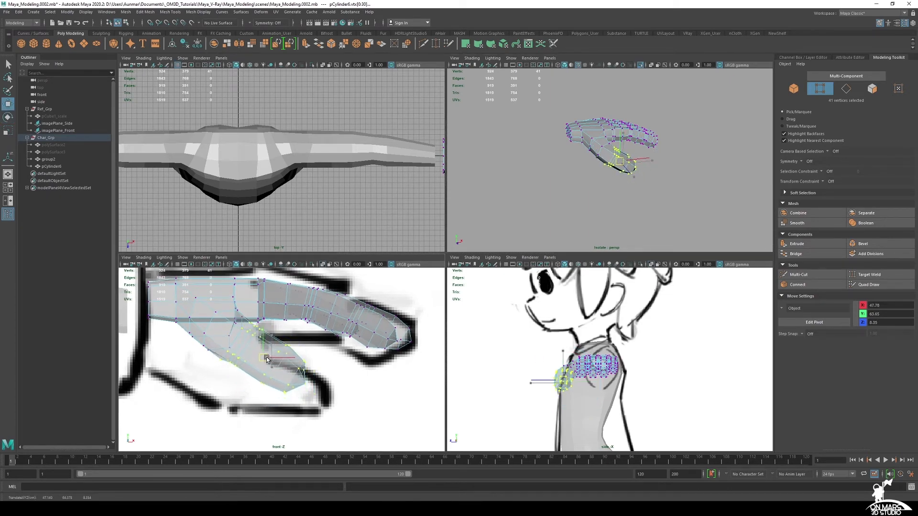
key(space)
alt+drag(483, 270, 440, 330)
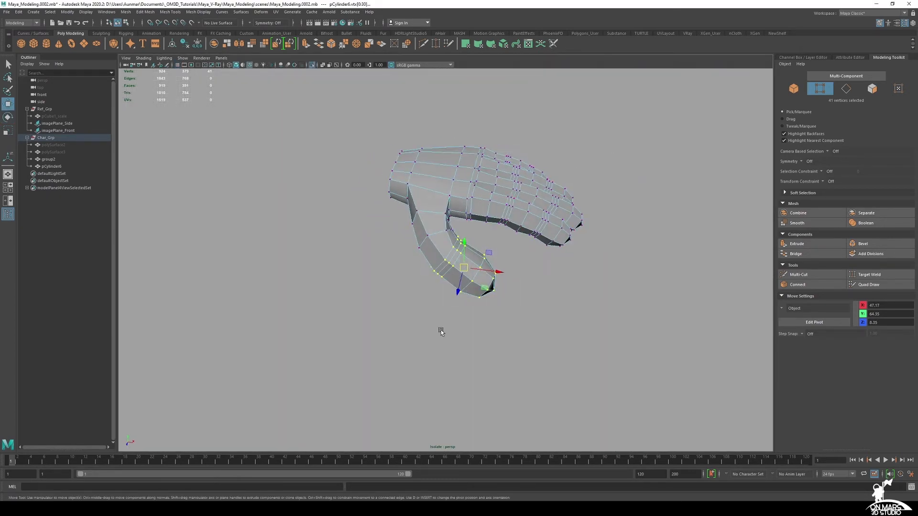
key(e)
key(w)
ctrl+middle_drag(547, 265, 579, 264)
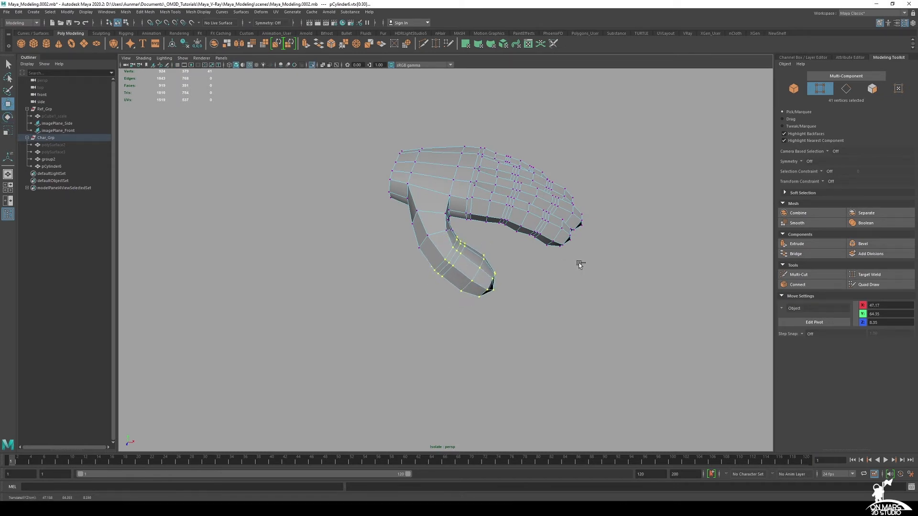
- Select the edge loop near the thumb's base and slide it outward along the thumb toward the bend
alt+drag(580, 265, 490, 285)
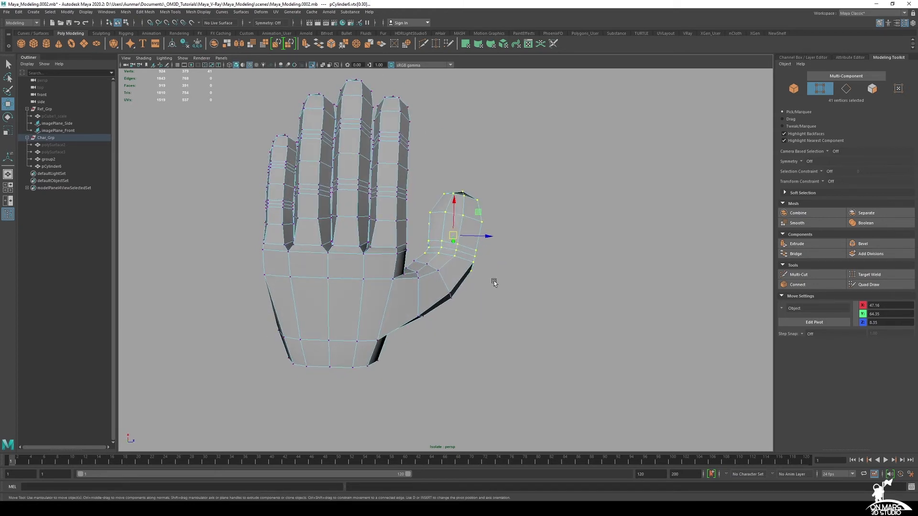
scroll(449, 271, up, 4)
alt+middle_drag(432, 263, 465, 233)
right_drag(463, 247, 463, 220)
key(q)
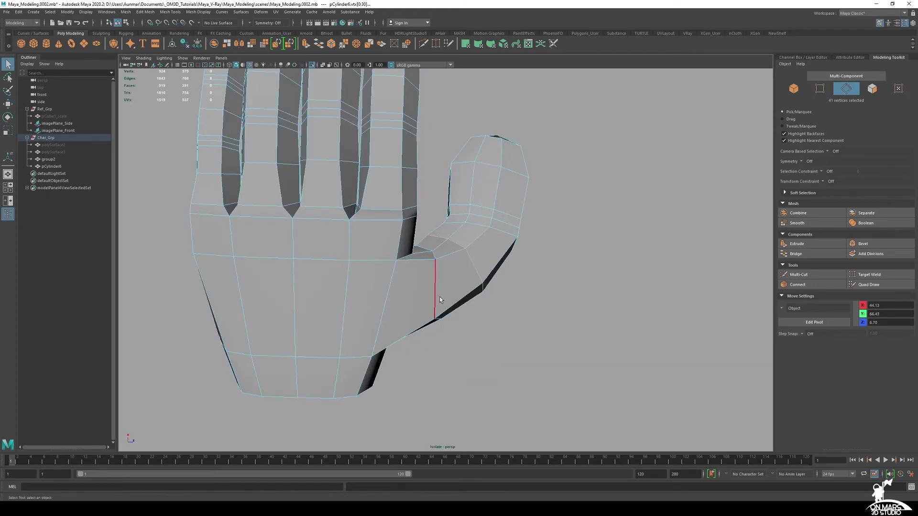
double_click(435, 298)
key(w)
shift+middle_drag(440, 299, 440, 282)
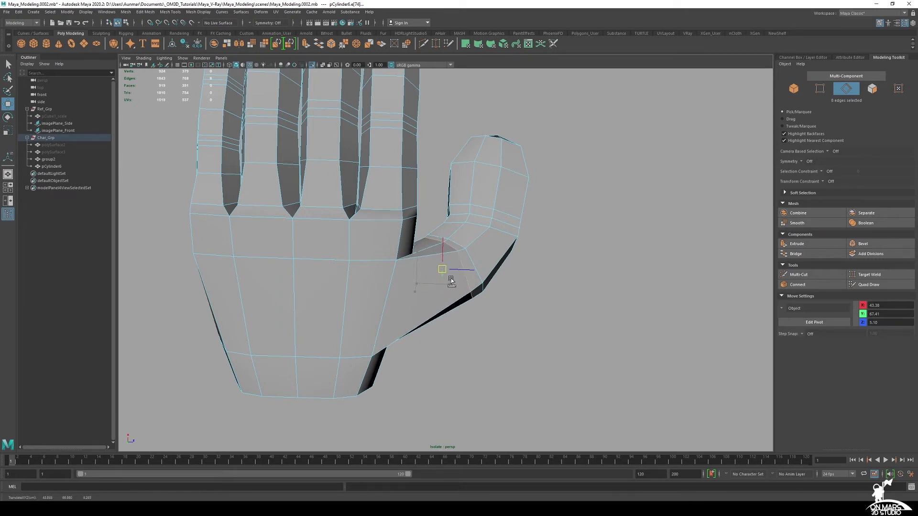
mouse_move(471, 299)
alt+mouse_down()
mouse_move(478, 288)
mouse_move(498, 292)
mouse_move(477, 294)
alt+mouse_up()
key(q)
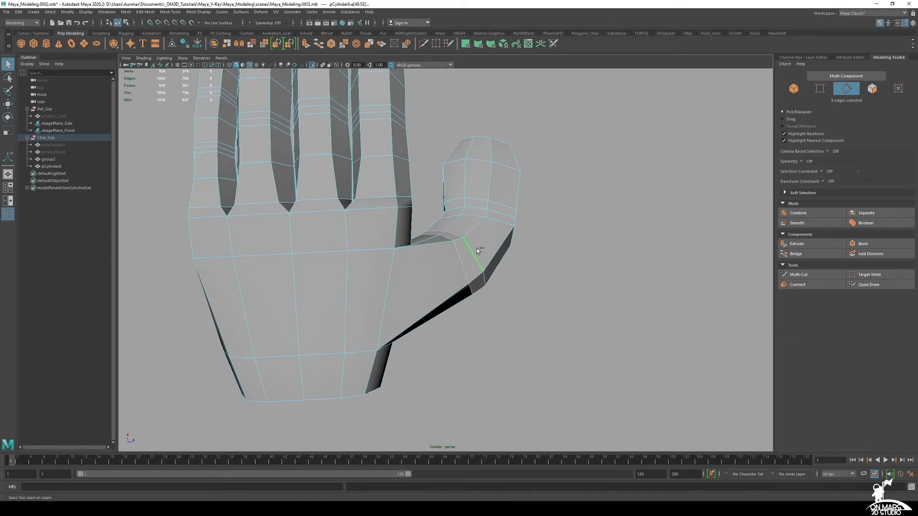
key(ctrl+Delete)
alt+drag(477, 249, 497, 229)
right_click(455, 155)
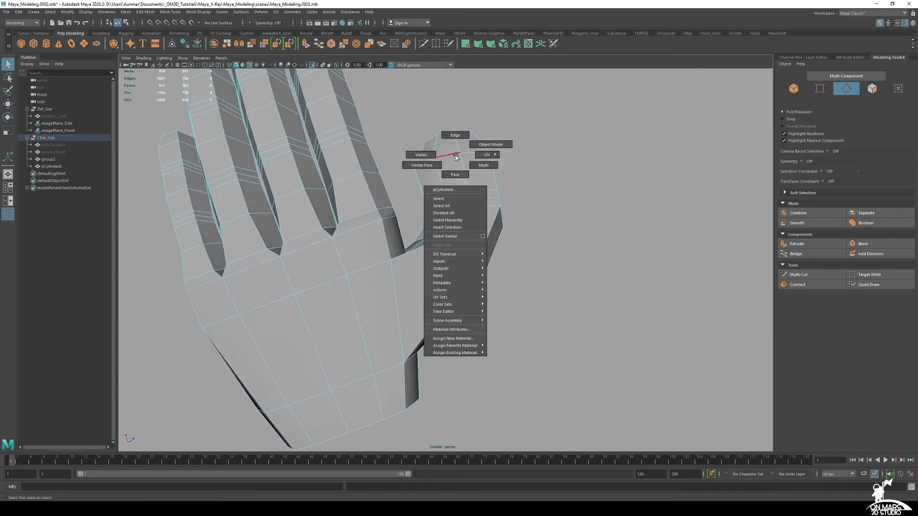
right_drag(457, 157, 422, 155)
alt+drag(459, 201, 484, 213)
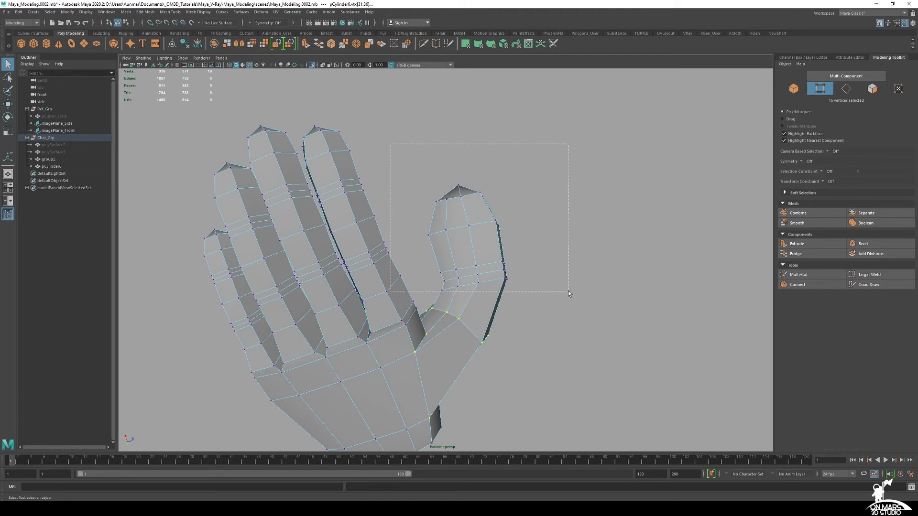
drag(568, 291, 569, 292)
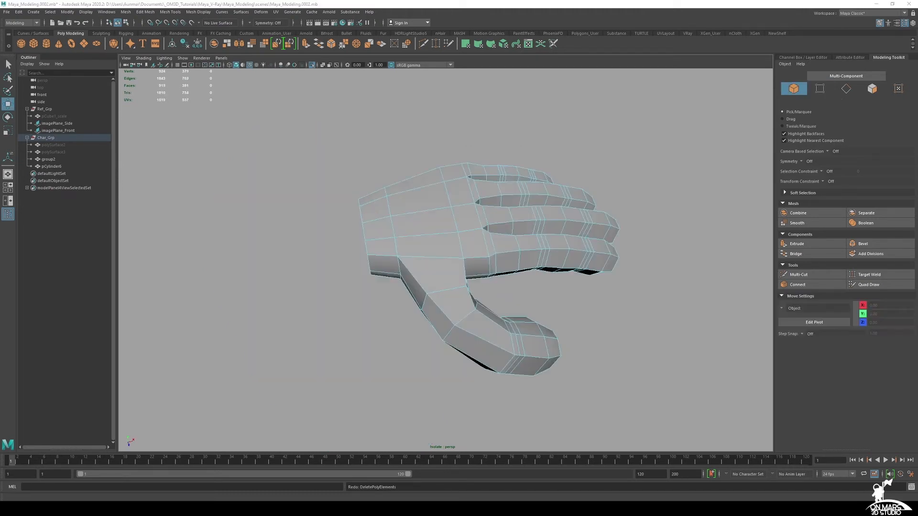
- Select the edge loop between the thumb's base and its bend and delete it
alt+drag(567, 330, 454, 273)
right_drag(455, 274, 443, 220)
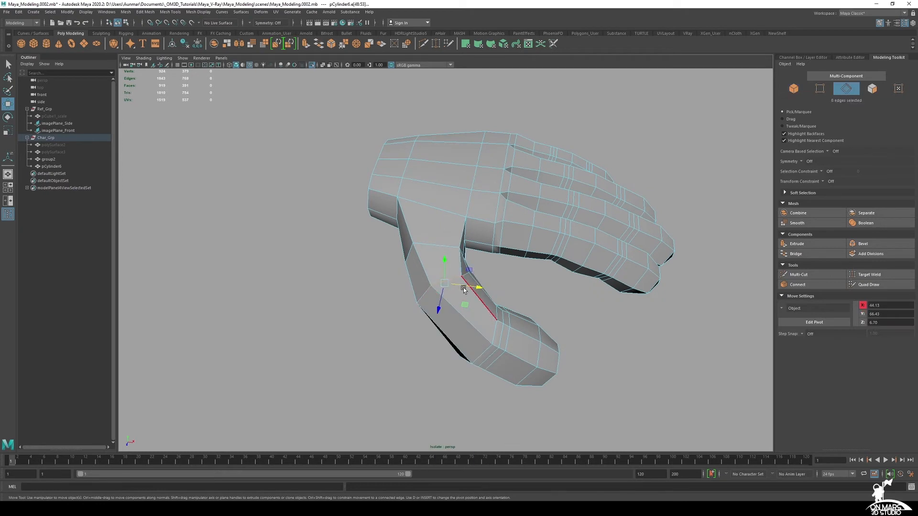
key(Delete)
- Select the thumb's vertices from the bend to the tip and reposition them, comparing the thumb with the reference in the front view
alt+drag(482, 323, 422, 246)
alt+drag(550, 360, 583, 359)
drag(450, 254, 436, 236)
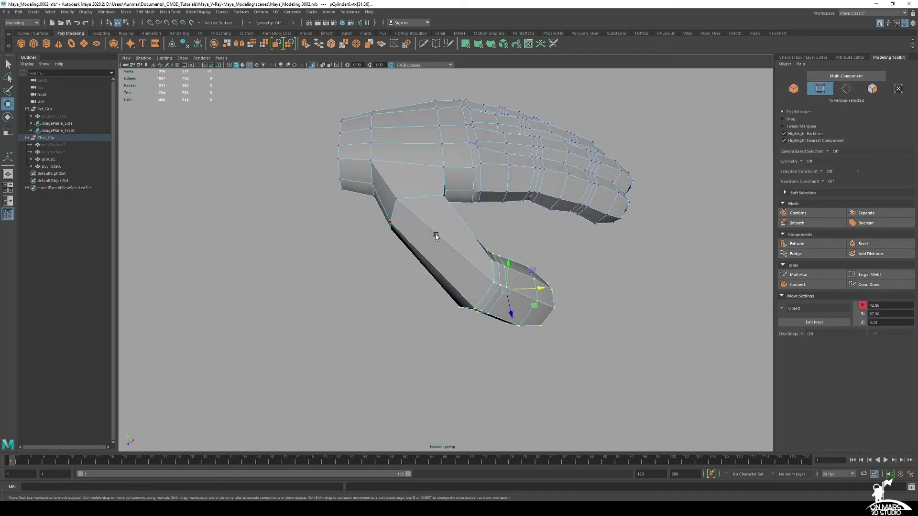
drag(538, 273, 498, 311)
key(space)
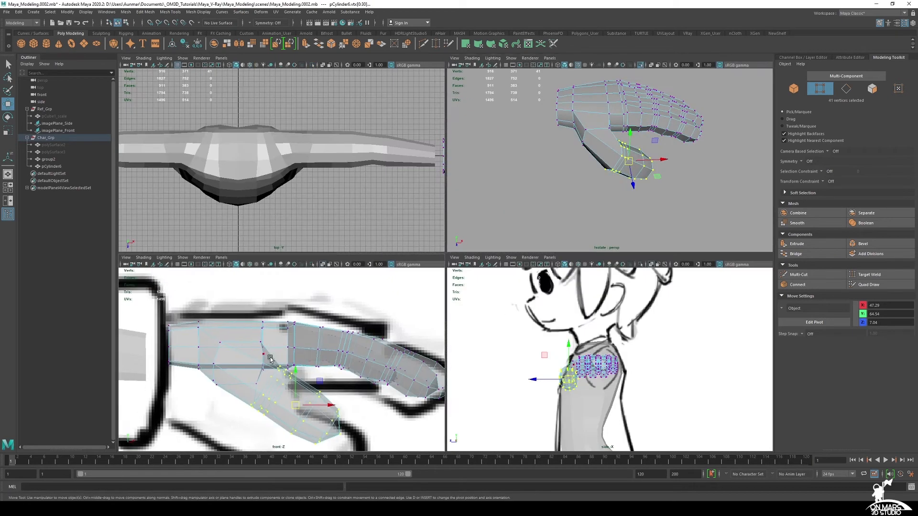
alt+middle_drag(353, 377, 345, 329)
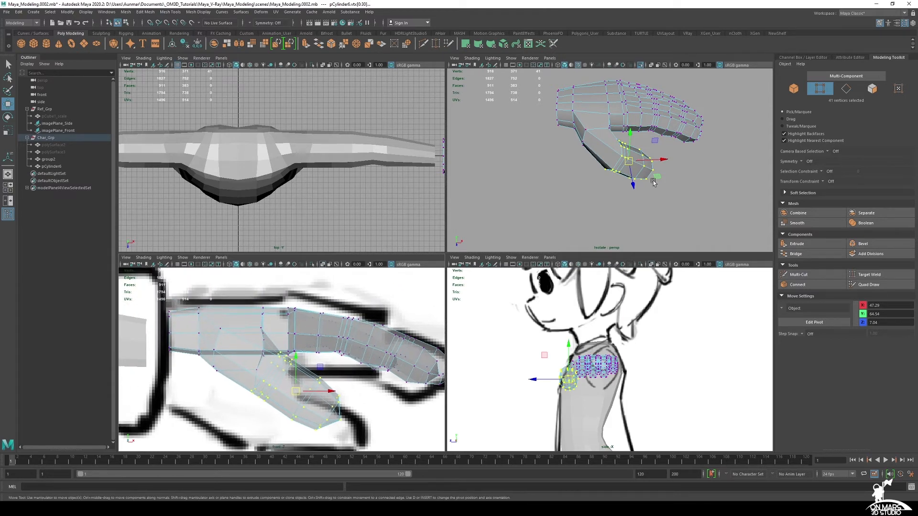
key(space)
alt+drag(574, 216, 455, 253)
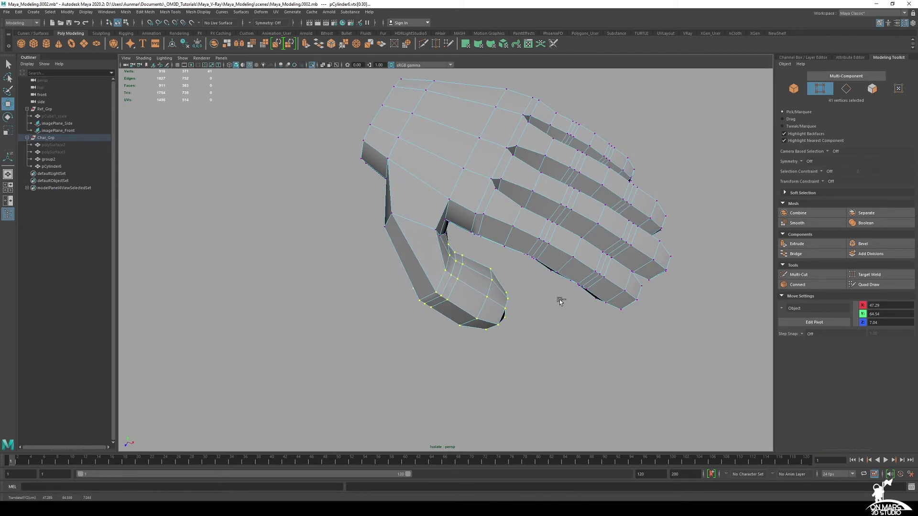
alt+drag(559, 298, 497, 284)
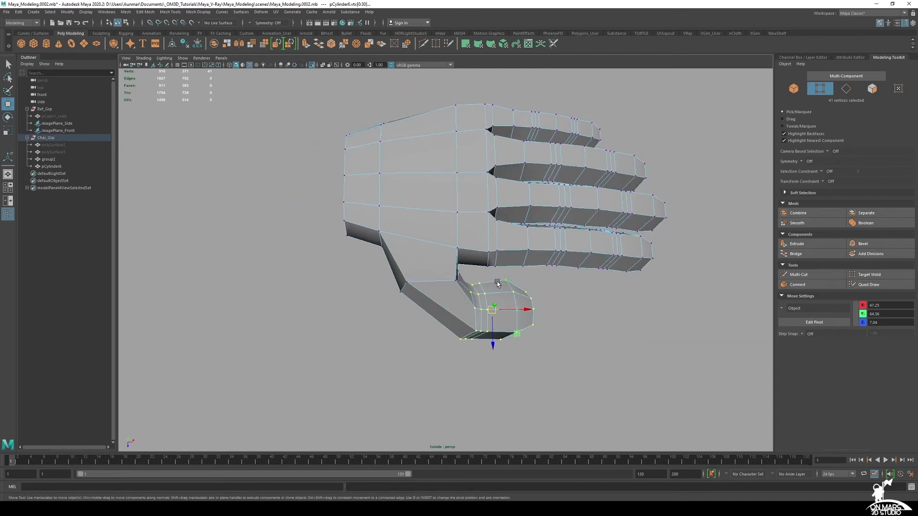
- Select the edge loop running across the middle of the palm and move it slightly toward the fingers
key(F10)
key(q)
double_click(457, 191)
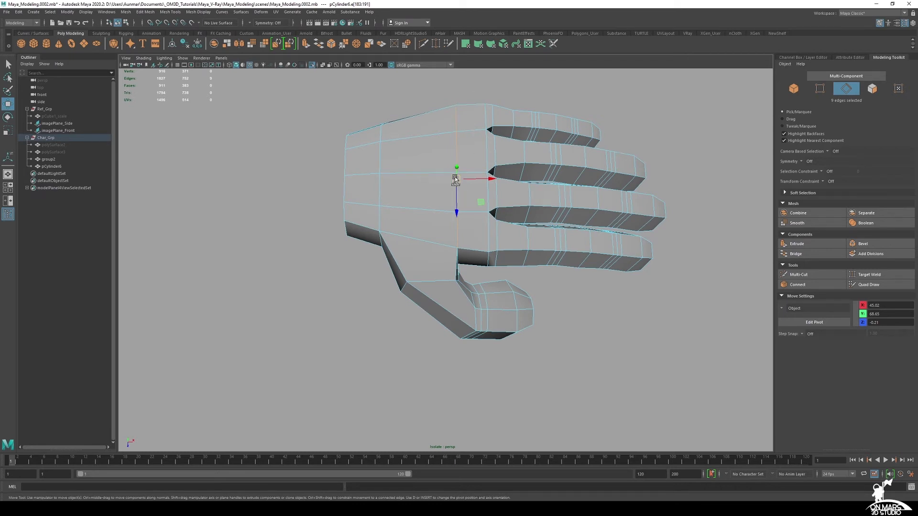
drag(456, 179, 464, 248)
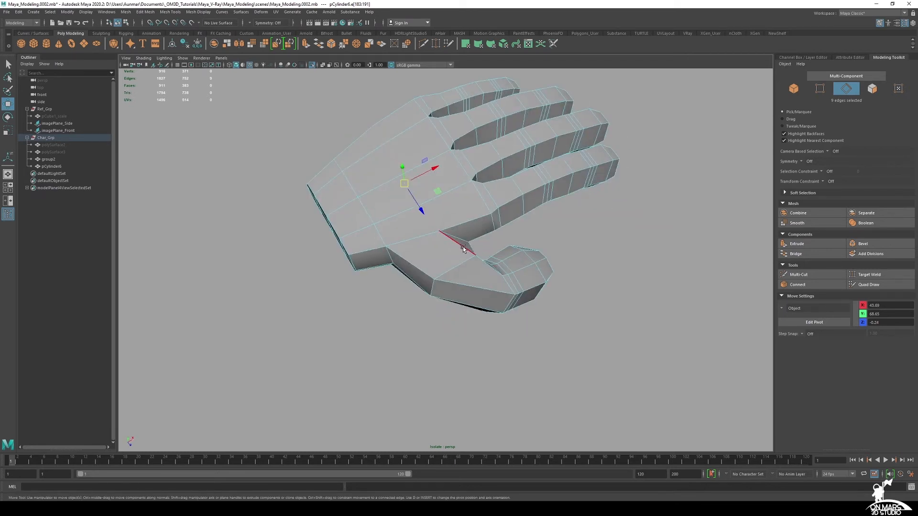
- Adjust single vertices at the thumb's base and tip to refine the thumb's outline
right_drag(462, 262, 423, 262)
key(q)
alt+drag(476, 270, 451, 214)
click(460, 269)
key(w)
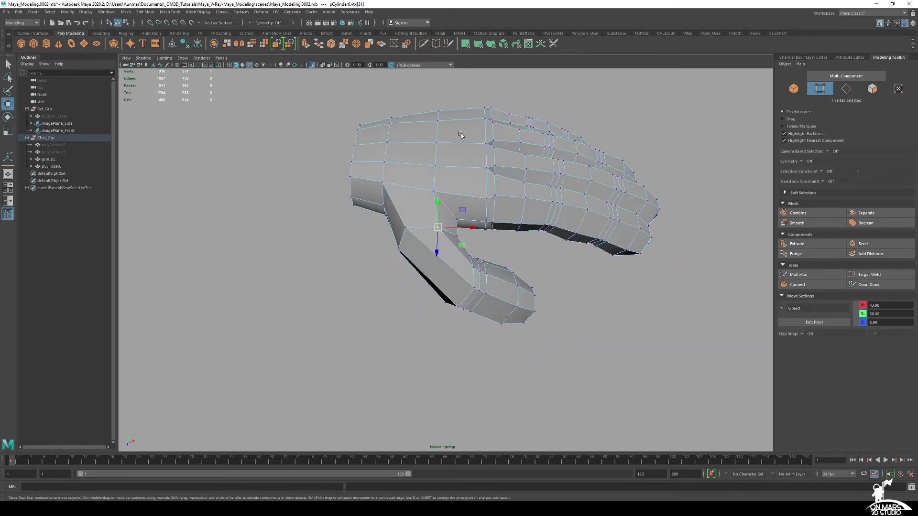
alt+drag(462, 135, 537, 278)
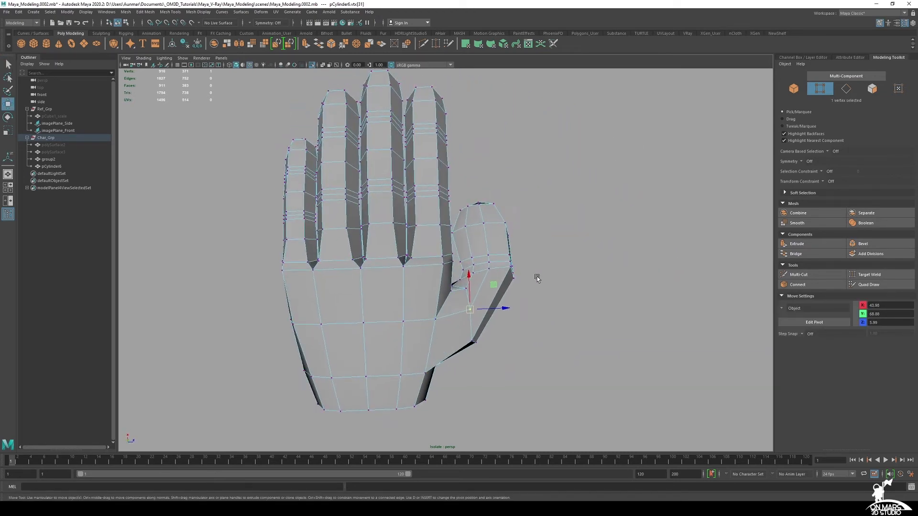
alt+drag(518, 245, 477, 232)
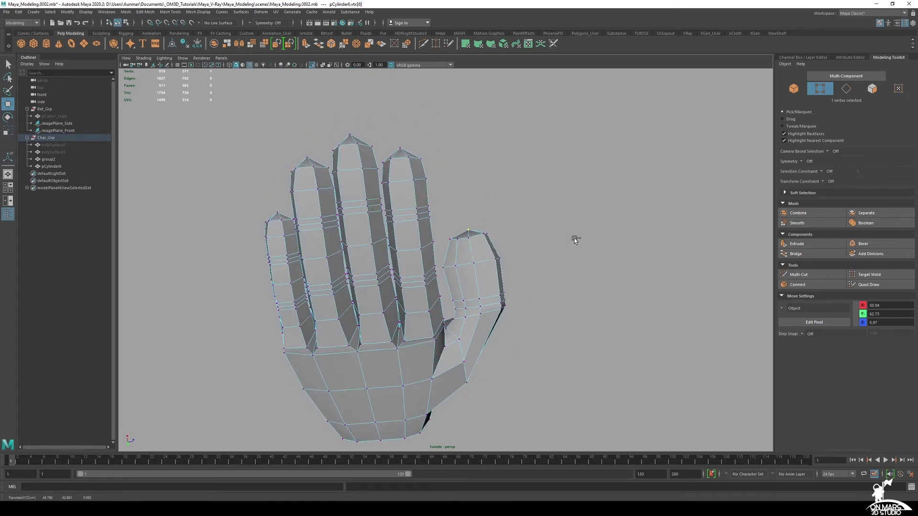
- Select the thumb's vertices from the bend to the tip, then rotate them in the top view and shift them away from the fingers
drag(547, 215, 437, 325)
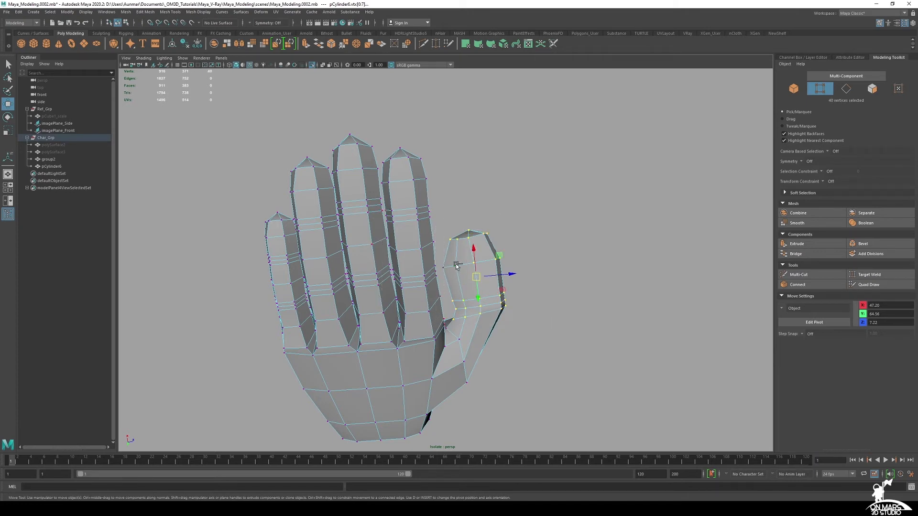
alt+drag(463, 331, 458, 242)
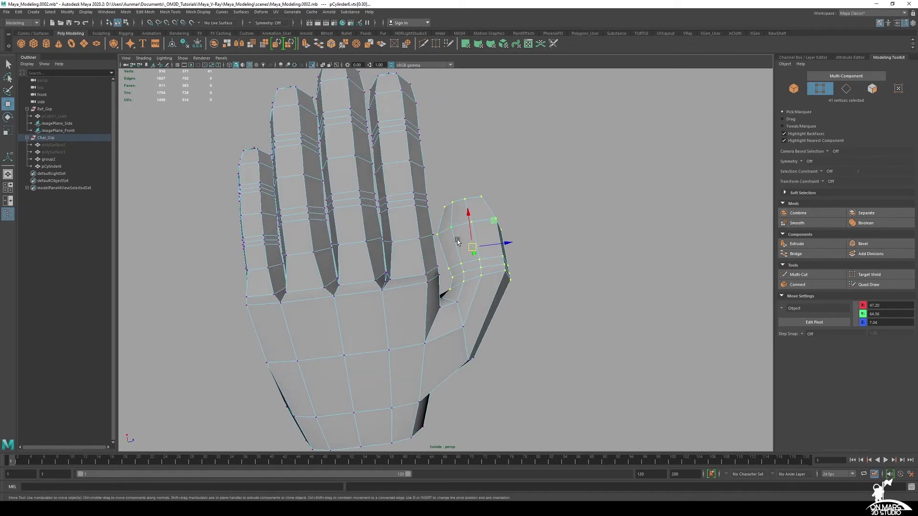
key(space)
key(f)
key(space)
scroll(324, 153, down, 8)
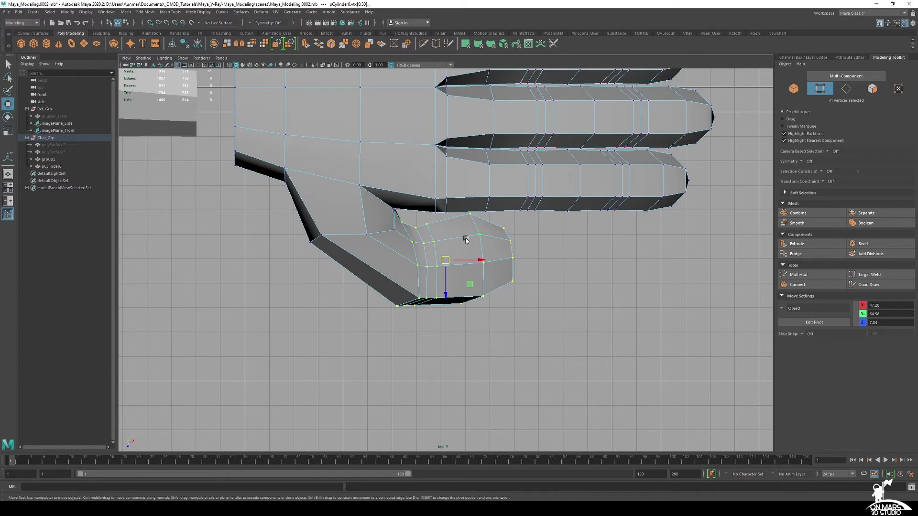
key(e)
drag(478, 280, 445, 298)
key(w)
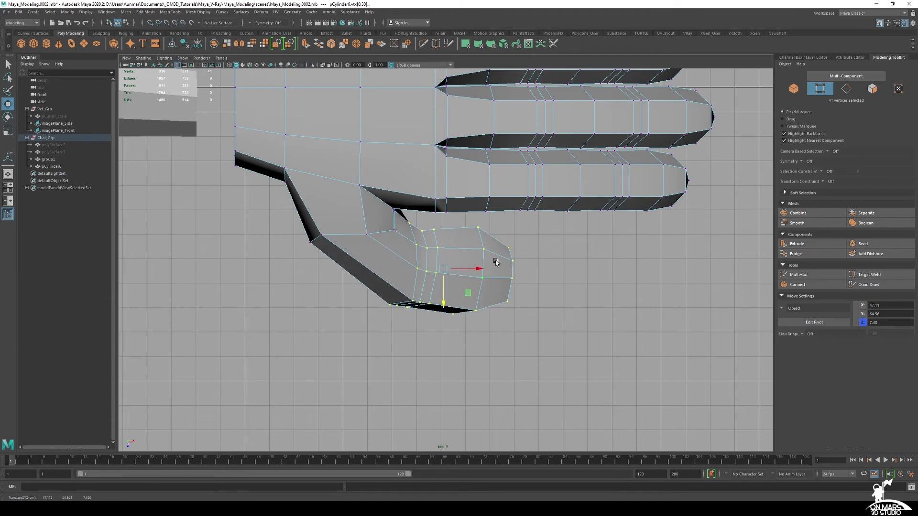
- Nudge the thumb's outer vertices slightly in the perspective view and deselect them
key(space)
key(space)
alt+drag(529, 232, 431, 210)
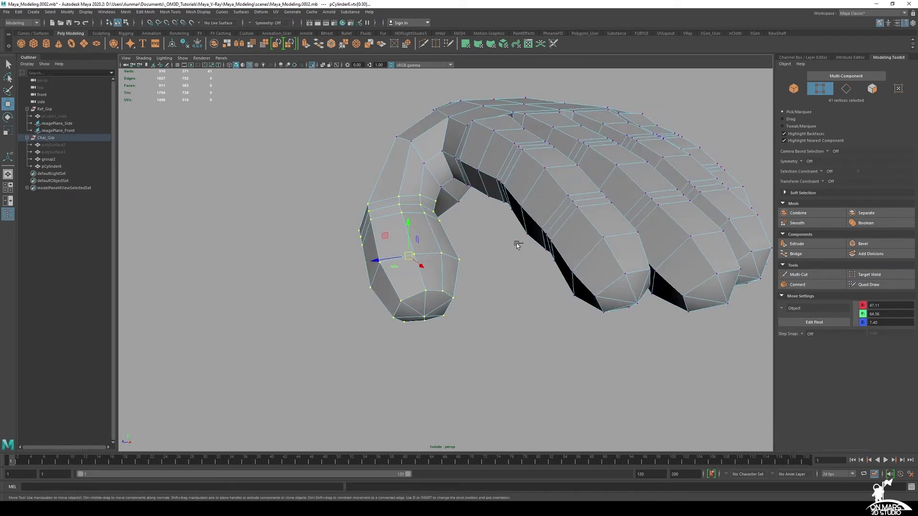
ctrl+middle_drag(517, 245, 517, 244)
alt+drag(516, 244, 453, 359)
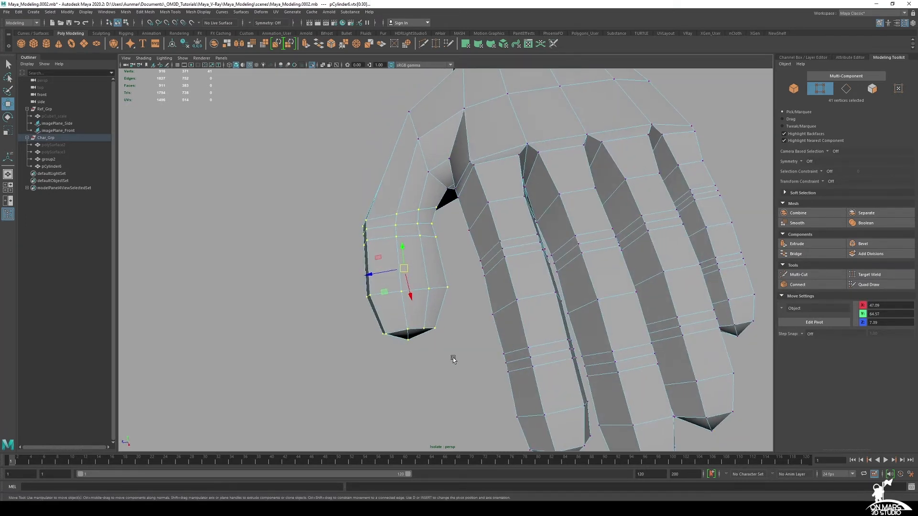
drag(334, 277, 504, 205)
click(487, 278)
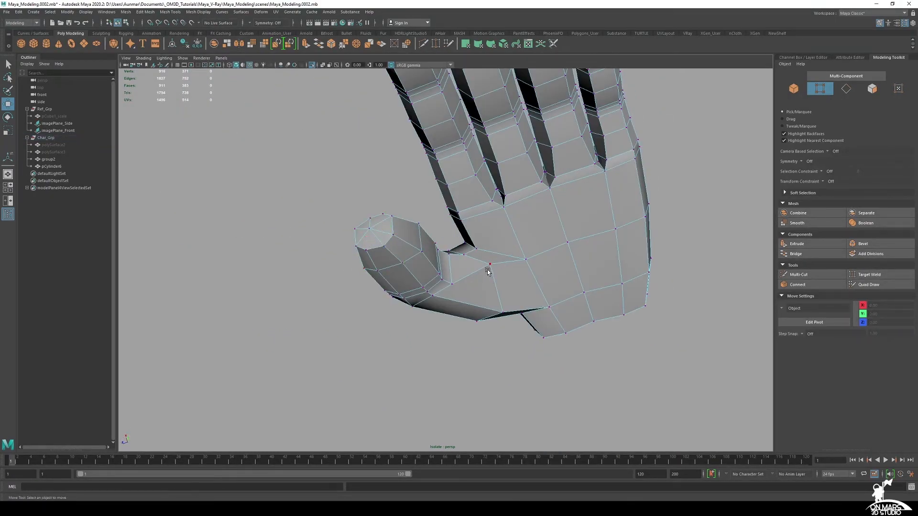
- Move individual vertices across the inner side of the palm, from the thumb's base toward the little finger, to even out their row
key(e)
click(489, 265)
key(w)
ctrl+shift+drag(491, 265, 552, 260)
click(526, 261)
ctrl+shift+drag(556, 291, 557, 299)
click(604, 290)
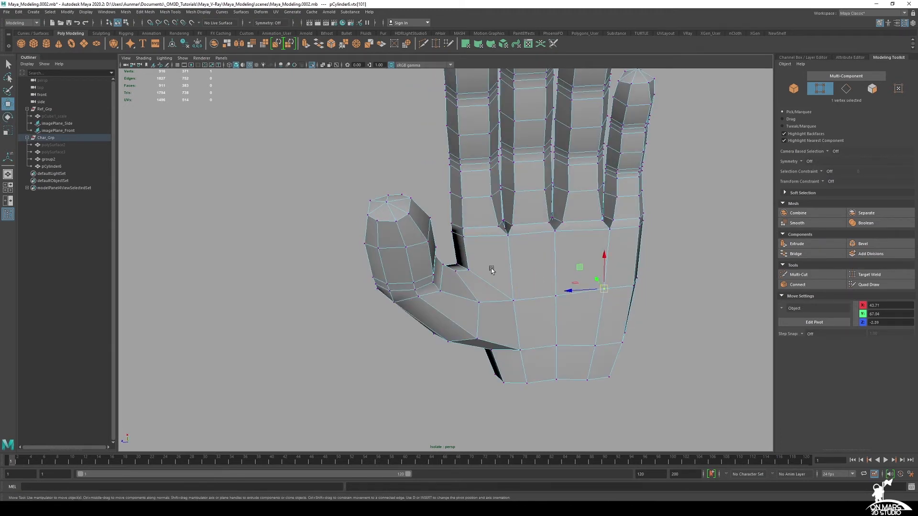
- Shift the mid-palm vertices beside the thumb toward the fingers, and move the vertex at the thumb's lower base toward the palm's centre
alt+drag(492, 269, 423, 214)
click(420, 233)
click(460, 238)
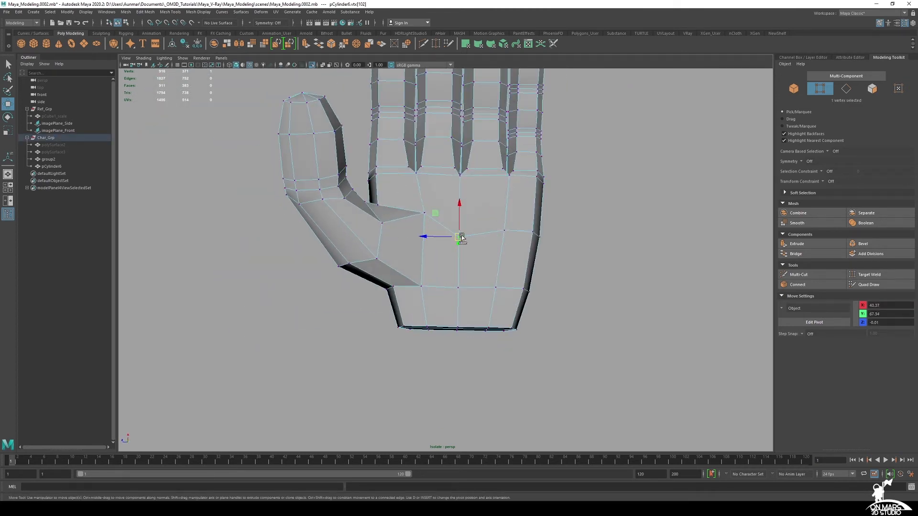
ctrl+shift+drag(461, 238, 459, 220)
click(421, 287)
ctrl+shift+drag(421, 287, 419, 294)
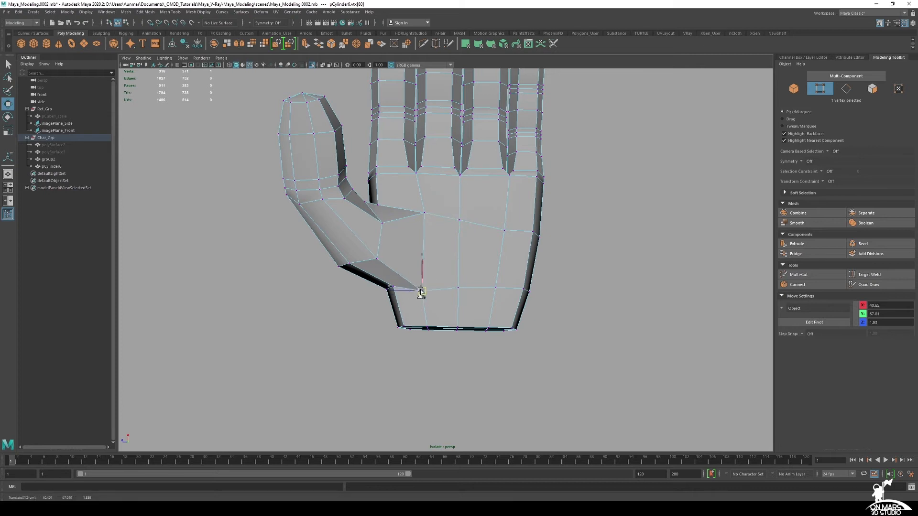
click(459, 220)
ctrl+shift+drag(459, 220, 456, 215)
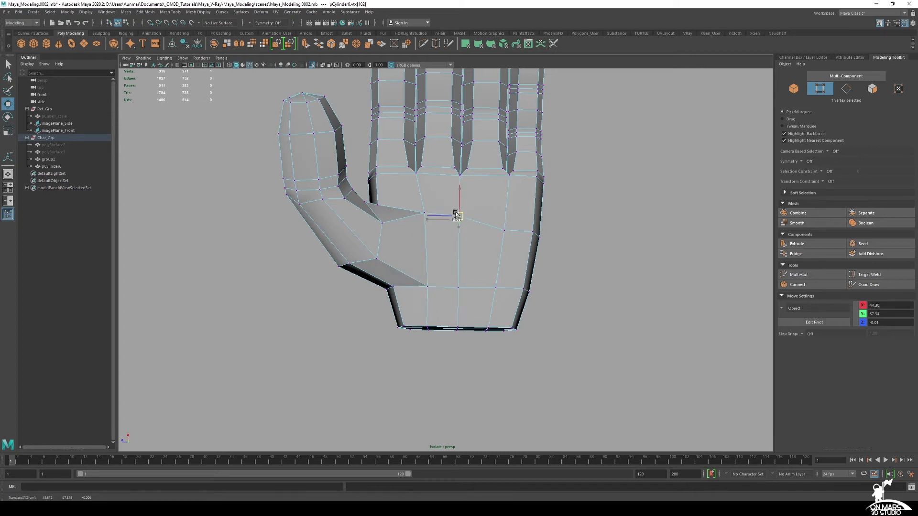
- With X-ray shading on, reposition the palm vertices on the little-finger side, turn X-ray off and compare the palm with the front reference
click(503, 231)
drag(584, 254, 495, 215)
key(alt+x)
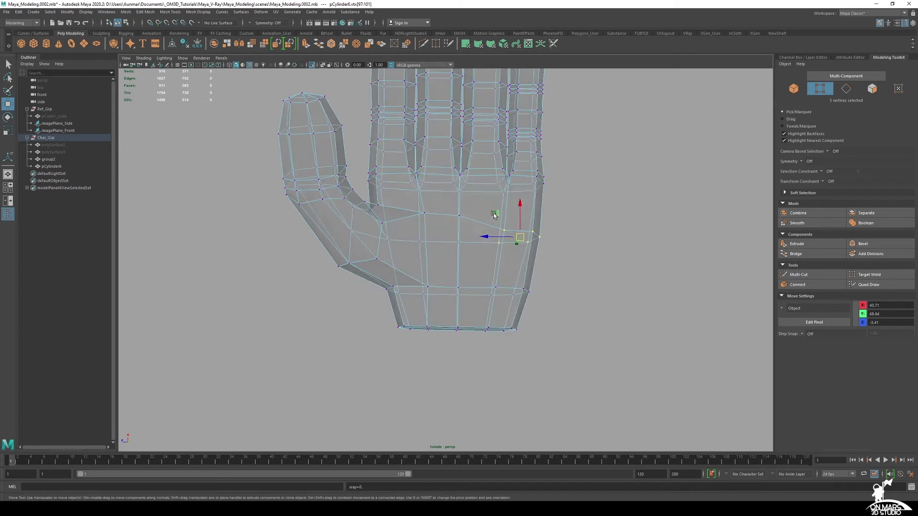
ctrl+shift+drag(524, 240, 414, 283)
click(499, 235)
key(alt+x)
key(space)
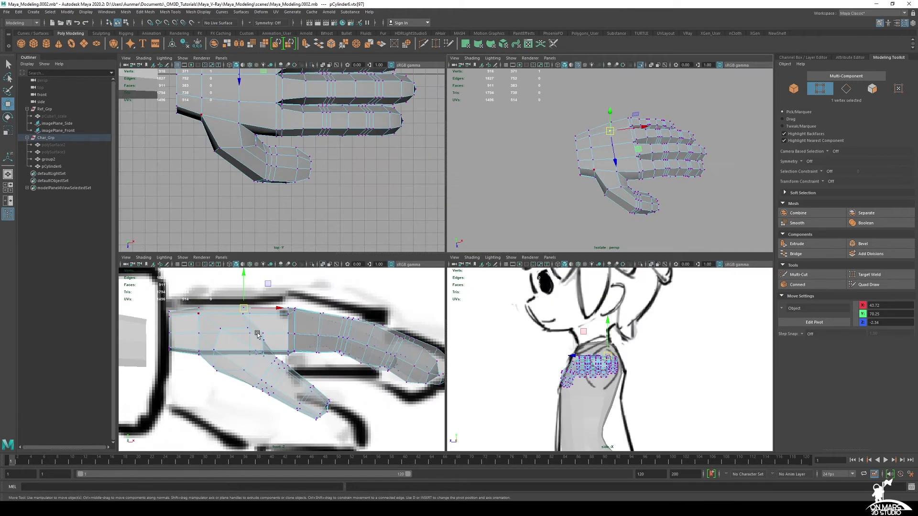
key(space)
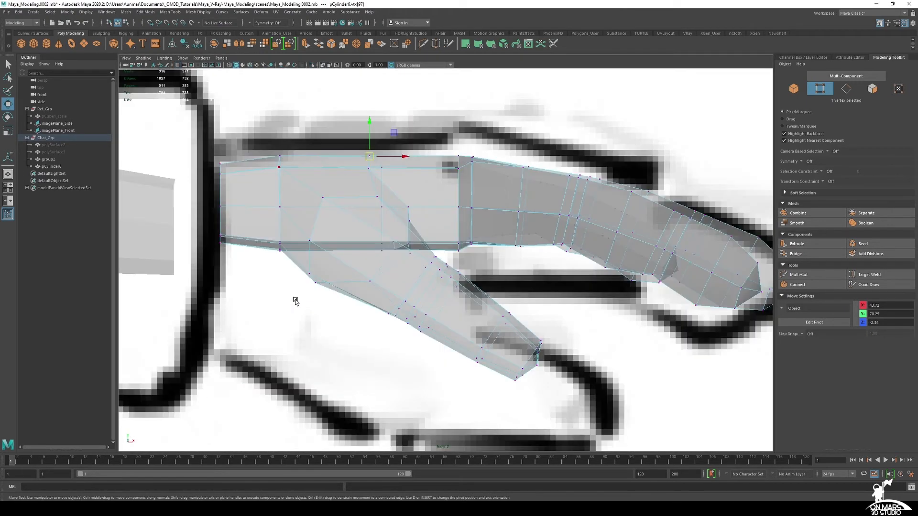
scroll(337, 160, down, 2)
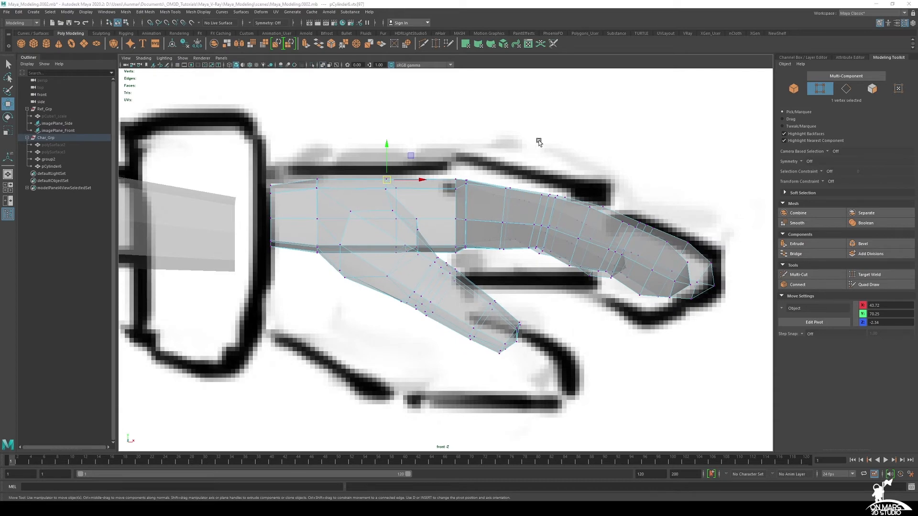
- Select the wrist-end vertices and move them away from the fingers to lengthen the palm, comparing the result with the previous shape
key(space)
key(space)
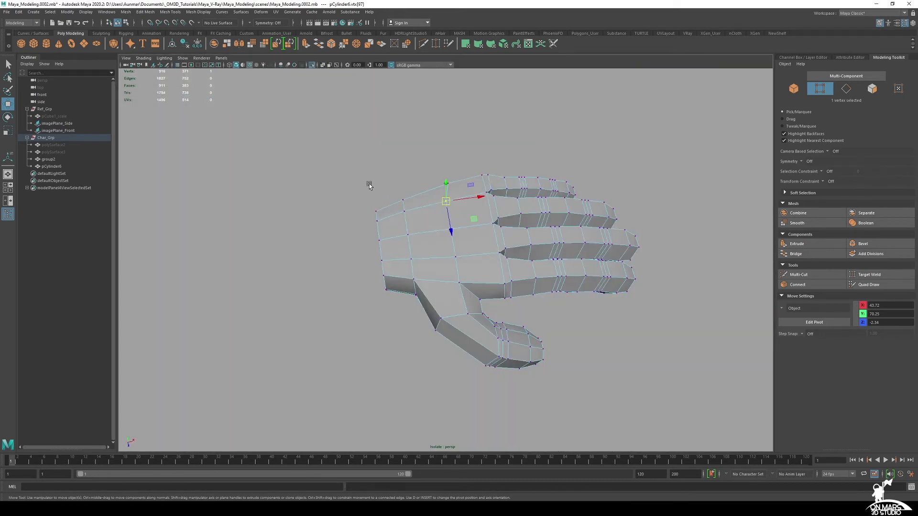
alt+drag(458, 244, 448, 224)
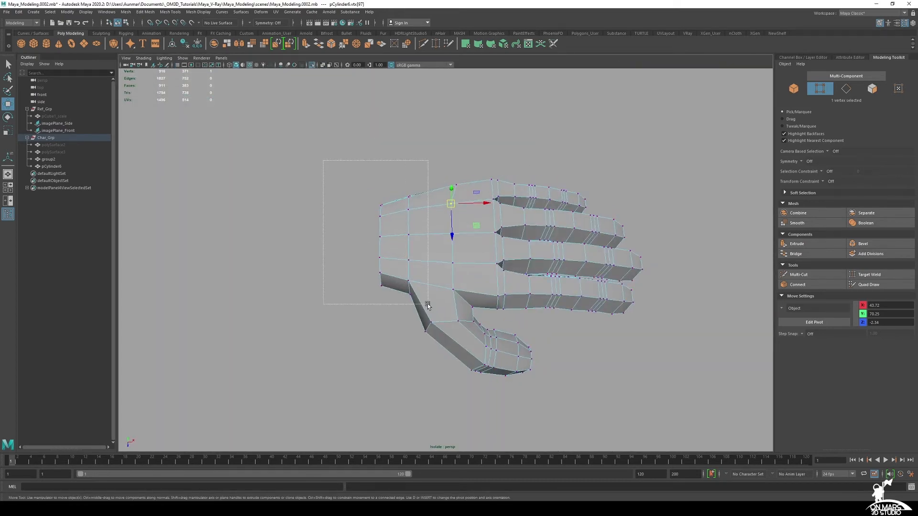
drag(427, 305, 427, 305)
drag(428, 244, 405, 245)
key(space)
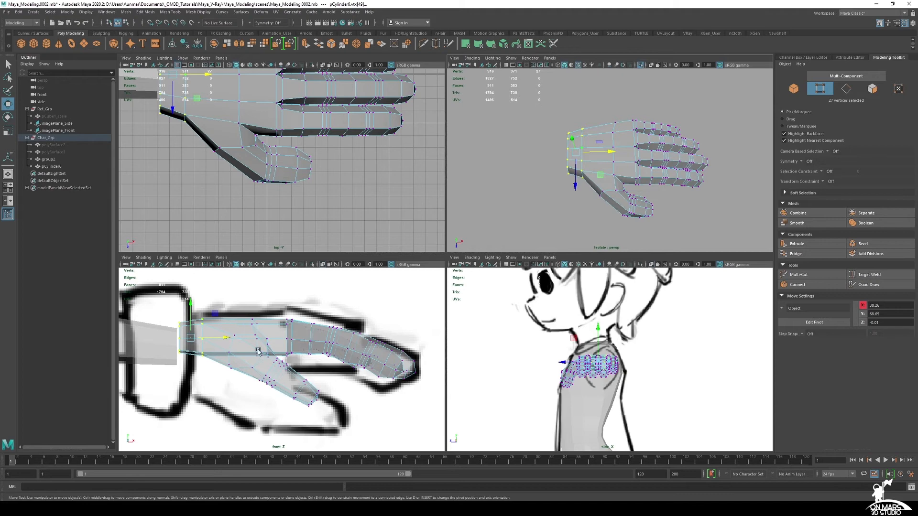
key(space)
alt+drag(524, 232, 487, 226)
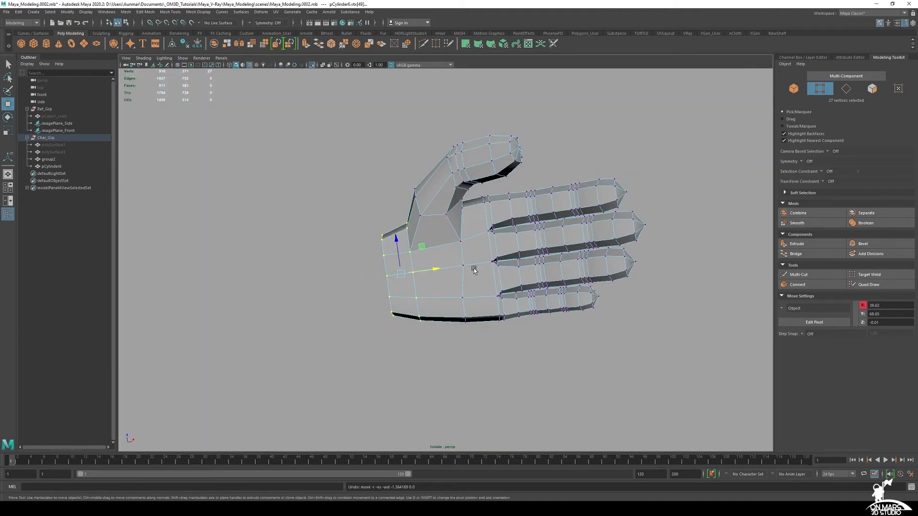
key(shift+z)
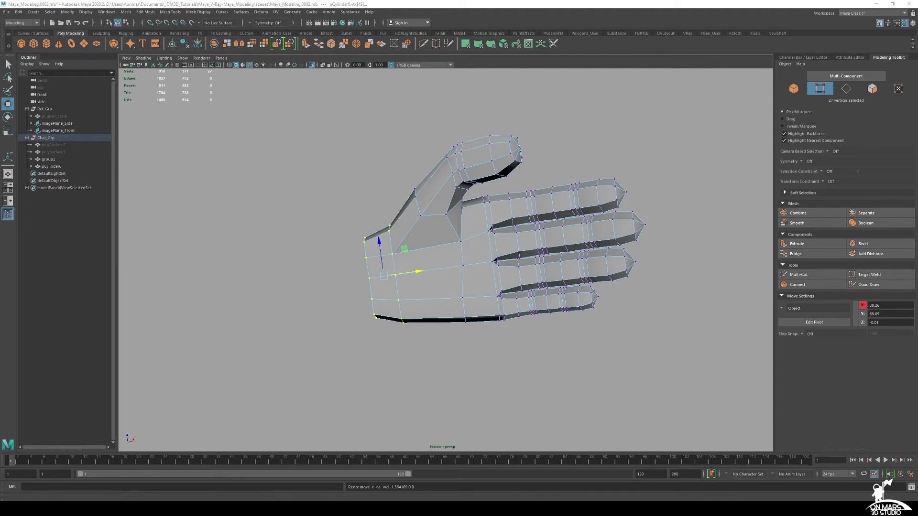
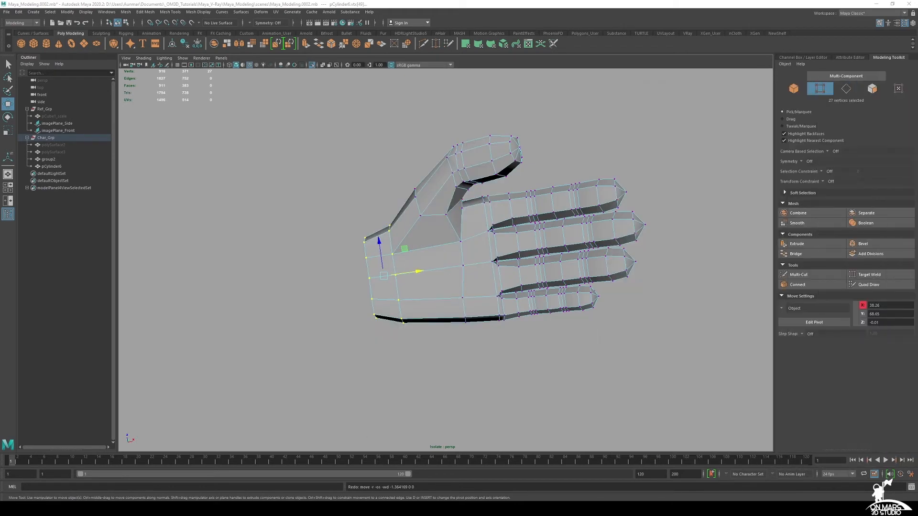
- Select the vertices at the thumb's outer base and move them outward and toward the wrist, working from the back of the hand
alt+drag(450, 238, 495, 275)
ctrl+click(477, 260)
key(alt+x)
key(alt+x)
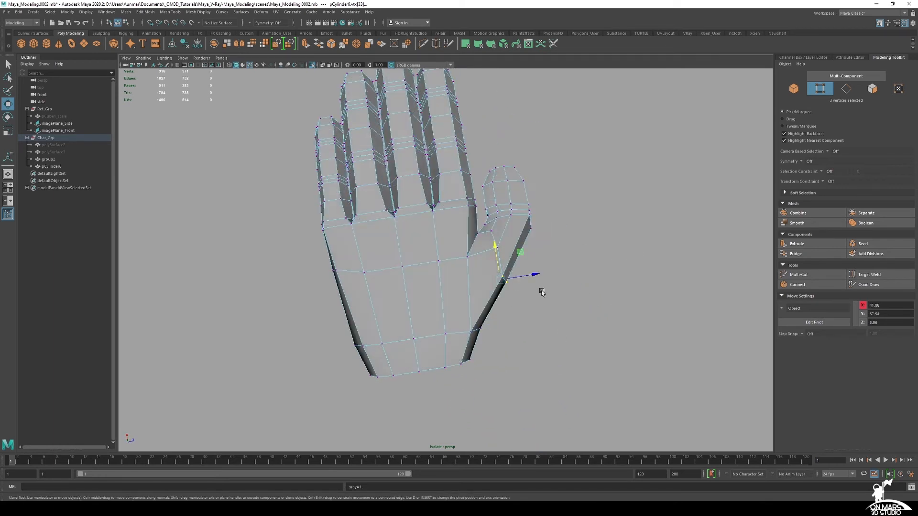
middle_drag(520, 253, 526, 264)
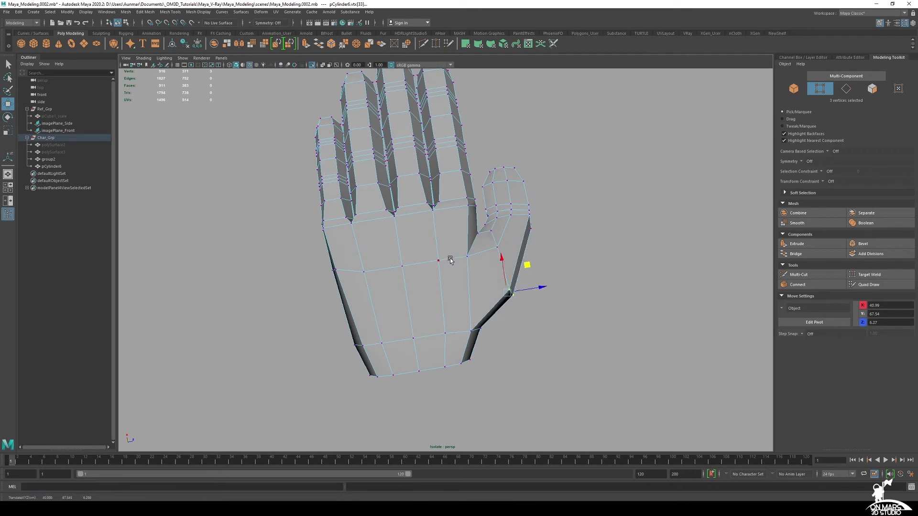
- With X-ray shading on, move the mid-hand vertices toward the wrist and adjust individual ones to even out the row between little finger and thumb
click(466, 256)
key(alt+x)
key(alt+x)
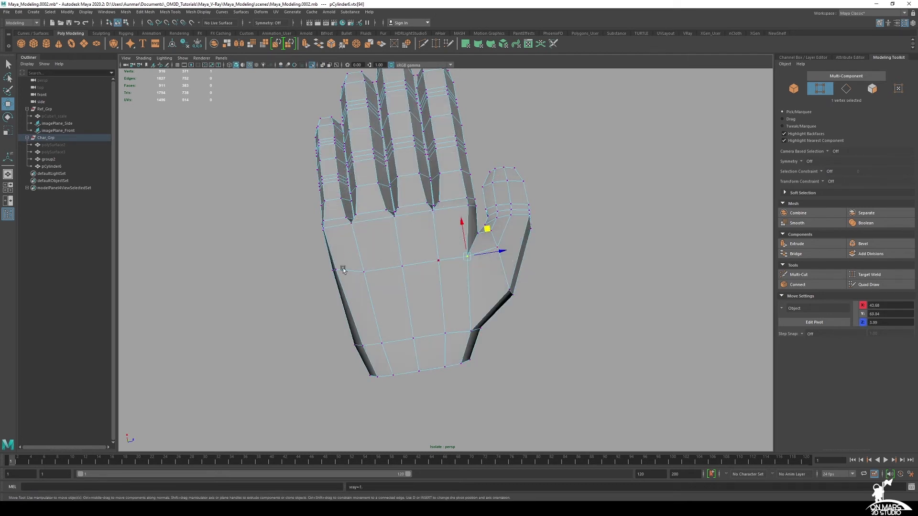
key(alt+x)
alt+drag(349, 275, 396, 299)
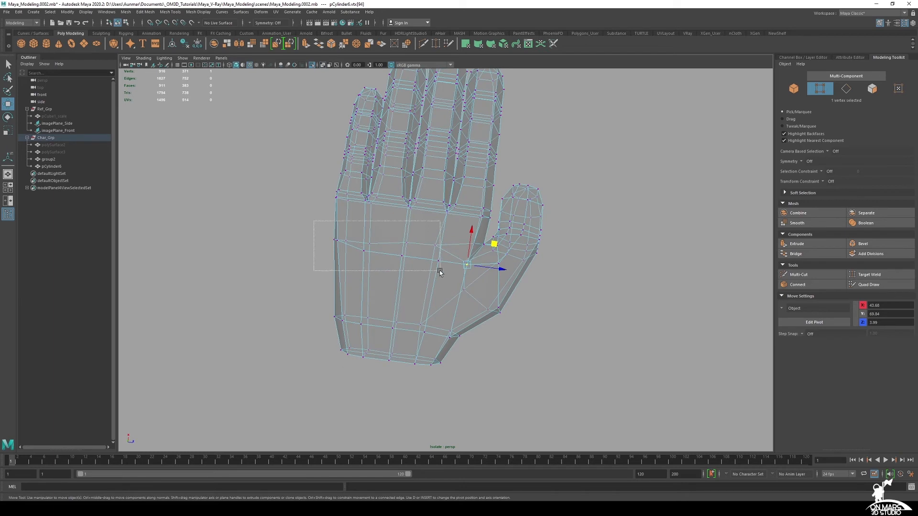
drag(440, 271, 440, 271)
ctrl+shift+drag(371, 247, 438, 271)
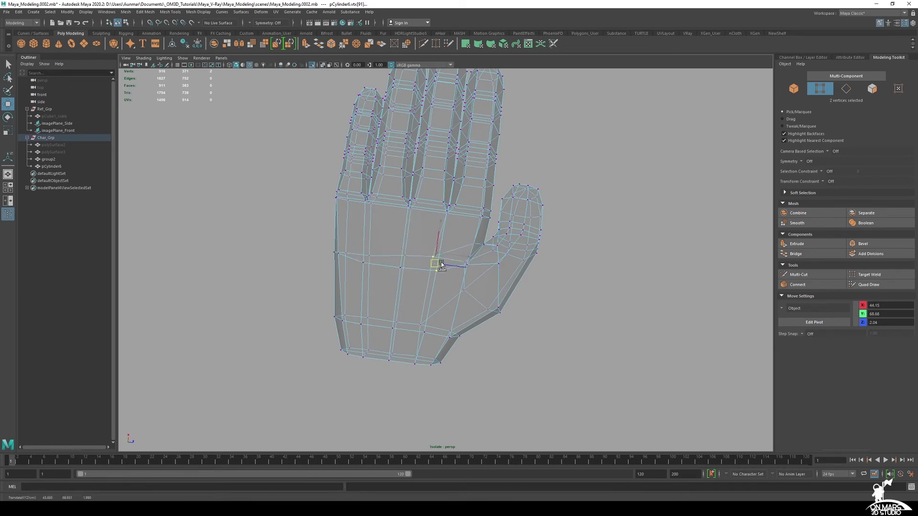
drag(399, 245, 473, 248)
click(467, 253)
- Turn to the thumb, select a group of vertices on its outer side and shift them slightly
alt+drag(497, 261, 465, 209)
alt+drag(415, 229, 407, 218)
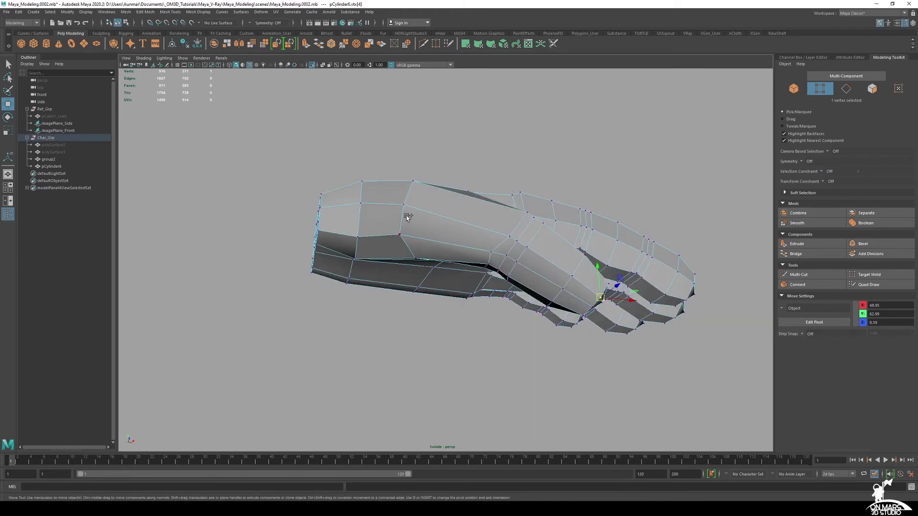
alt+drag(486, 249, 424, 238)
drag(371, 220, 374, 216)
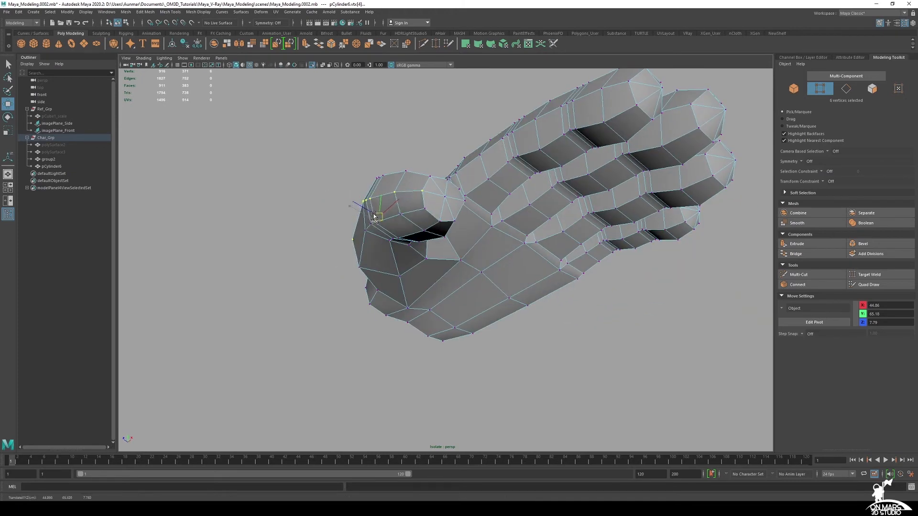
alt+drag(613, 157, 524, 158)
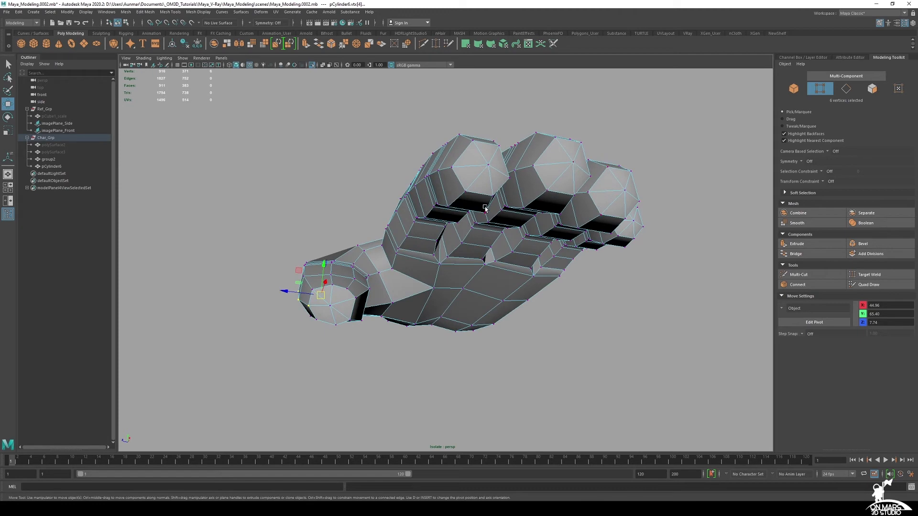
- Preview the hand smoothed in object mode, inspect the thumb and fingers from several angles, and return it to the unsmoothed display
key(3)
key(F8)
key(q)
click(617, 121)
alt+drag(617, 121, 593, 234)
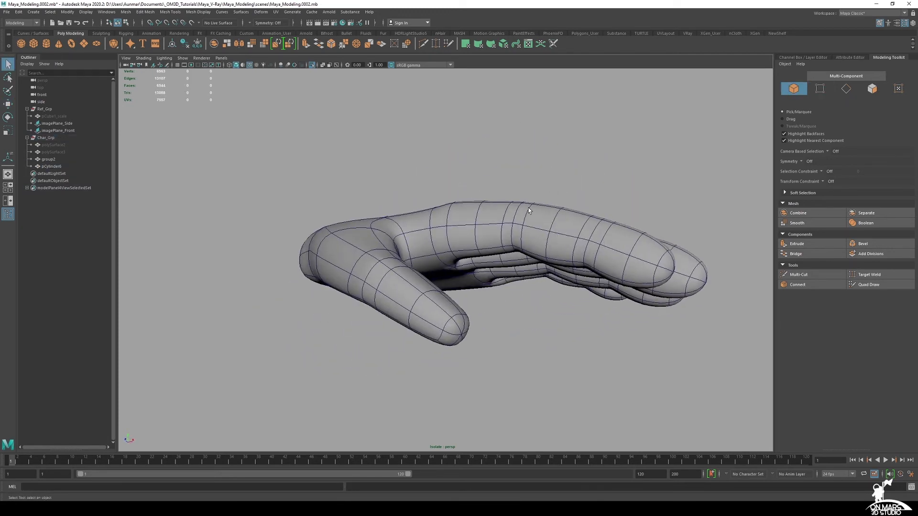
alt+drag(404, 247, 319, 102)
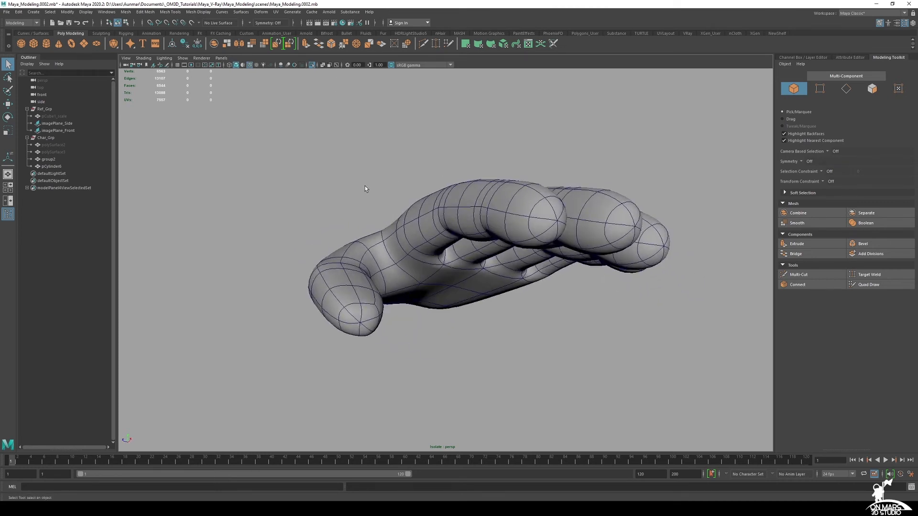
alt+drag(365, 189, 262, 70)
click(392, 220)
key(1)
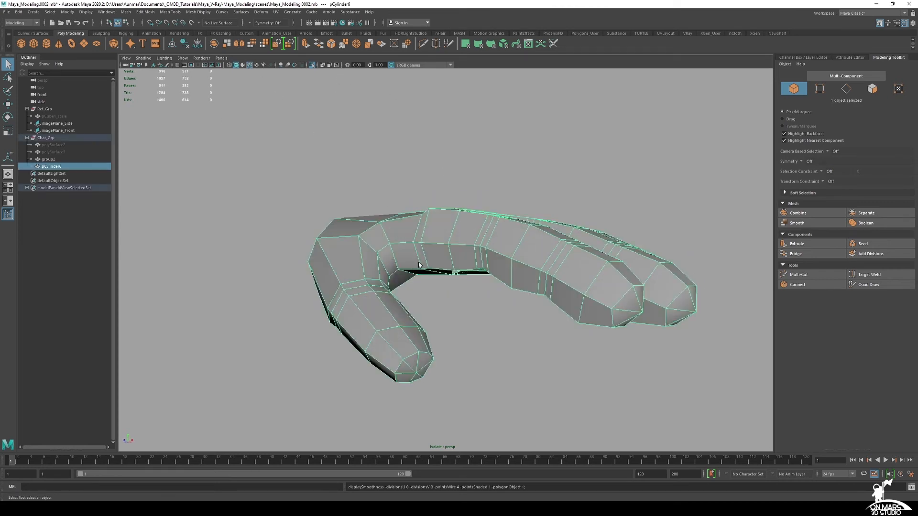
- Raise the side vertex at the index finger's base, and select the vertex in the web between thumb and palm
alt+drag(421, 265, 455, 226)
key(F9)
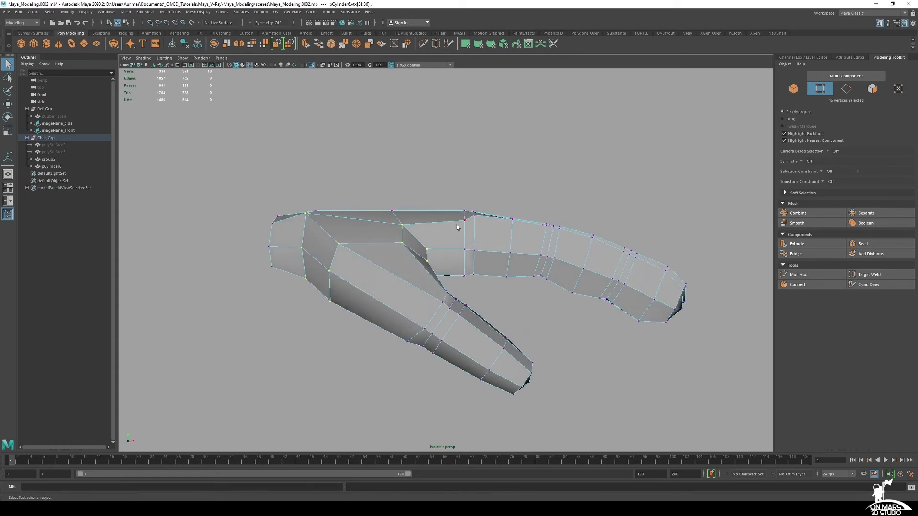
click(464, 221)
key(w)
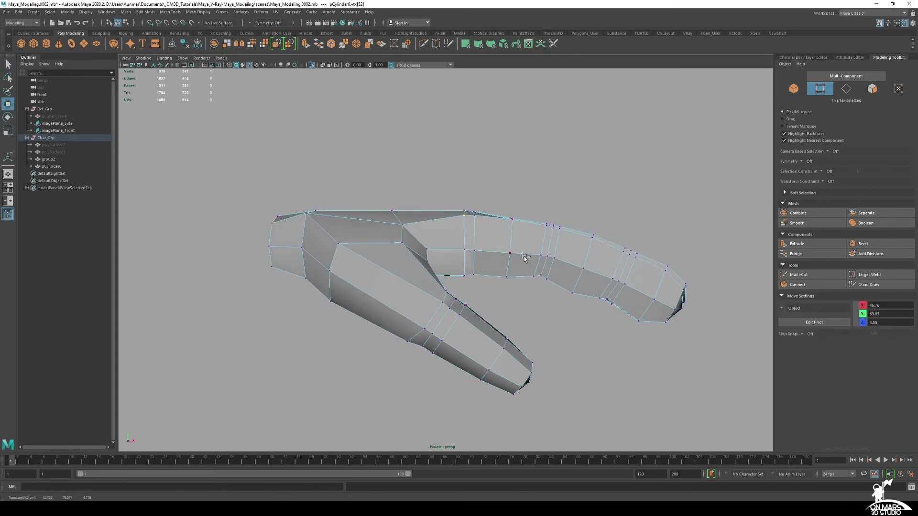
key(ctrl+z)
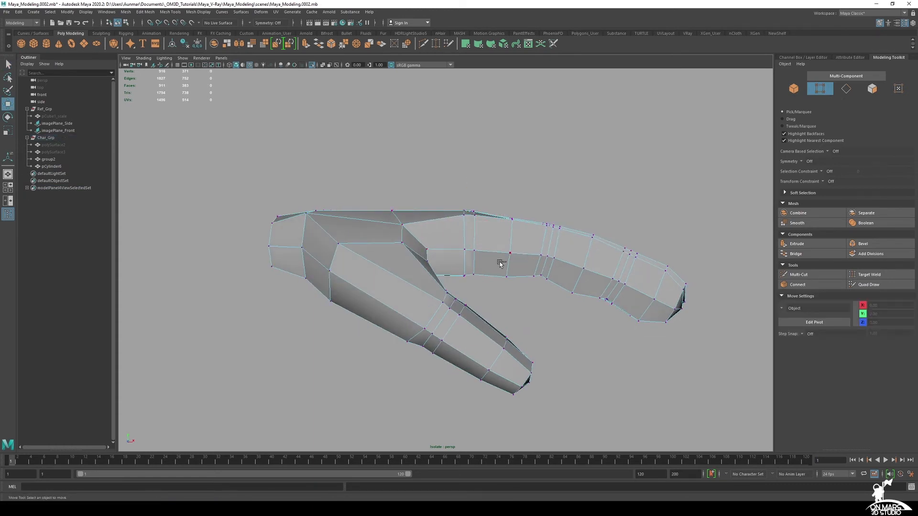
click(400, 225)
mouse_move(386, 248)
alt+mouse_down()
mouse_move(400, 261)
mouse_move(365, 258)
mouse_move(427, 207)
mouse_move(387, 253)
alt+mouse_up()
alt+middle_drag(386, 253, 468, 271)
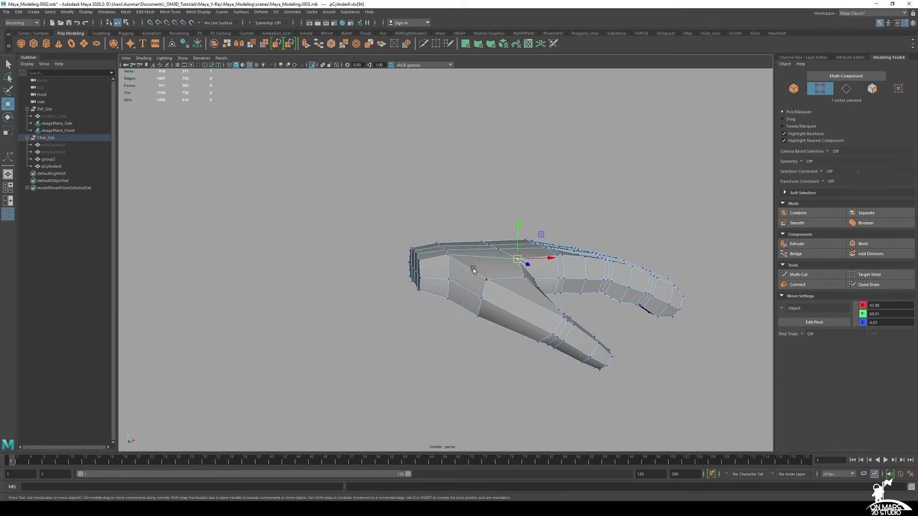
- In the front view, select the hand's vertices beyond the wrist end and shift them toward the fingertips
key(space)
right_drag(282, 311, 282, 332)
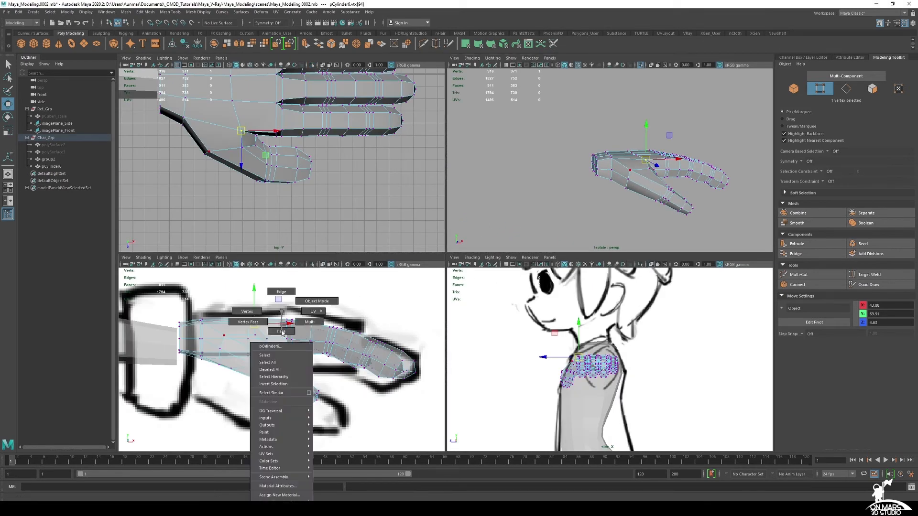
right_drag(245, 302, 243, 300)
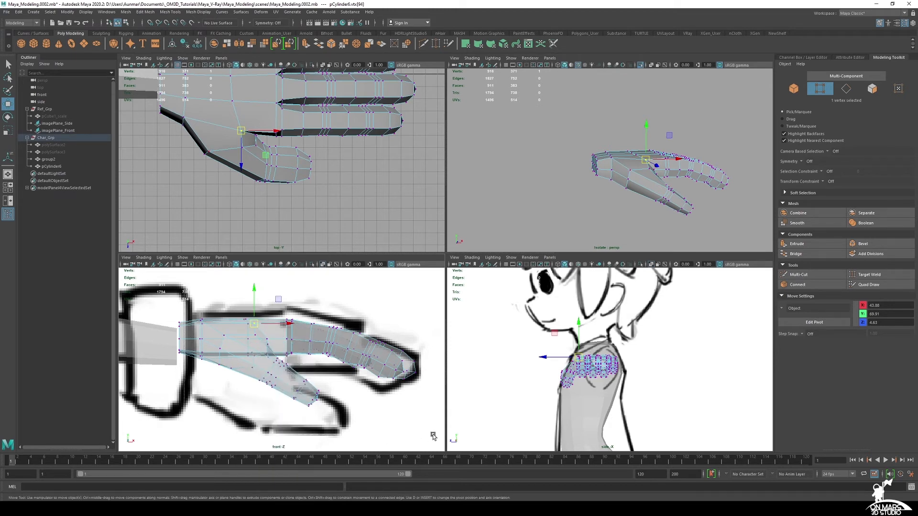
drag(433, 436, 277, 333)
drag(330, 367, 339, 367)
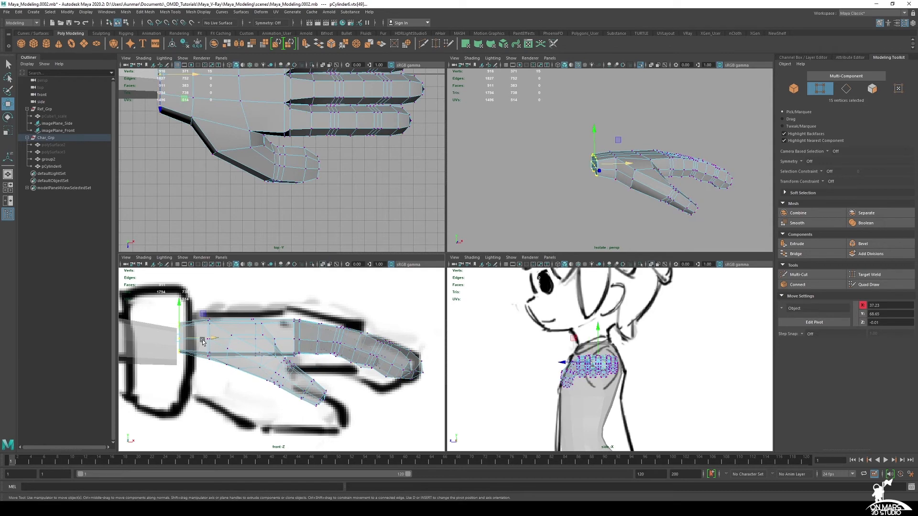
- Move the wrist-end vertices toward the fingers to line up with the cuff edge in the front reference, and check the hand's proportions
drag(203, 360, 182, 318)
key(space)
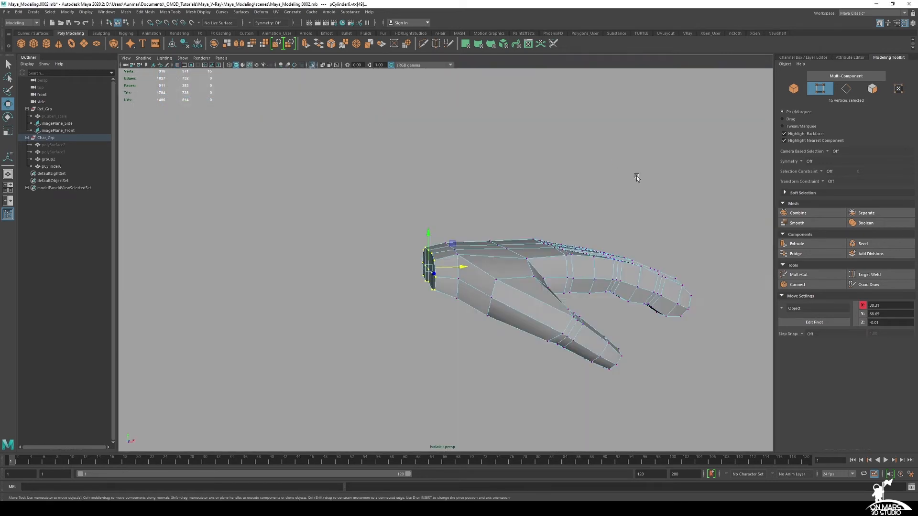
key(space)
alt+middle_drag(331, 359, 320, 346)
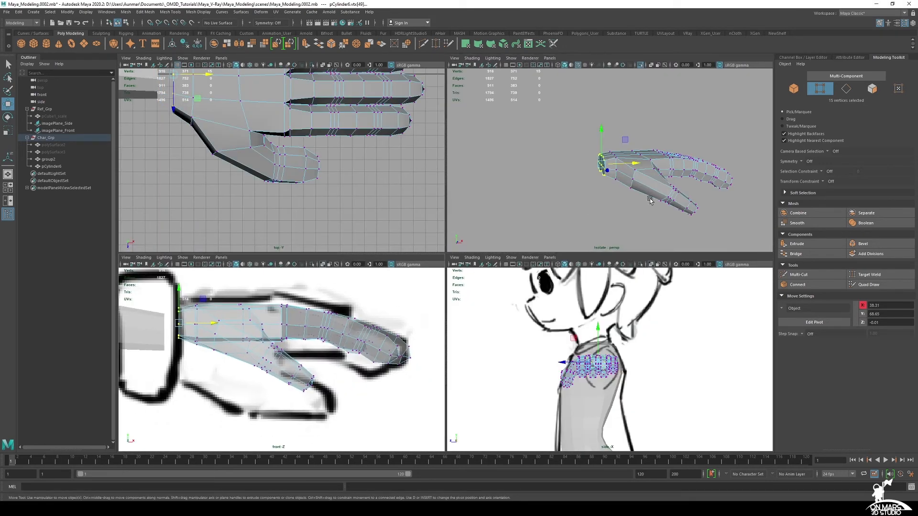
key(space)
alt+drag(506, 205, 493, 328)
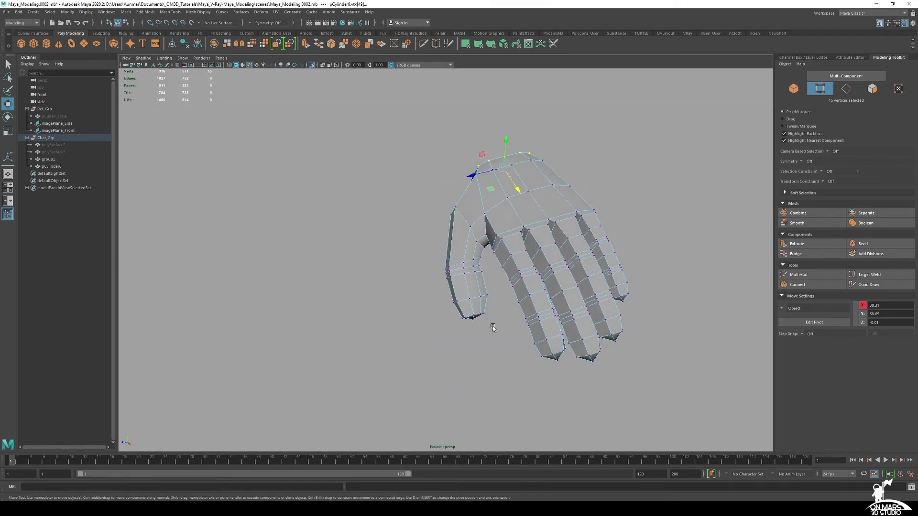
- Select all the thumb's vertices and nudge the whole thumb slightly, judging its position from the side and the back of the hand
drag(413, 254, 448, 257)
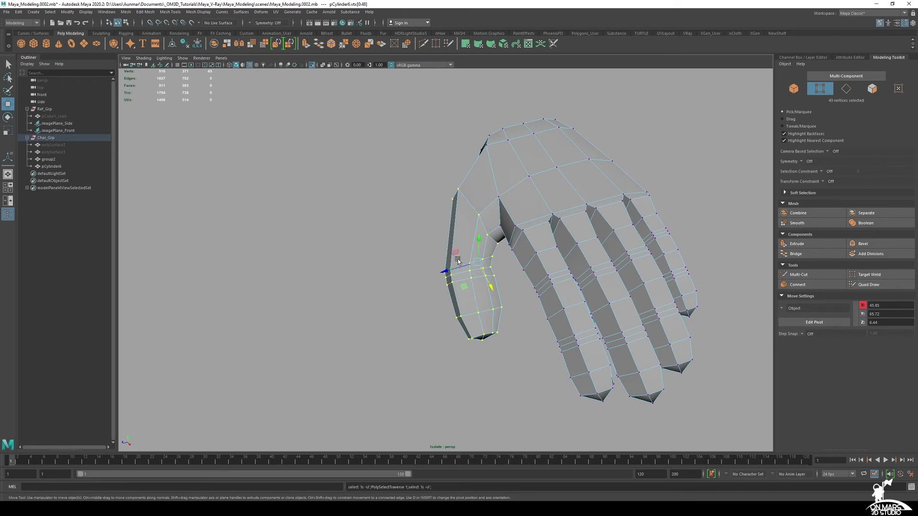
key(f)
scroll(514, 246, down, 4)
mouse_move(514, 246)
alt+mouse_down()
mouse_move(500, 207)
mouse_move(530, 196)
mouse_move(522, 250)
alt+mouse_up()
middle_drag(537, 250, 544, 249)
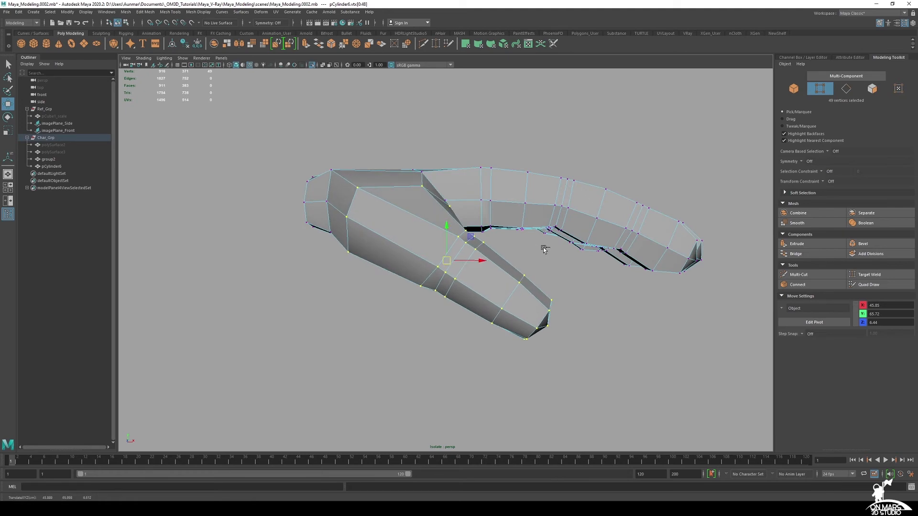
alt+drag(544, 248, 512, 280)
alt+right_drag(512, 280, 451, 250)
alt+drag(451, 250, 535, 299)
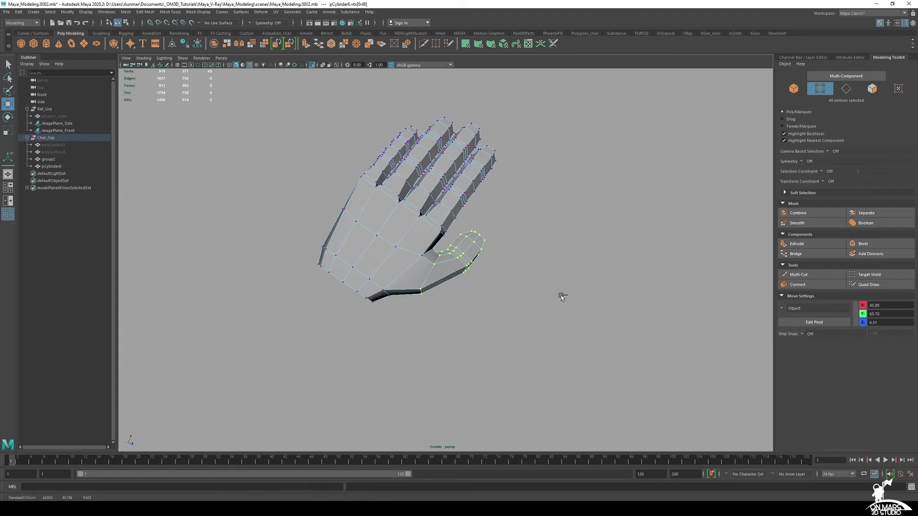
middle_drag(562, 296, 565, 297)
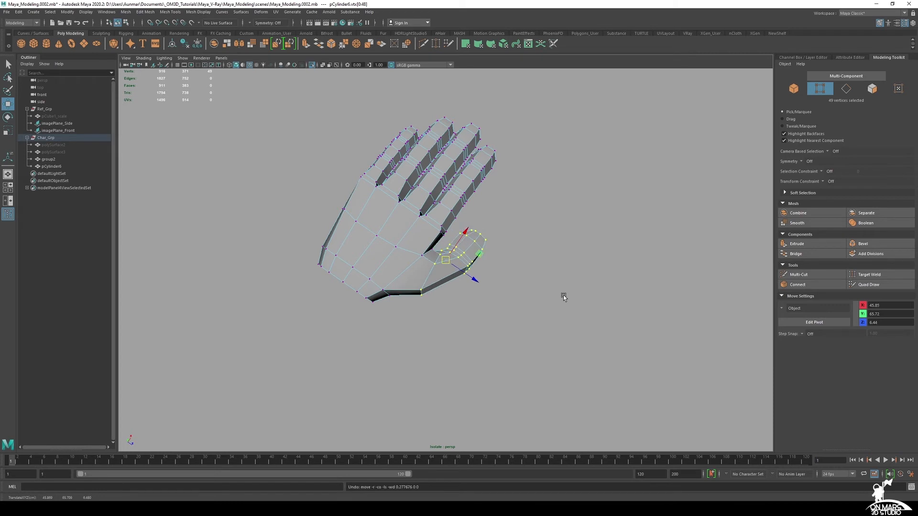
alt+drag(563, 295, 531, 301)
- Select the vertices at the thumb's outer base, reposition them slightly and check the shape from the palm side
drag(427, 290, 427, 289)
alt+drag(427, 290, 444, 312)
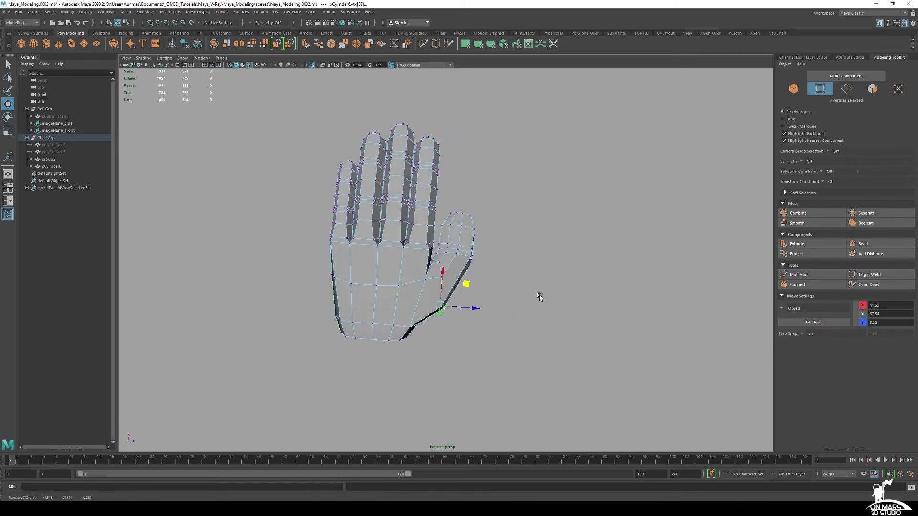
alt+drag(540, 295, 699, 170)
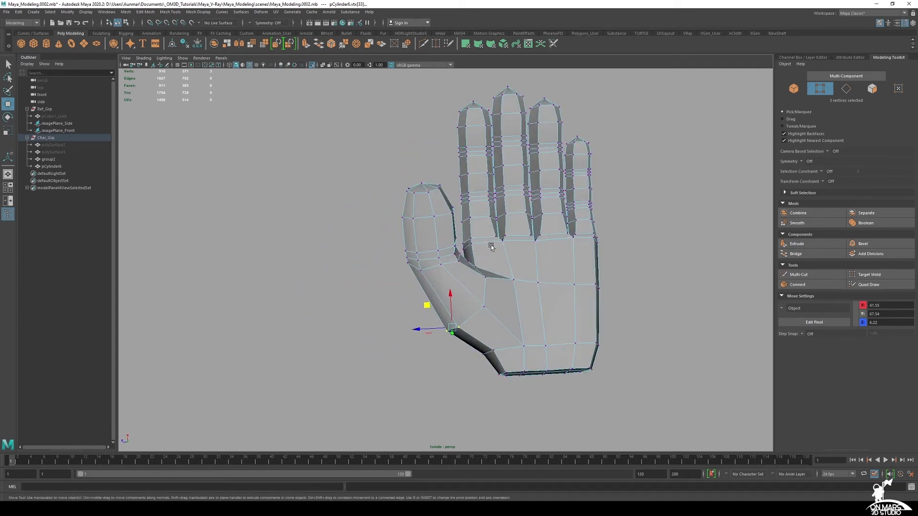
- Switch to face selection and select all the faces capping the wrist end of the hand
scroll(444, 282, up, 3)
alt+drag(443, 276, 420, 216)
right_click(473, 214)
right_drag(444, 157, 445, 153)
alt+drag(444, 191, 425, 210)
right_drag(424, 209, 426, 244)
alt+drag(431, 226, 414, 232)
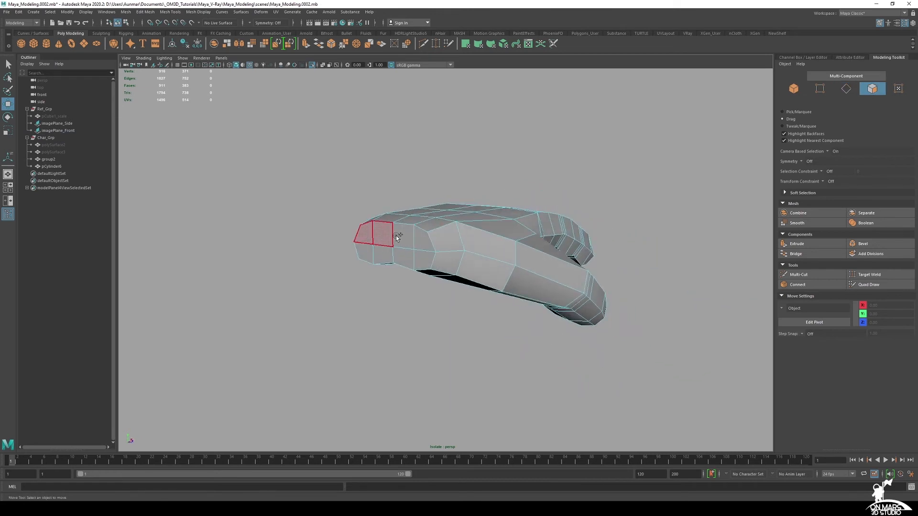
drag(369, 254, 436, 245)
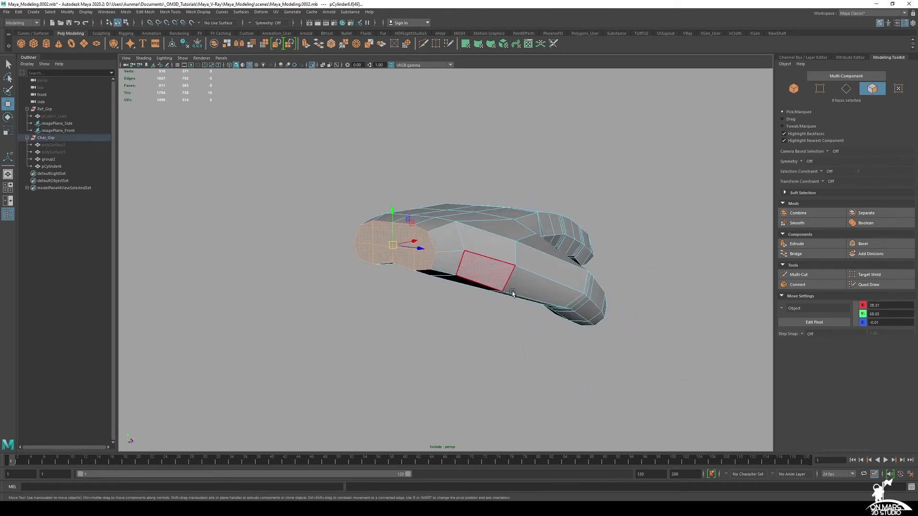
- Extrude the wrist cap faces 5.749 toward the forearm in the front view, following the reference through the cuff, and review the result
alt+drag(513, 294, 451, 284)
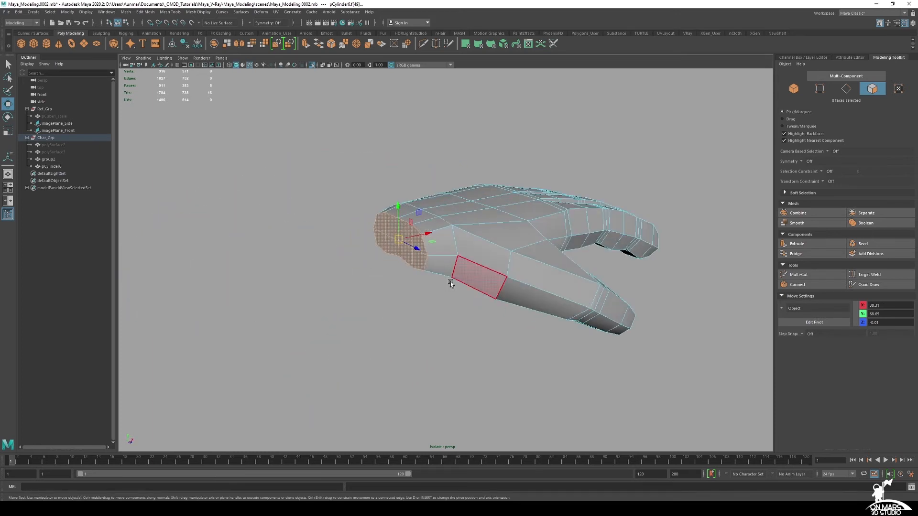
key(space)
key(space)
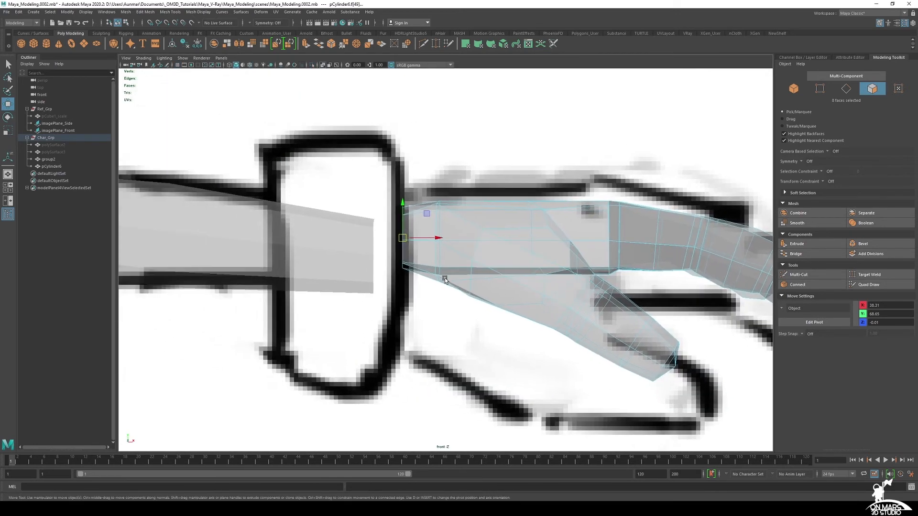
key(ctrl+e)
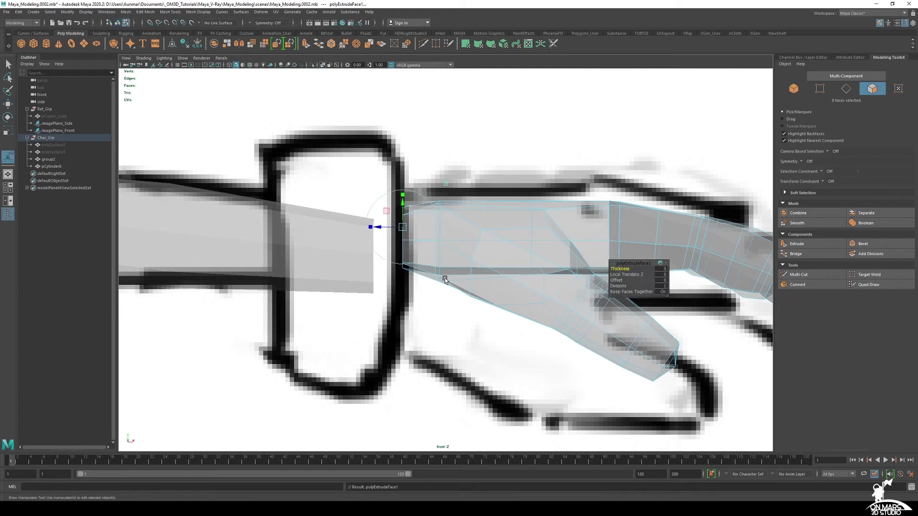
drag(367, 228, 252, 228)
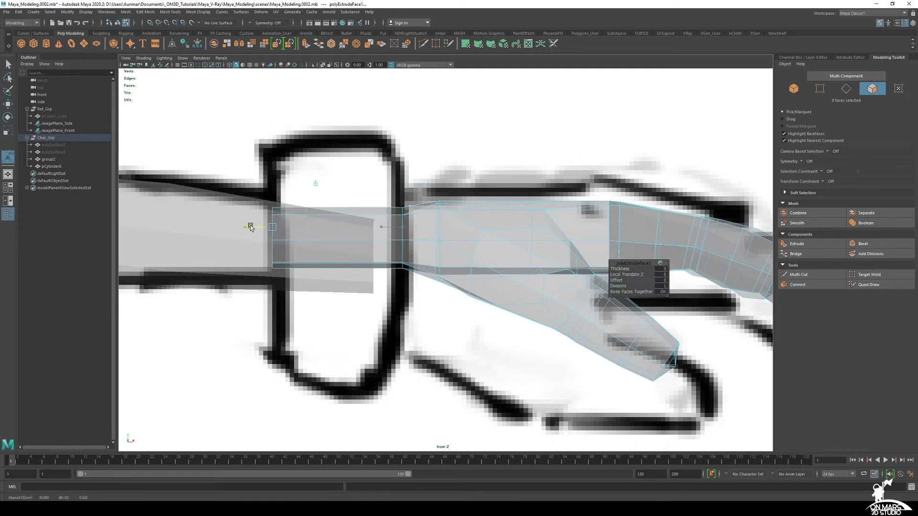
alt+middle_drag(336, 222, 336, 261)
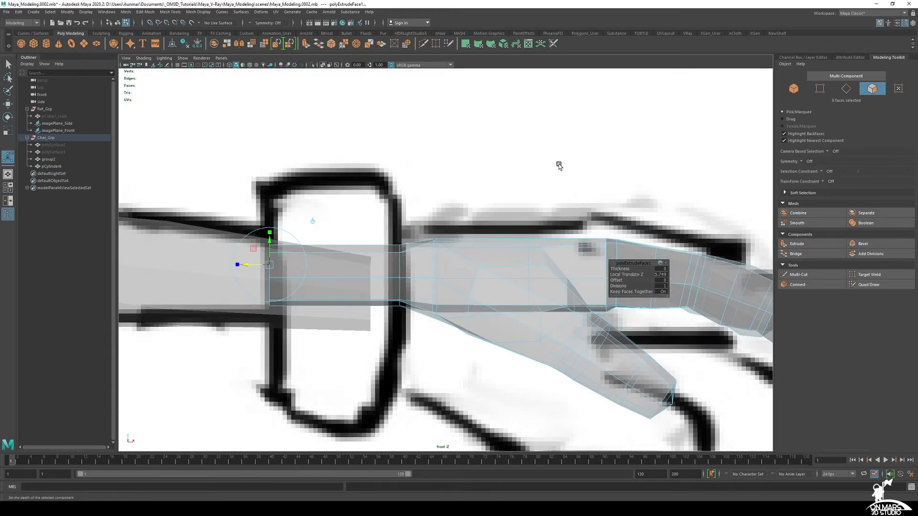
key(space)
key(space)
alt+drag(471, 196, 424, 245)
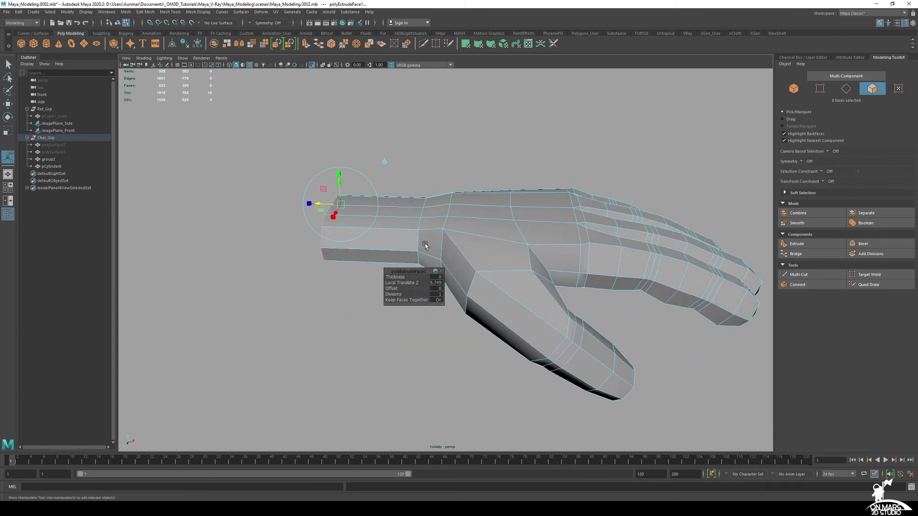
alt+middle_drag(424, 246, 477, 249)
scroll(477, 248, up, 2)
key(q)
click(431, 242)
click(431, 220)
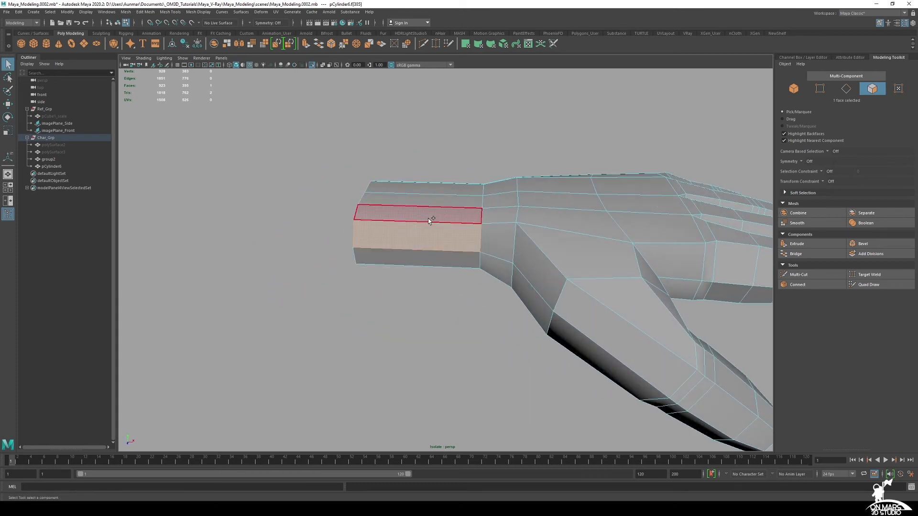
double_click(429, 216)
alt+drag(429, 216, 454, 243)
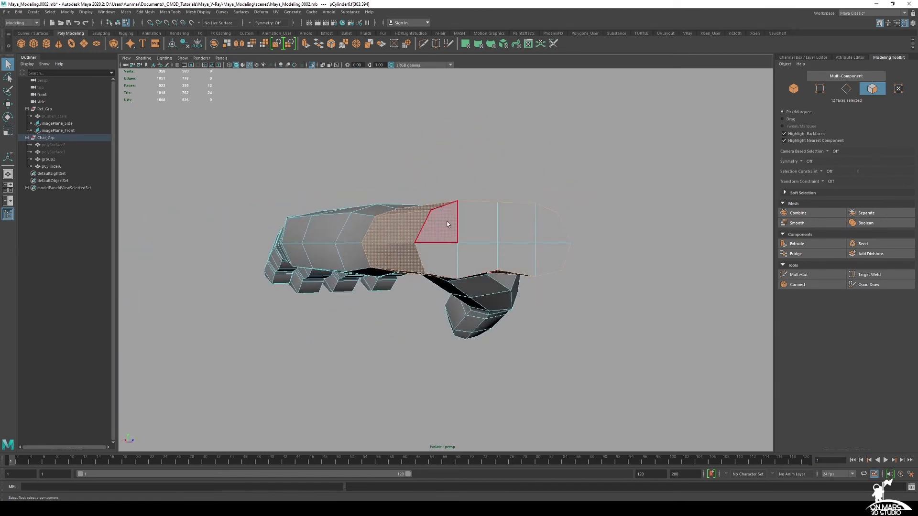
- Select the eight faces capping the wrist end and circularize them into a round cap
click(448, 222)
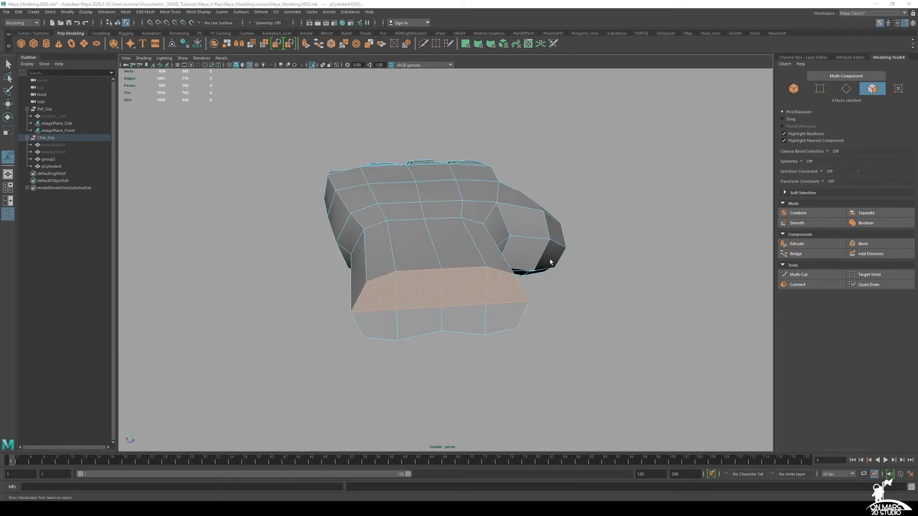
alt+drag(416, 268, 479, 236)
alt+drag(535, 177, 512, 236)
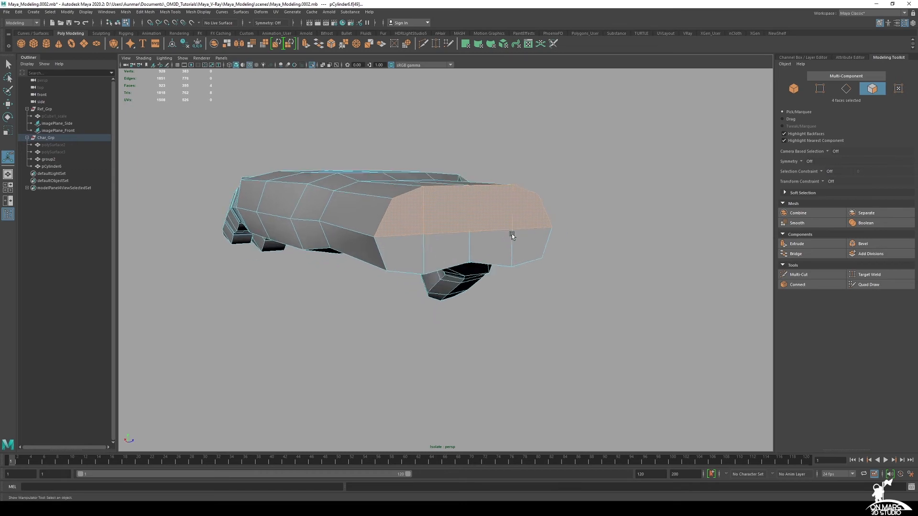
shift+click(532, 244)
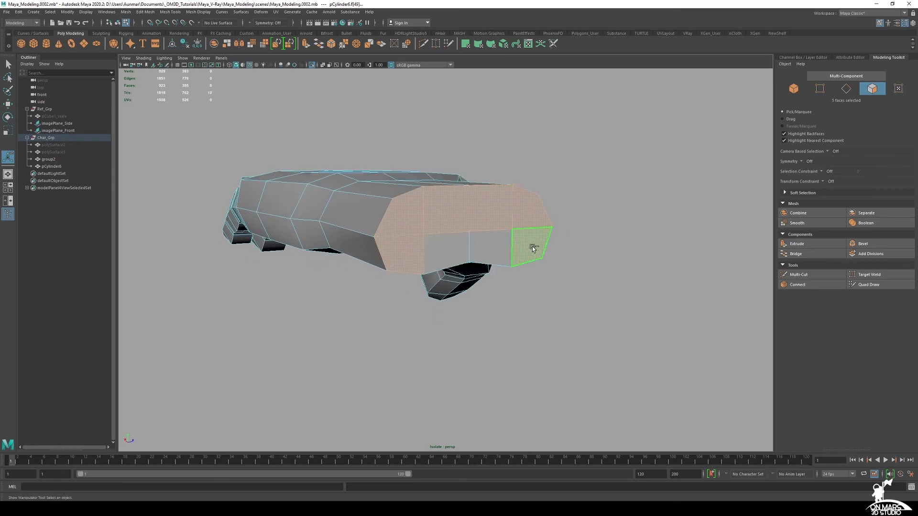
alt+drag(508, 259, 496, 250)
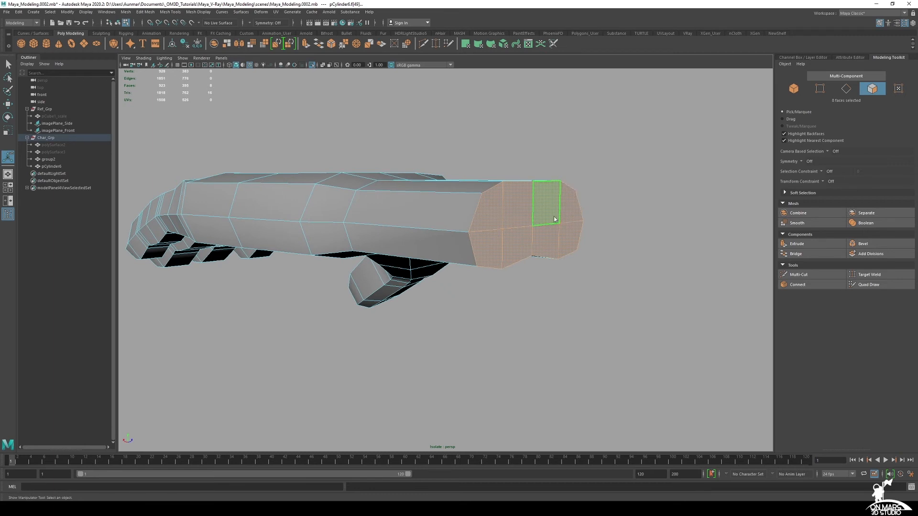
shift+right_click(555, 219)
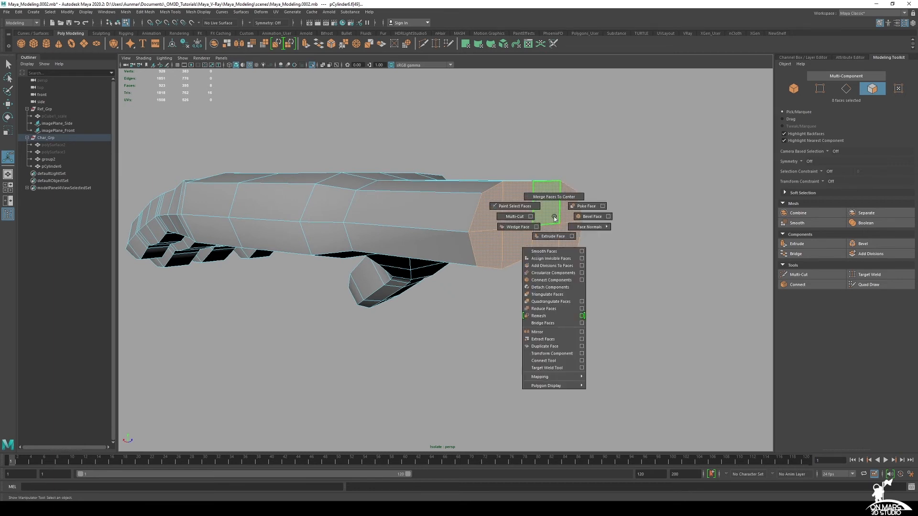
click(553, 273)
alt+drag(550, 272, 335, 155)
alt+drag(378, 266, 437, 268)
- Move the round wrist cap toward the hand to X 37.94, aligning it with the cuff's edge in the front reference
key(w)
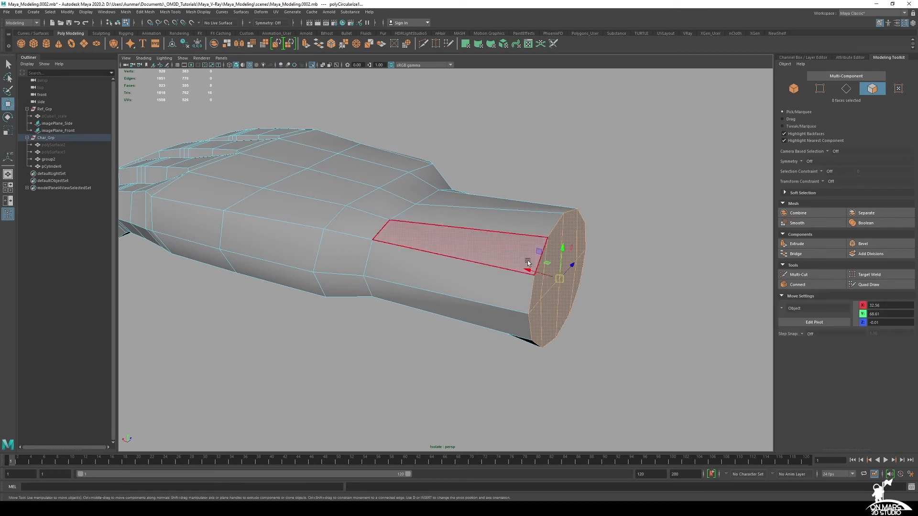
drag(533, 261, 430, 248)
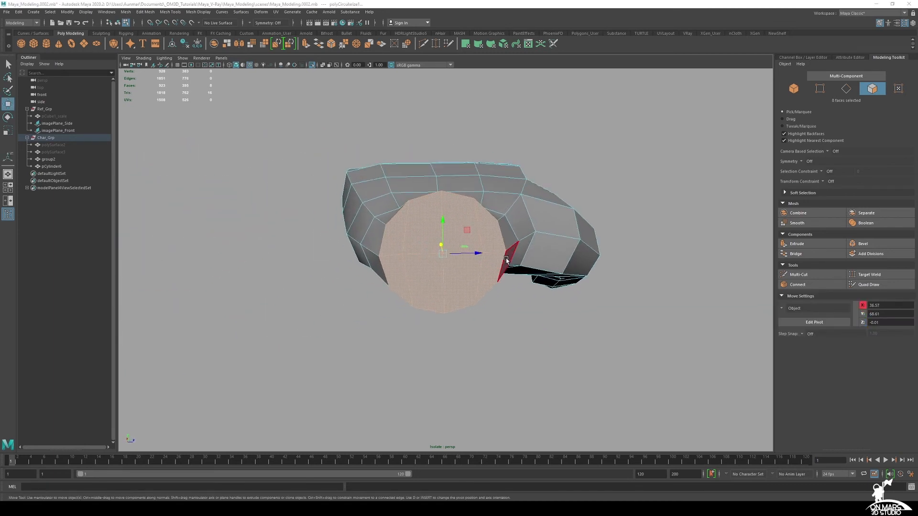
key(space)
key(space)
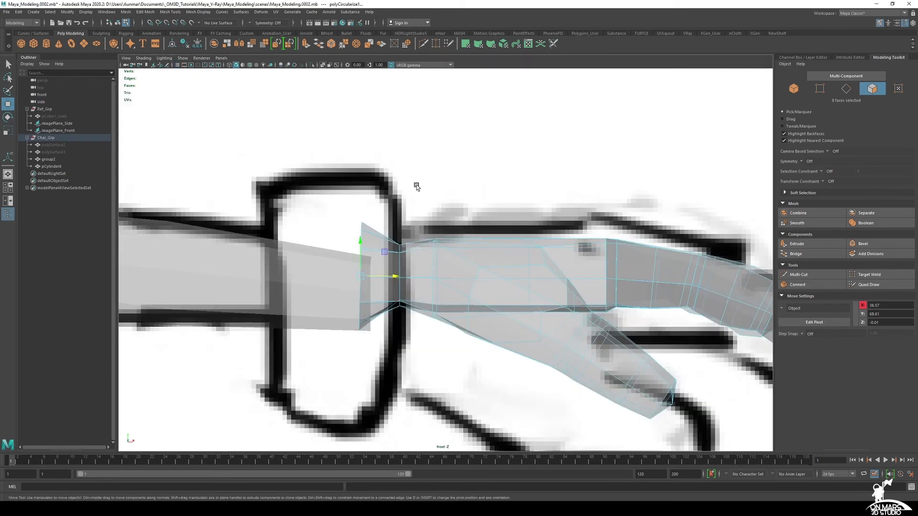
drag(394, 276, 420, 280)
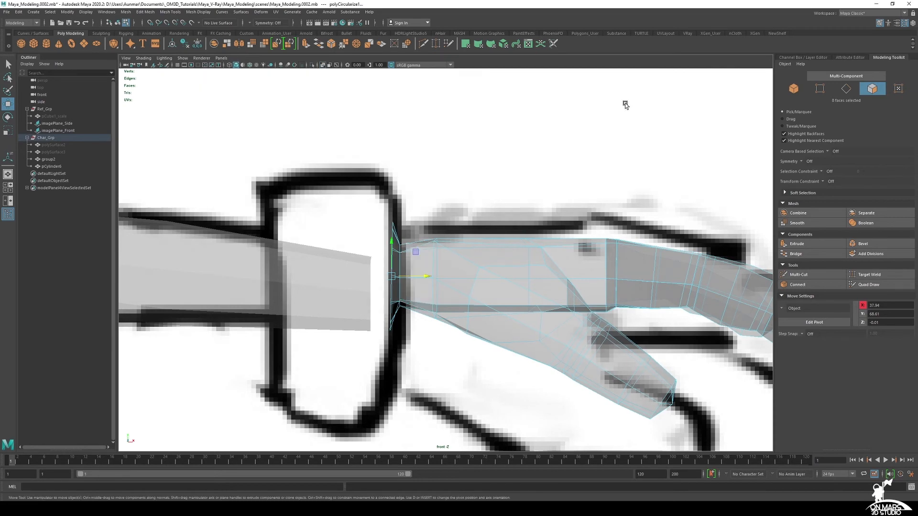
key(space)
key(space)
alt+drag(604, 205, 705, 234)
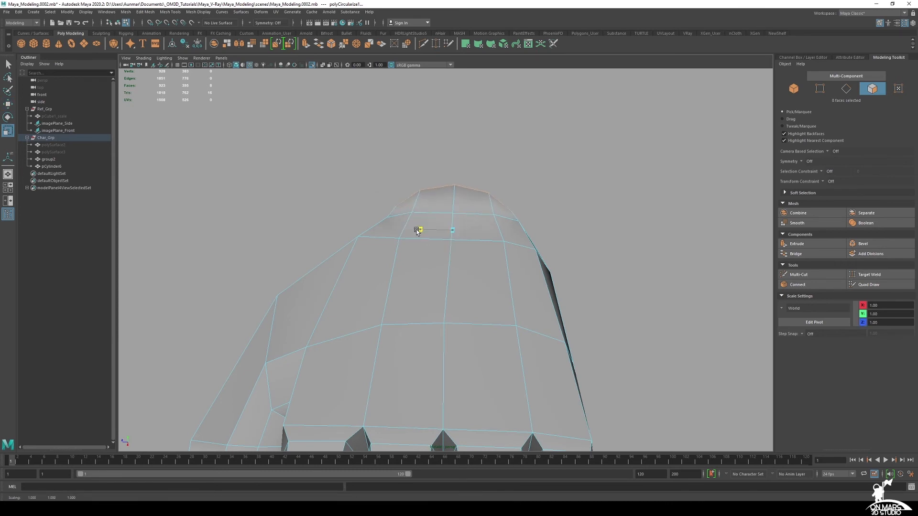
- Switch to edge selection, select the edge loop just before the wrist cap and slide it along the surface
alt+drag(399, 231, 536, 206)
alt+drag(443, 239, 486, 234)
right_click(482, 237)
click(482, 217)
double_click(486, 235)
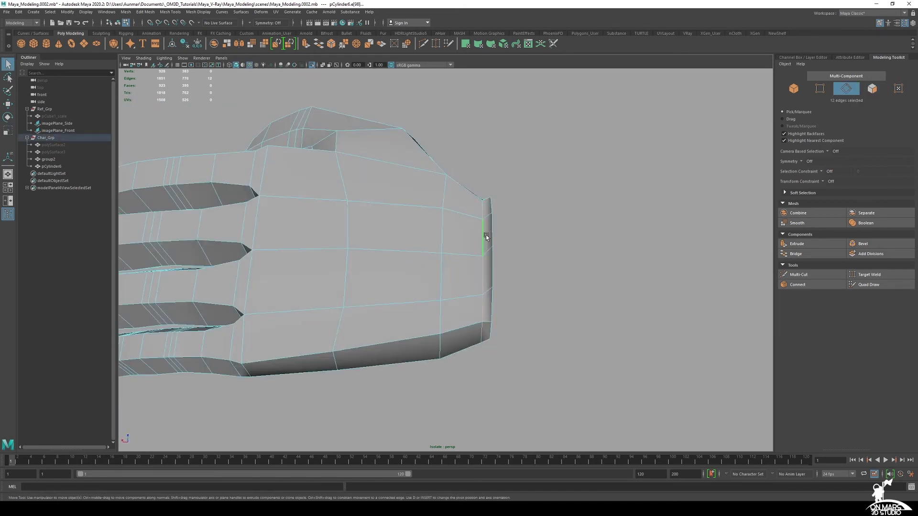
key(w)
ctrl+shift+drag(468, 267, 534, 268)
- Return to the wrist cap faces and extrude them about 5.25 toward the forearm, following the cuff's width in the front reference
alt+drag(483, 240, 455, 233)
right_drag(469, 232, 470, 254)
alt+drag(497, 273, 521, 252)
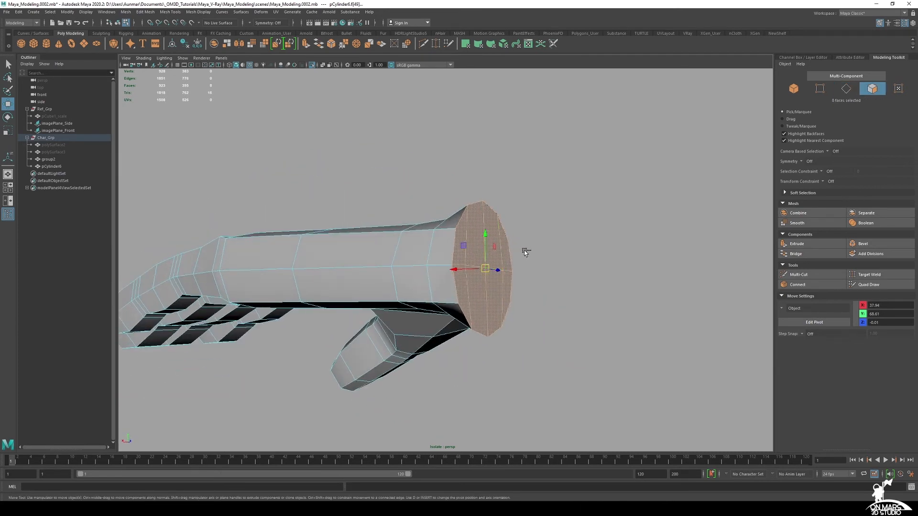
key(ctrl+e)
alt+drag(497, 245, 595, 280)
key(space)
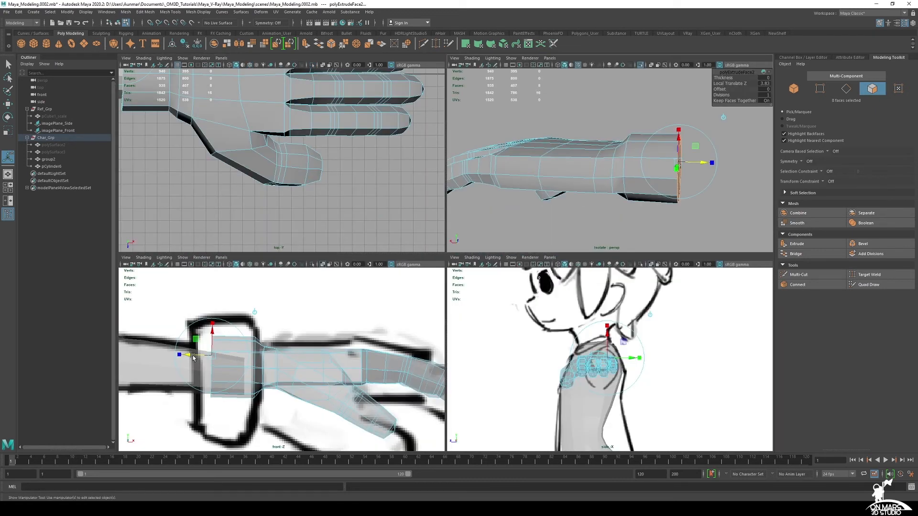
drag(192, 357, 177, 358)
key(space)
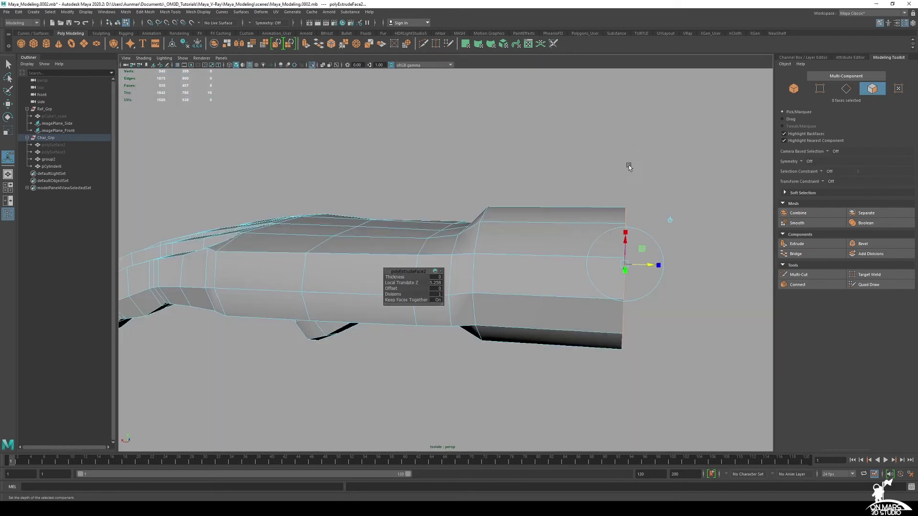
alt+drag(630, 166, 578, 235)
- Select the full ring of 12 faces around the newly extruded wrist section
key(q)
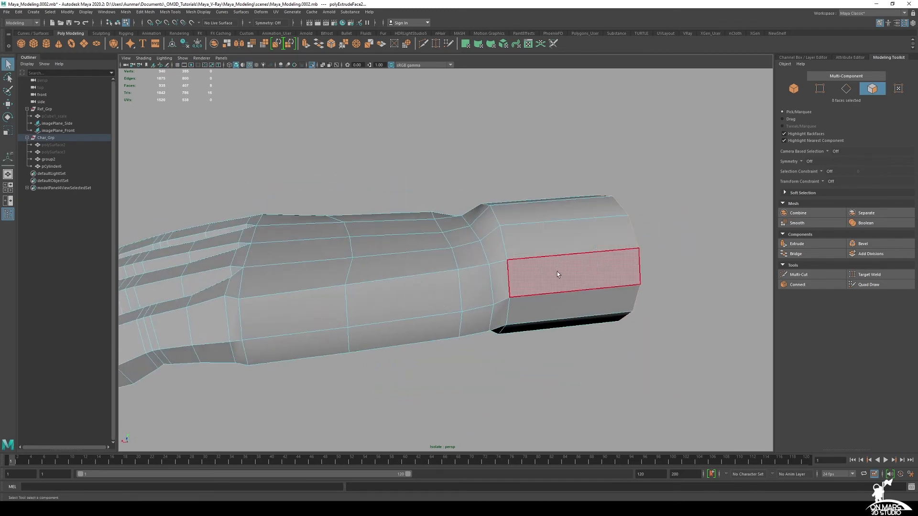
click(559, 275)
shift+double_click(558, 239)
alt+drag(601, 282, 512, 248)
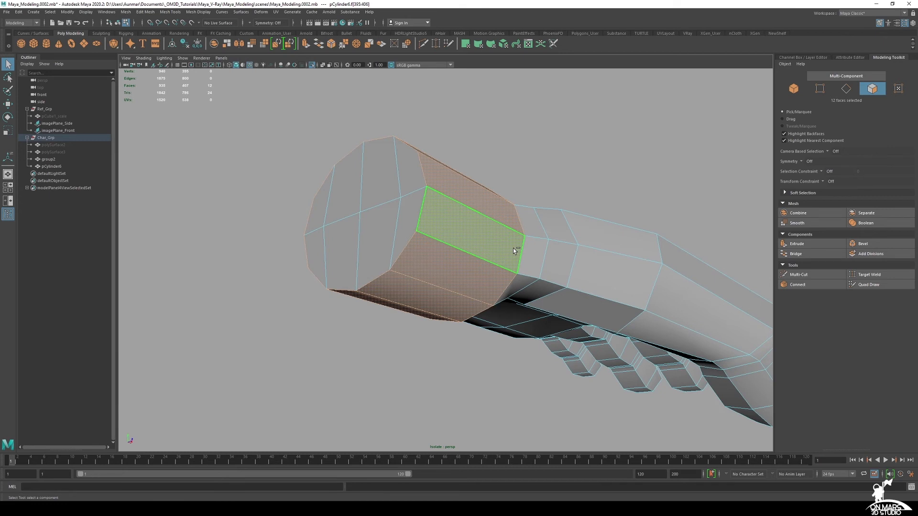
- Extrude the ring of faces outward about 2.8 to form the cuff, judging its height against the front reference
shift+right_click(478, 247)
click(469, 270)
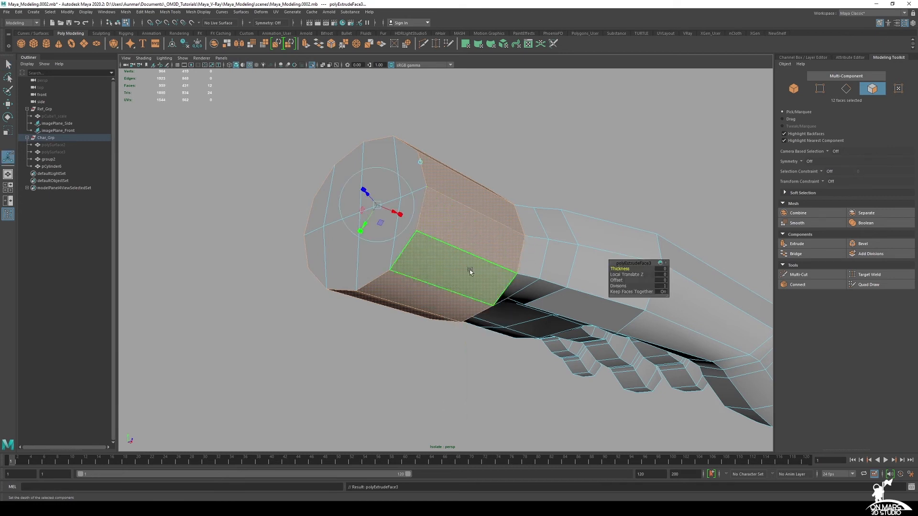
alt+drag(459, 260, 348, 180)
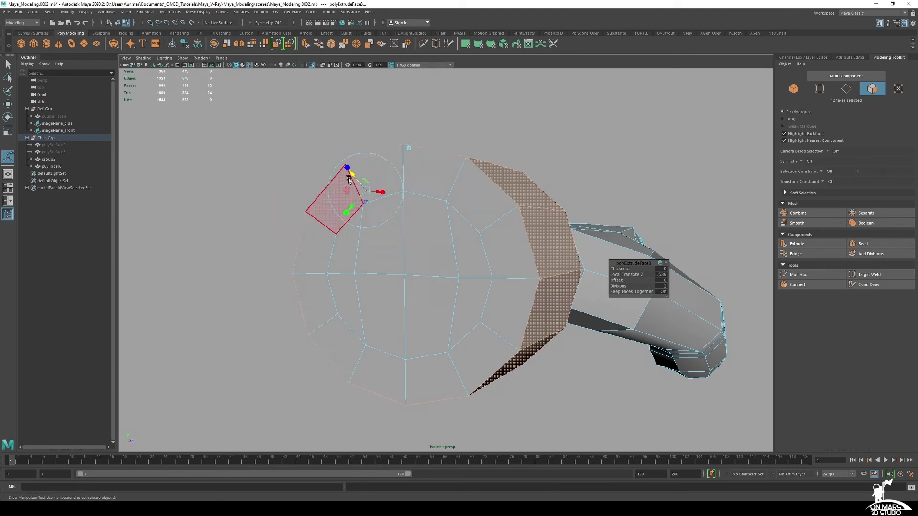
key(space)
key(space)
scroll(420, 242, up, 1)
alt+middle_drag(364, 220, 435, 203)
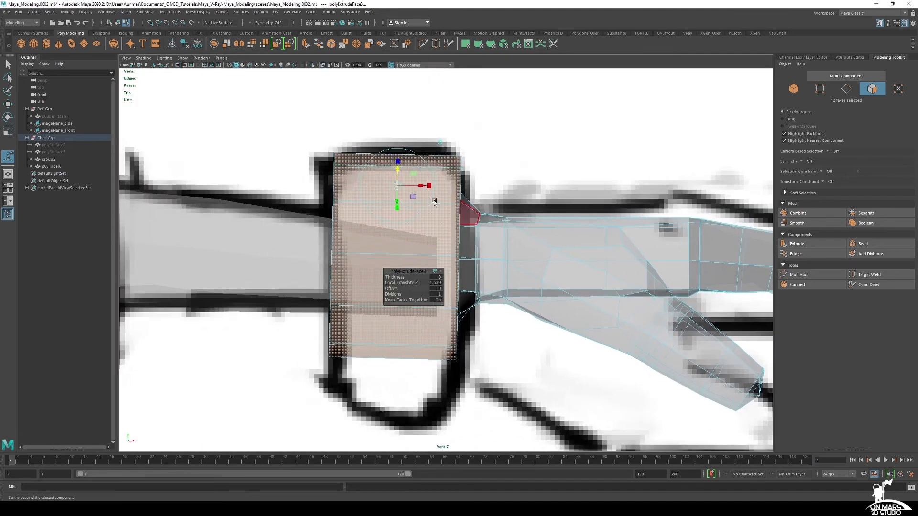
drag(394, 168, 406, 151)
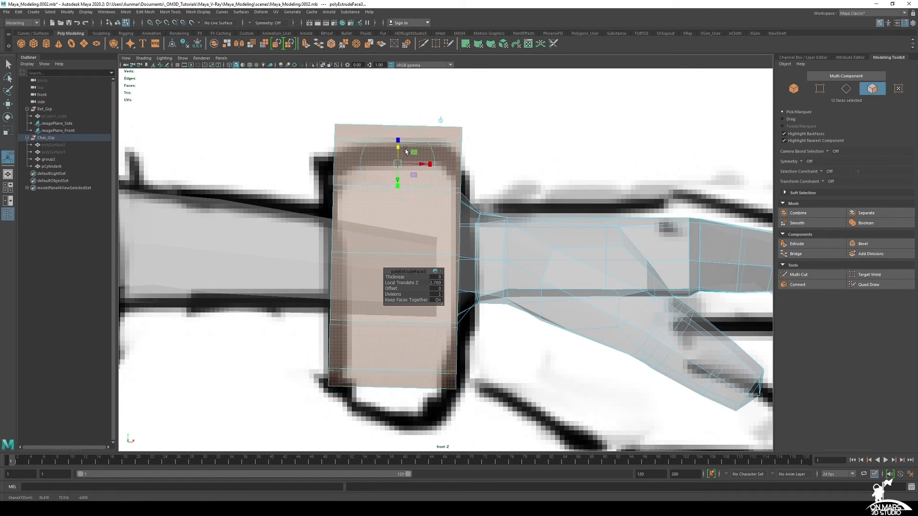
key(space)
key(space)
alt+drag(638, 136, 606, 234)
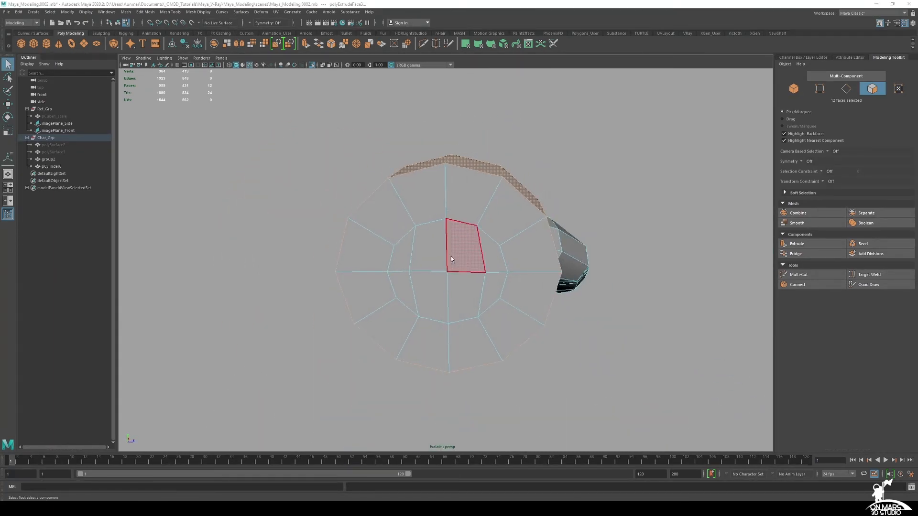
- Return to object mode and end isolation to view the cuffed hand together with the character's arm
key(space)
key(space)
alt+drag(603, 173, 566, 240)
key(F8)
alt+right_drag(566, 240, 405, 271)
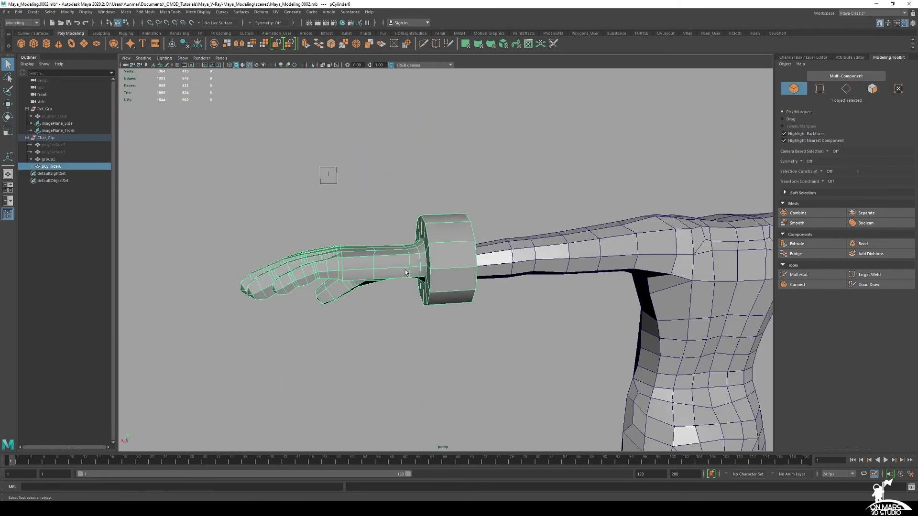
alt+drag(405, 270, 469, 221)
- Switch to face selection, turn on X-ray shading and select only the eight cap faces at the cuff's forearm side
right_drag(469, 221, 463, 261)
alt+drag(439, 242, 469, 243)
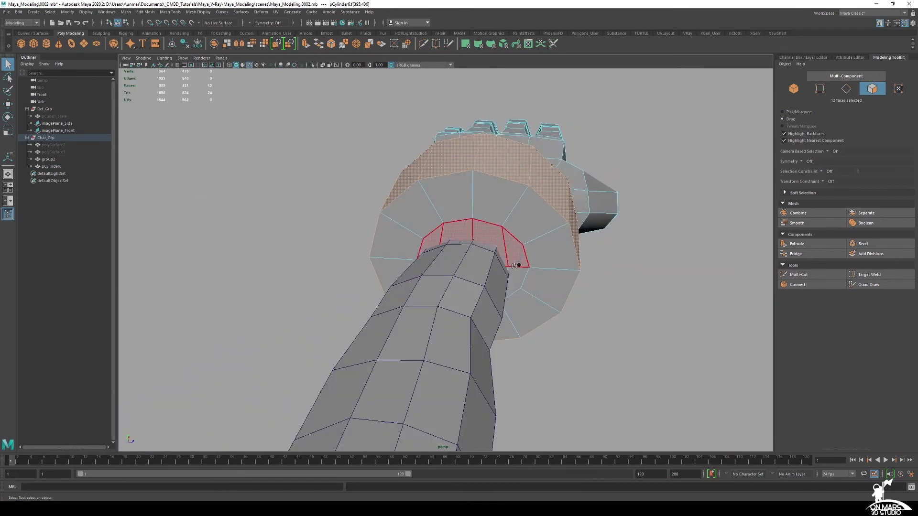
shift+double_click(442, 277)
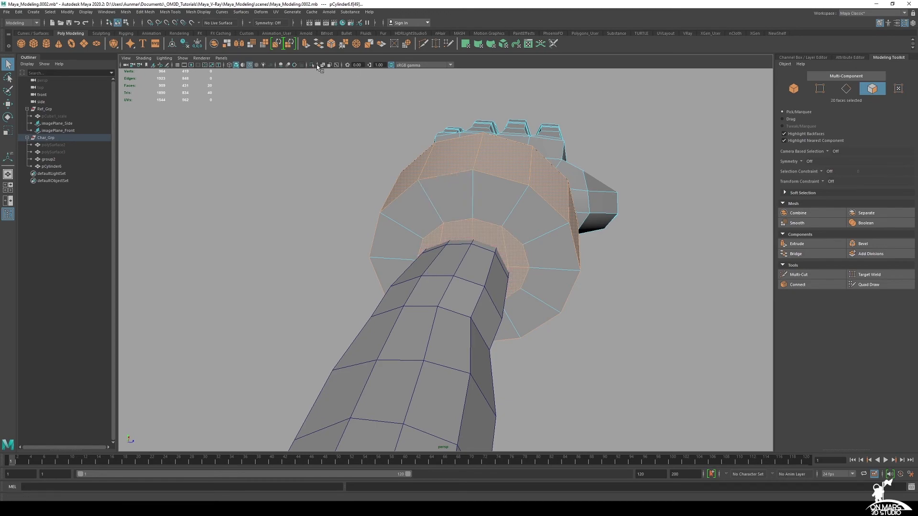
click(317, 65)
alt+drag(383, 144, 446, 183)
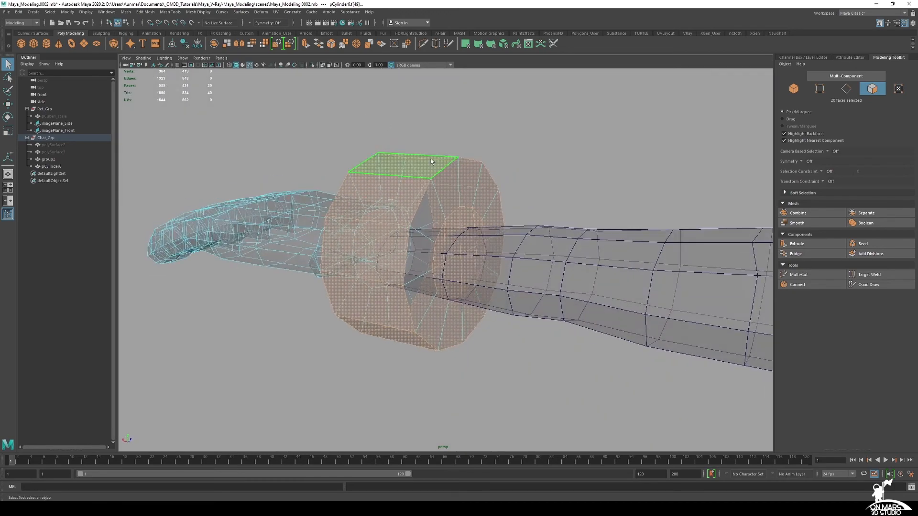
alt+drag(395, 195, 417, 191)
alt+drag(340, 151, 360, 177)
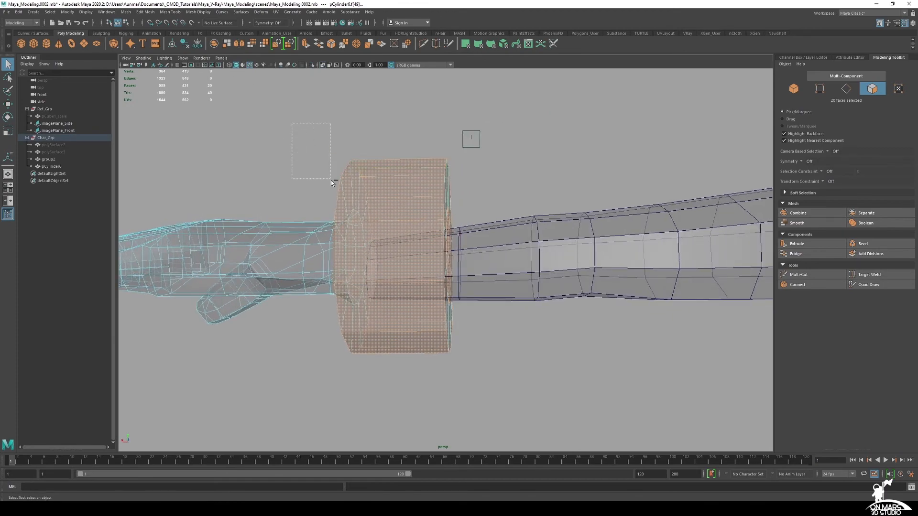
drag(417, 410, 417, 411)
alt+drag(417, 410, 421, 293)
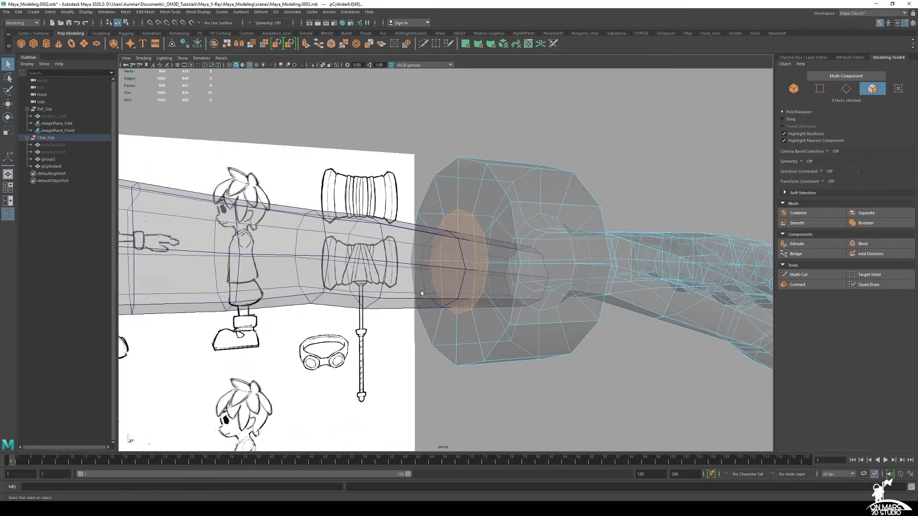
- Extrude the cap faces about -2.74 into the cuff with an offset of 0.8, and turn off X-ray shading
key(ctrl+e)
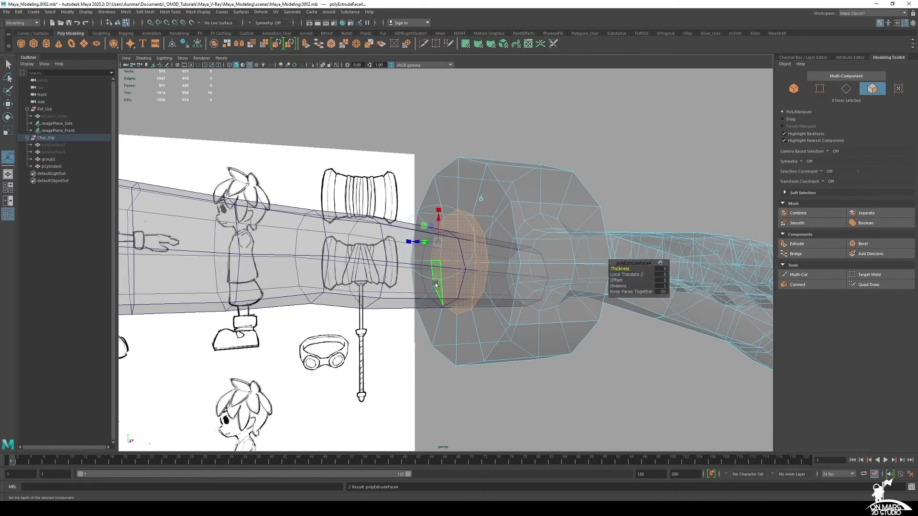
alt+drag(418, 245, 403, 278)
drag(419, 240, 438, 240)
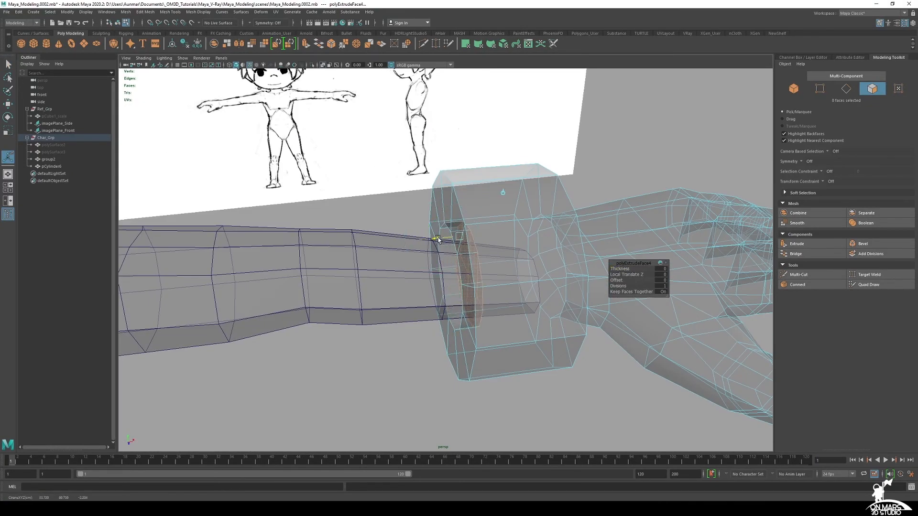
click(324, 65)
click(323, 66)
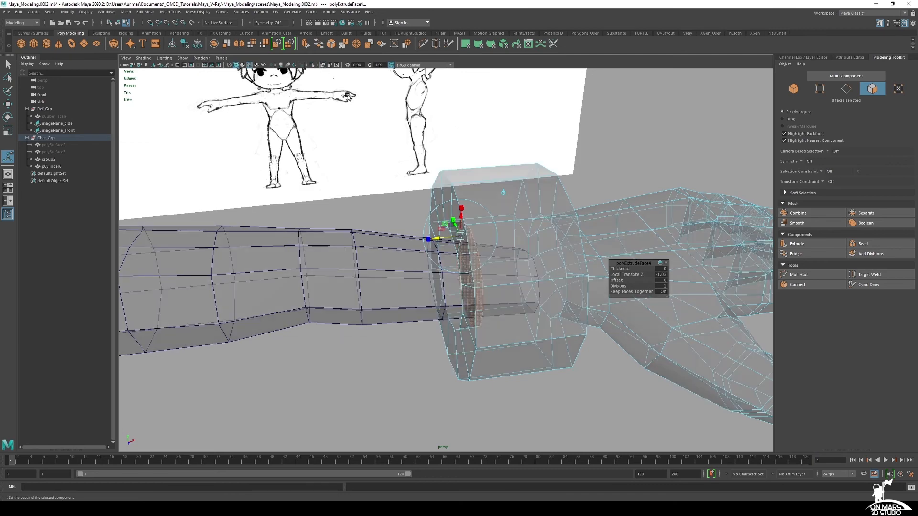
click(324, 65)
mouse_move(430, 241)
alt+mouse_down()
mouse_move(420, 239)
mouse_move(443, 252)
mouse_move(450, 243)
alt+mouse_up()
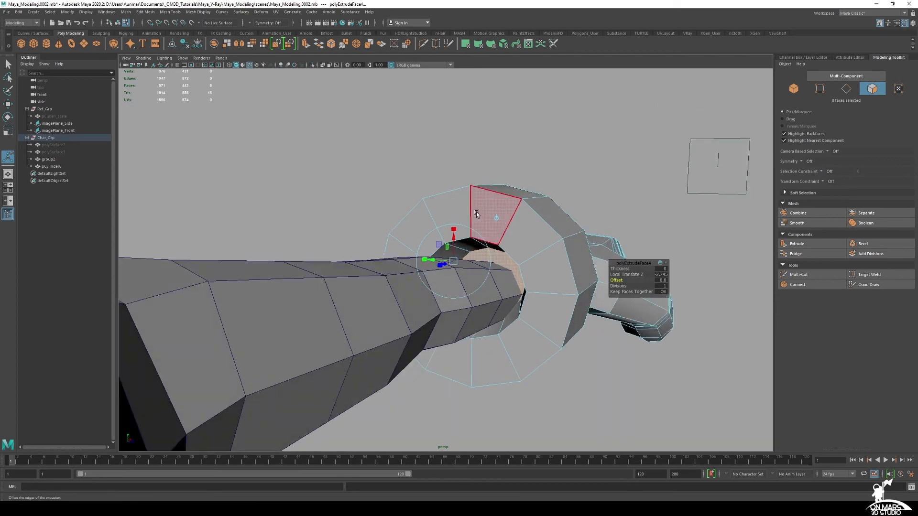
- Return to object mode, turn on smooth preview for the hand mesh and inspect the rounded cuff
right_drag(450, 243, 492, 224)
alt+drag(513, 237, 479, 232)
click(557, 165)
click(499, 231)
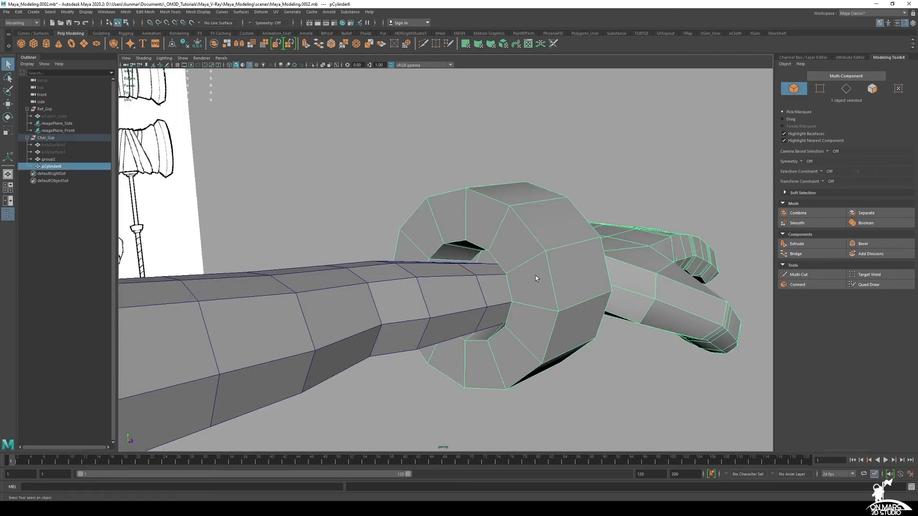
key(3)
click(554, 188)
mouse_move(554, 189)
alt+mouse_down()
mouse_move(600, 239)
mouse_move(543, 175)
alt+mouse_up()
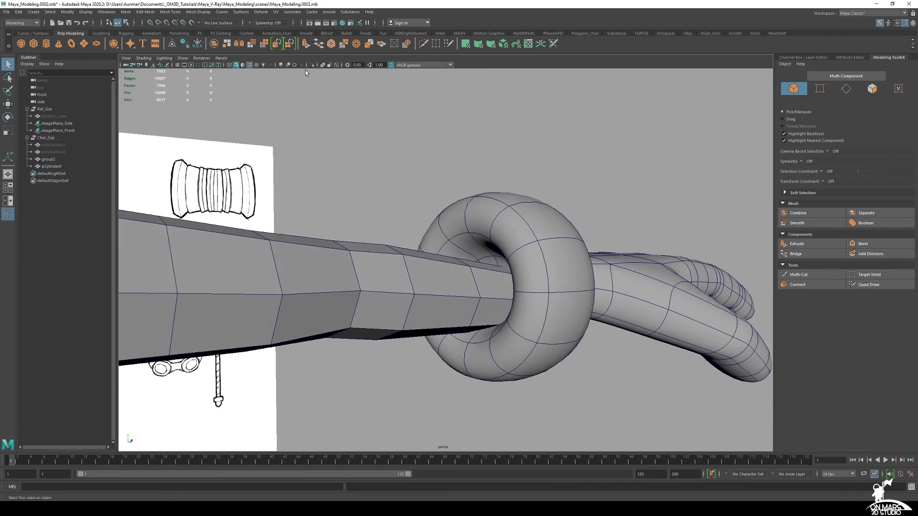
- Hide the wireframe overlay and lower the hand mesh to a Y position of about 64.21 to match the front reference
click(250, 65)
mouse_move(406, 191)
alt+mouse_down()
mouse_move(451, 209)
mouse_move(524, 266)
mouse_move(490, 289)
mouse_move(500, 266)
mouse_move(504, 286)
alt+mouse_up()
click(501, 265)
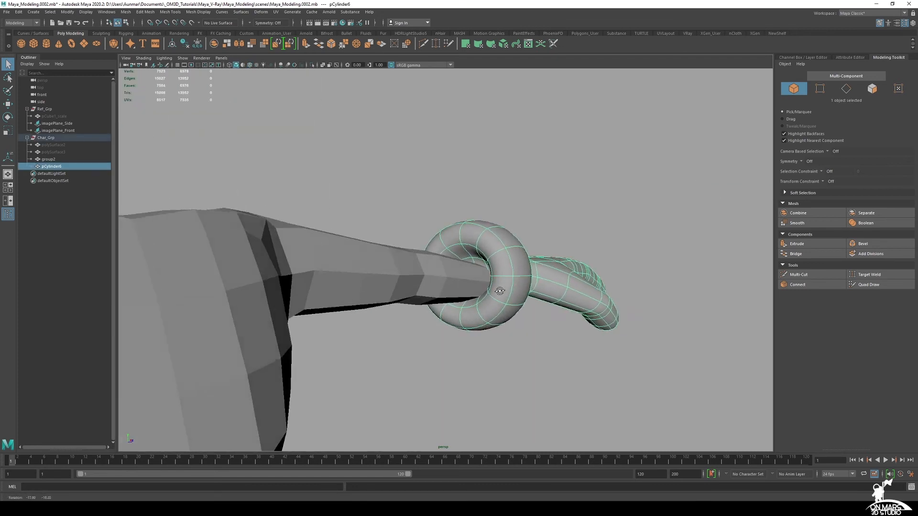
key(space)
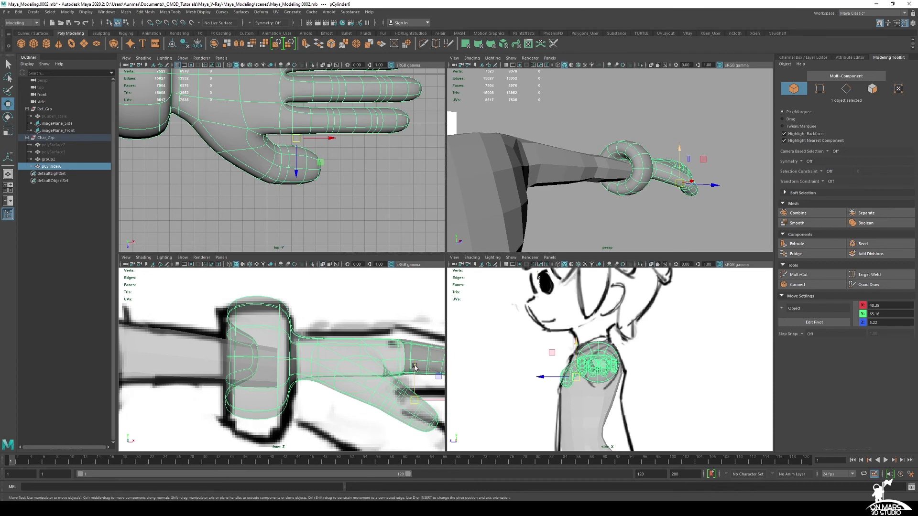
drag(414, 367, 410, 377)
- Turn off smooth preview for the hand mesh and scale the two outer rim edge loops of the cuff along X
key(1)
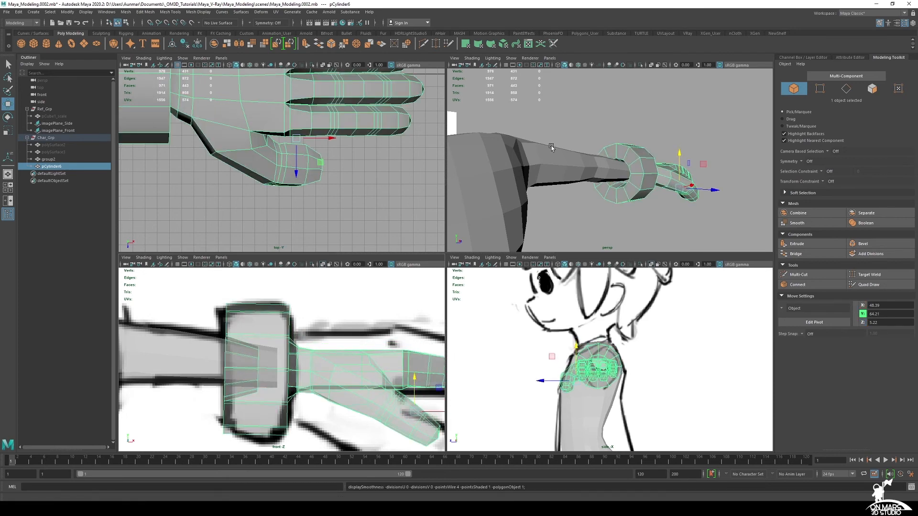
key(space)
alt+drag(656, 209, 488, 258)
alt+right_drag(471, 315, 496, 343)
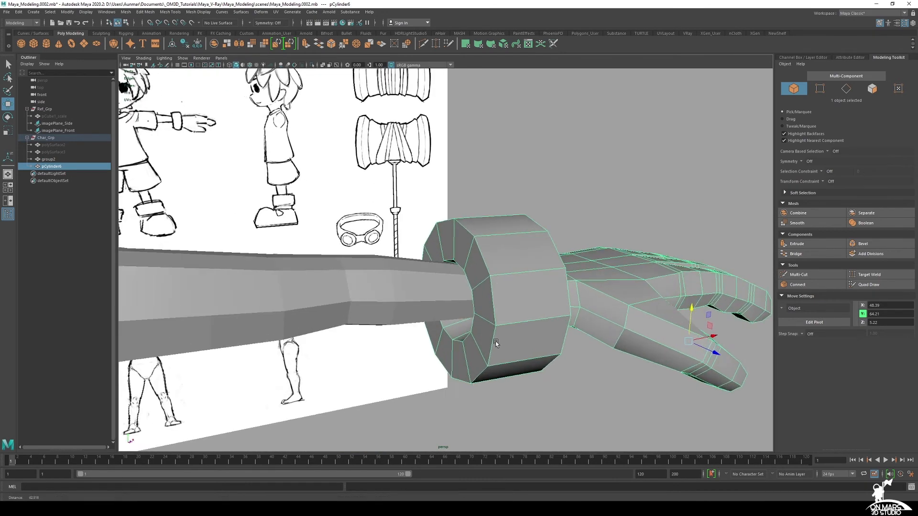
right_drag(468, 262, 470, 235)
double_click(470, 234)
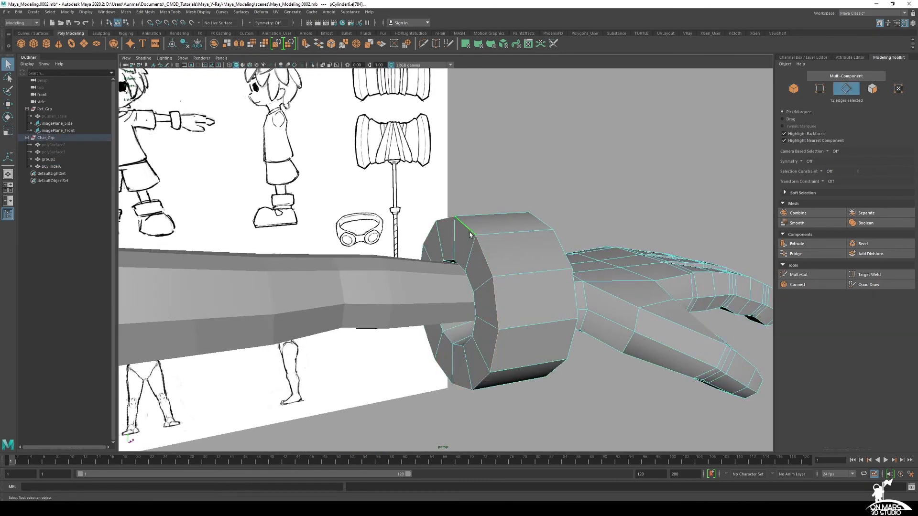
alt+drag(470, 235, 503, 306)
key(w)
drag(447, 306, 537, 249)
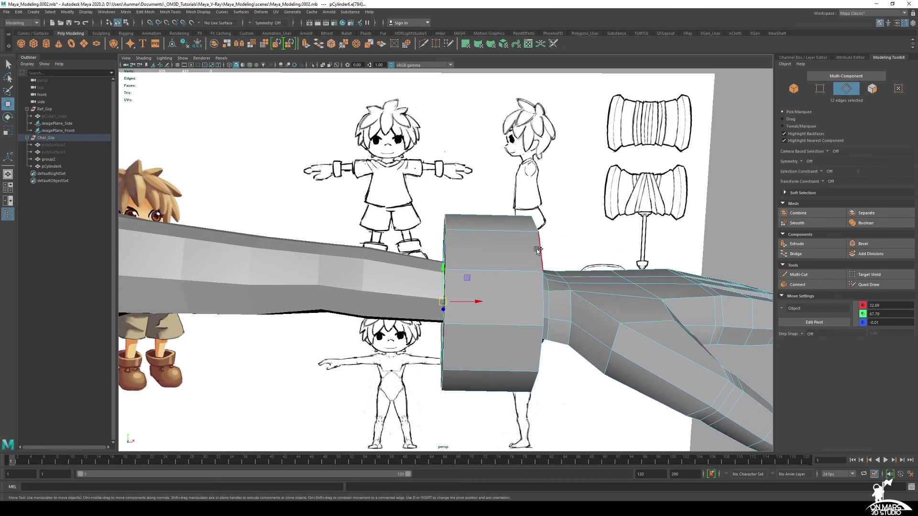
key(r)
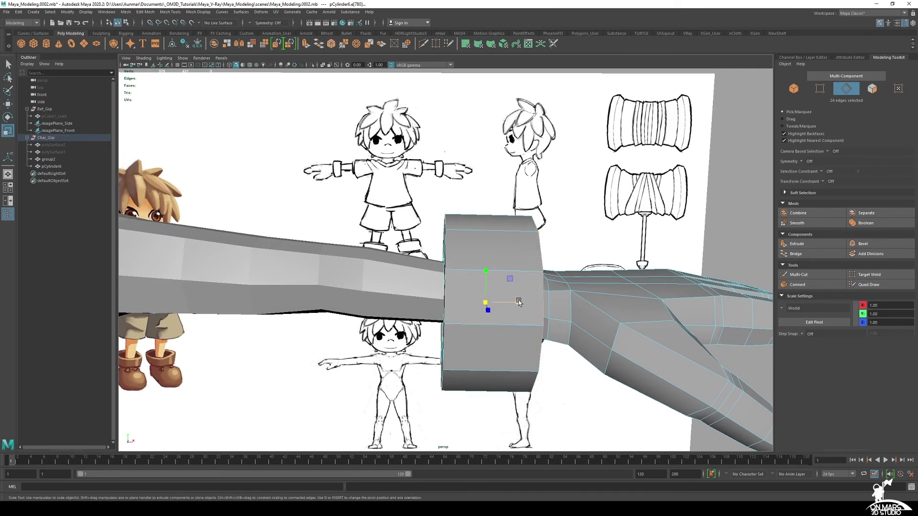
drag(520, 302, 432, 306)
- Select the lengthwise edges on the back of the hand and raise them slightly to round its surface
alt+middle_drag(432, 306, 457, 311)
alt+right_drag(457, 311, 463, 319)
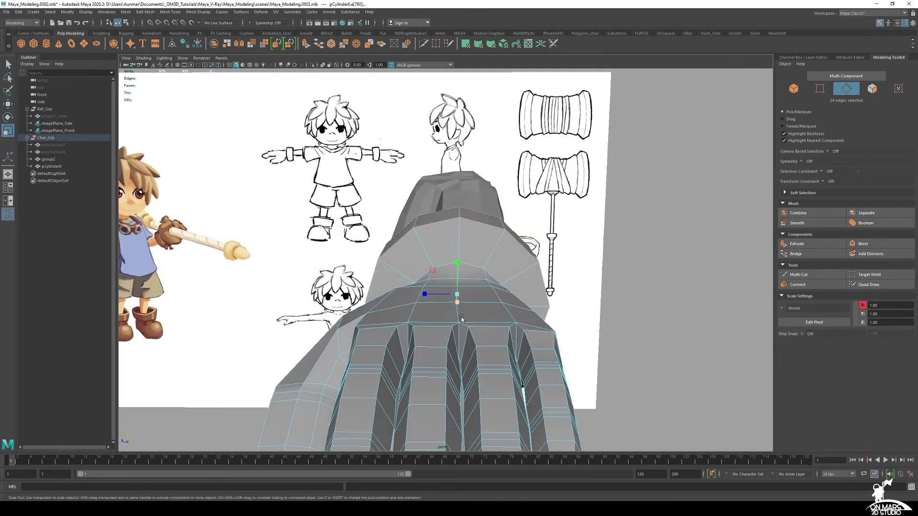
key(q)
alt+middle_drag(420, 307, 440, 293)
mouse_move(440, 293)
alt+mouse_down()
mouse_move(400, 293)
mouse_move(455, 287)
alt+mouse_up()
alt+right_drag(455, 287, 474, 320)
alt+middle_drag(560, 315, 553, 289)
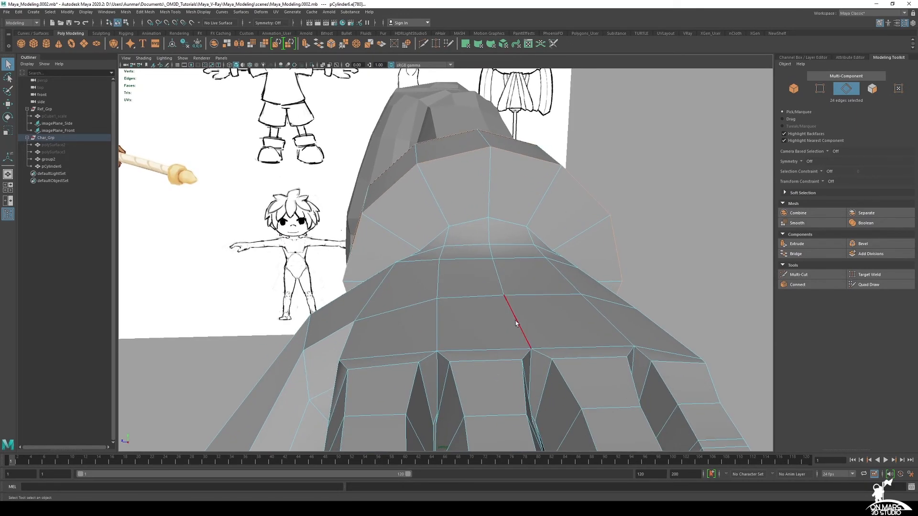
alt+drag(458, 285, 441, 311)
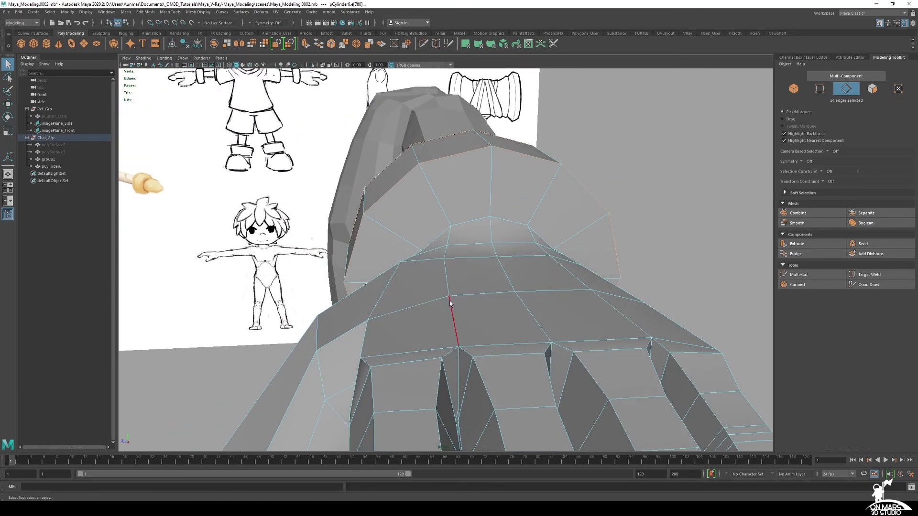
shift+click(448, 271)
alt+drag(448, 271, 425, 282)
key(w)
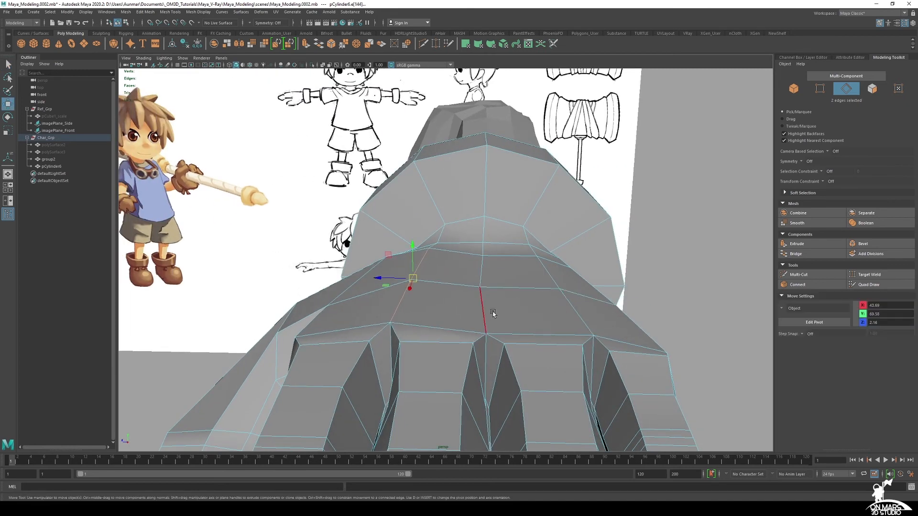
ctrl+middle_drag(576, 295, 591, 288)
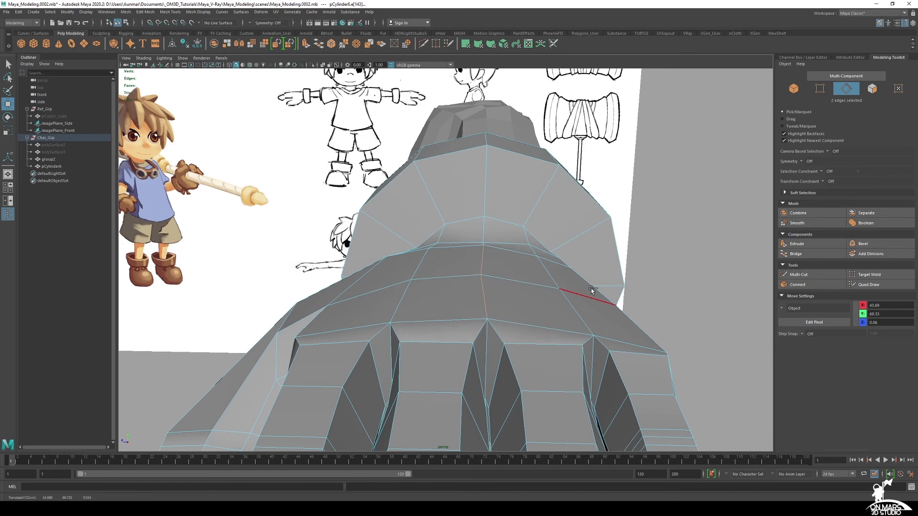
alt+drag(591, 288, 545, 291)
click(502, 287)
shift+click(510, 269)
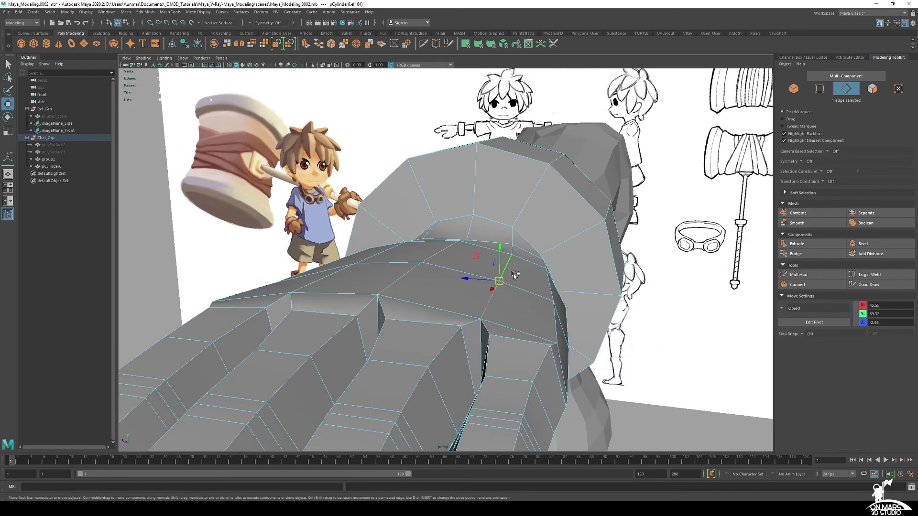
- Switch to vertex selection and push the centre palm vertices into the hand to hollow the palm
alt+drag(652, 316, 449, 270)
ctrl+right_drag(449, 270, 442, 333)
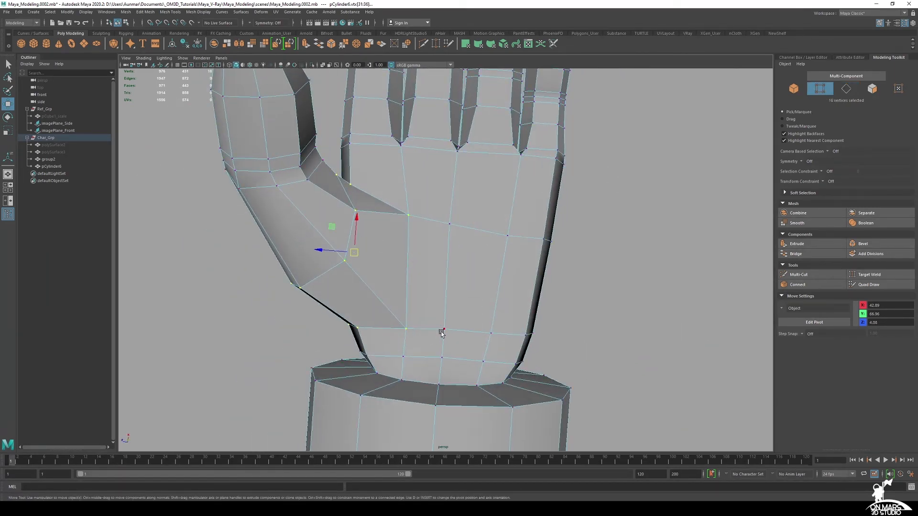
ctrl+shift+drag(445, 329, 444, 342)
click(451, 232)
mouse_move(452, 232)
alt+mouse_down()
mouse_move(350, 231)
mouse_move(452, 243)
alt+mouse_up()
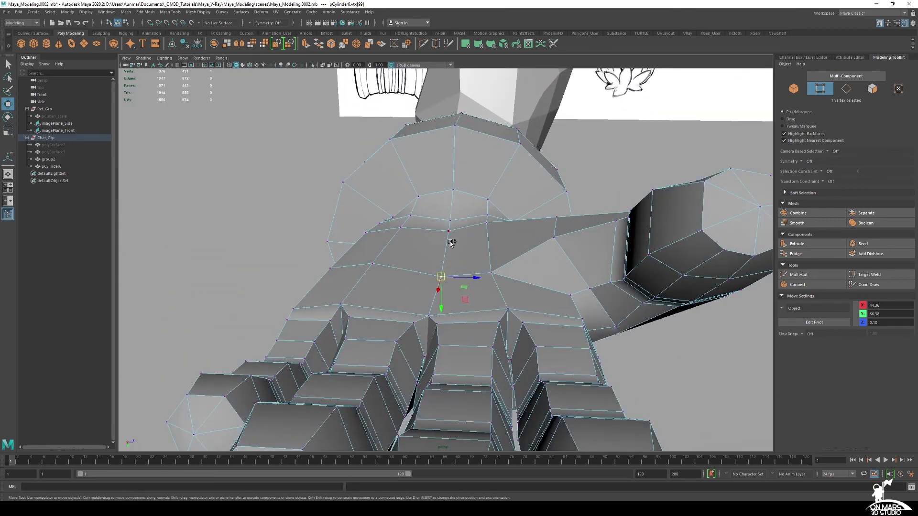
ctrl+middle_drag(568, 253, 563, 253)
alt+drag(555, 253, 513, 253)
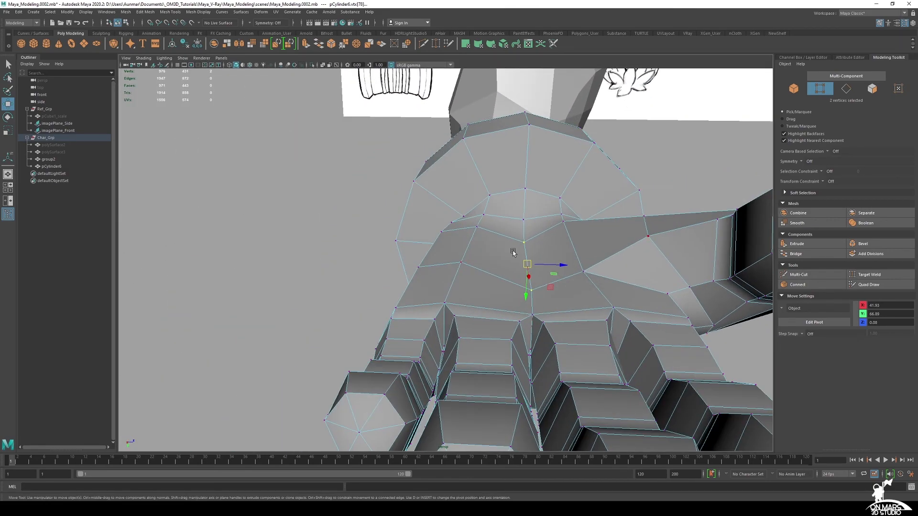
- Reposition the two palm vertices on the little-finger side and the wrist vertex at the thumb base to smooth the palm
ctrl+shift+middle_drag(459, 245, 486, 249)
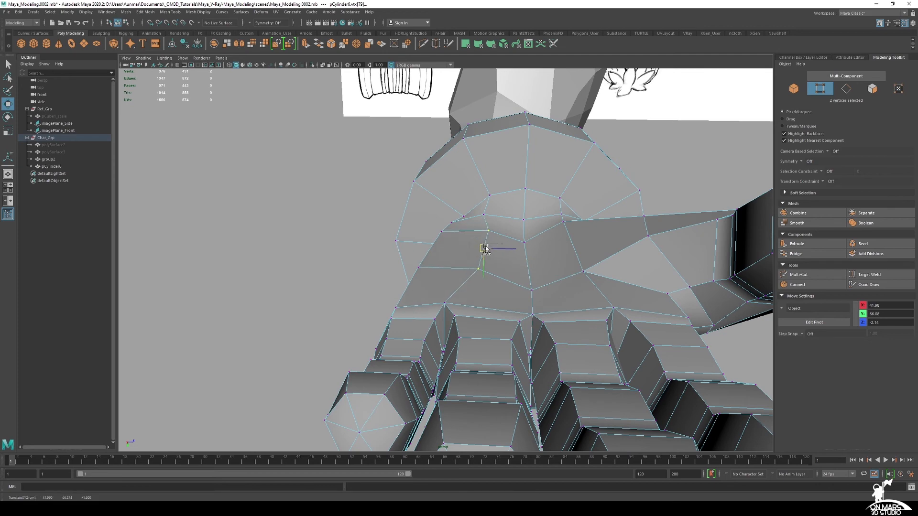
alt+right_drag(476, 246, 561, 254)
middle_drag(561, 254, 561, 251)
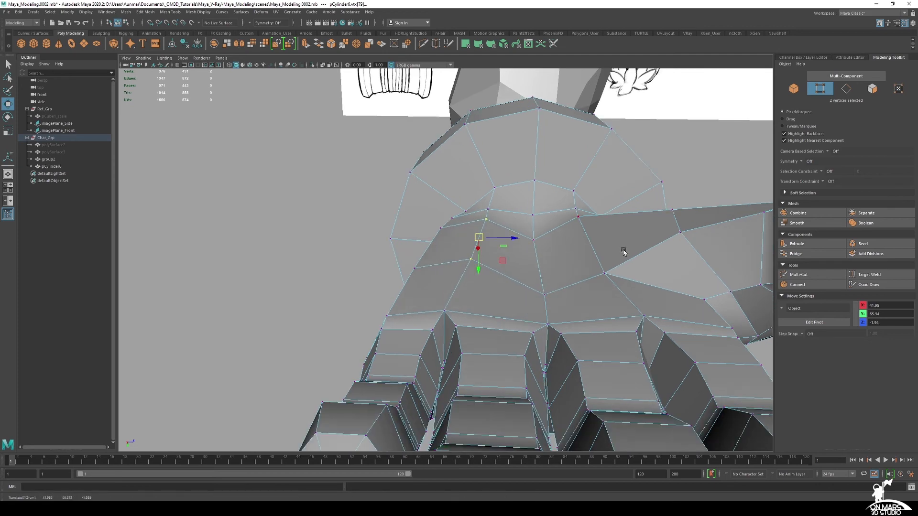
alt+drag(624, 252, 572, 254)
click(551, 231)
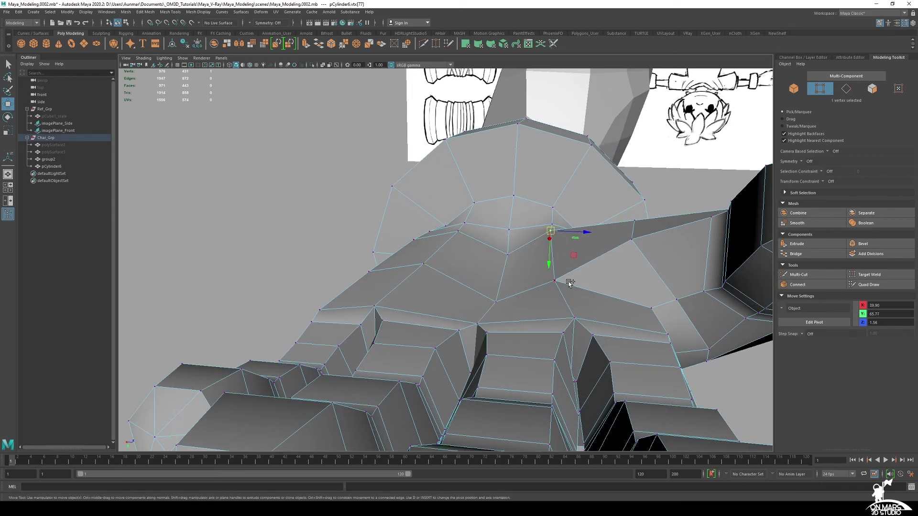
ctrl+shift+middle_drag(622, 286, 631, 282)
- Select and check the mid-palm and wrist-side centre vertices against the hollow of the palm
alt+drag(631, 283, 615, 331)
click(504, 307)
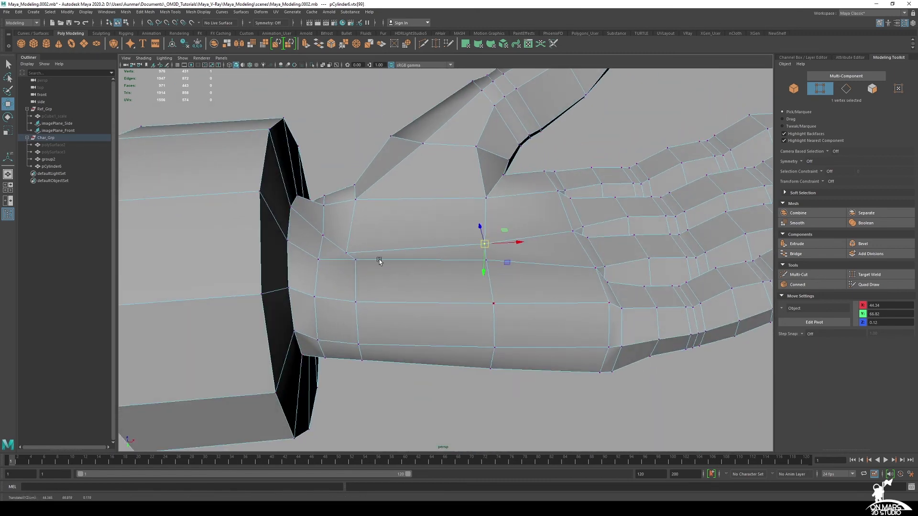
click(356, 259)
alt+drag(355, 259, 439, 280)
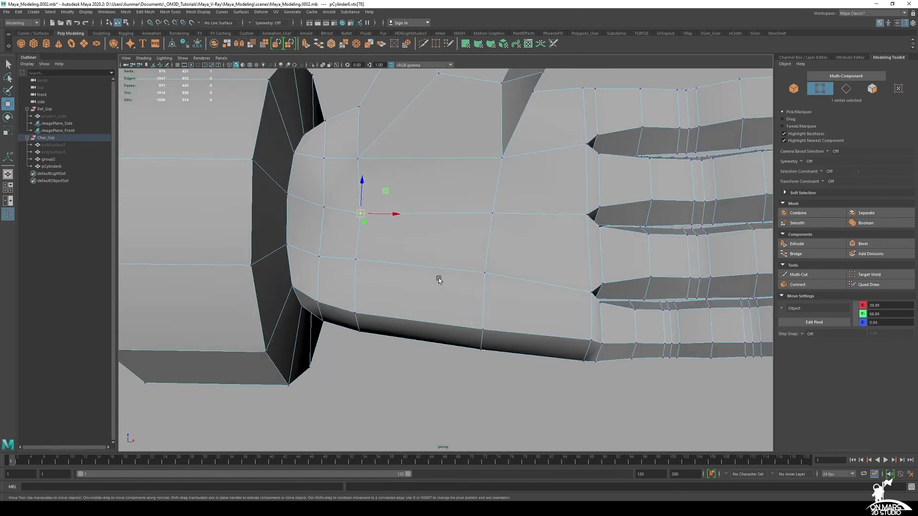
- Turn on smooth preview, return to object mode and inspect the rounded hand and cuff together with the arm
scroll(439, 280, down, 5)
alt+drag(529, 244, 501, 317)
alt+middle_drag(439, 301, 483, 293)
key(3)
right_drag(432, 244, 468, 233)
key(q)
click(515, 338)
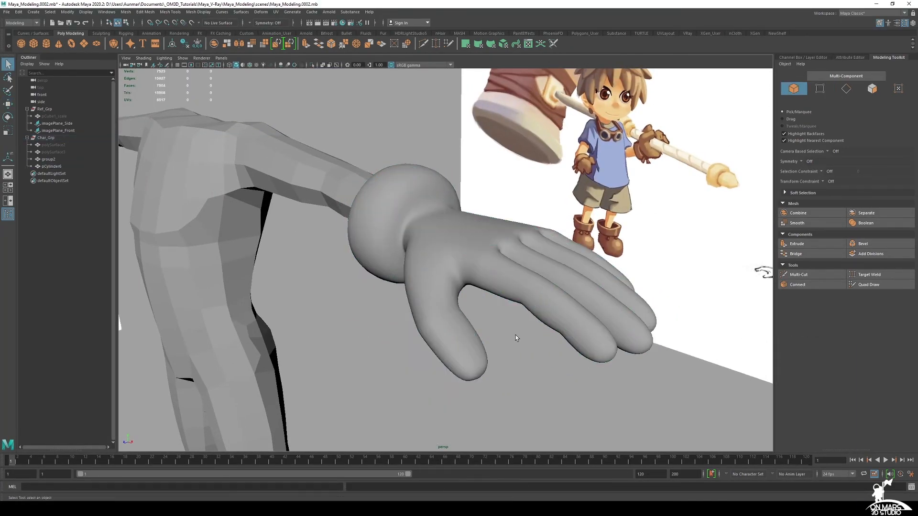
alt+drag(516, 338, 408, 234)
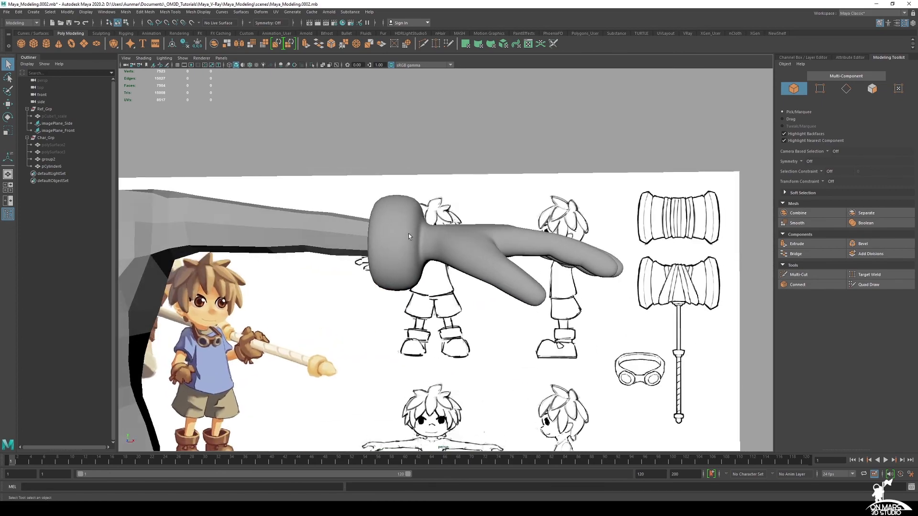
- Insert one edge loop around the middle of the cuff's outer surface with Multi-Cut
click(445, 263)
mouse_move(444, 262)
alt+mouse_down()
mouse_move(383, 278)
mouse_move(413, 286)
mouse_move(445, 268)
mouse_move(447, 249)
alt+mouse_up()
click(797, 274)
alt+drag(565, 244, 437, 249)
alt+right_drag(437, 249, 473, 259)
alt+drag(476, 262, 493, 214)
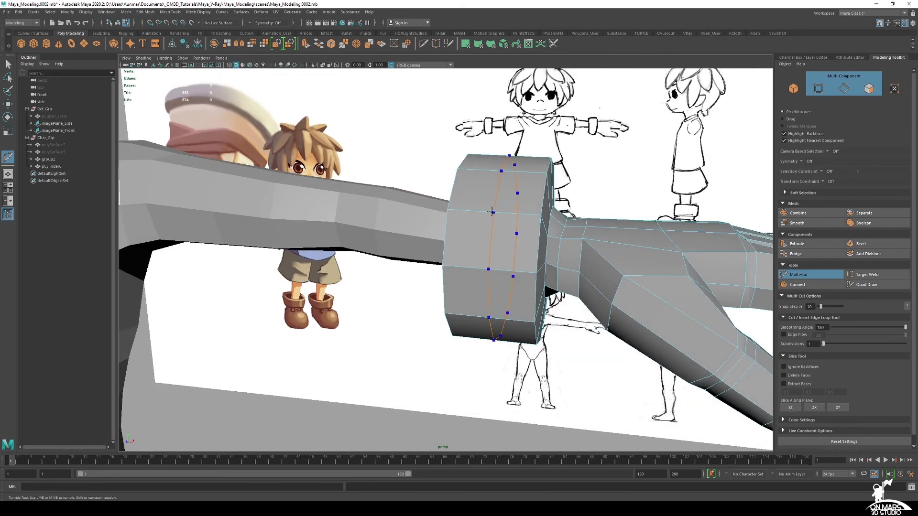
alt+drag(575, 268, 492, 182)
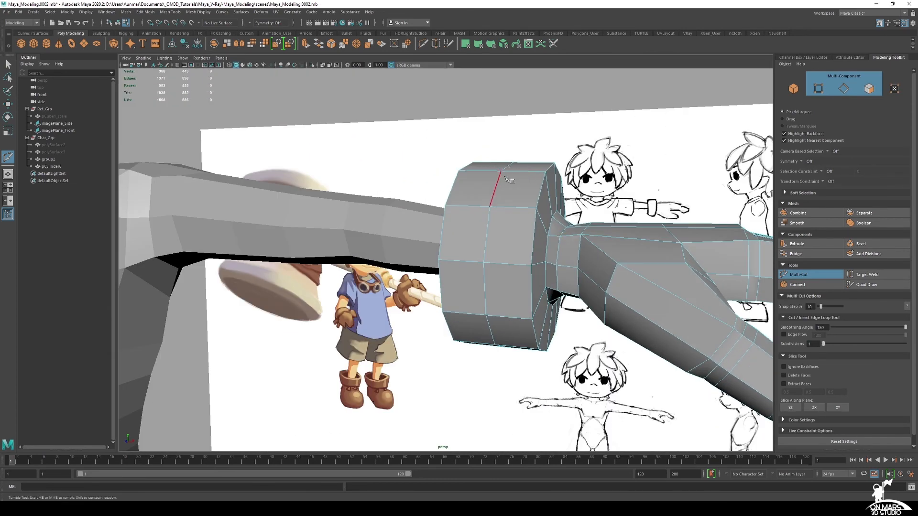
alt+drag(542, 219, 507, 240)
alt+drag(495, 196, 515, 215)
- Bevel the cuff's two outer rim edge loops with a fraction of 0.25 and 2 segments
key(q)
double_click(521, 214)
alt+drag(457, 225, 541, 230)
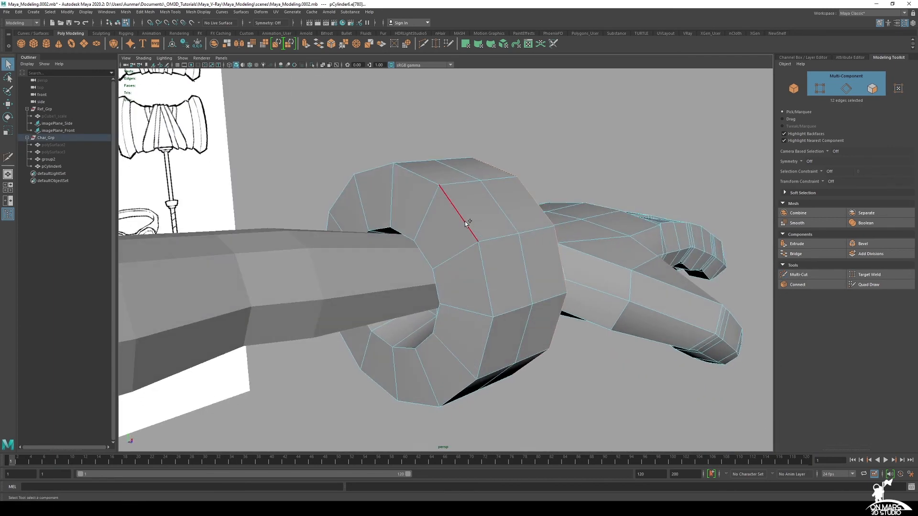
alt+drag(501, 262, 662, 250)
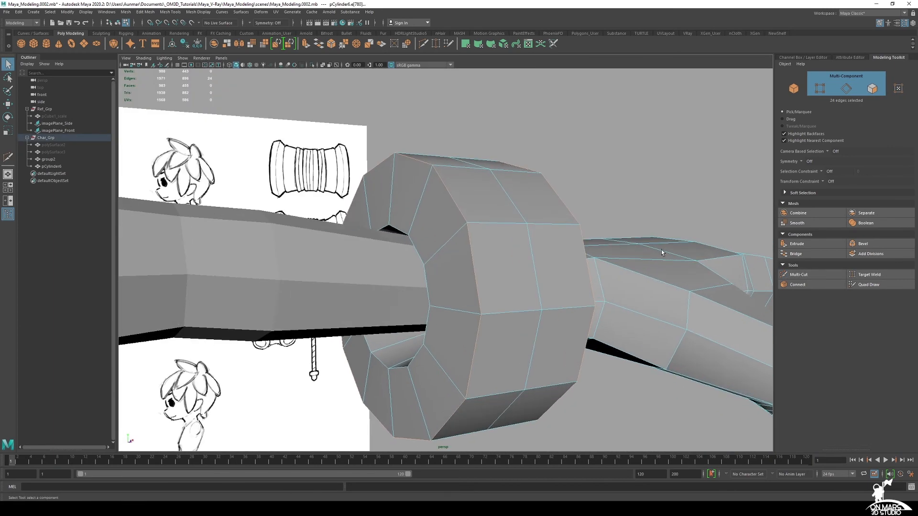
click(869, 243)
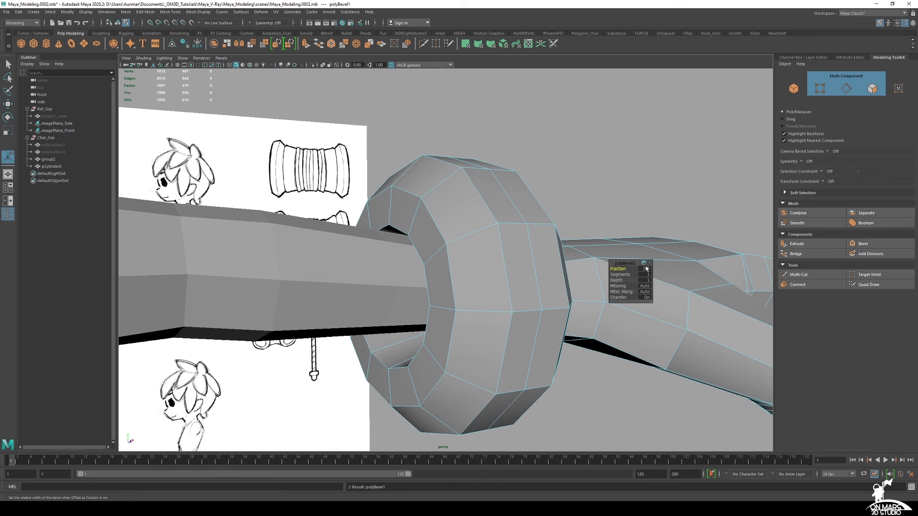
text(0.25)
key(Tab)
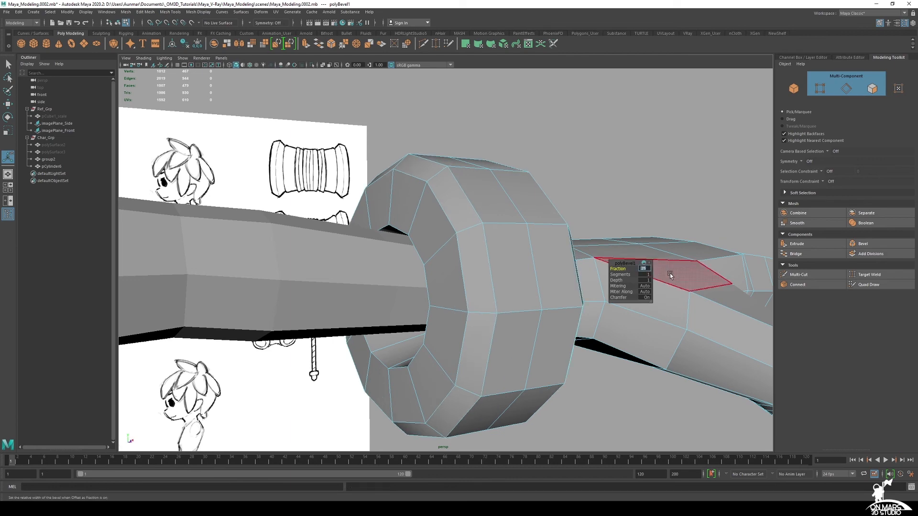
text(2)
key(Return)
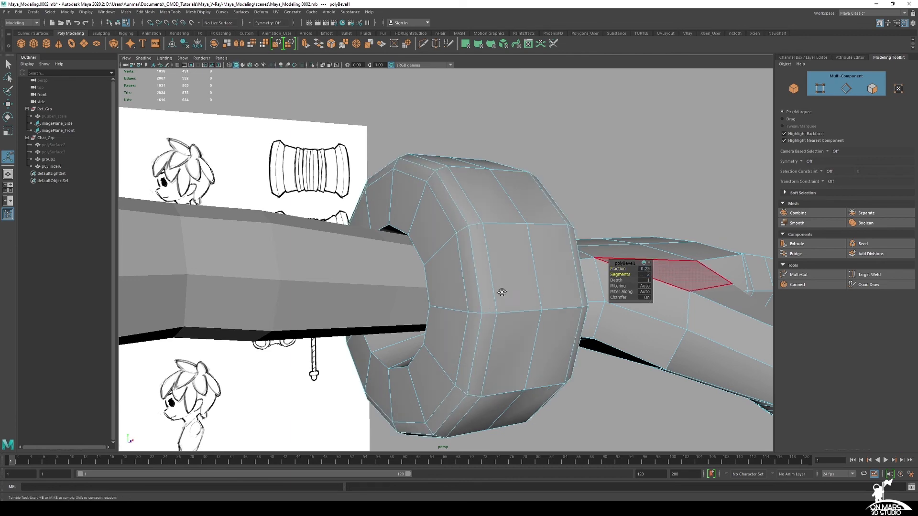
- Return to object mode, isolate the hand mesh and frame it
alt+drag(670, 274, 453, 291)
alt+drag(544, 257, 467, 266)
double_click(398, 229)
key(F8)
key(ctrl+1)
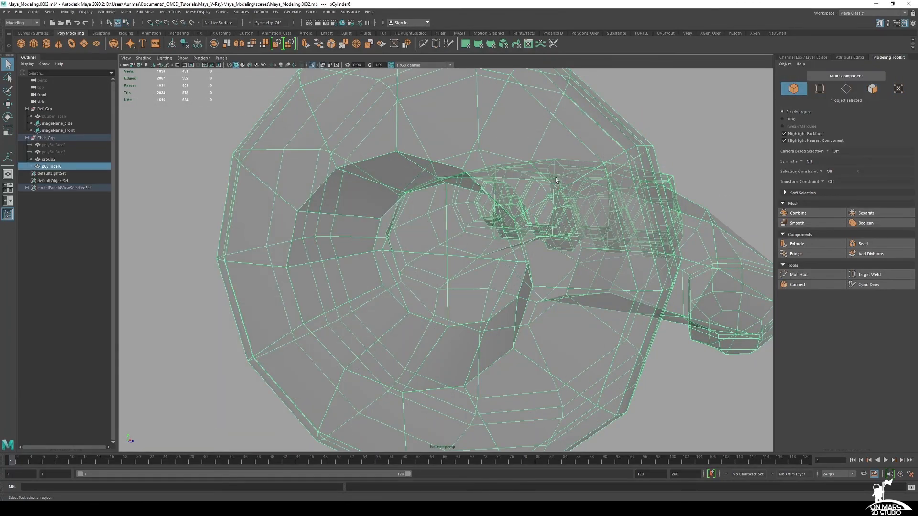
key(f)
- Move the two side vertices on the cap inside the cuff inward, toward the cap's centre
right_drag(424, 215, 390, 216)
click(373, 278)
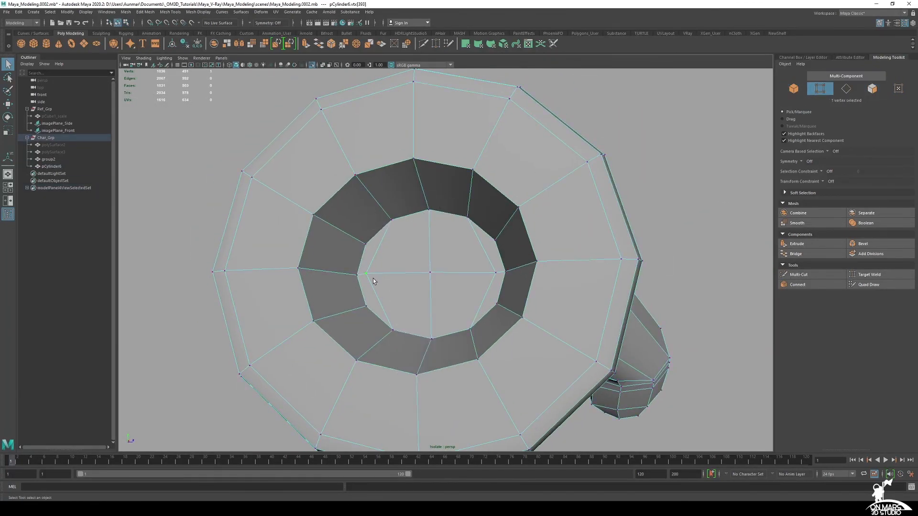
key(w)
ctrl+shift+drag(364, 276, 381, 277)
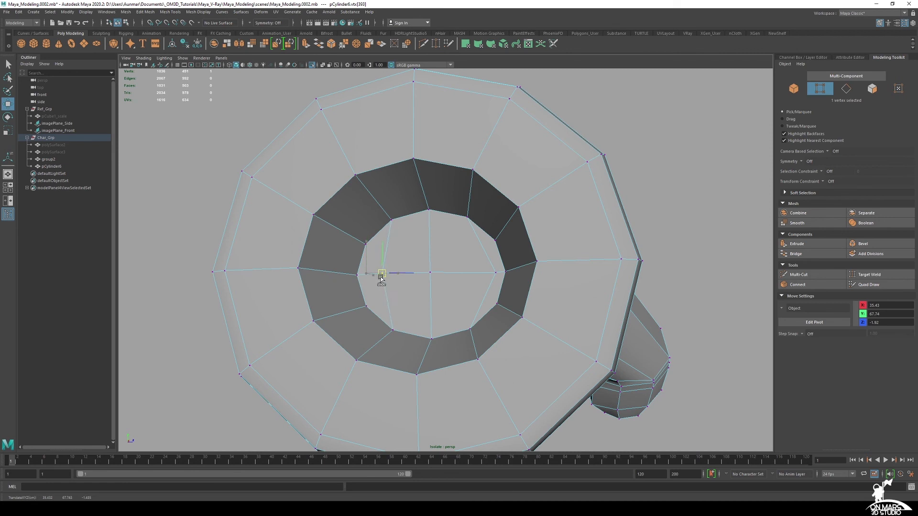
click(494, 272)
ctrl+shift+drag(494, 273, 482, 276)
- Bevel the edge loops around the cuff opening and its inner cap with a fraction of 0.25 and 2 segments
key(F10)
key(q)
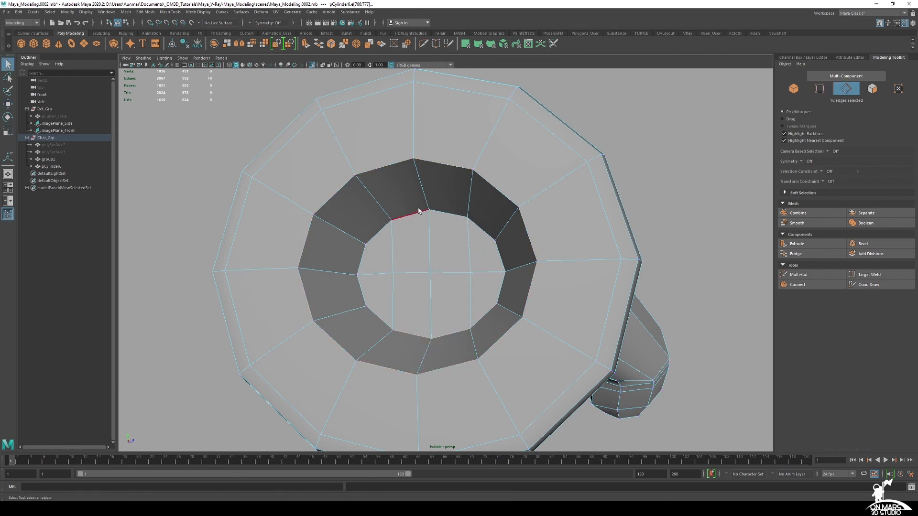
shift+double_click(411, 216)
alt+drag(507, 290, 539, 279)
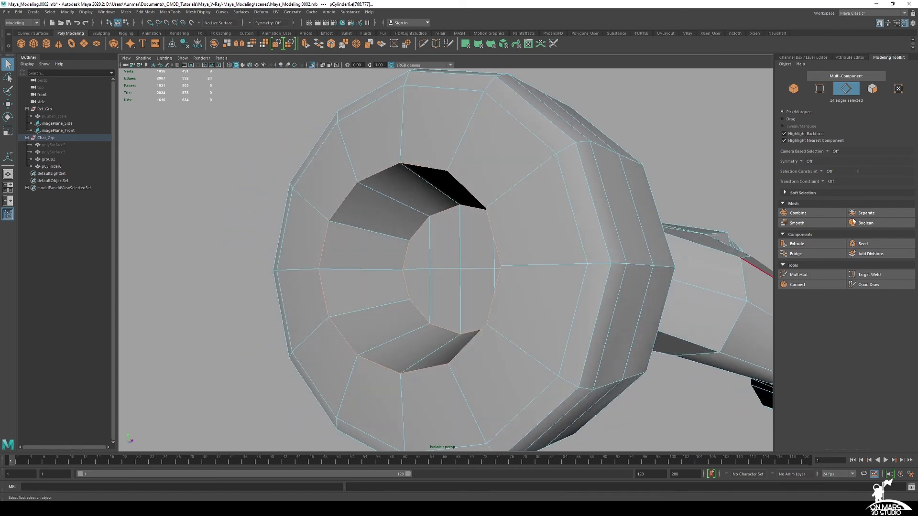
click(861, 243)
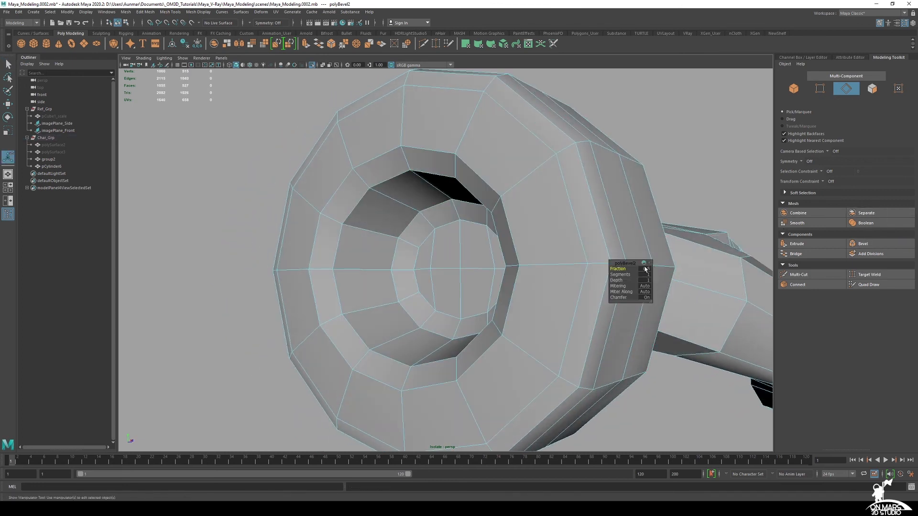
text(.25)
key(Return)
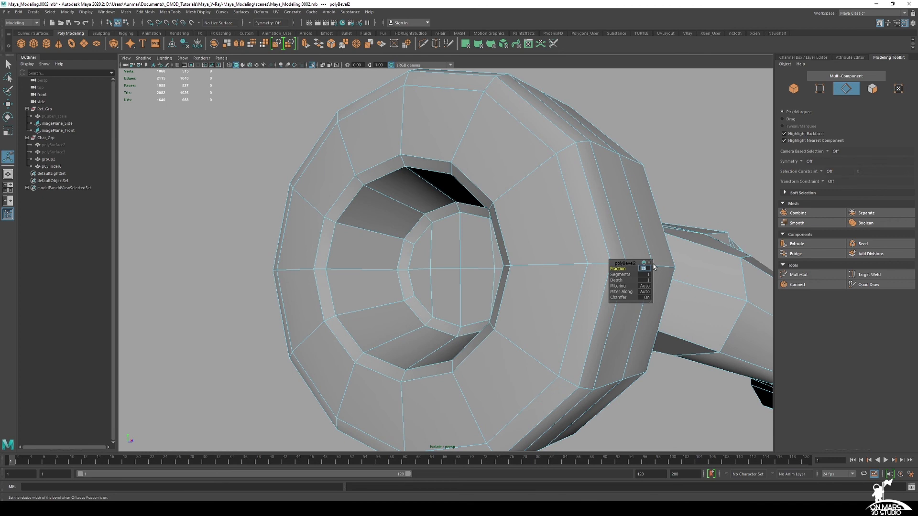
text(2)
key(Return)
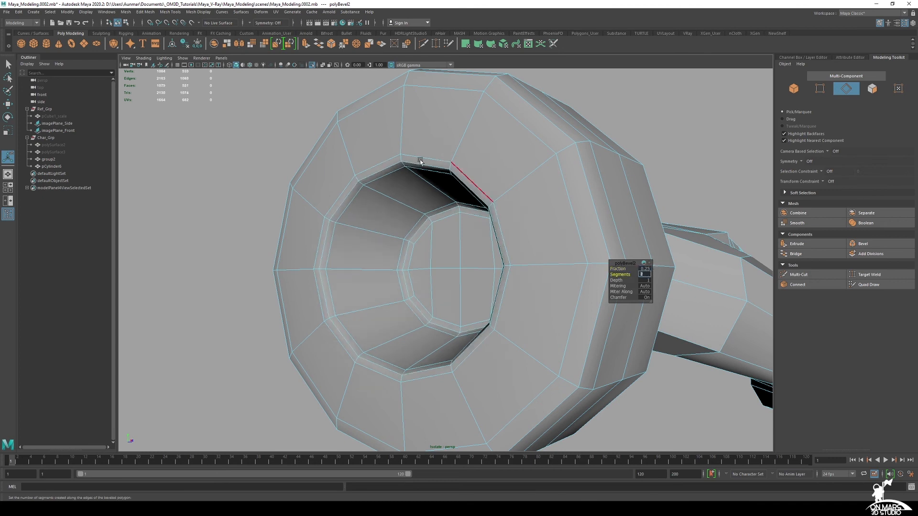
- Switch the hand to smooth preview in object mode and turn off isolation to show the arm and references
right_drag(408, 180, 518, 115)
key(3)
click(693, 123)
scroll(629, 196, down, 4)
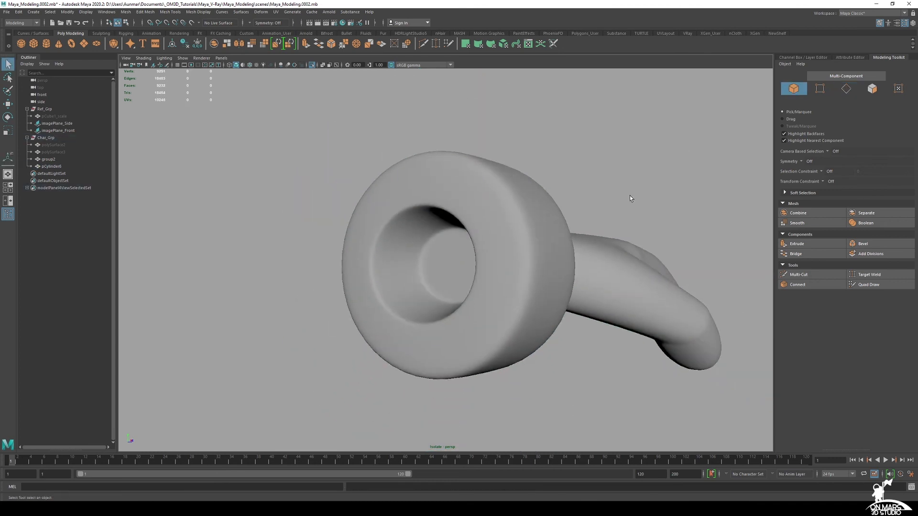
alt+drag(630, 196, 555, 222)
click(465, 206)
scroll(465, 208, up, 1)
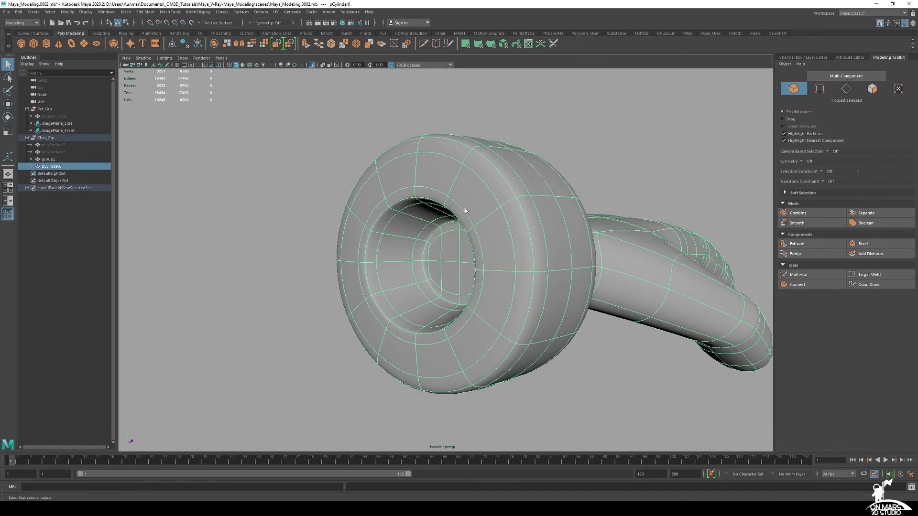
key(ctrl+1)
scroll(574, 185, down, 1)
click(574, 185)
alt+drag(617, 251, 595, 255)
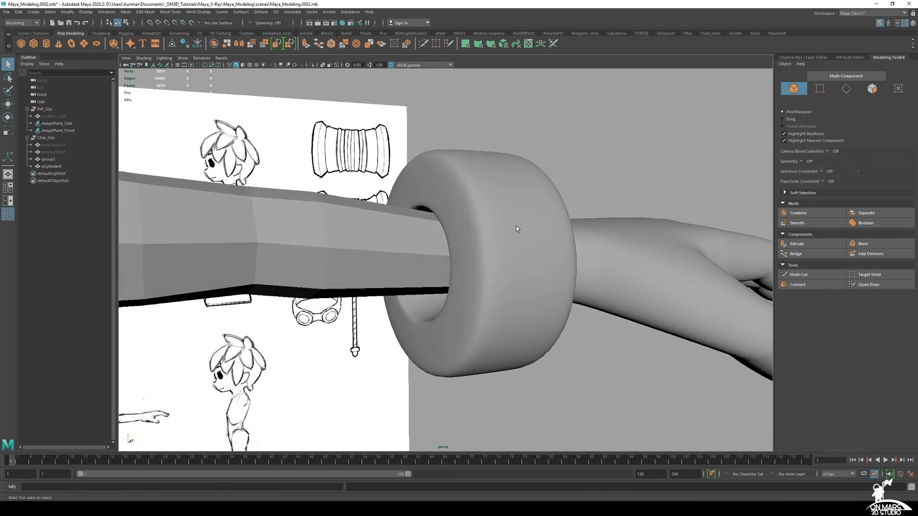
- Set the fraction of the cuff opening's bevel to 0.4
click(453, 203)
scroll(450, 202, up, 2)
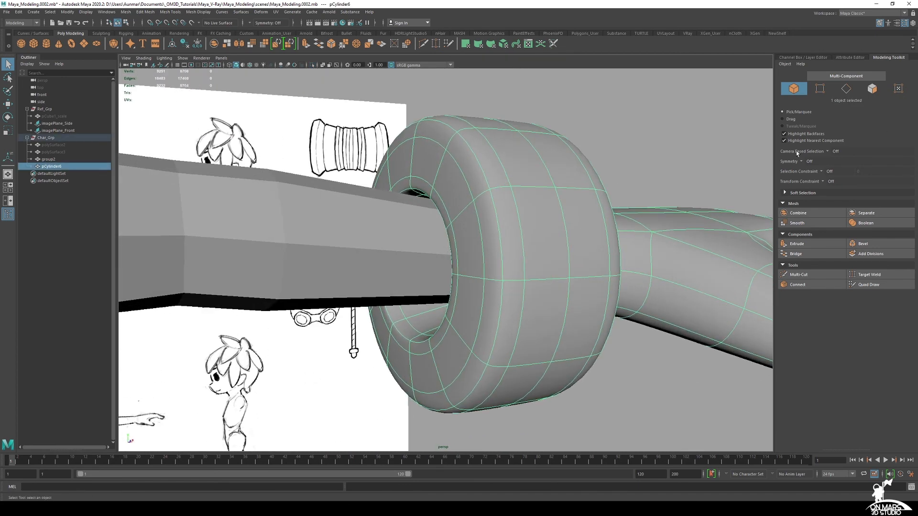
click(803, 57)
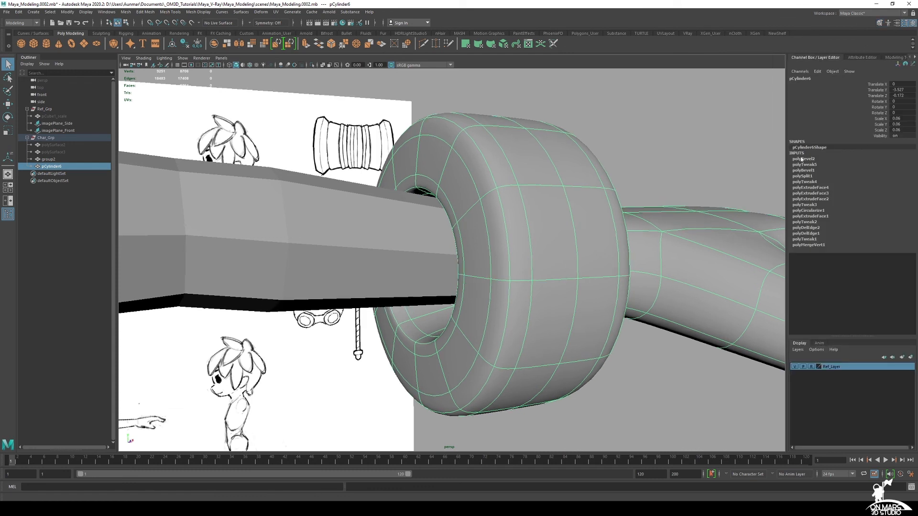
click(802, 159)
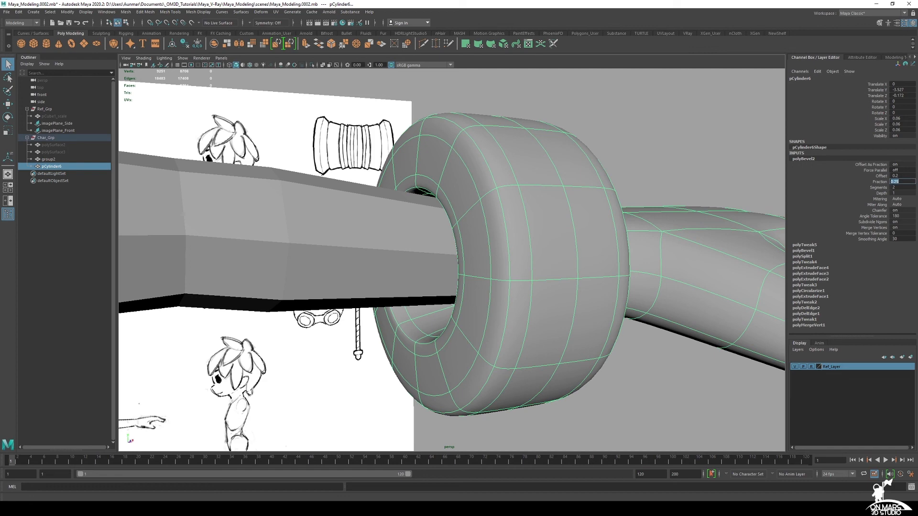
text(0.4)
key(Return)
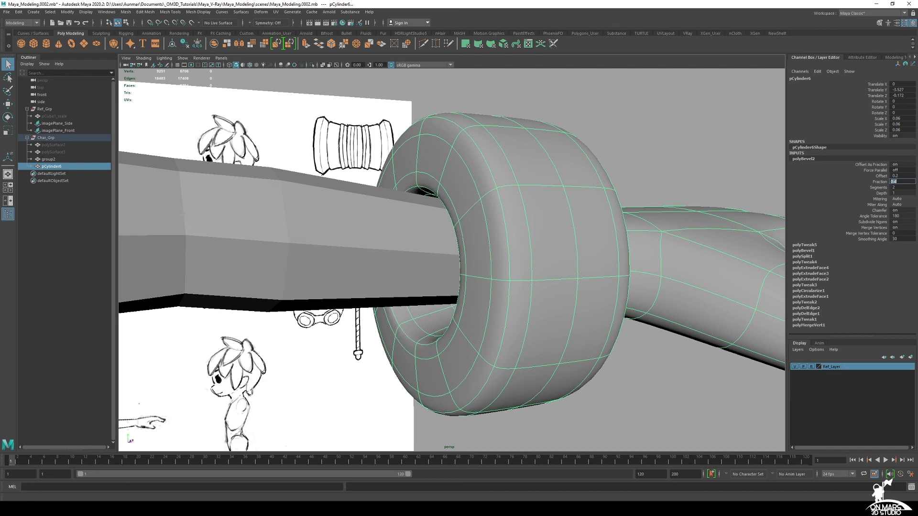
click(640, 177)
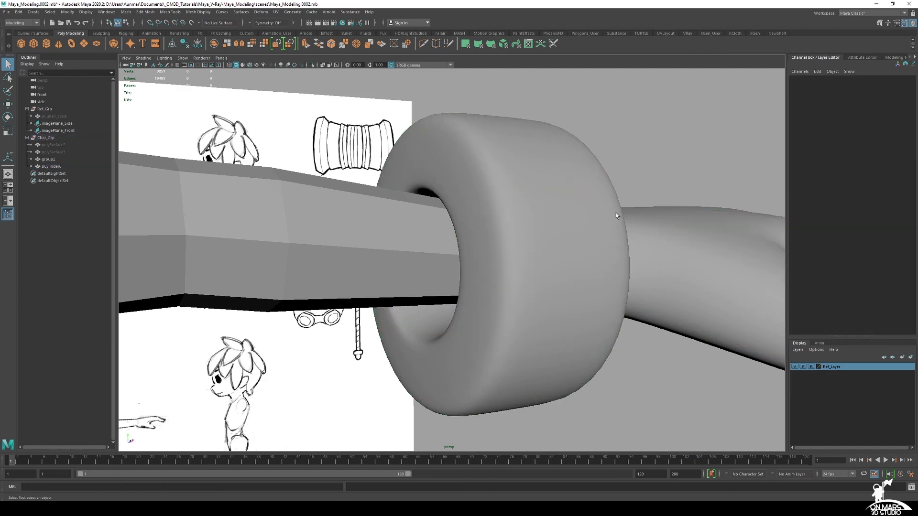
- Insert an edge loop on the cuff's hand-facing side around the wrist with Multi-Cut, working on the unsmoothed mesh
alt+drag(631, 206, 553, 222)
alt+right_drag(553, 221, 538, 232)
click(518, 271)
scroll(517, 271, up, 2)
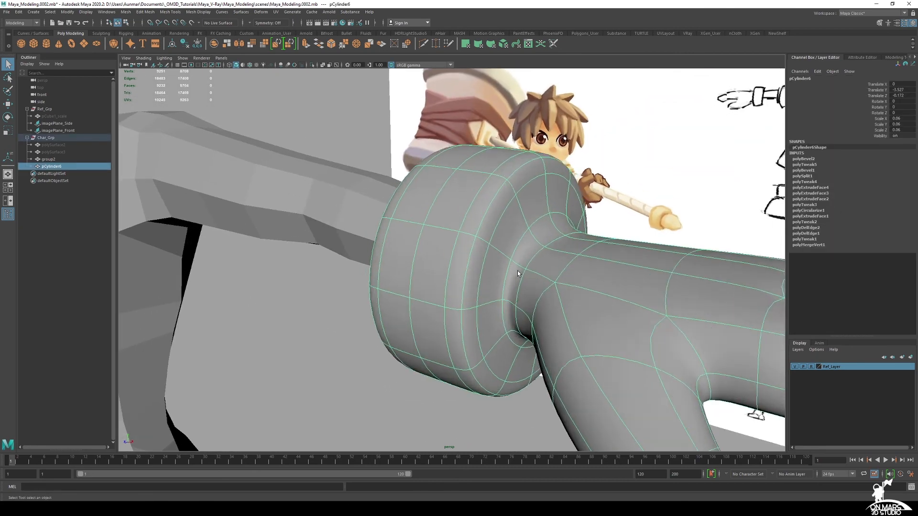
key(1)
alt+right_drag(518, 270, 559, 253)
alt+drag(559, 253, 473, 290)
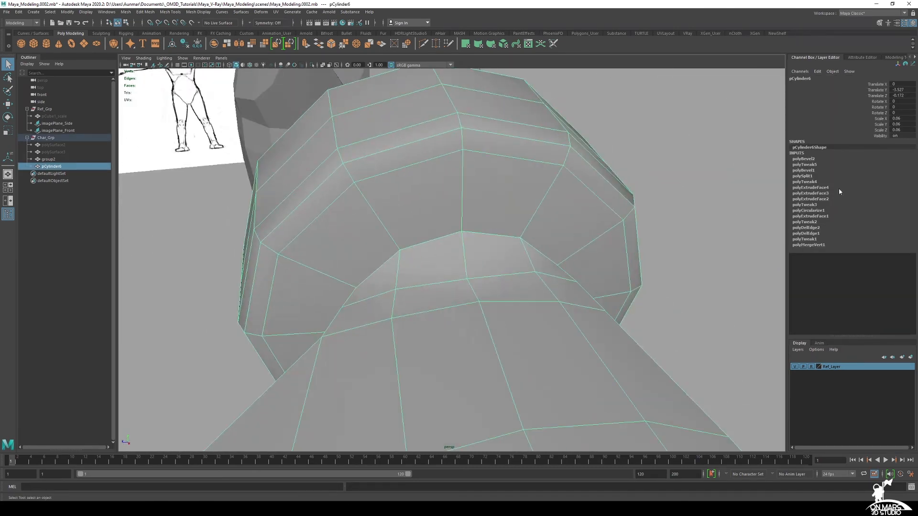
click(880, 23)
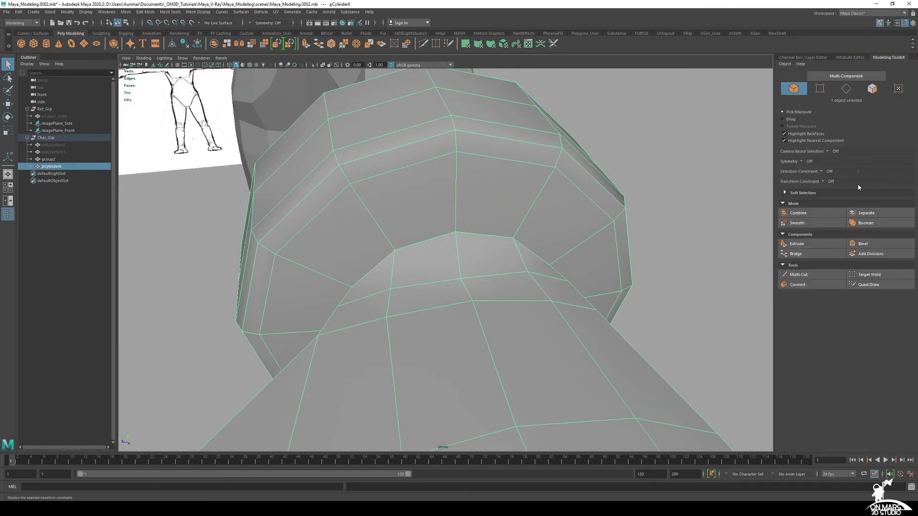
click(808, 275)
ctrl+click(457, 215)
scroll(498, 254, down, 3)
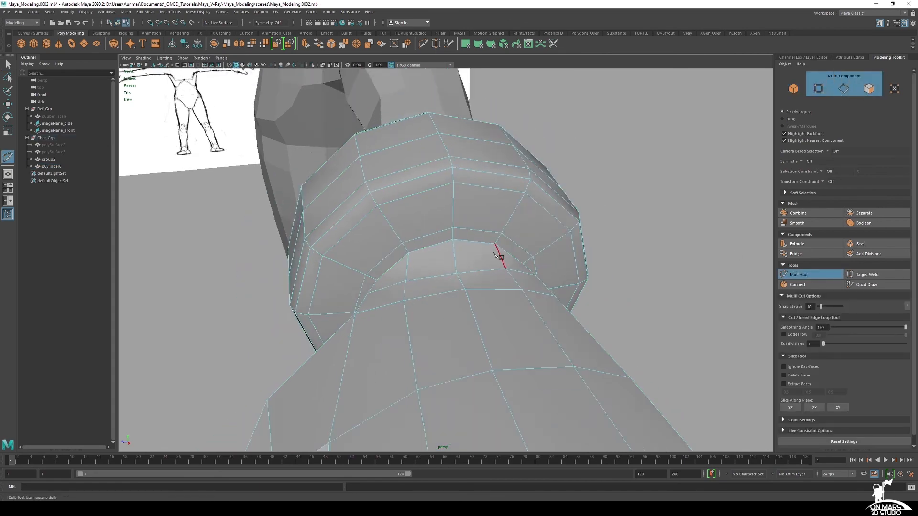
alt+drag(498, 254, 570, 238)
key(q)
alt+middle_drag(570, 237, 512, 220)
scroll(513, 221, down, 2)
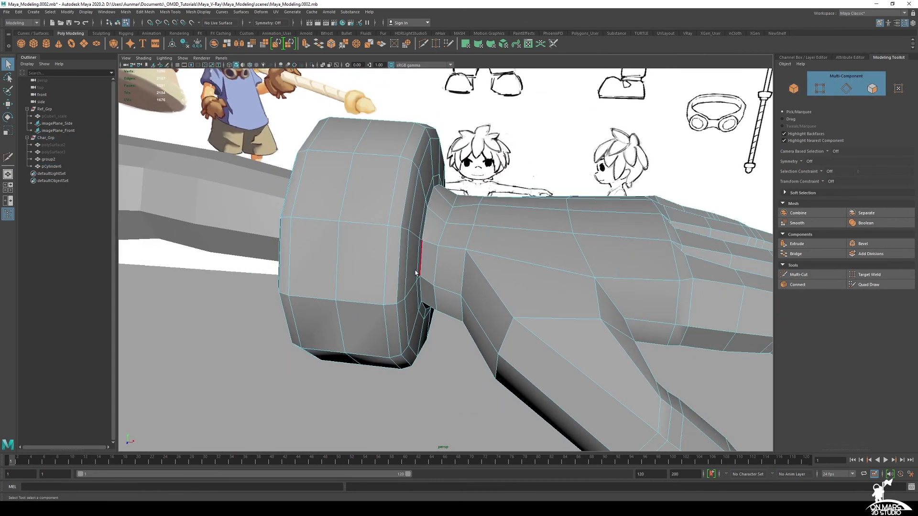
- Examine the cuff and wrist from several angles in object mode, comparing the smoothed and unsmoothed hand
key(3)
key(F8)
alt+drag(420, 363, 524, 195)
click(473, 219)
alt+right_drag(526, 193, 467, 248)
alt+drag(467, 249, 522, 239)
key(1)
alt+right_drag(548, 237, 577, 225)
alt+middle_drag(577, 226, 478, 283)
alt+drag(478, 282, 470, 305)
alt+middle_drag(470, 306, 507, 225)
alt+right_drag(508, 225, 517, 149)
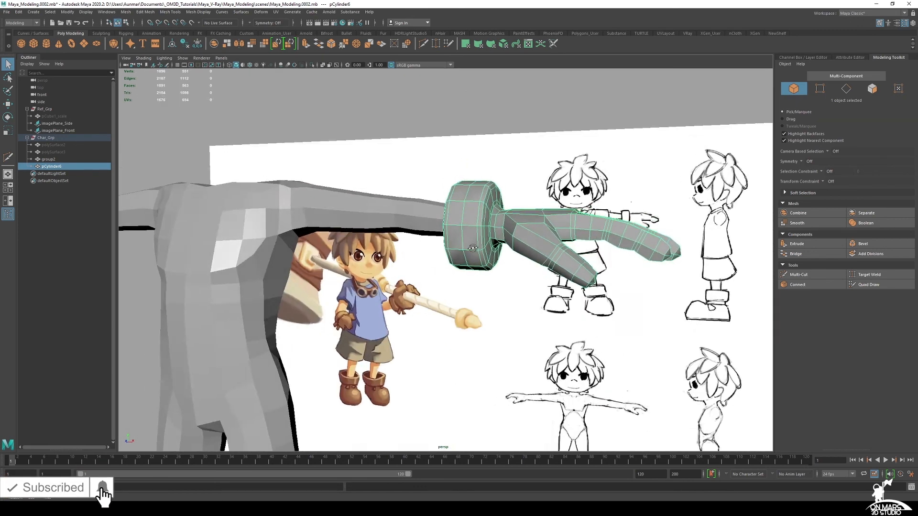
- Turn on smooth preview for the hand and check the cuff's shape against the arm and the character reference
alt+drag(517, 149, 473, 166)
scroll(482, 195, up, 3)
click(428, 322)
click(532, 186)
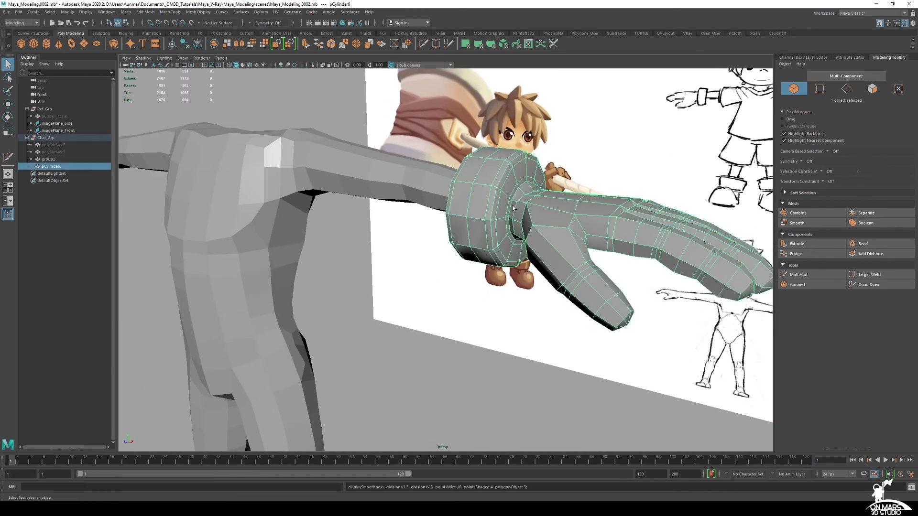
key(3)
alt+drag(533, 187, 539, 125)
click(331, 265)
scroll(472, 231, down, 3)
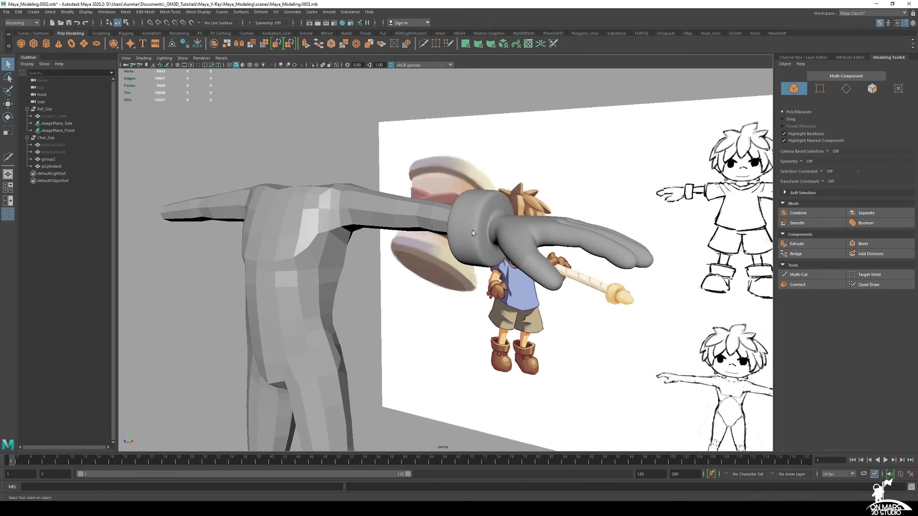
- Delete the middle edge loops of the cuff's outer rim bevels, and return to object mode with smooth preview on
scroll(495, 191, up, 3)
click(482, 220)
right_drag(518, 180, 518, 157)
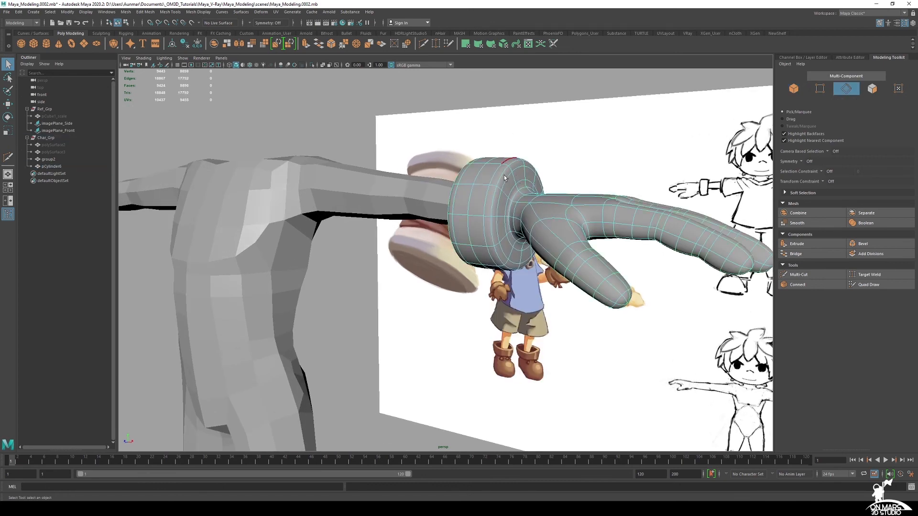
key(1)
double_click(501, 175)
alt+drag(482, 192, 518, 192)
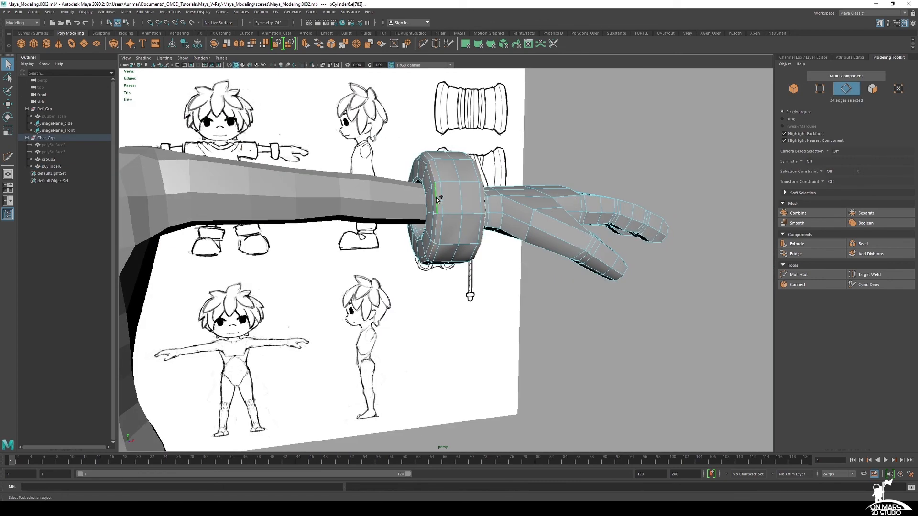
key(3)
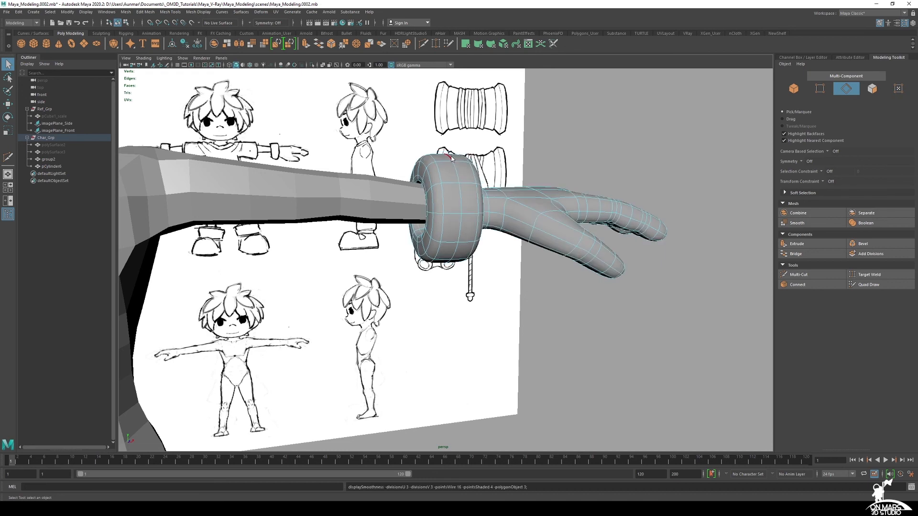
right_drag(451, 159, 498, 134)
alt+drag(633, 150, 419, 277)
click(452, 291)
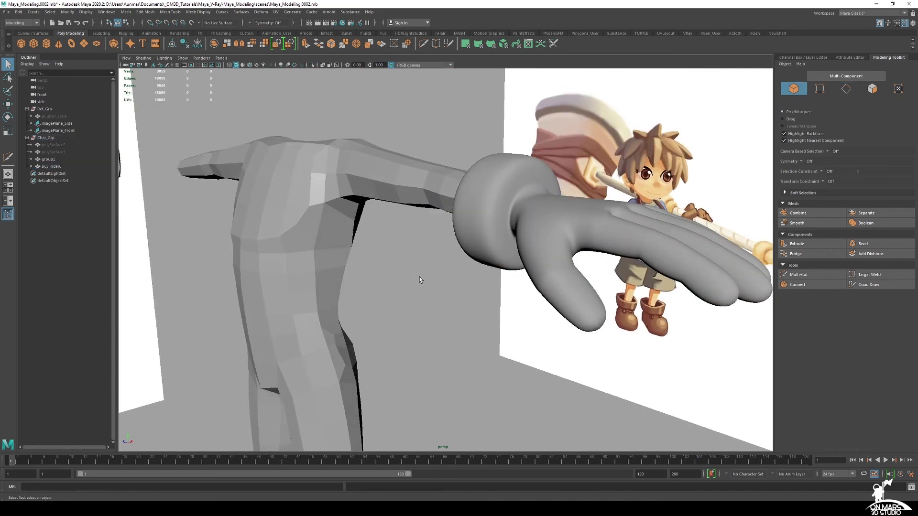
- Duplicate the finished hand mesh and group the copy
alt+right_drag(420, 277, 399, 282)
alt+drag(401, 283, 418, 275)
alt+right_drag(418, 274, 353, 275)
alt+drag(447, 263, 493, 256)
alt+drag(459, 216, 485, 256)
click(493, 252)
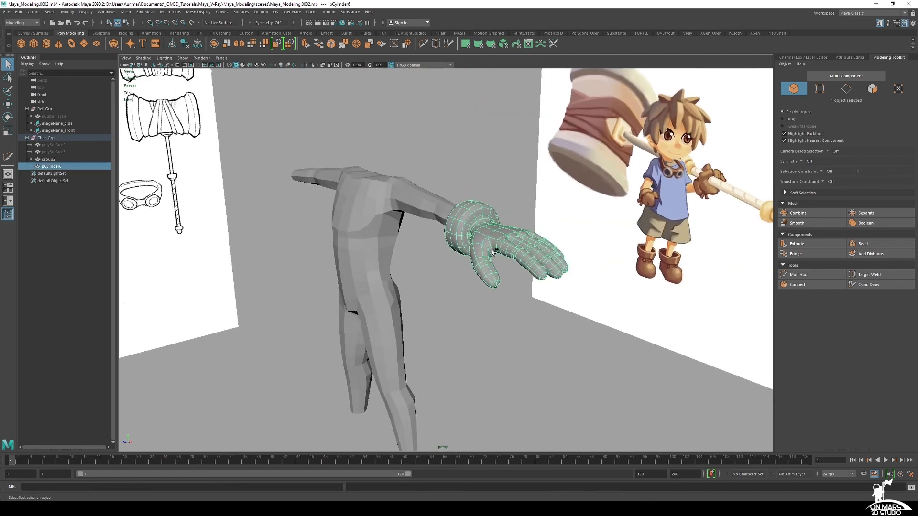
key(ctrl+d)
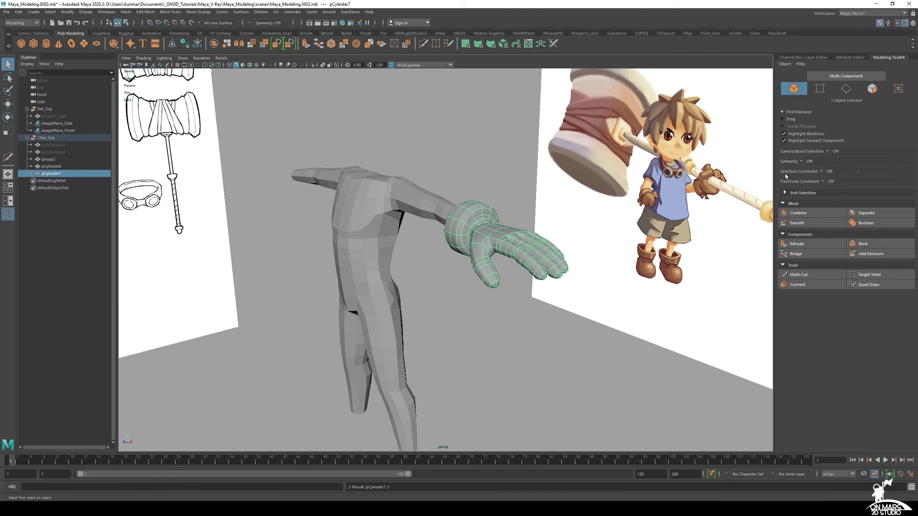
key(ctrl+g)
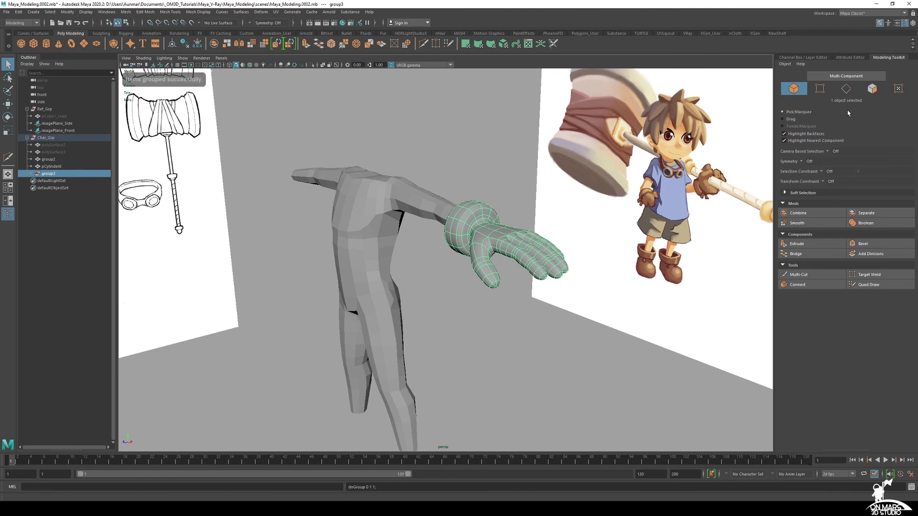
- Mirror the copied hand onto the opposite arm by setting its group's Scale X to -1
click(793, 57)
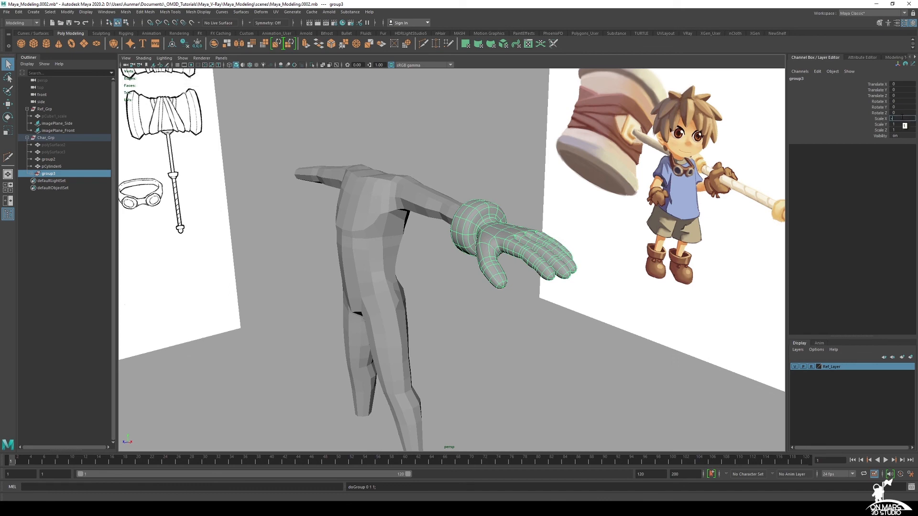
key(Return)
alt+drag(402, 306, 536, 311)
scroll(540, 314, down, 3)
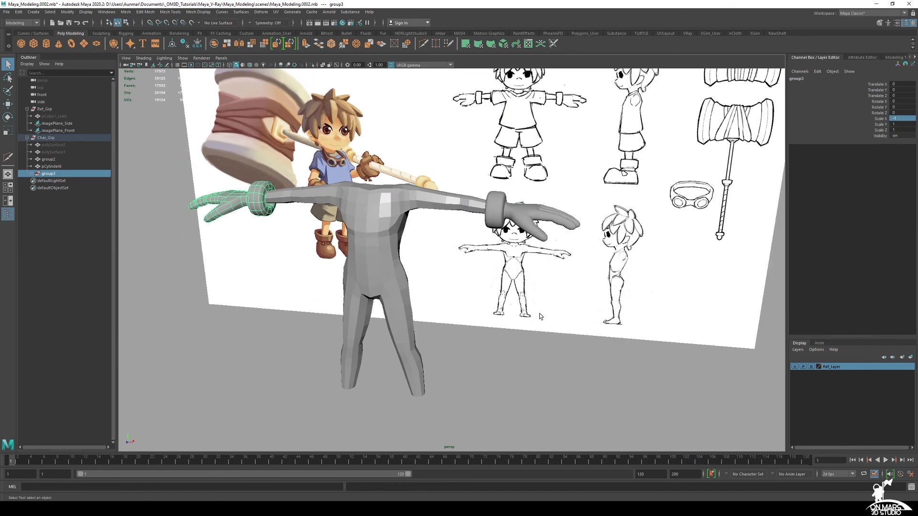
click(539, 314)
- Check both hands on the body against the reference and select the original hand
alt+drag(567, 347, 478, 303)
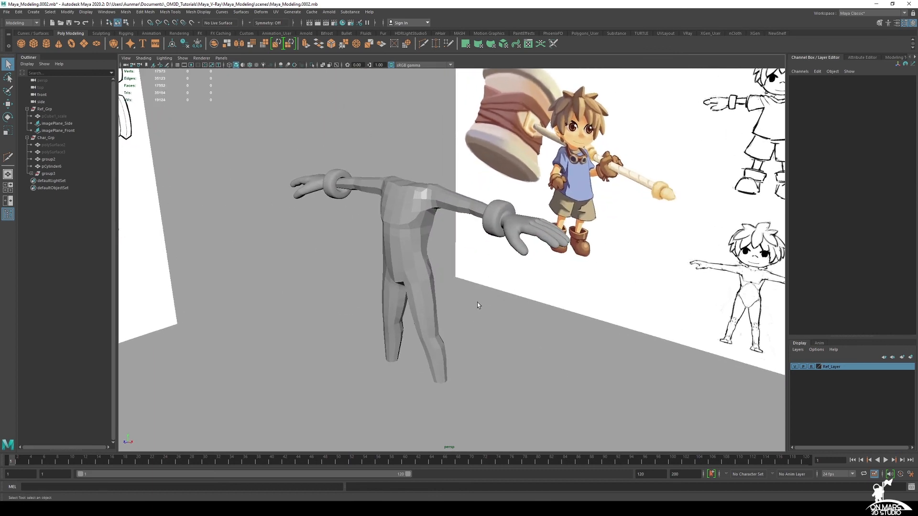
alt+right_drag(477, 302, 530, 263)
alt+drag(568, 254, 550, 229)
alt+right_drag(622, 294, 604, 289)
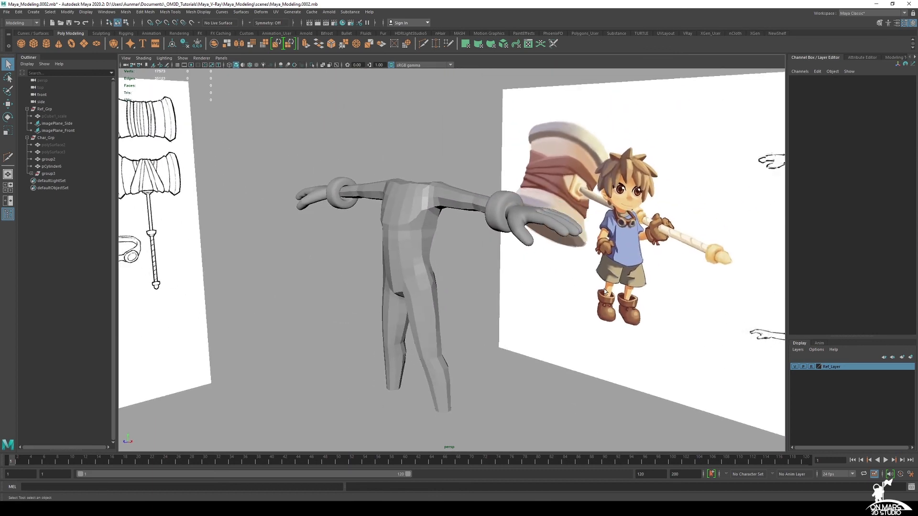
click(528, 221)
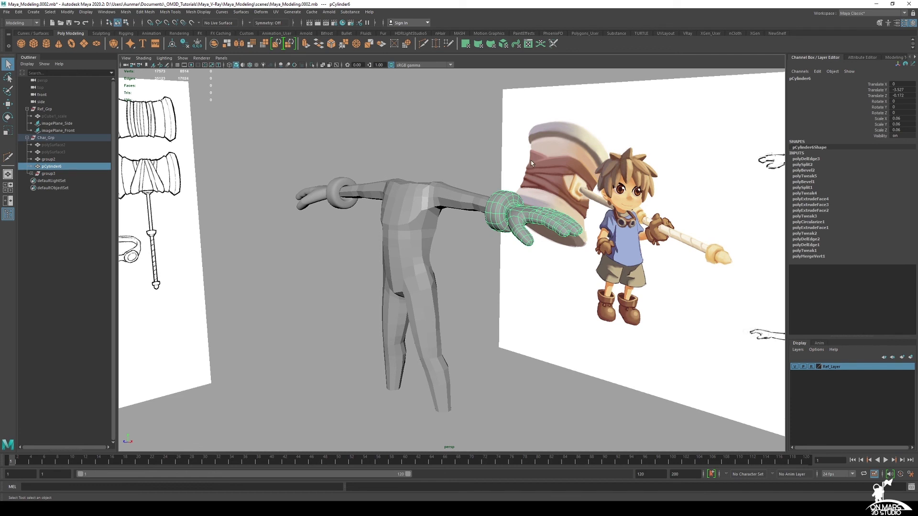